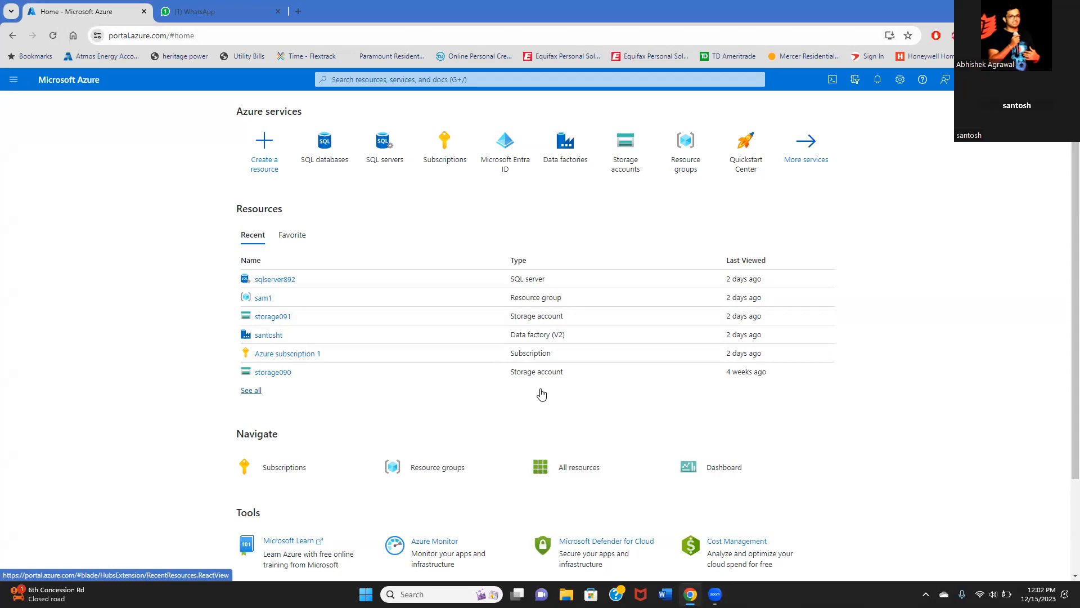
- Adjust the volume and start creating a new database from the SQL databases list
key(XF86AudioRaiseVolume)
click(387, 153)
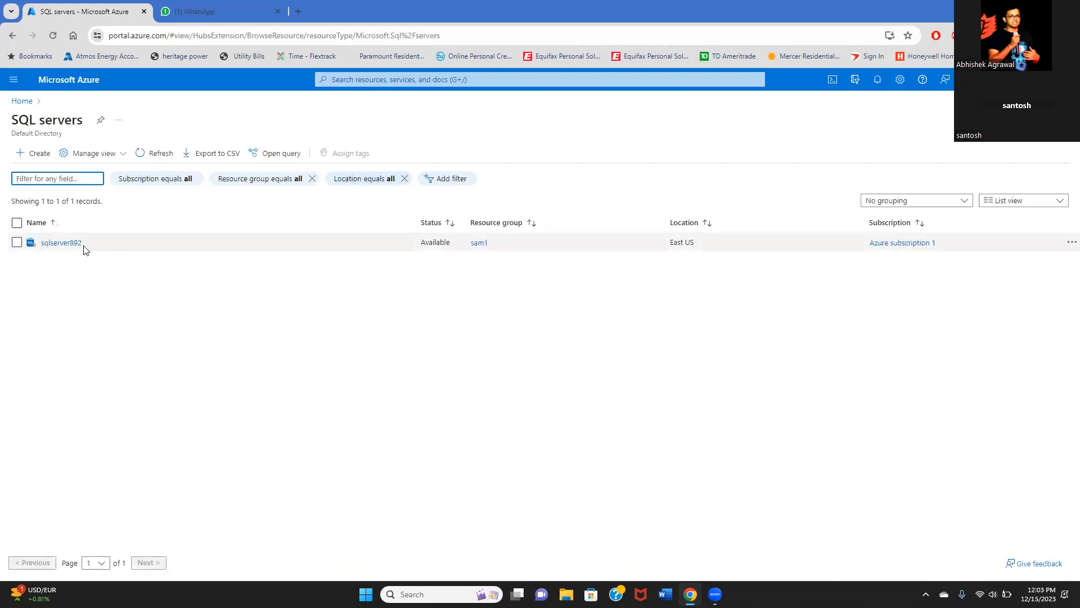
click(17, 105)
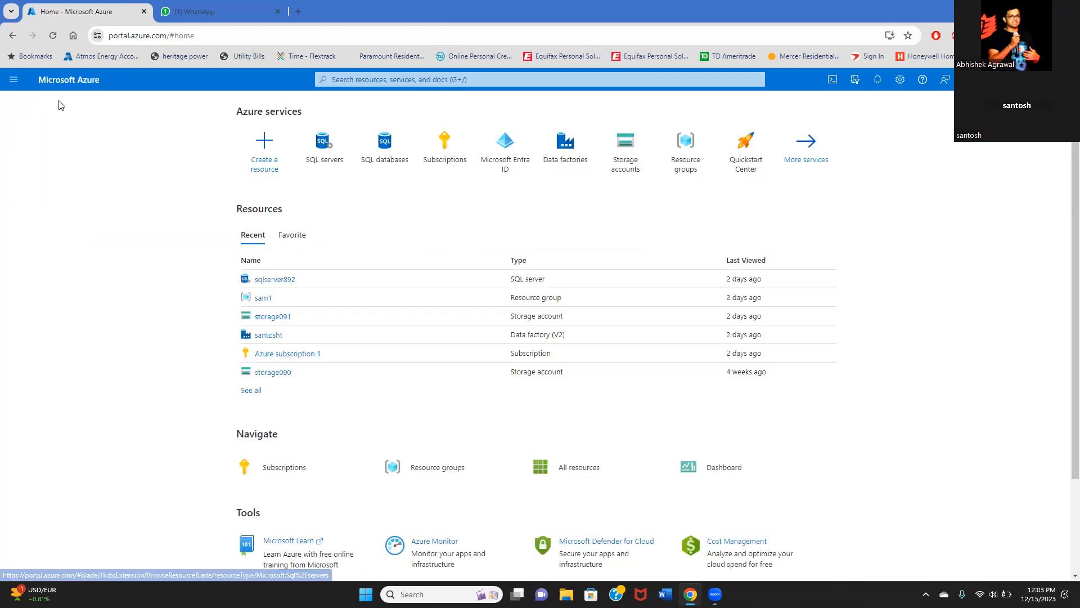
click(388, 153)
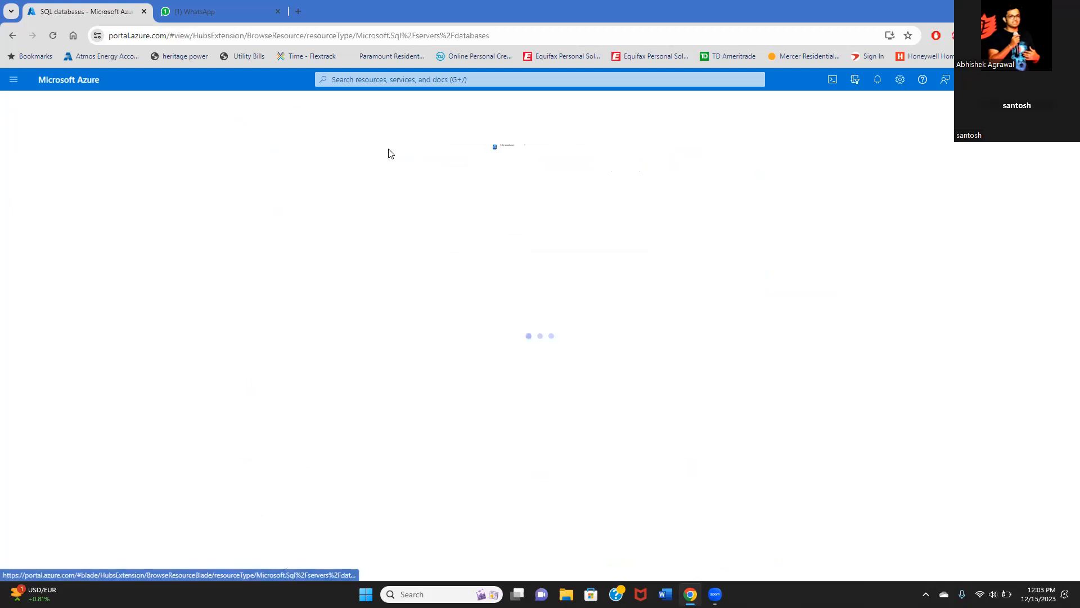
click(524, 385)
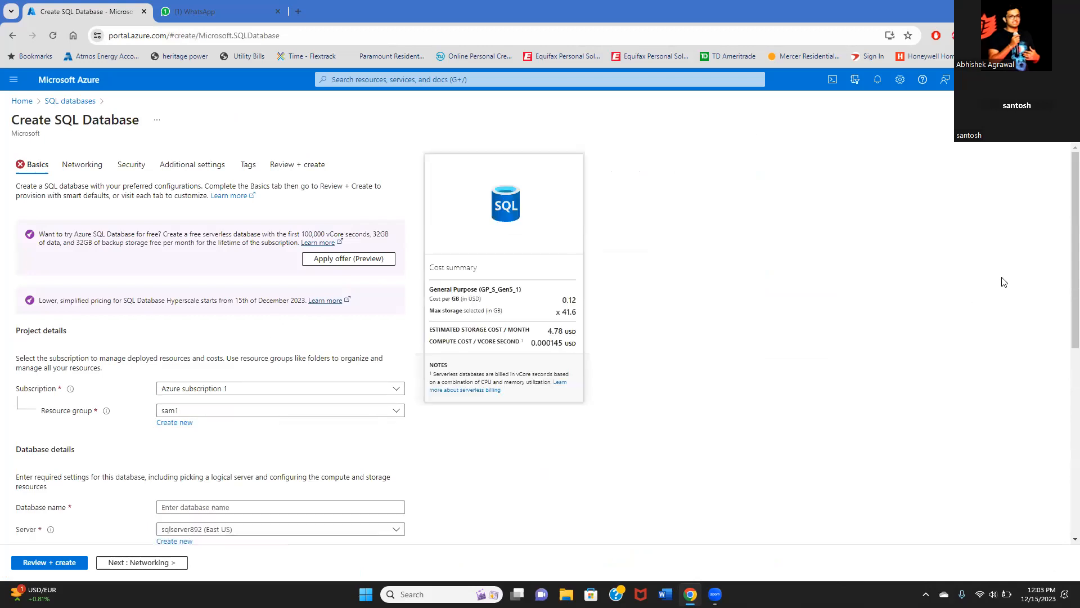
- Name the database sqlserver629 and keep sqlserver892 (East US) as its server
scroll(627, 357, down, 2)
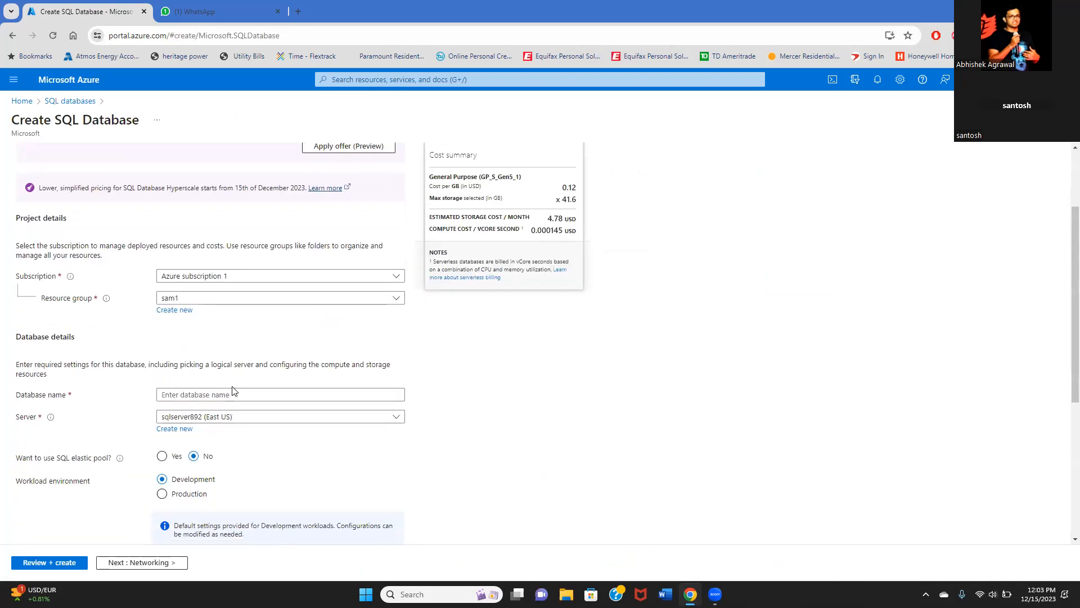
click(238, 395)
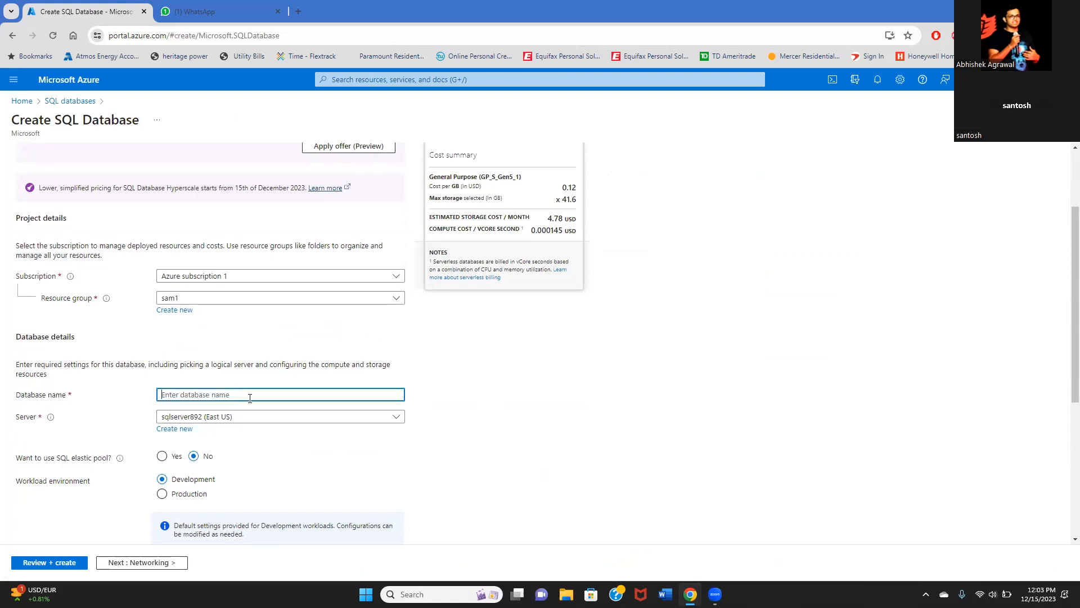
text(SQLSERVER7)
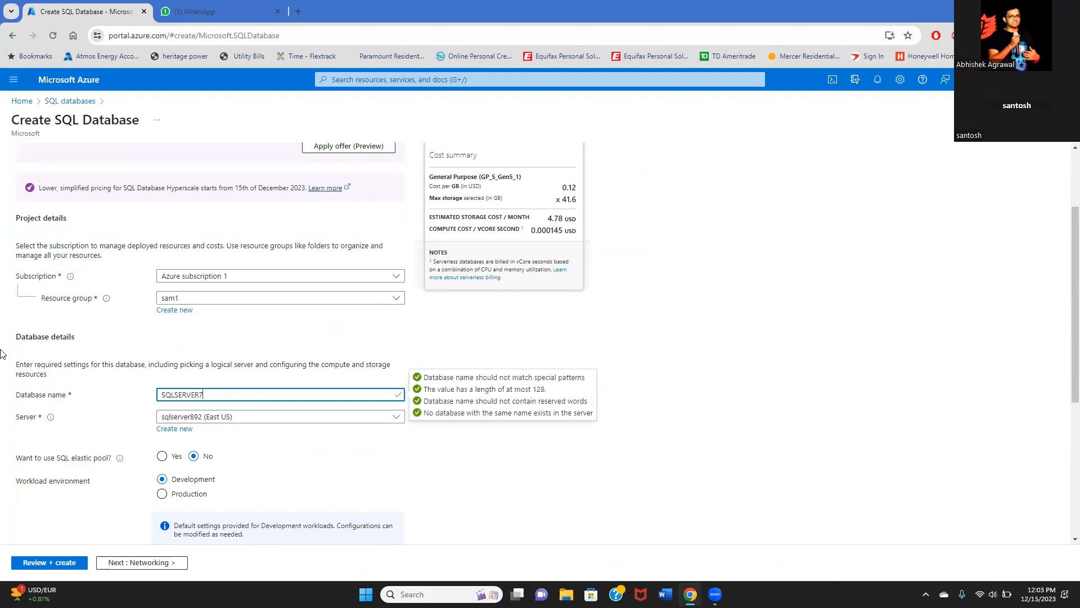
key(BackSpace)
key(BackSpace)
key(BackSpace)
key(BackSpace)
key(BackSpace)
key(BackSpace)
key(BackSpace)
key(BackSpace)
key(BackSpace)
key(BackSpace)
text(sq)
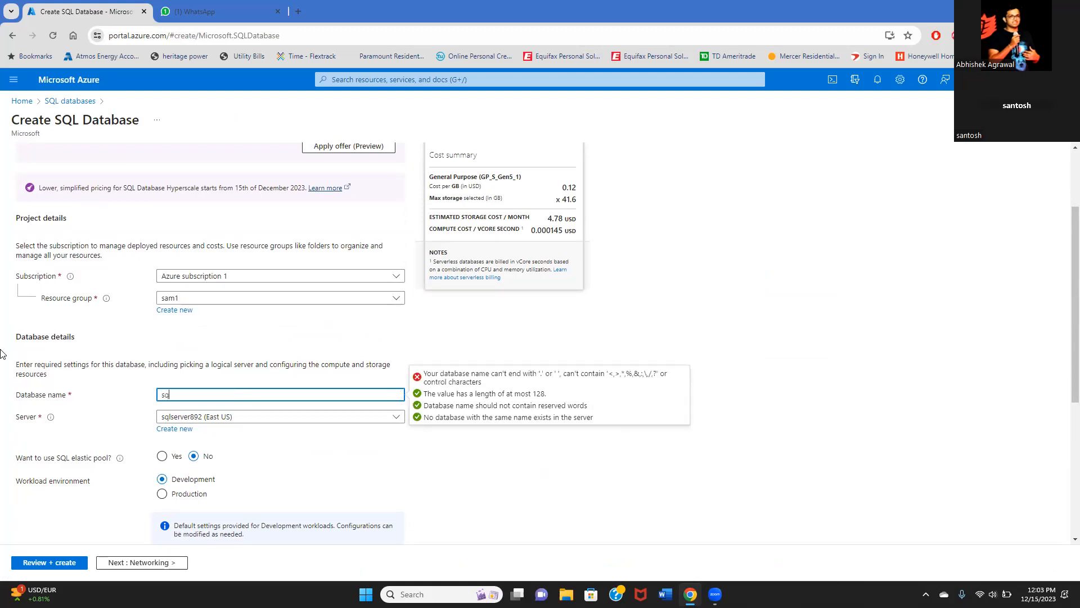
text(lserver)
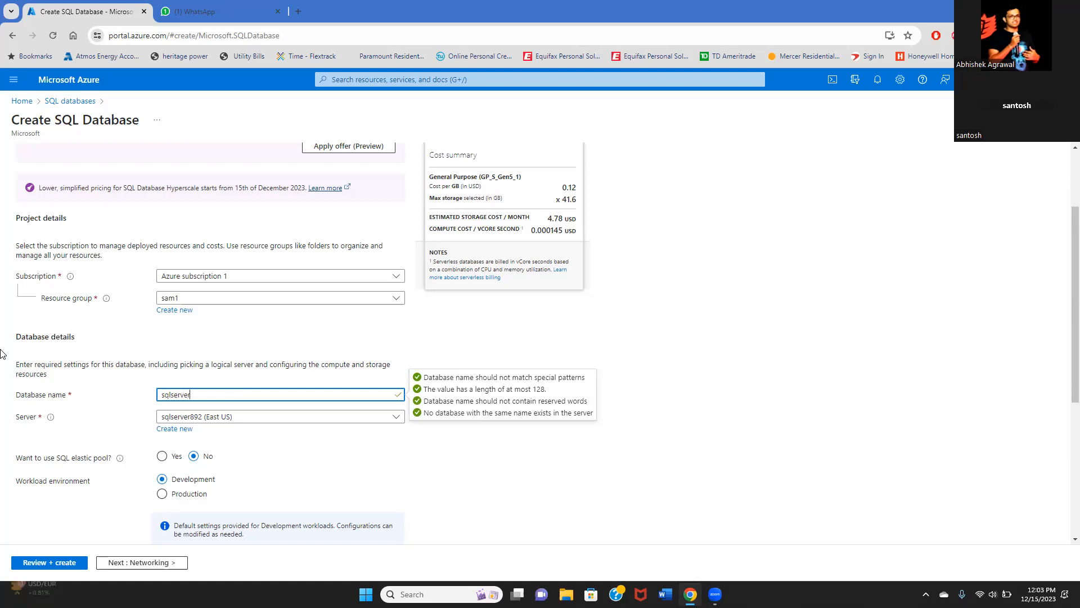
text(629)
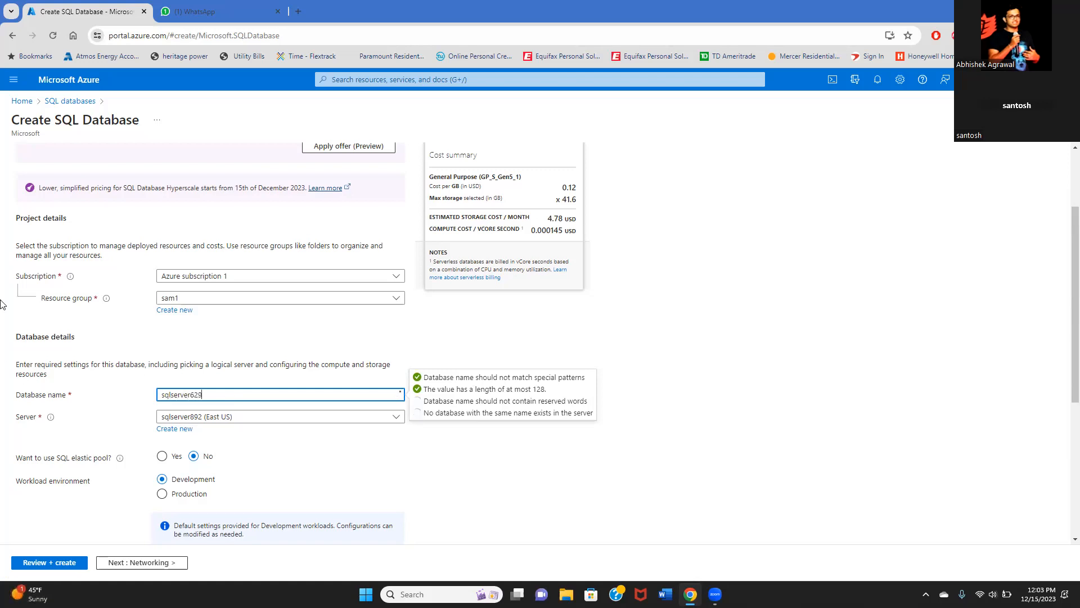
click(257, 419)
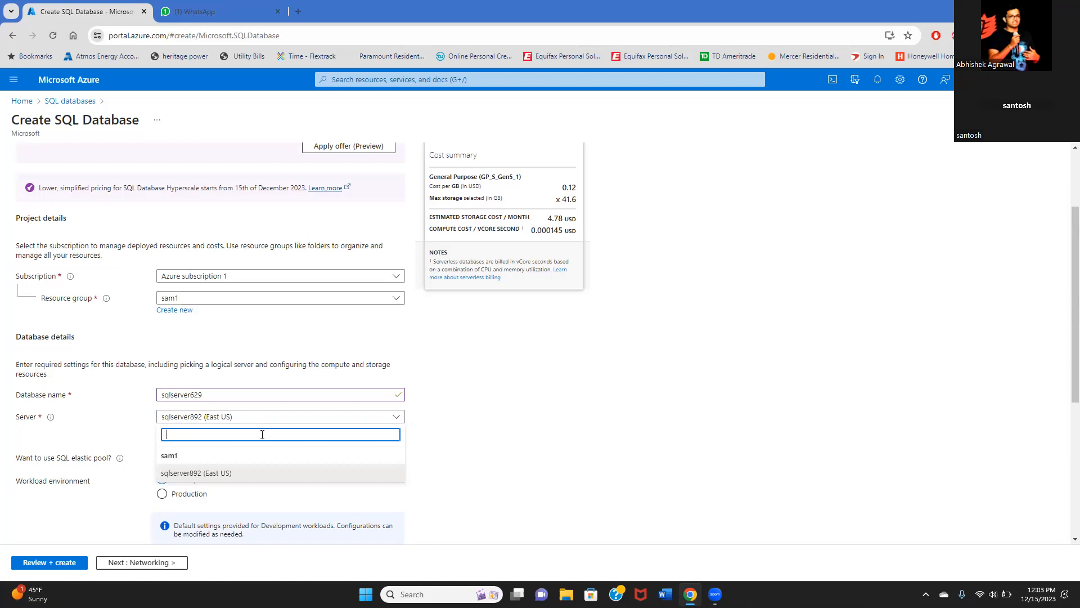
click(235, 474)
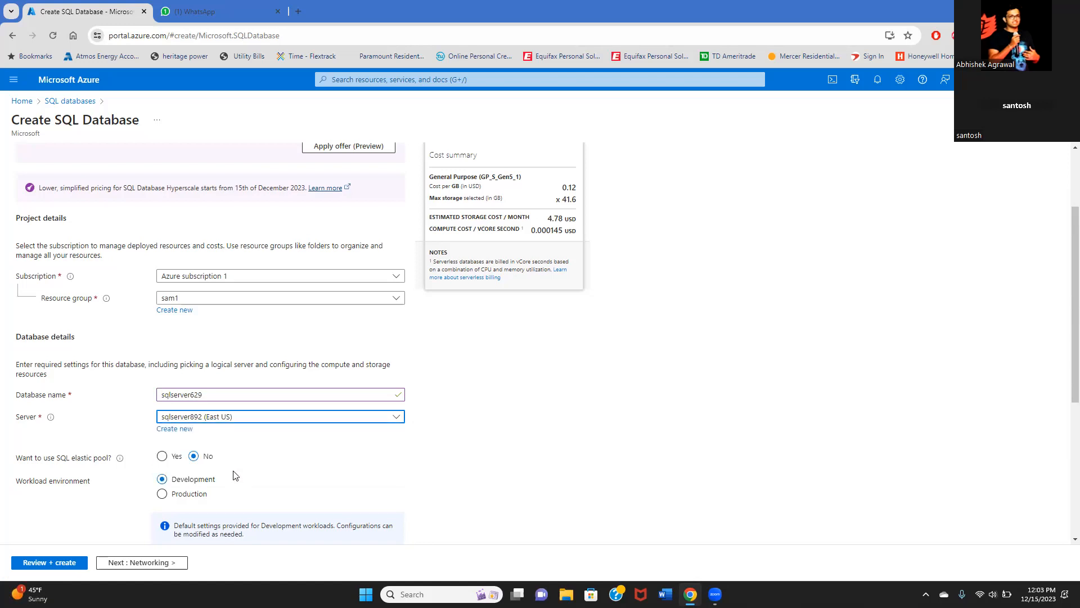
scroll(235, 475, down, 2)
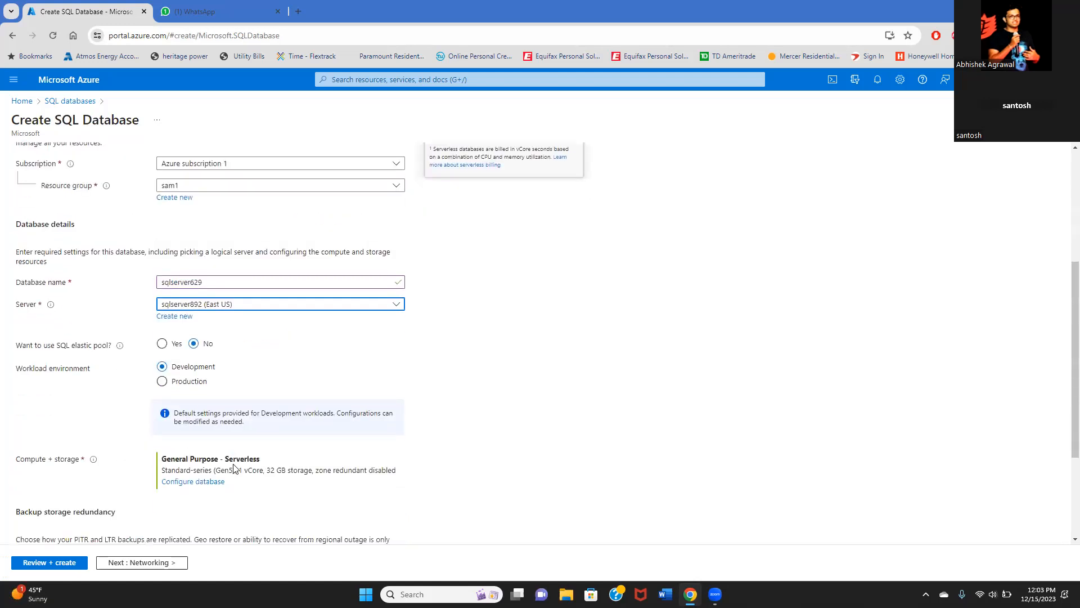
scroll(236, 470, down, 1)
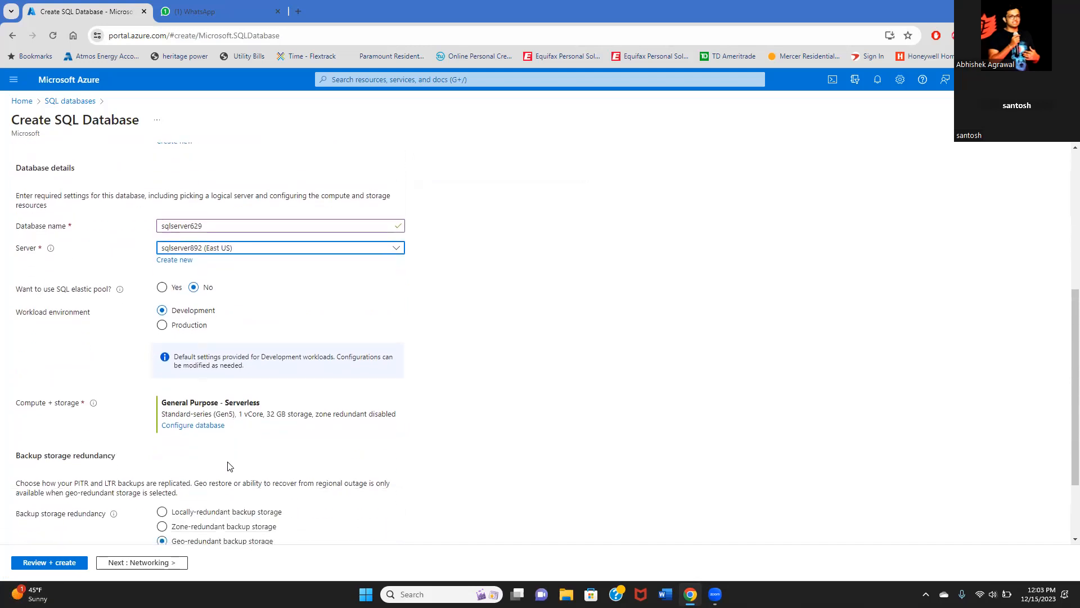
- Configure compute and storage as the Basic tier with 2 GB storage, about 4.90 USD per month
click(203, 431)
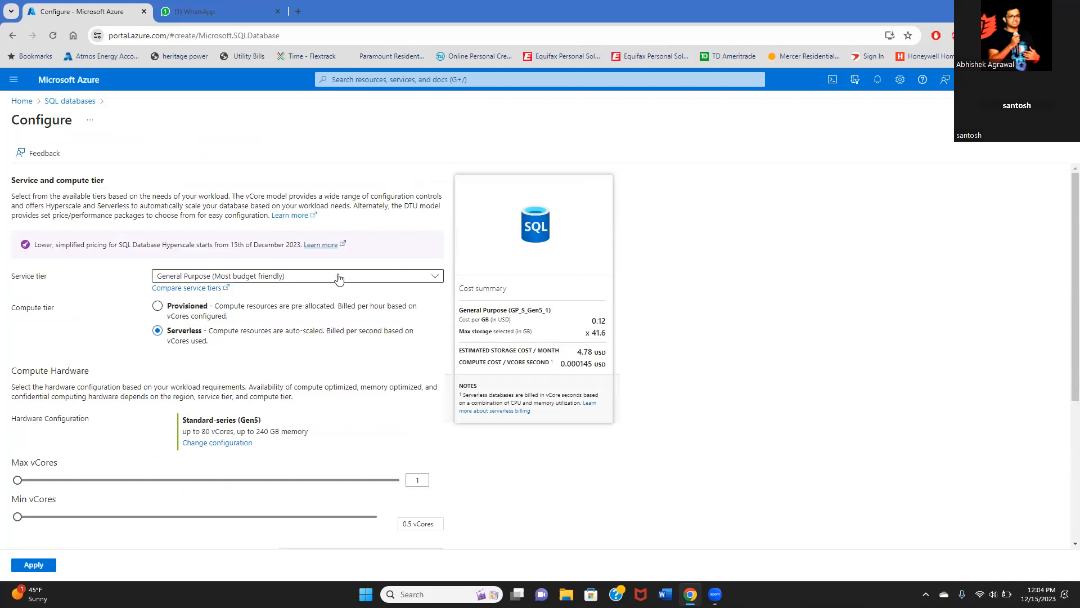
click(266, 280)
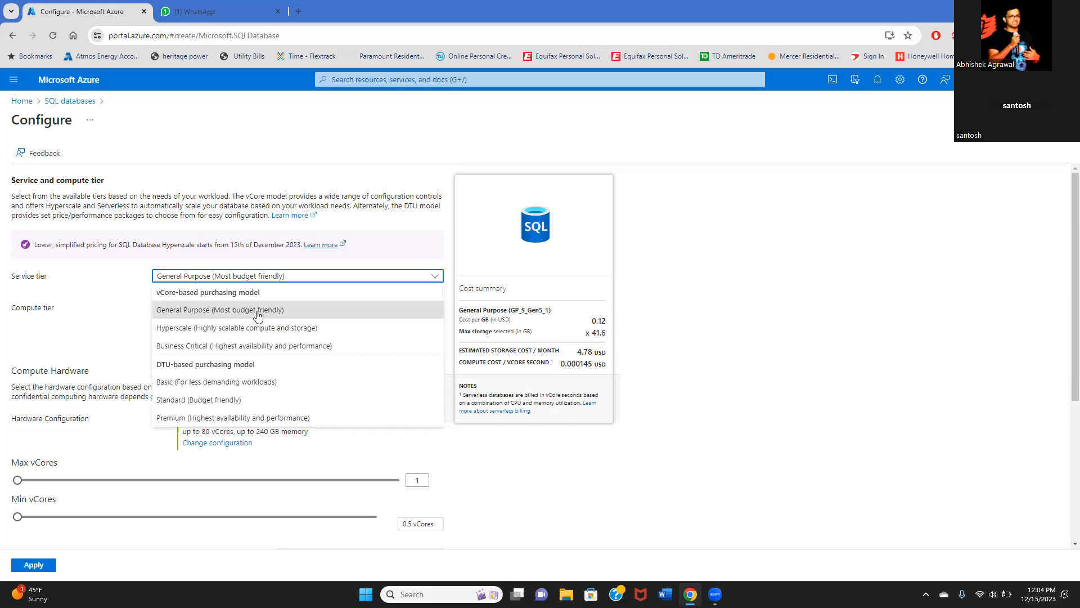
click(254, 382)
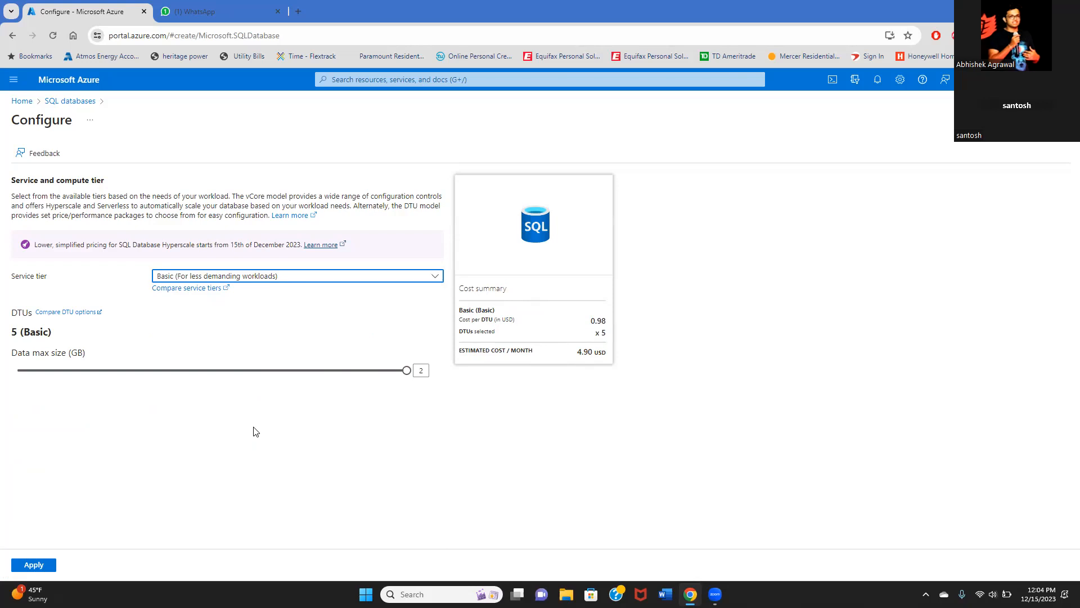
click(297, 277)
click(297, 277)
click(23, 566)
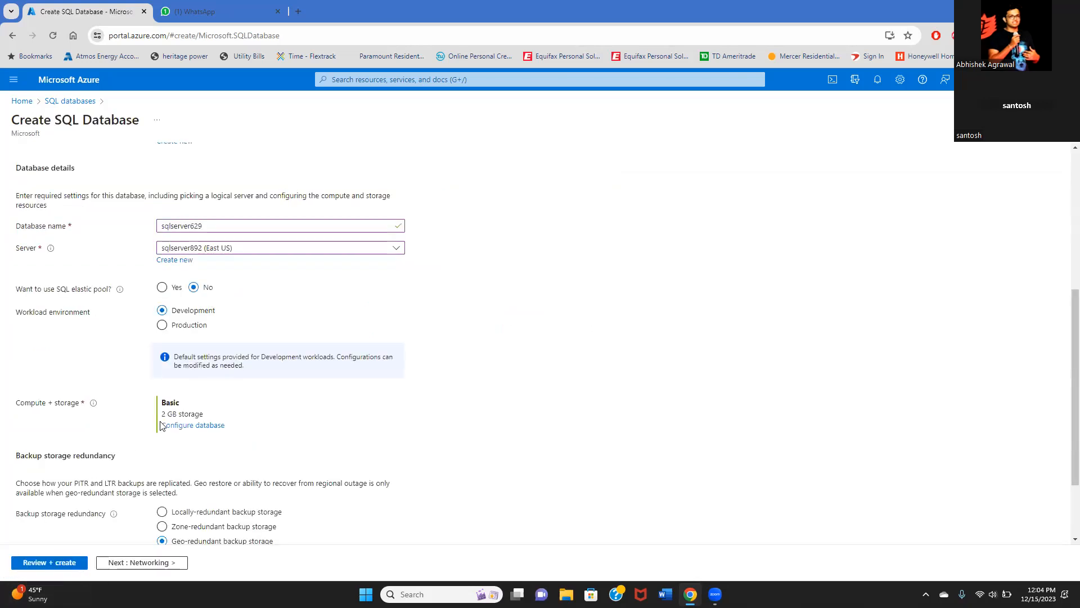
- Switch backup storage redundancy to locally-redundant storage
click(162, 511)
scroll(251, 399, up, 1)
scroll(243, 475, down, 1)
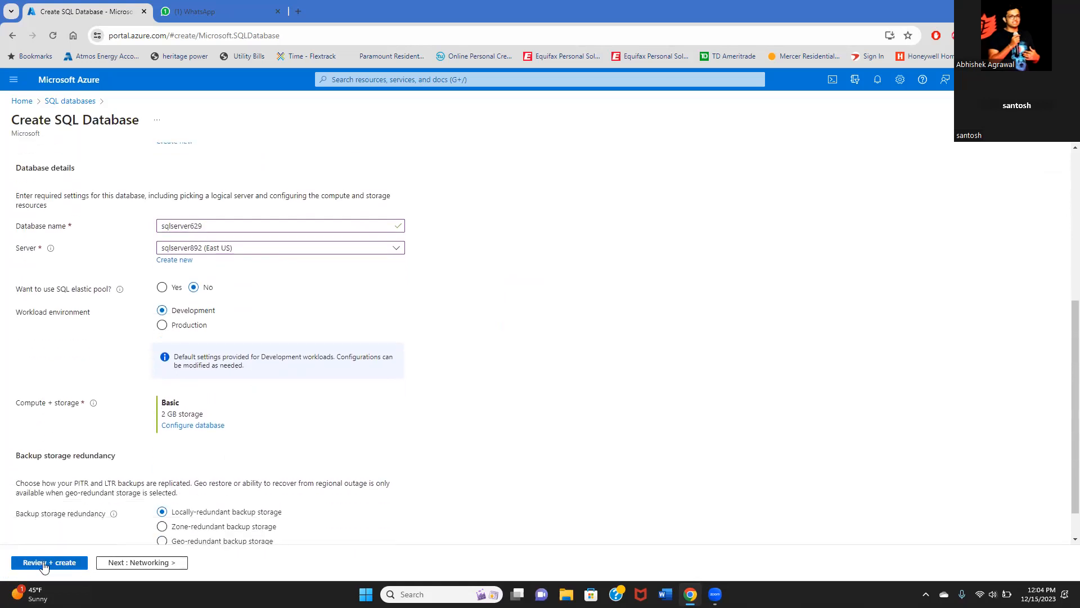
click(44, 563)
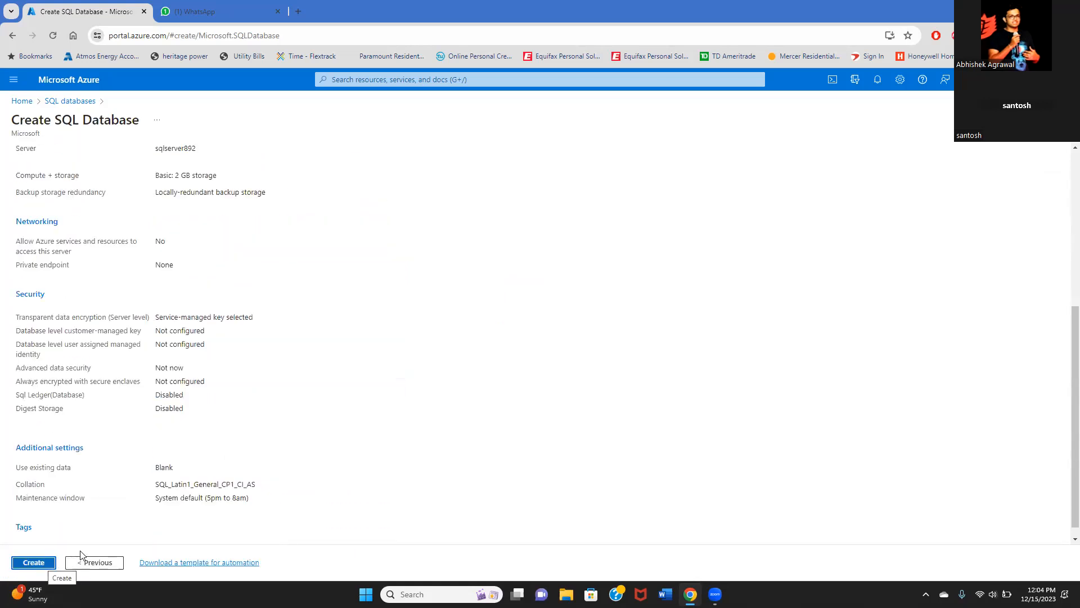
click(94, 562)
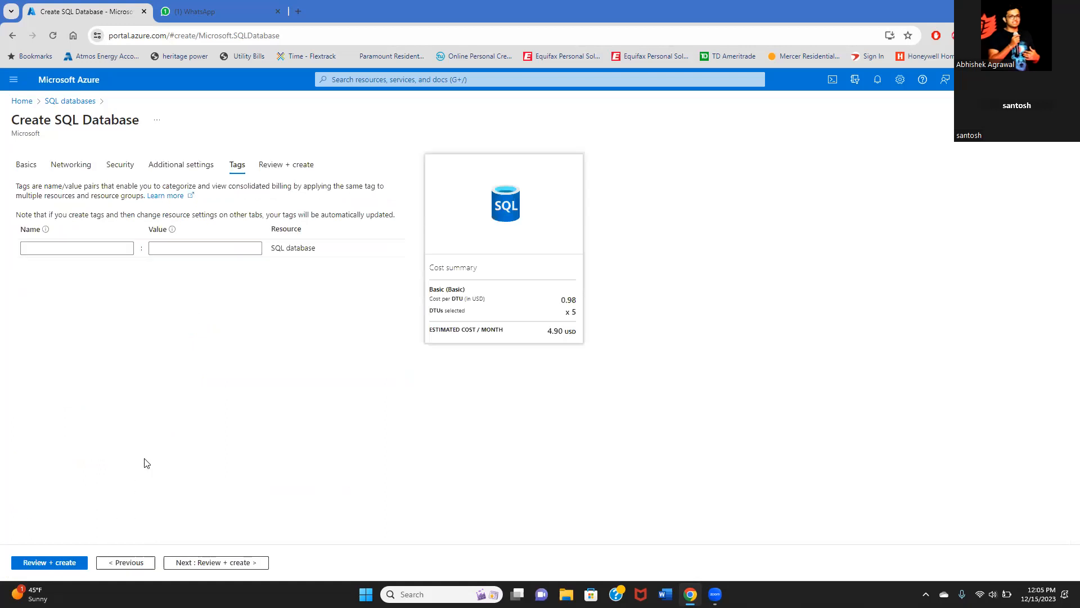
- Use the AdventureWorksLT sample as the database's data source
click(196, 165)
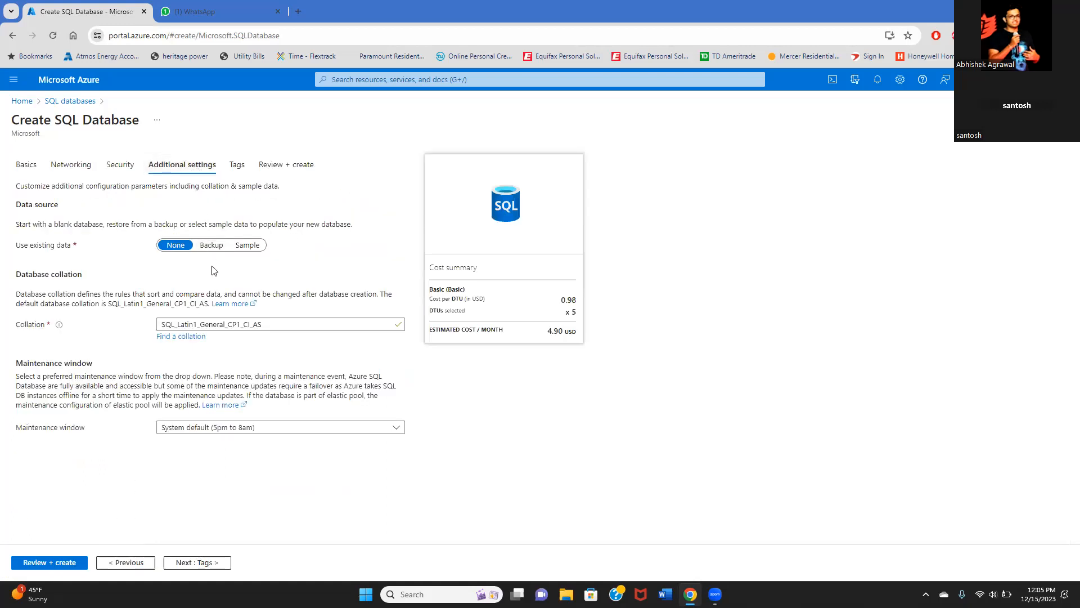
click(259, 247)
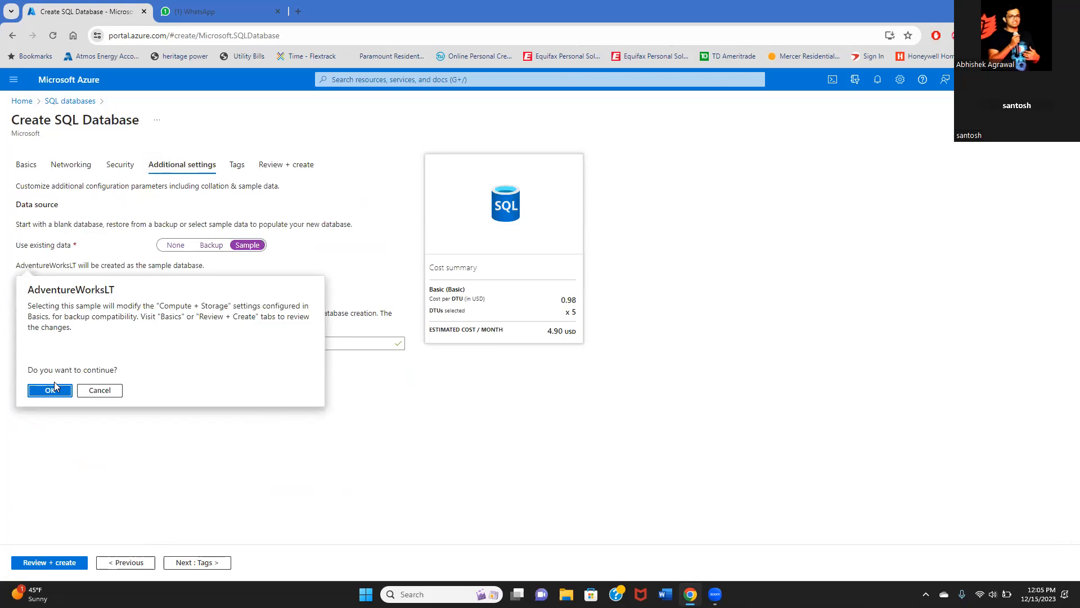
click(54, 389)
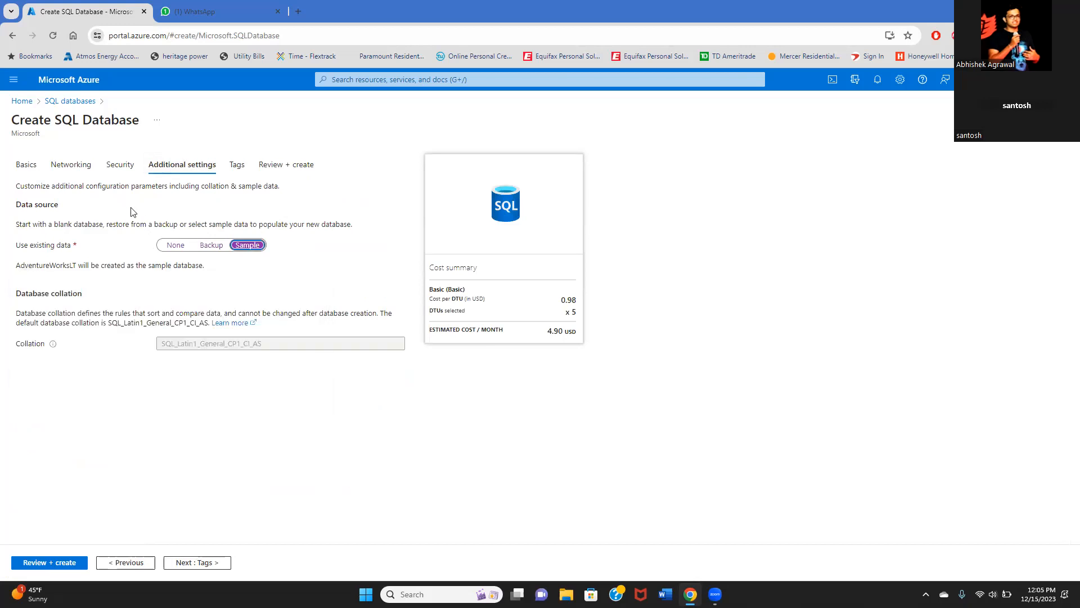
- Step through the Basics, Networking, Security, Additional settings and Tags tabs toward Review + create
click(28, 166)
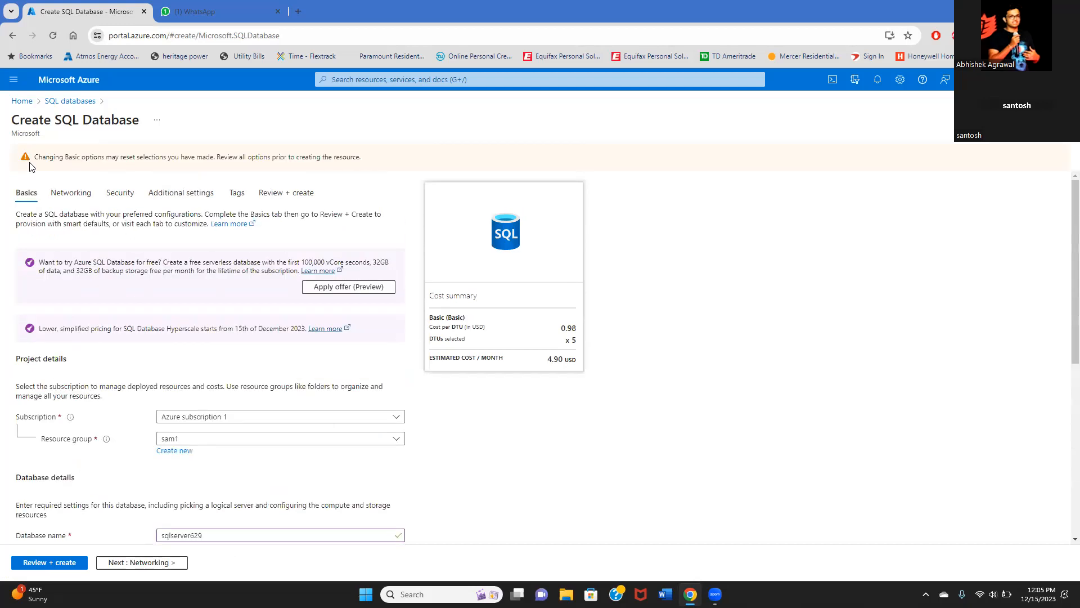
click(87, 195)
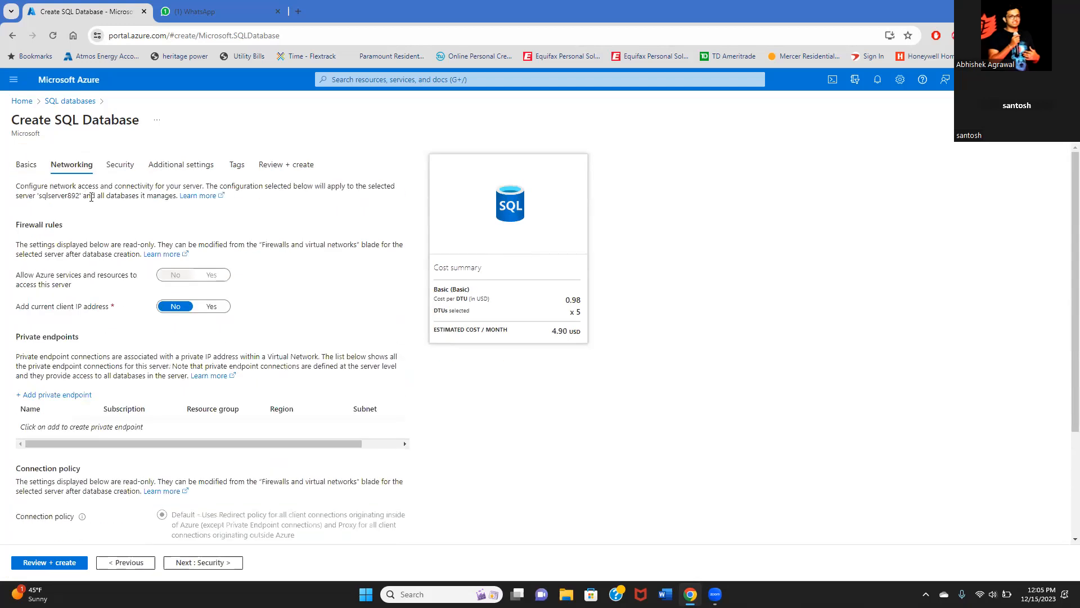
click(128, 166)
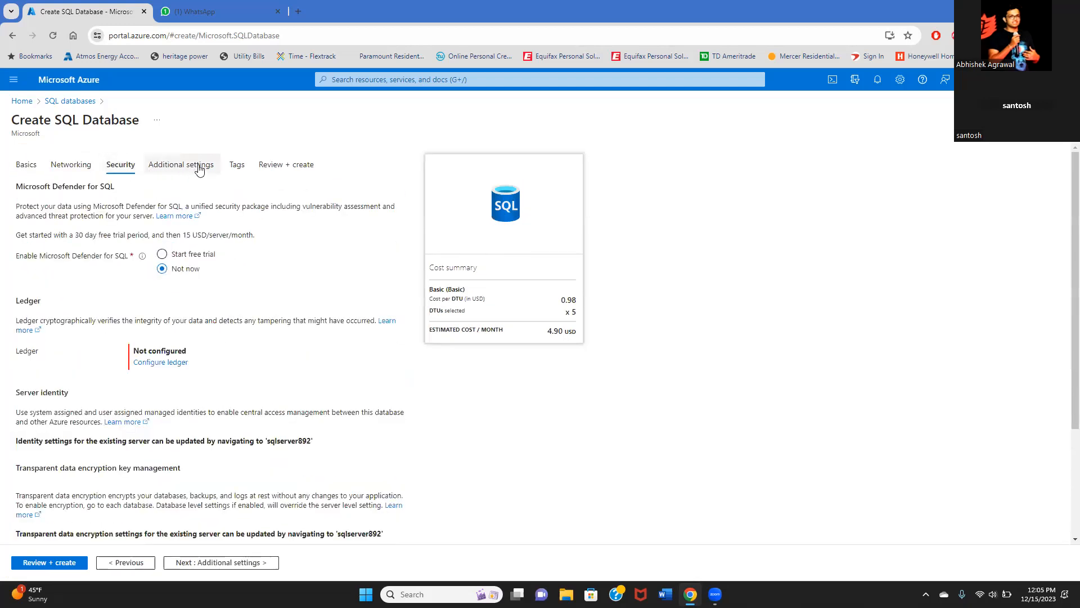
click(219, 170)
click(239, 169)
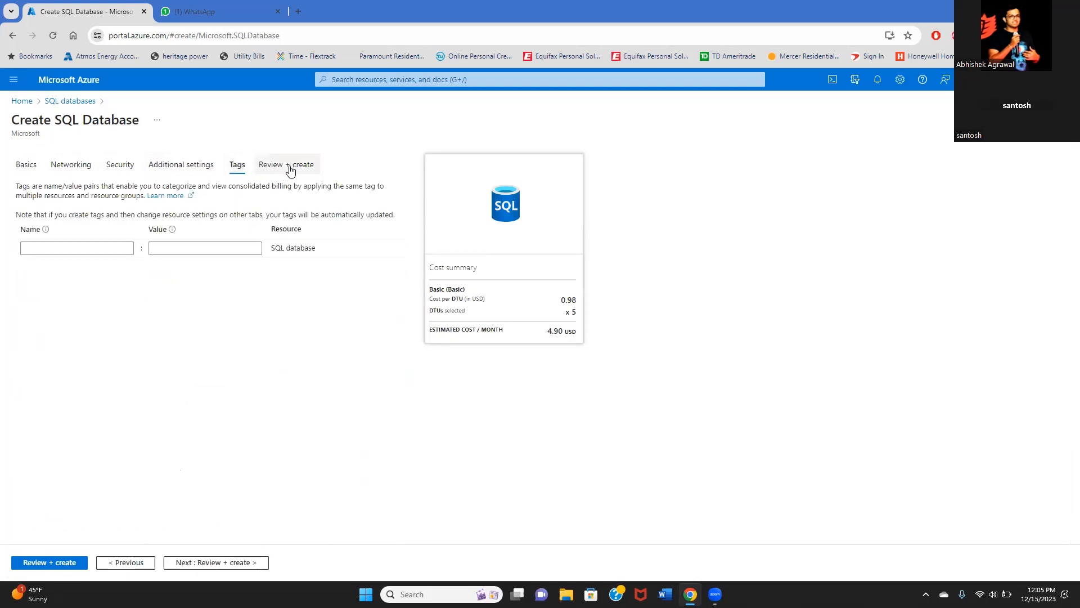
click(288, 168)
- Create the sqlserver629 database and wait for its deployment to complete
click(26, 565)
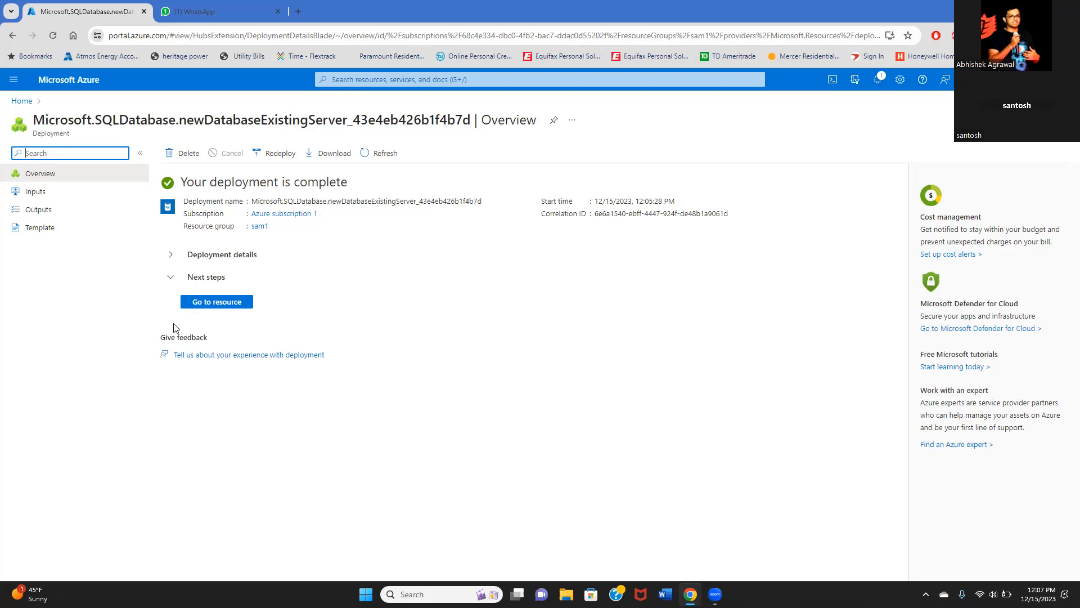
- Open sqlserver629's query editor and sign in with the SQL password, which is denied
click(204, 301)
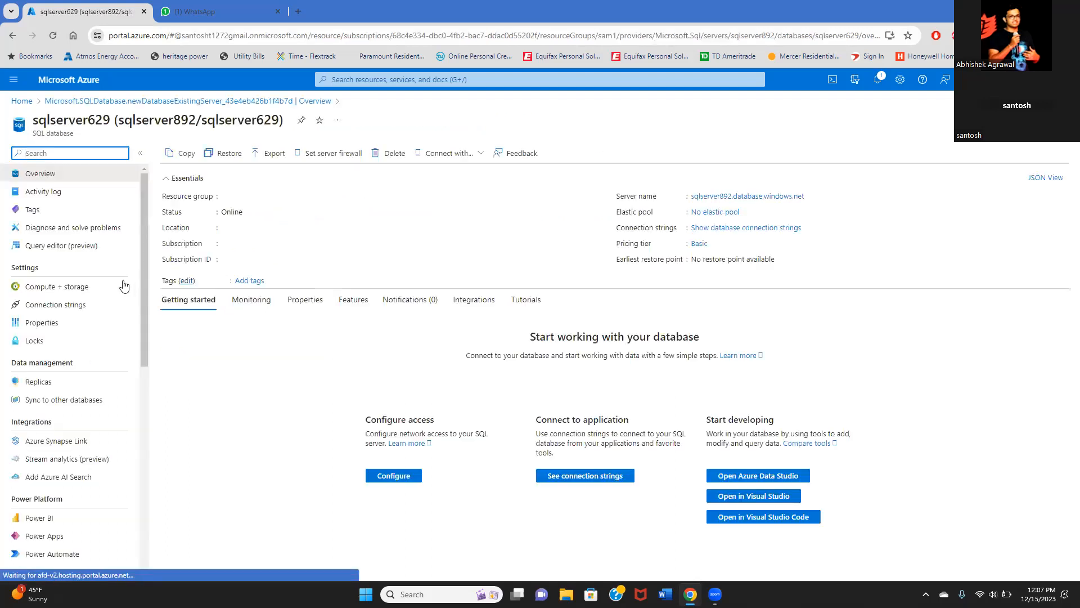
click(99, 251)
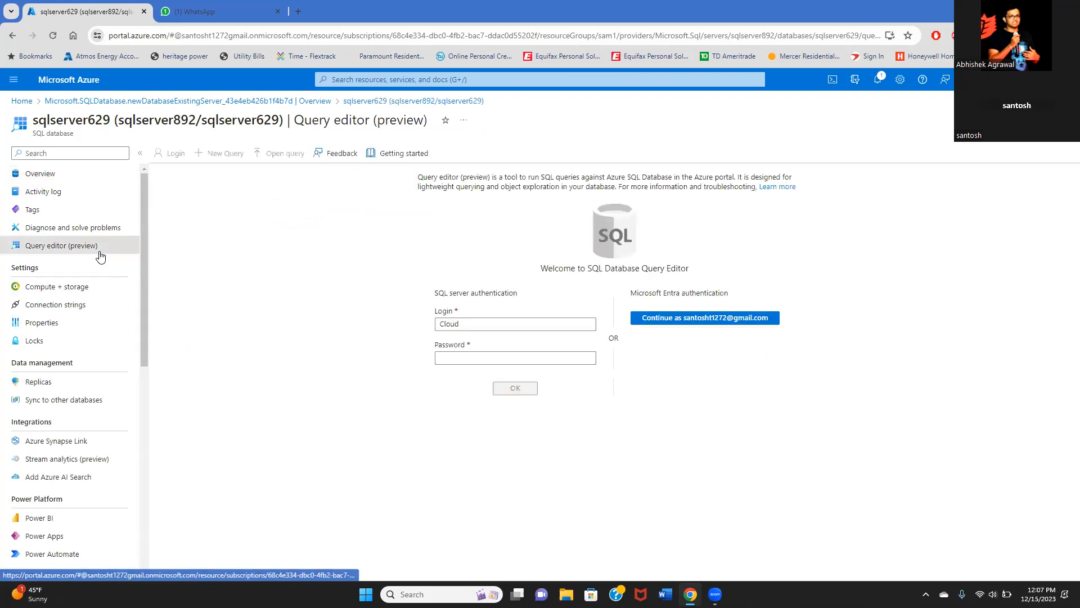
click(484, 355)
click(484, 356)
text(••)
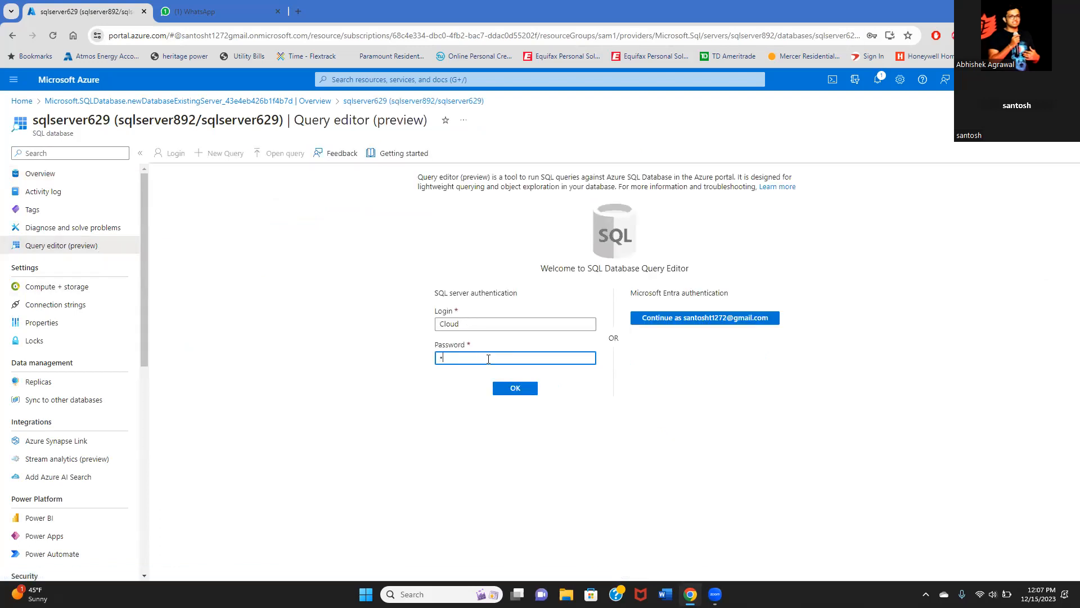
text(•••••••••)
click(512, 387)
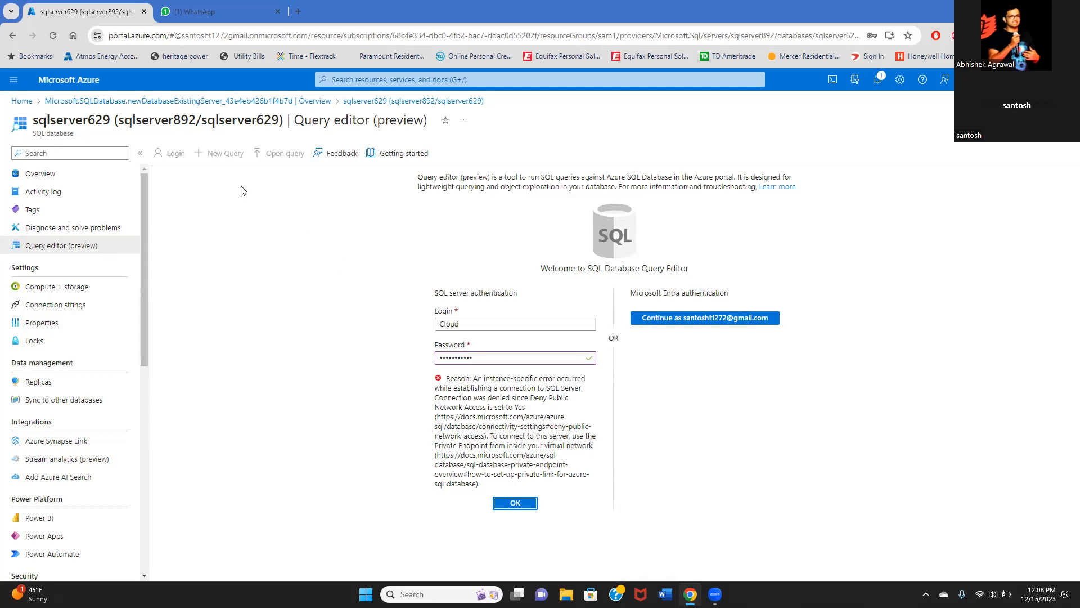
- Return to the deployment overview, discard unsaved query edits, and decline Chrome's password saving
click(301, 109)
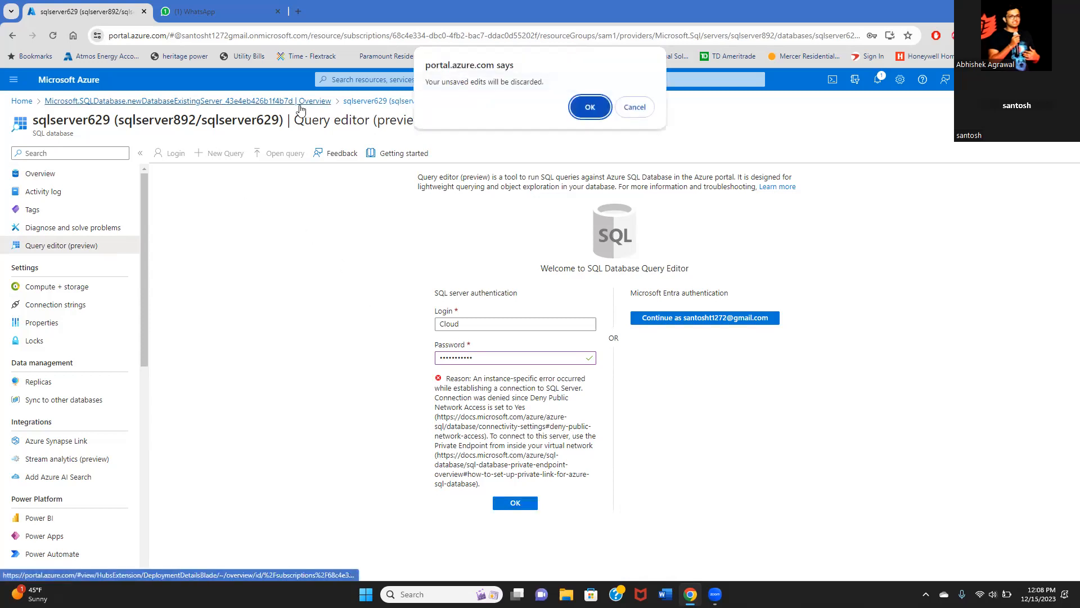
click(590, 107)
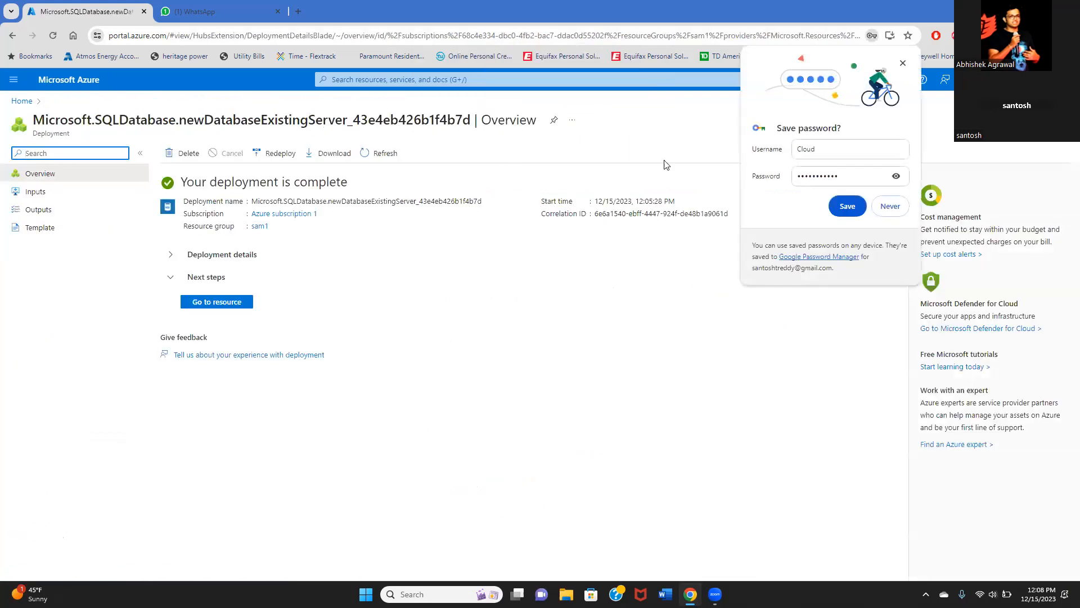
click(881, 206)
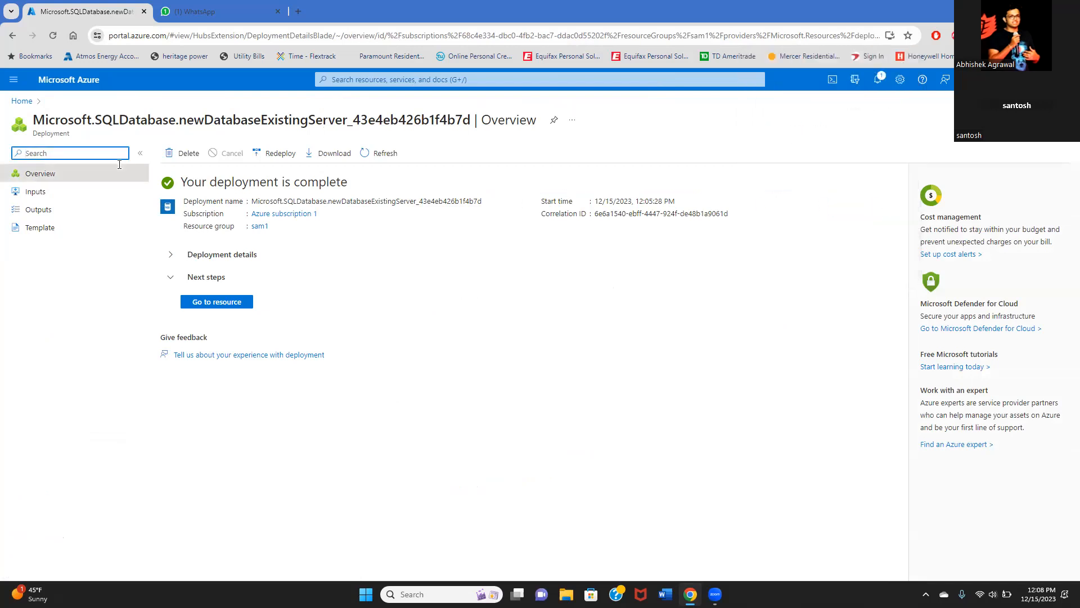
- Open sqlserver892 from the SQL servers list and scroll its overview to find sqlserver629
click(13, 103)
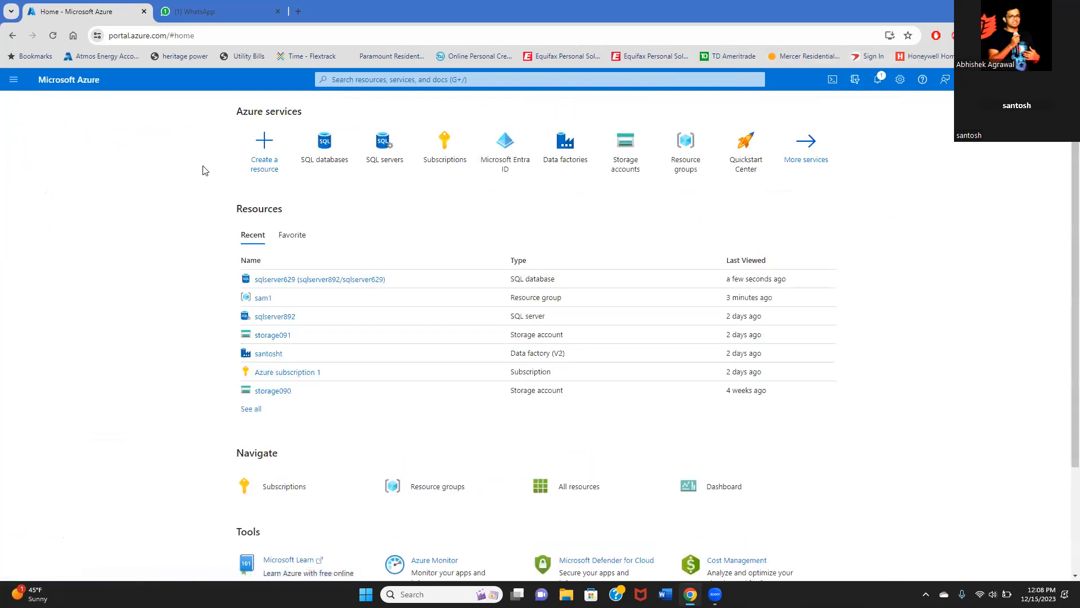
click(383, 150)
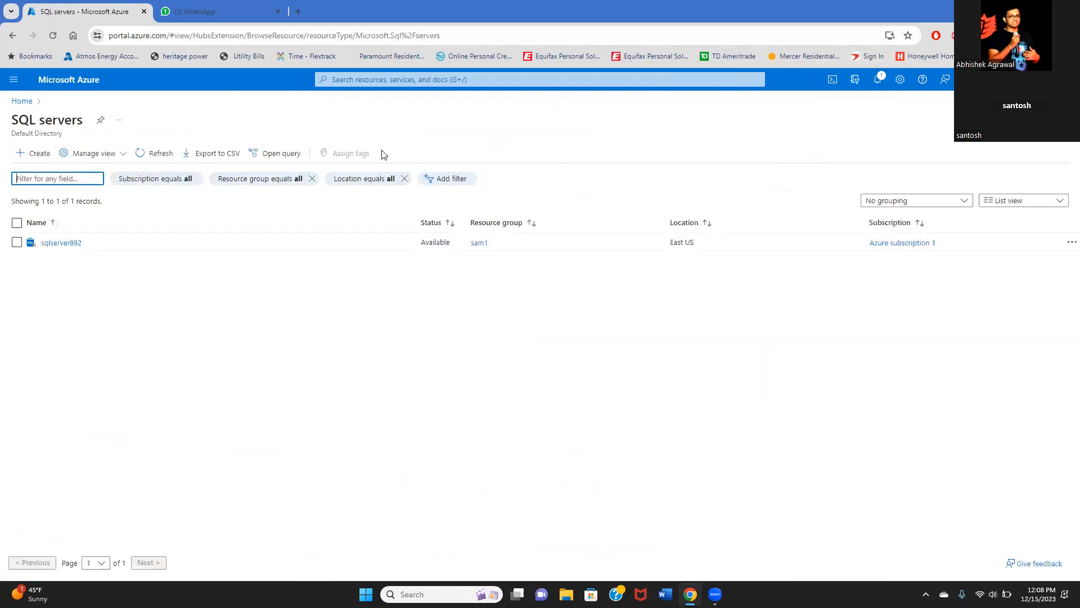
click(53, 242)
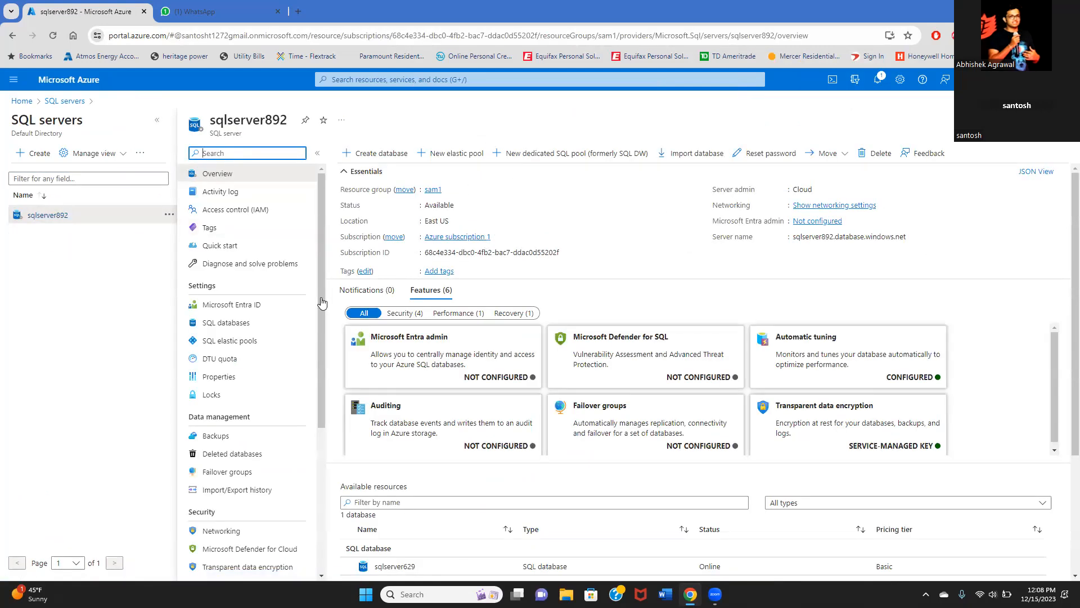
scroll(280, 324, down, 2)
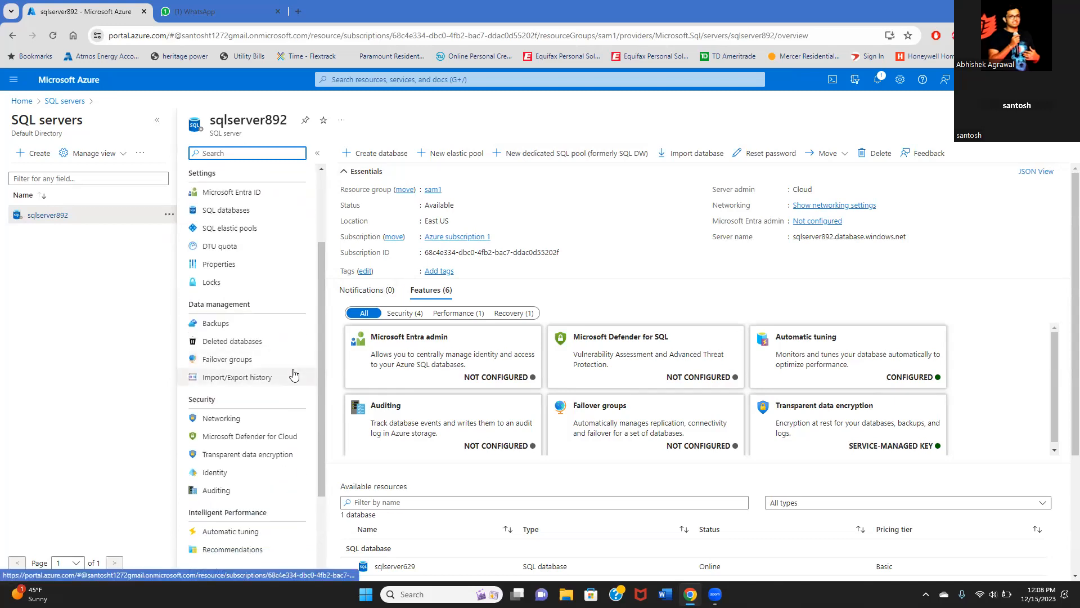
scroll(298, 372, up, 2)
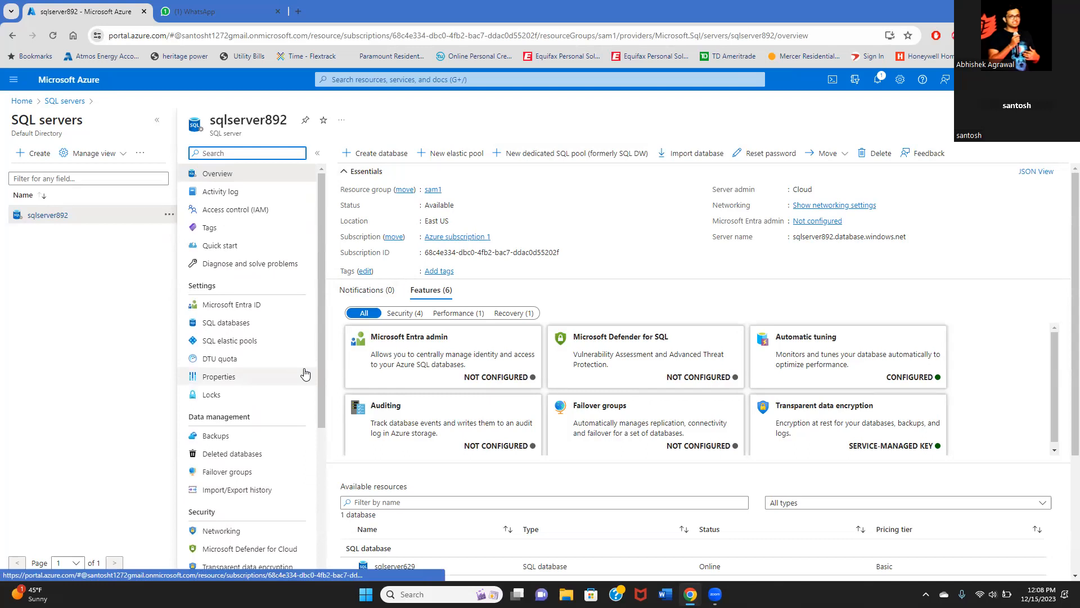
scroll(301, 377, down, 1)
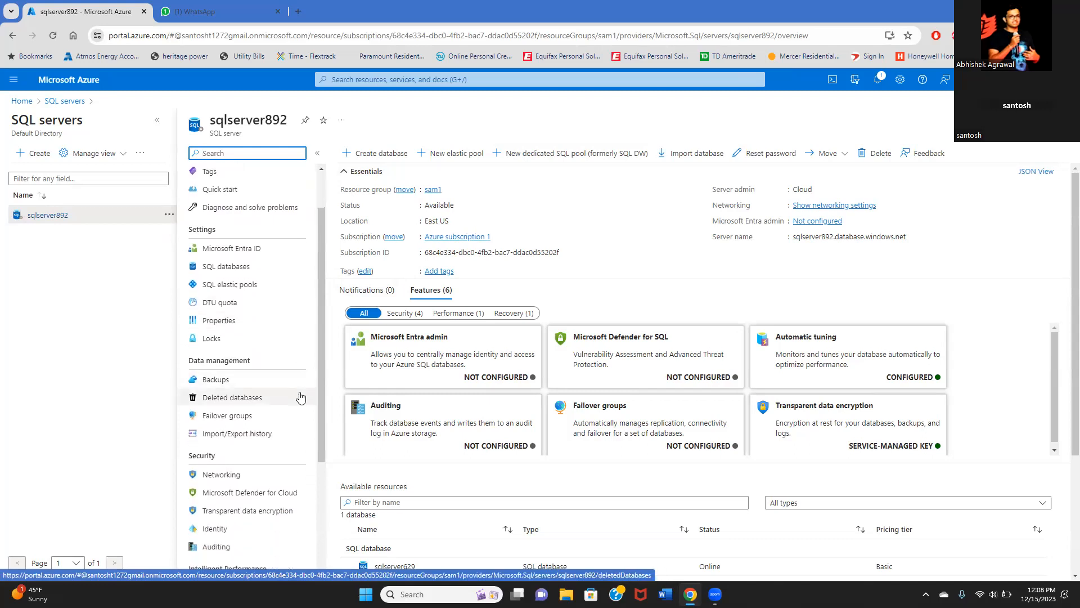
scroll(300, 383, down, 2)
- Enable public network access from selected networks in sqlserver892's Networking settings
click(216, 365)
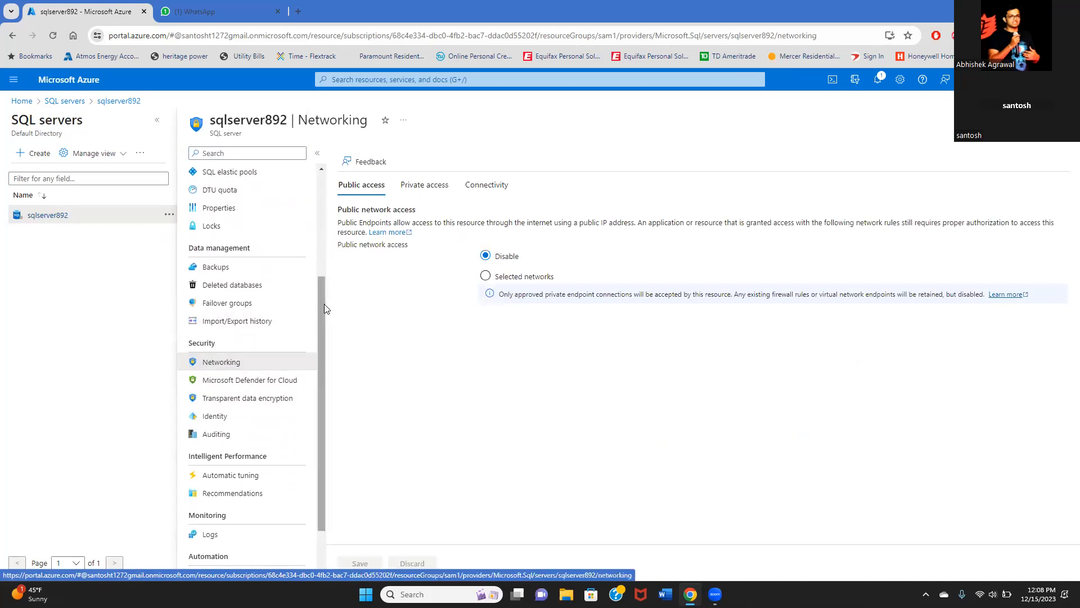
click(487, 277)
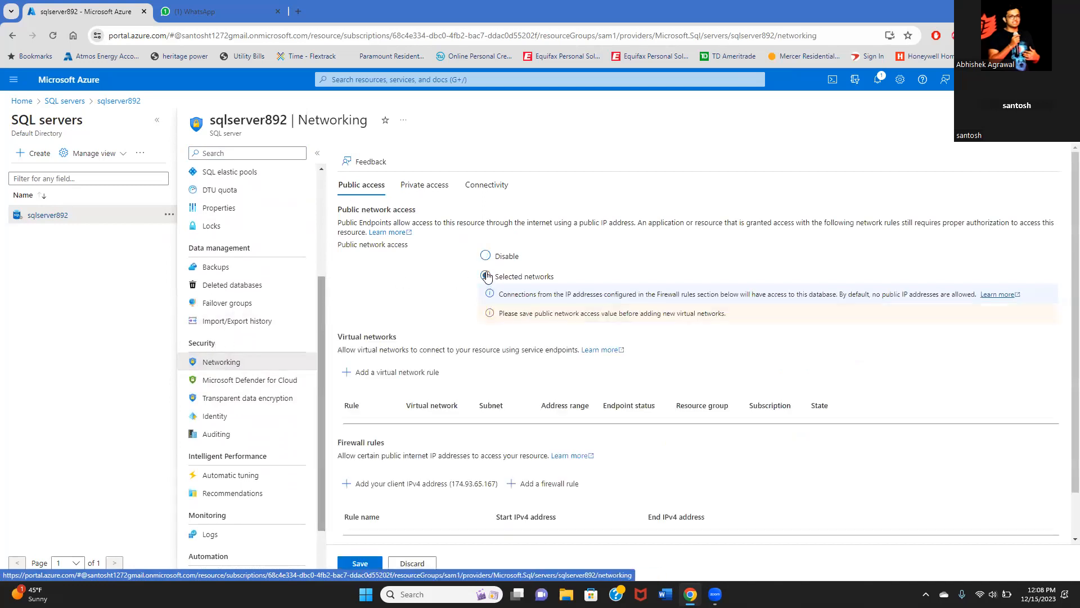
scroll(502, 382, down, 1)
scroll(502, 383, down, 1)
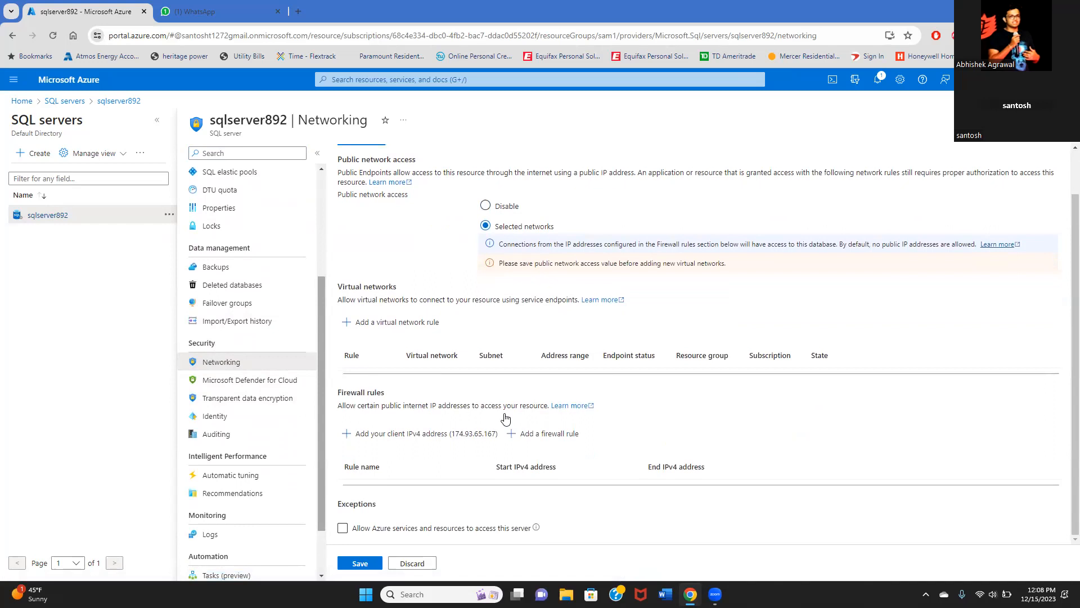
- Add firewall rule allowall spanning 0.0.0.0 to 255.255.255.255
click(532, 432)
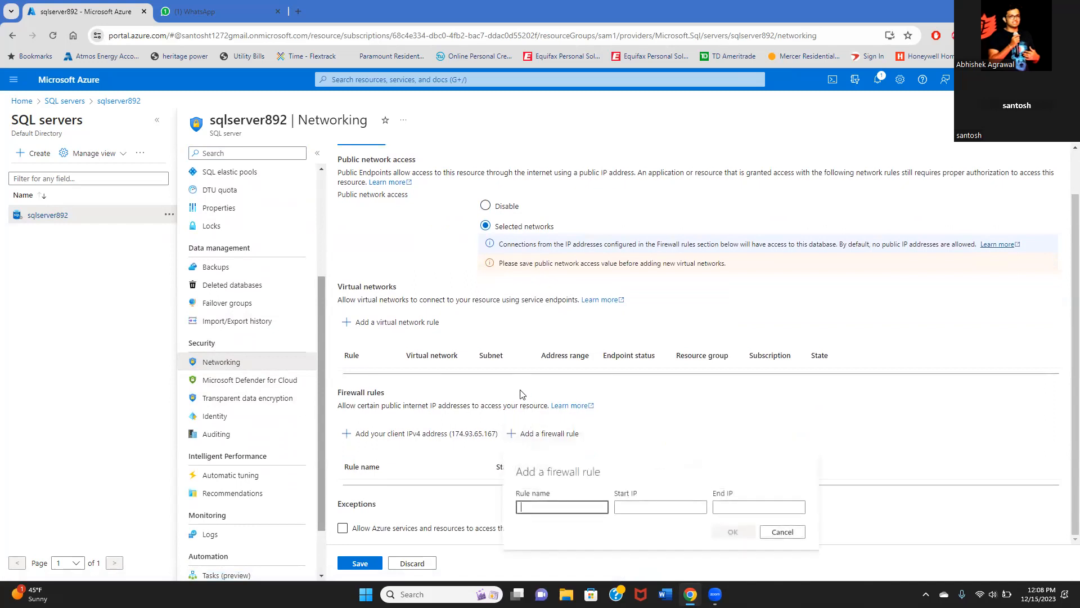
click(546, 508)
text(allowall)
click(687, 508)
text(0.0.0)
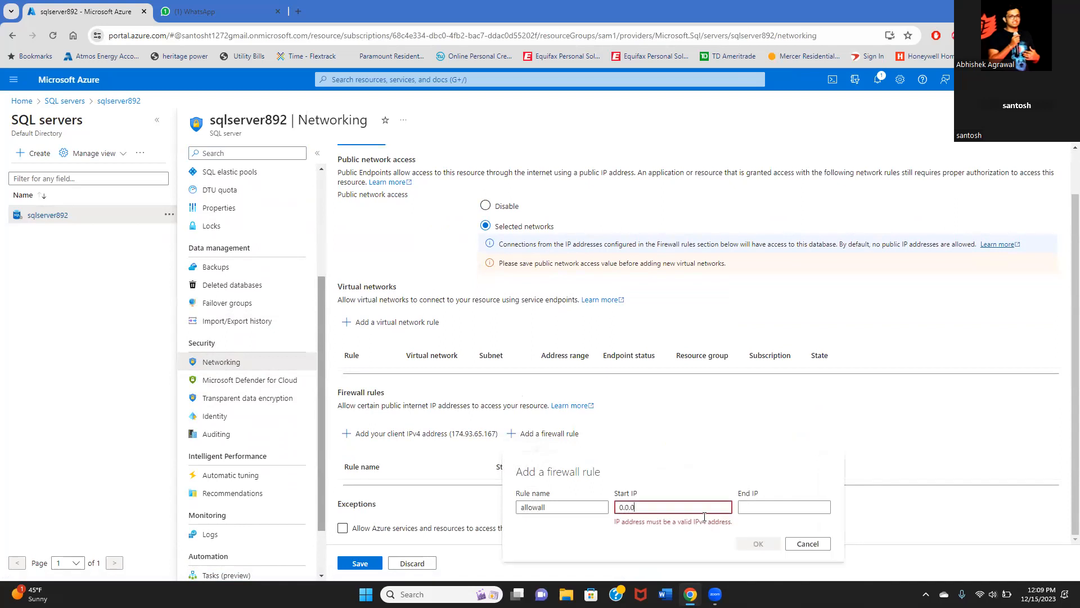
text(.0)
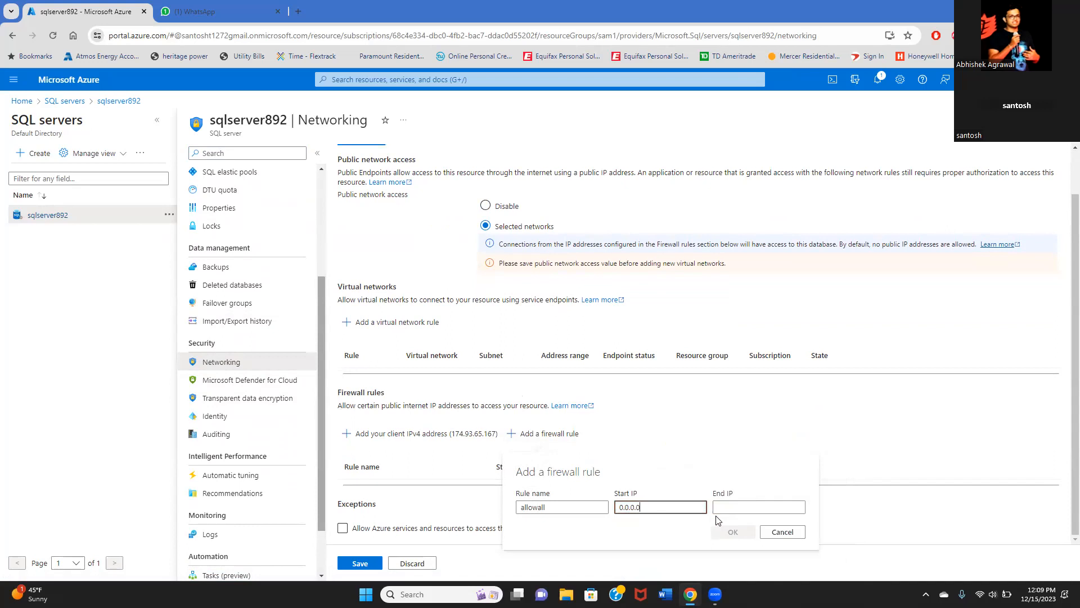
click(757, 510)
text(255.255.)
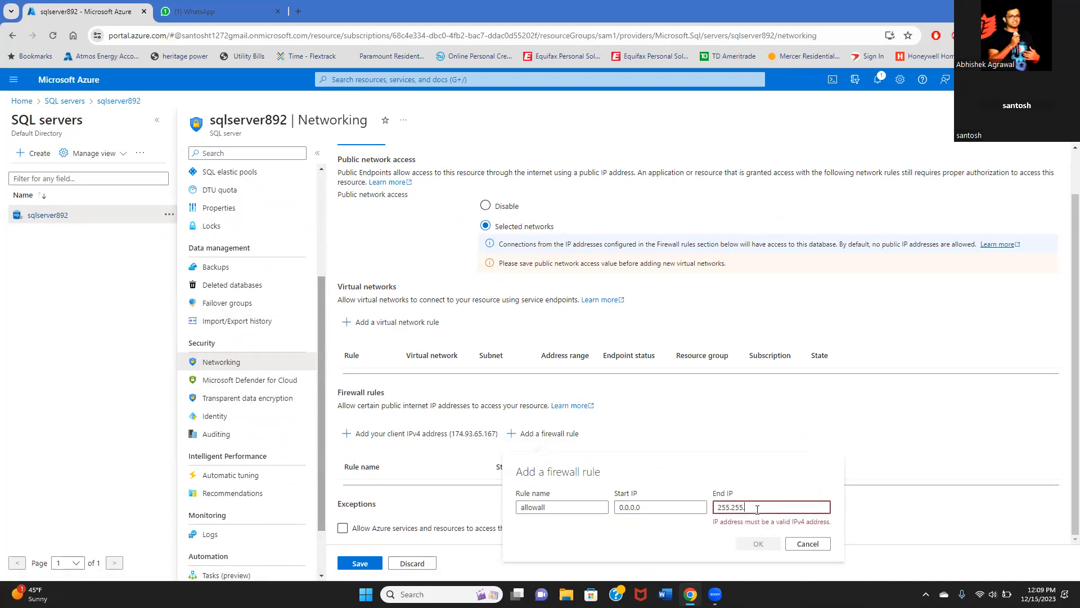
text(255.255)
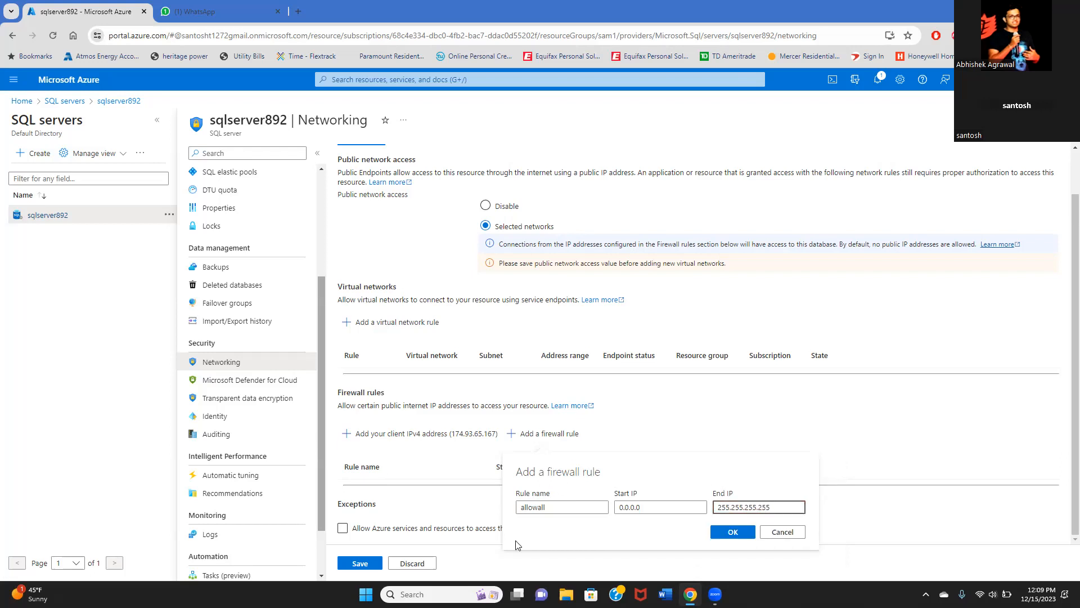
click(741, 535)
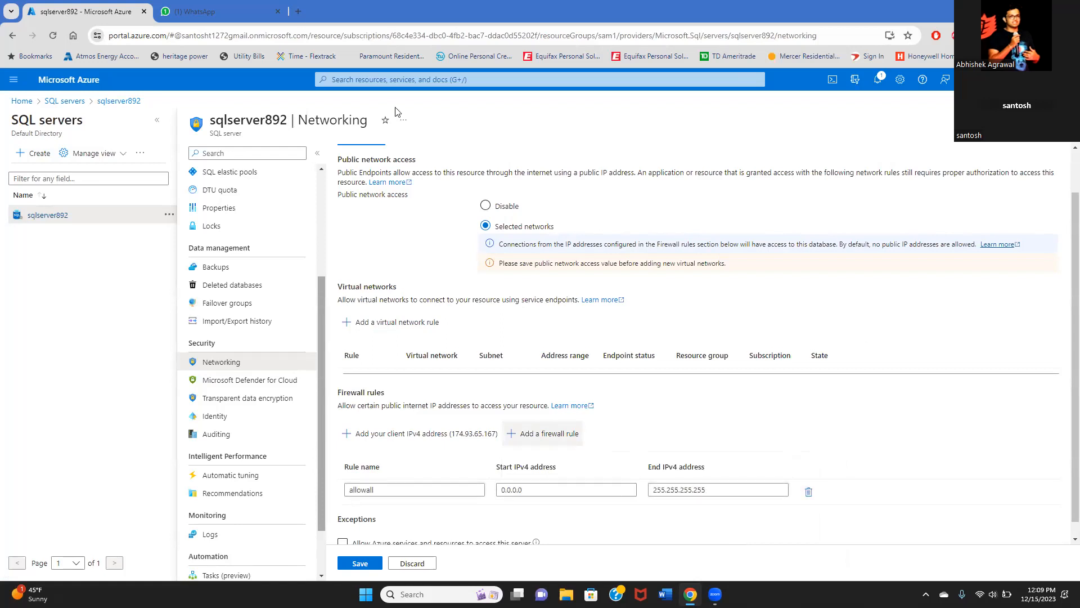
- Search 'my ip address' in a new tab and open whatismyipaddress.com
click(299, 12)
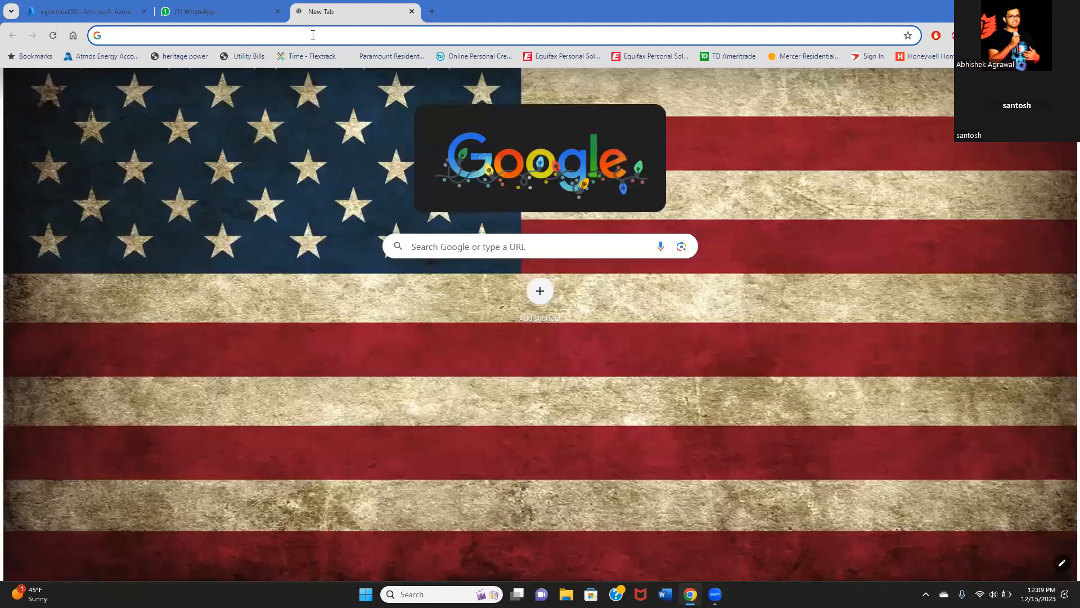
text(my id)
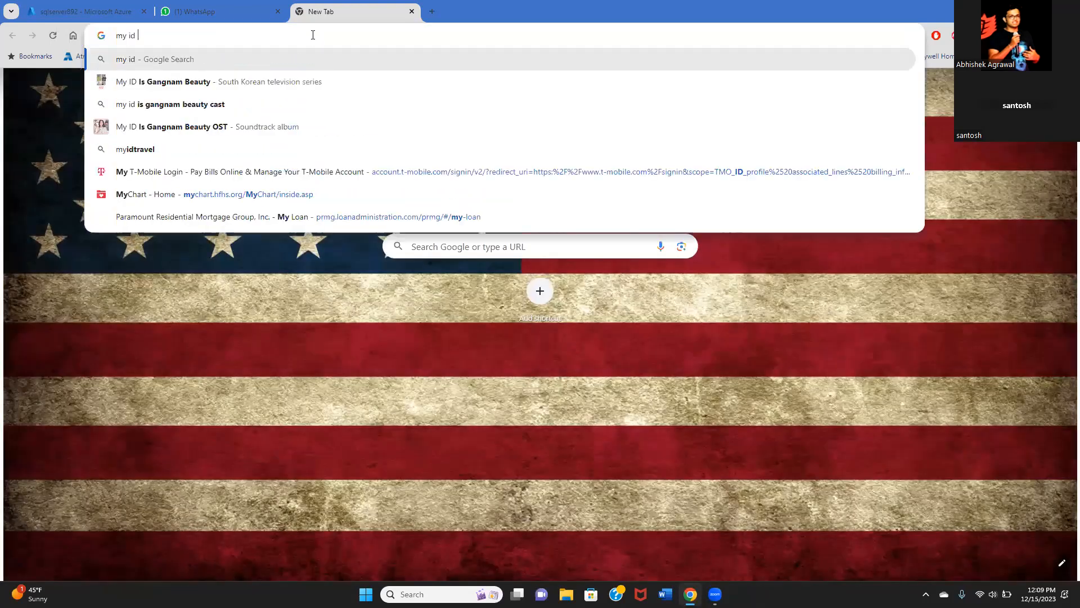
key(BackSpace)
key(BackSpace)
key(BackSpace)
key(BackSpace)
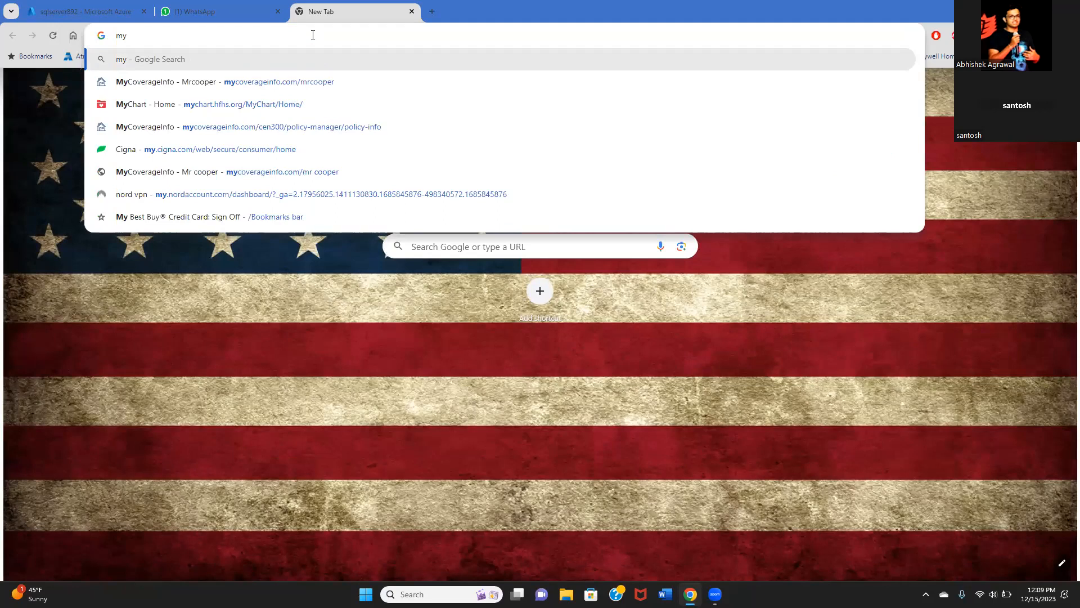
text(ip)
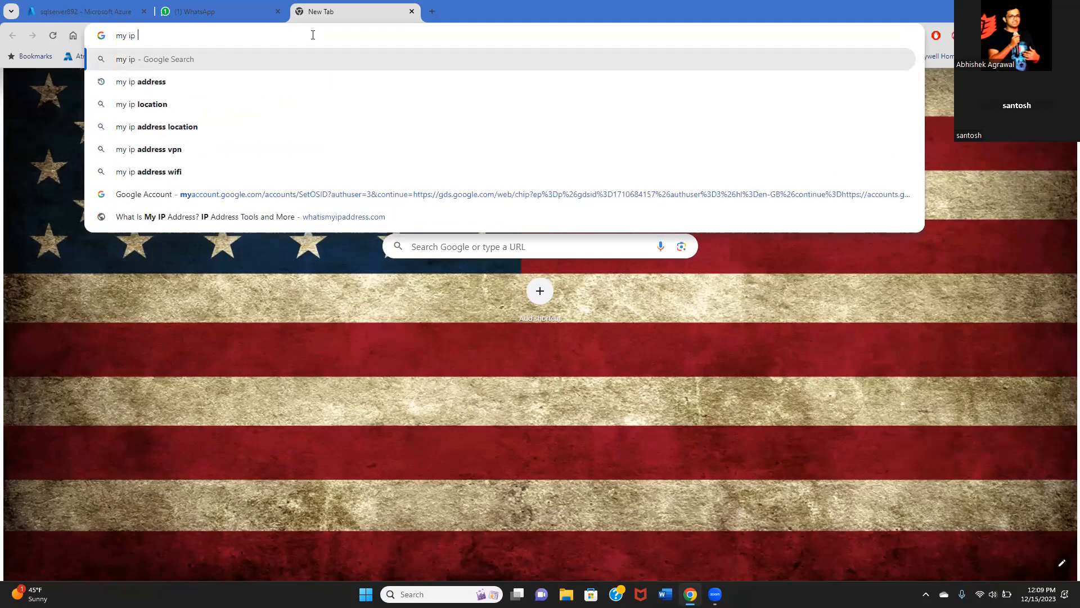
key(Down)
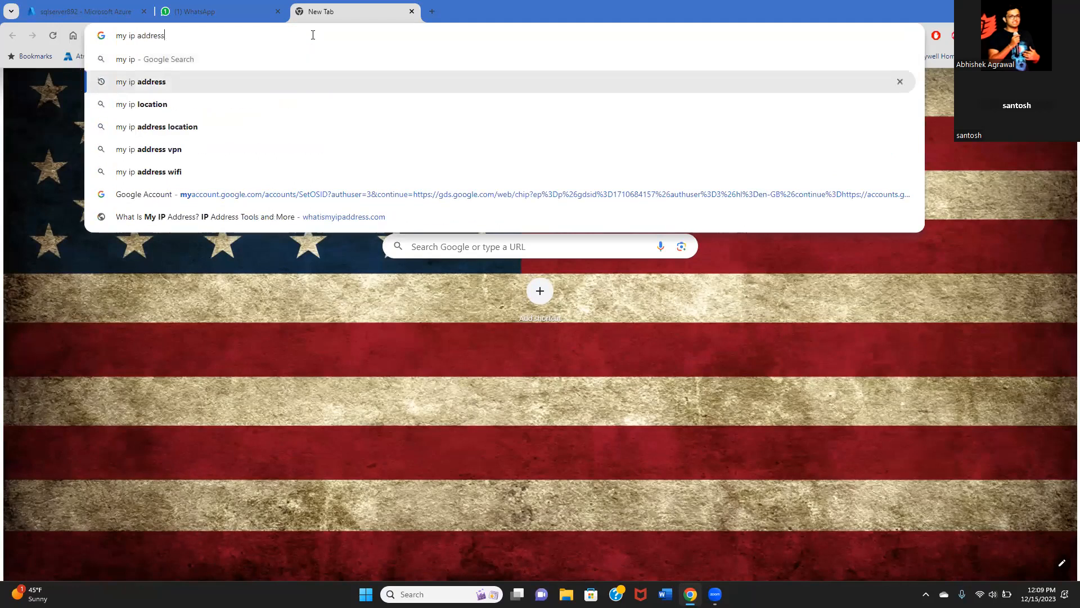
key(Return)
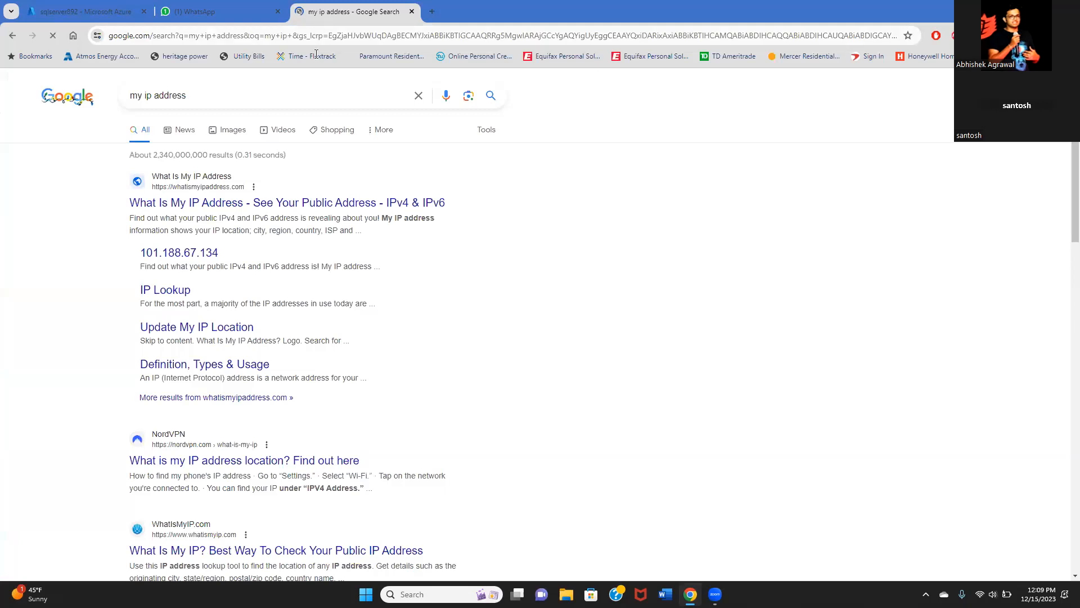
click(302, 203)
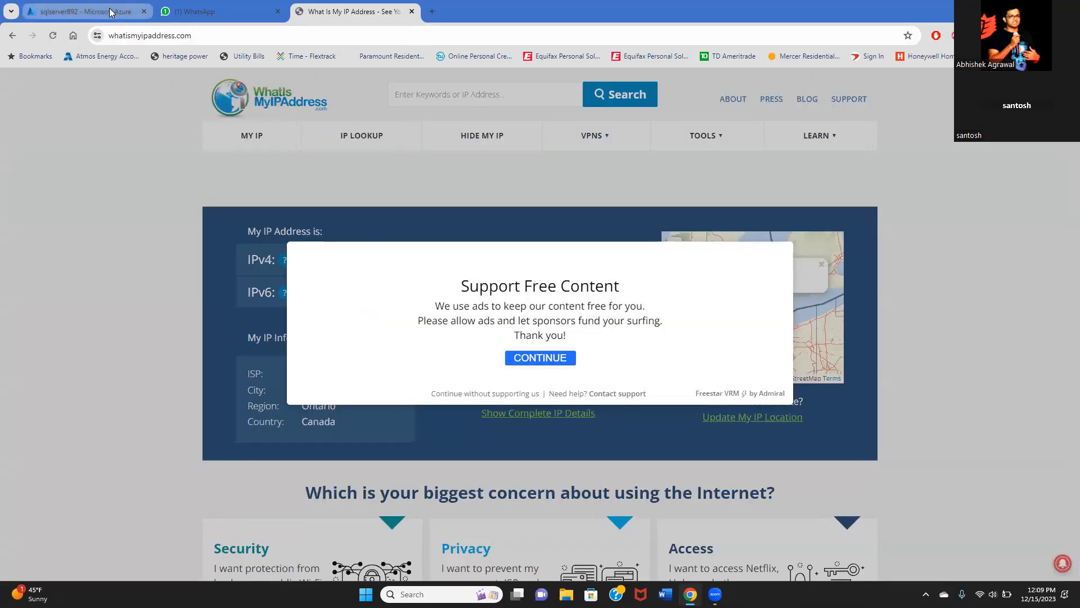
- Save sqlserver892's networking and firewall settings, then open the SQL databases list
click(109, 9)
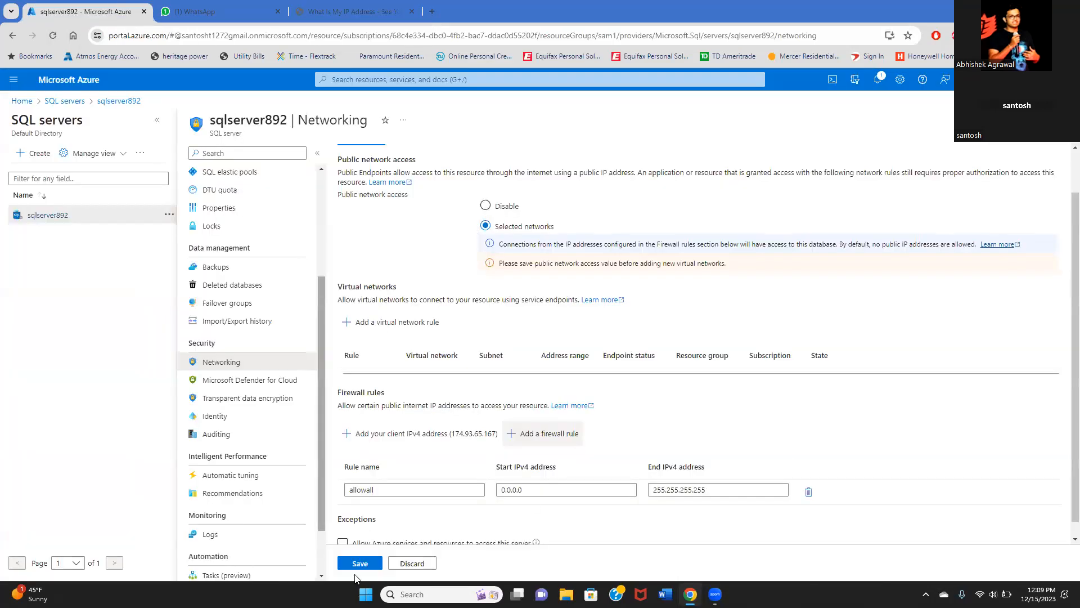
click(360, 563)
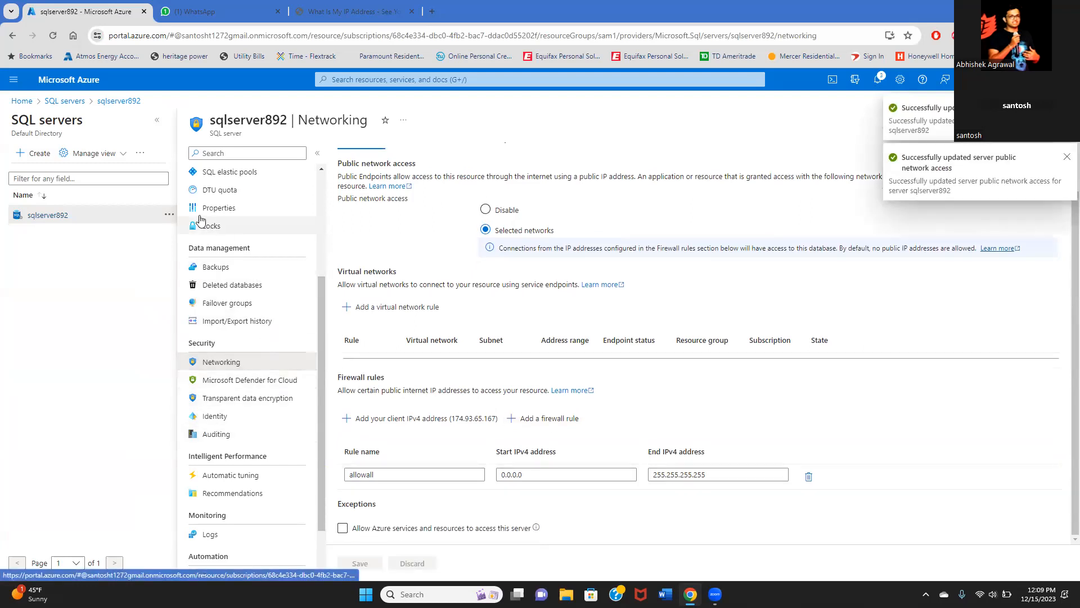
click(65, 103)
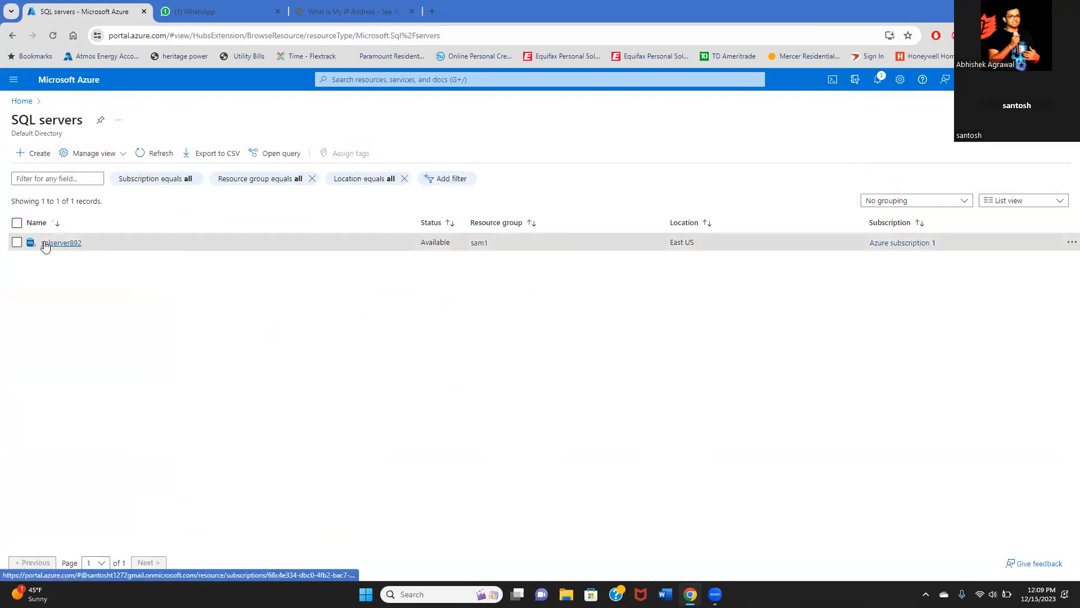
click(28, 103)
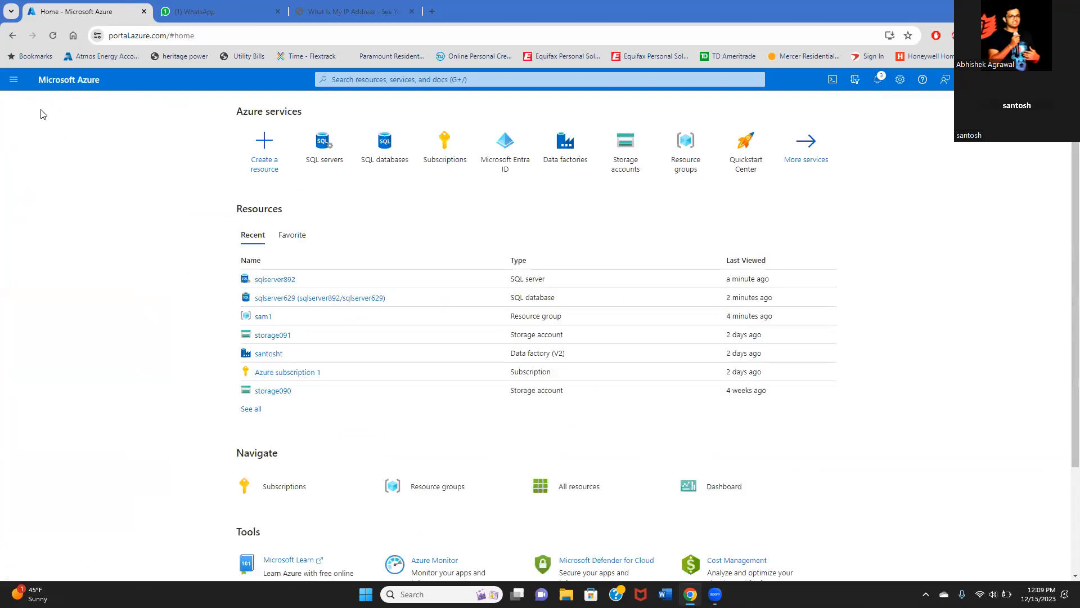
click(385, 153)
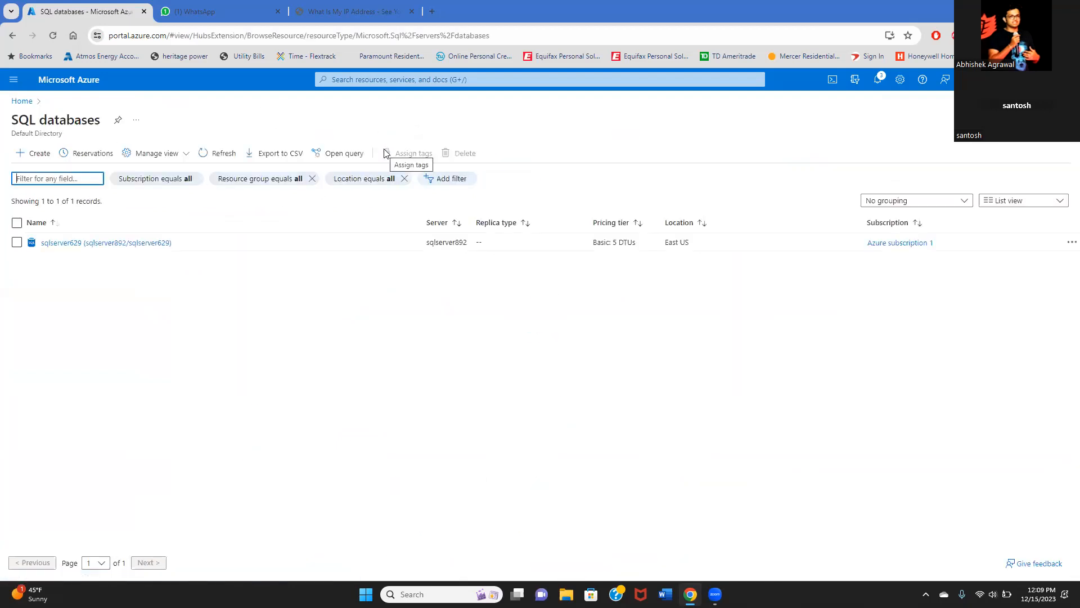
- Sign in to the sqlserver629 database's Query editor (preview) with the SQL login password
click(118, 243)
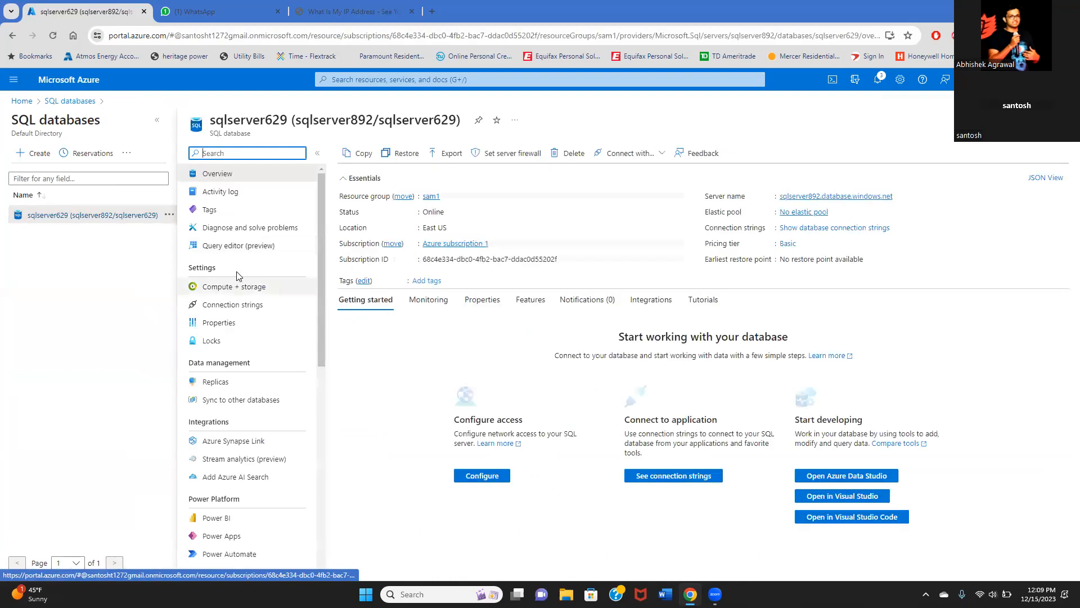
click(234, 248)
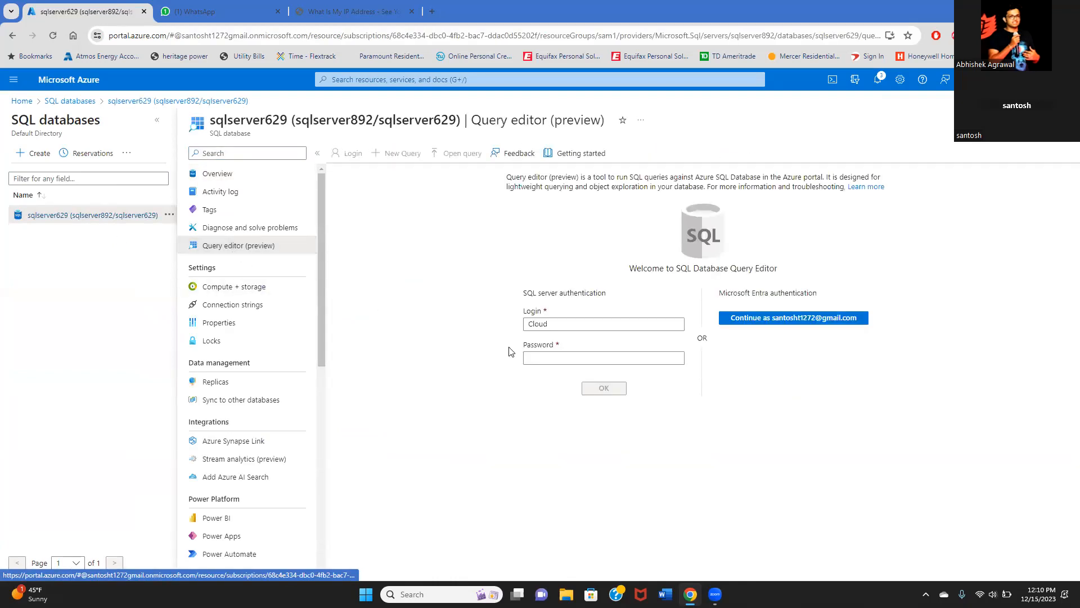
click(544, 358)
text(*)
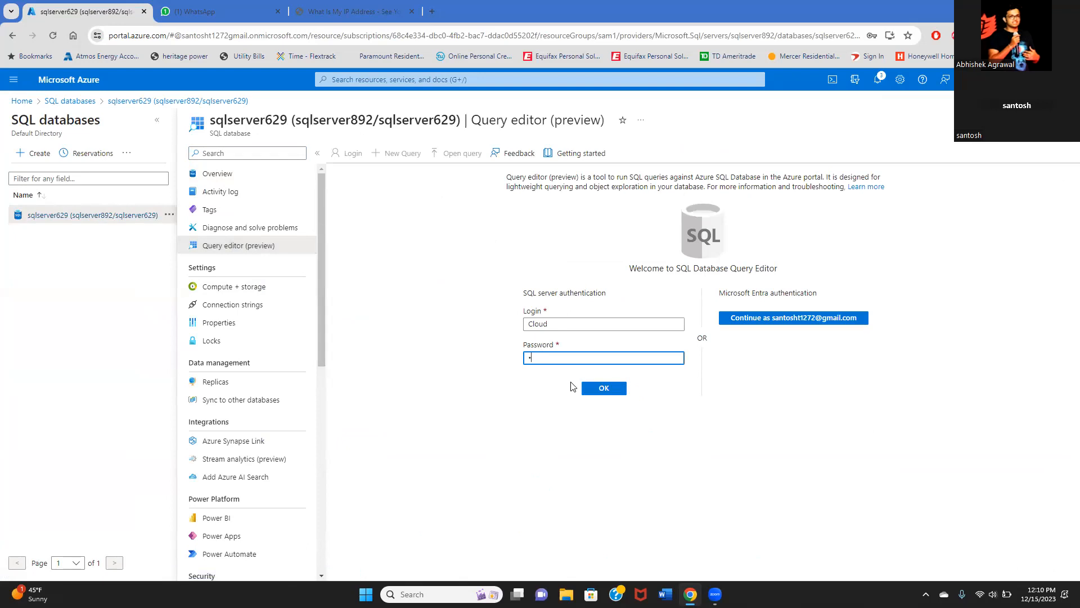
text(***********)
key(Return)
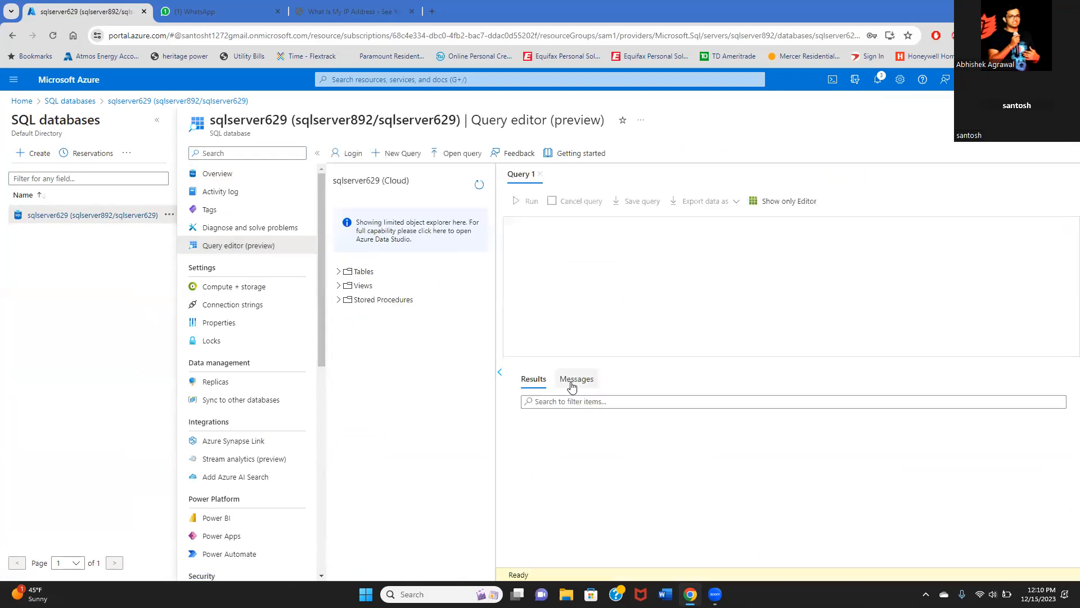
- Expand the database's Tables list, then return to the Azure home page, discarding query edits
click(345, 274)
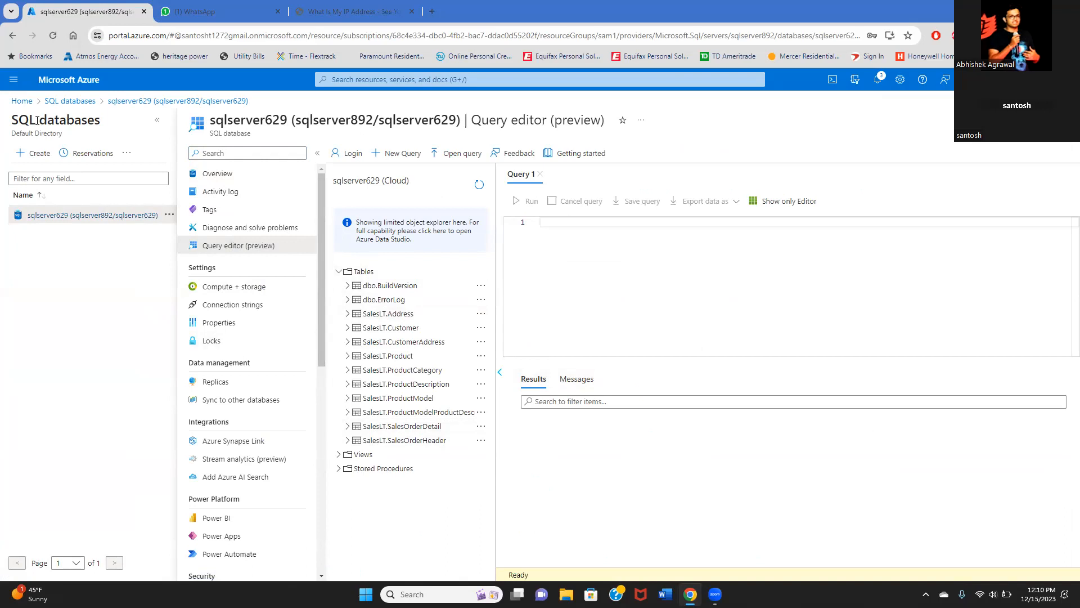
click(22, 101)
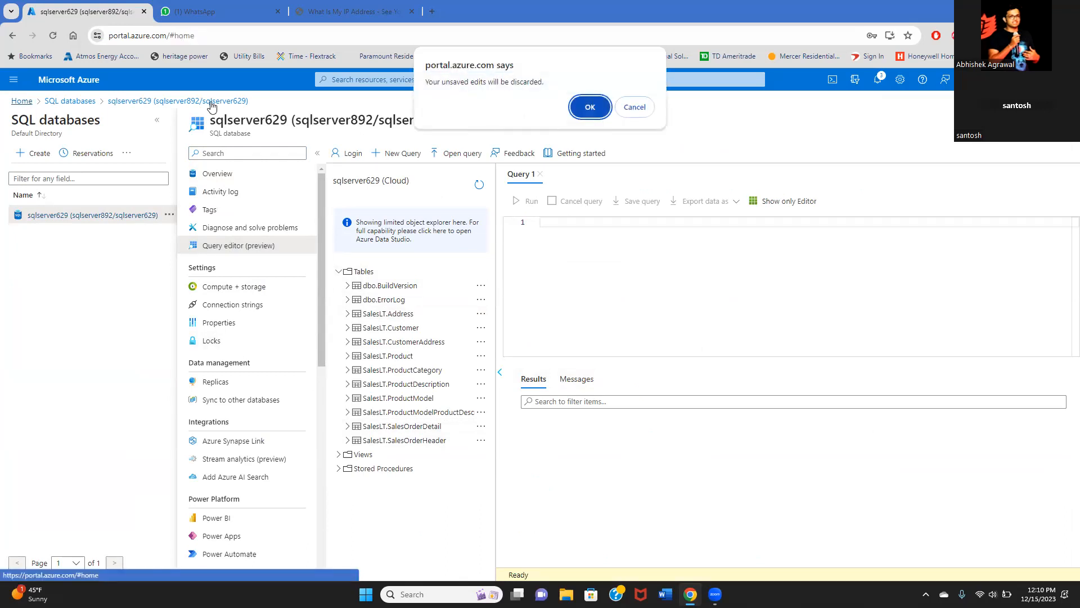
click(588, 108)
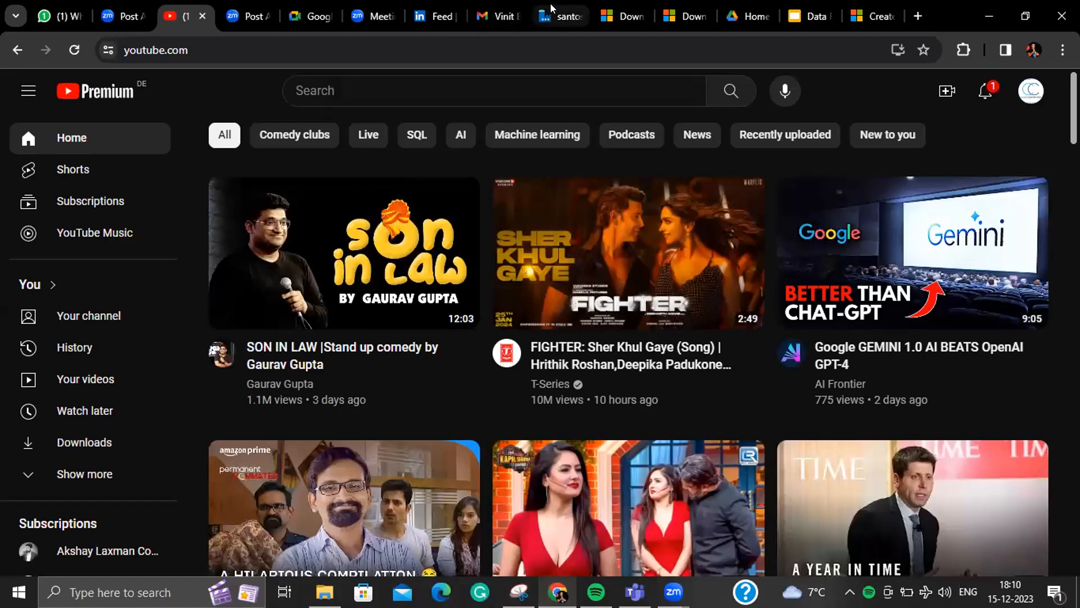
- Create the blank pipeline5 in the Author workspace, then view Integration runtimes in Manage
click(552, 10)
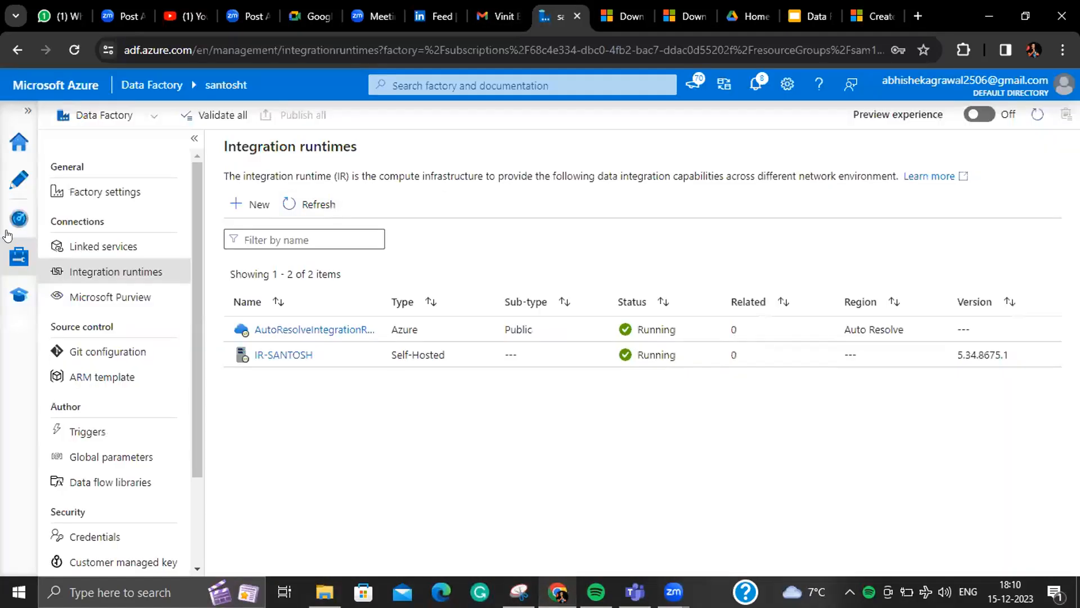
click(19, 182)
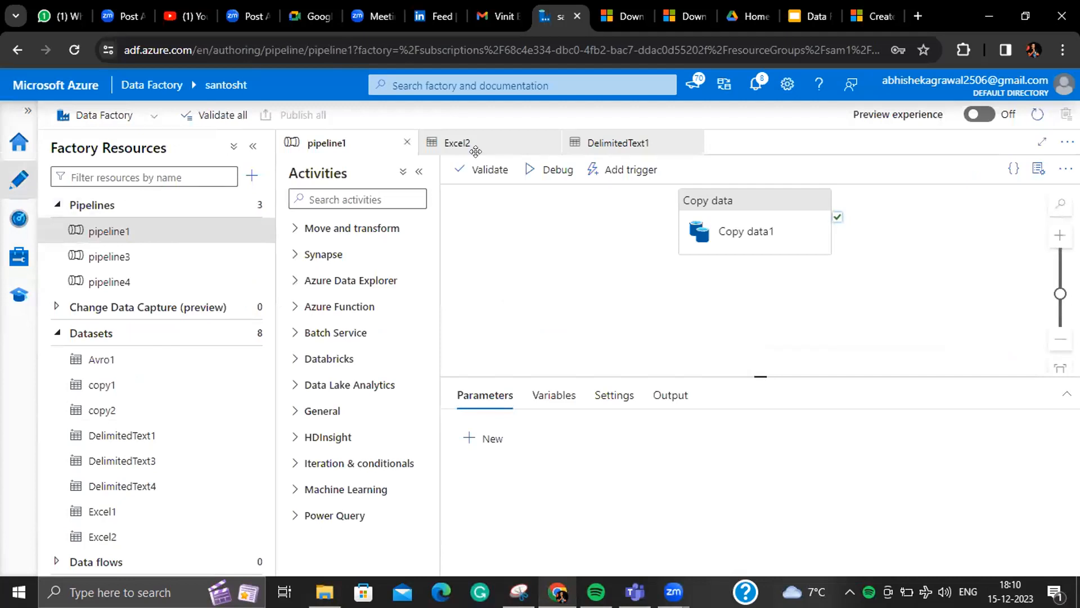
click(251, 175)
mouse_move(337, 199)
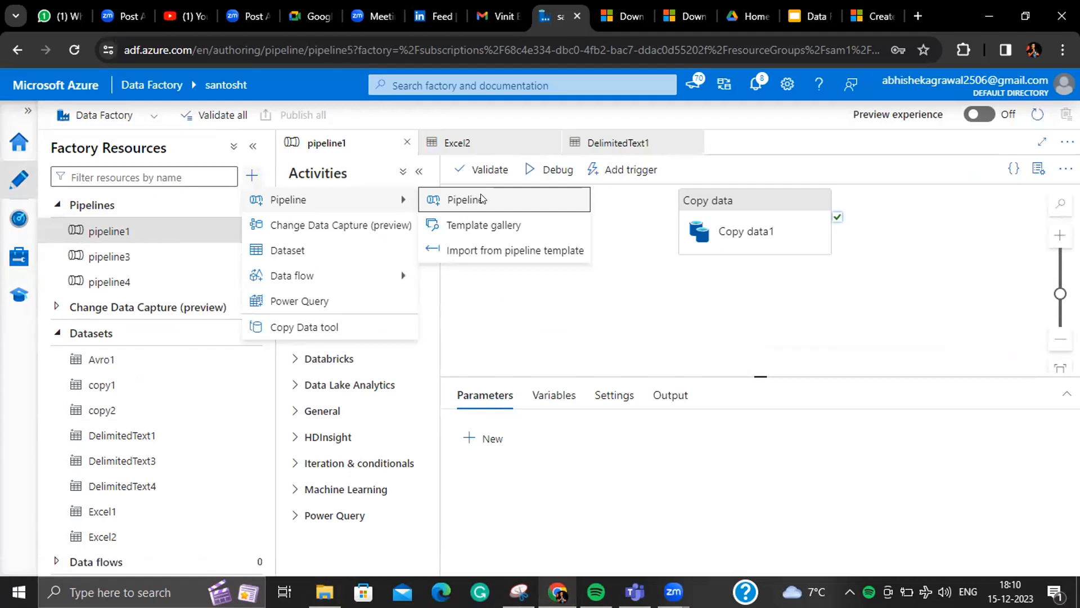
click(477, 200)
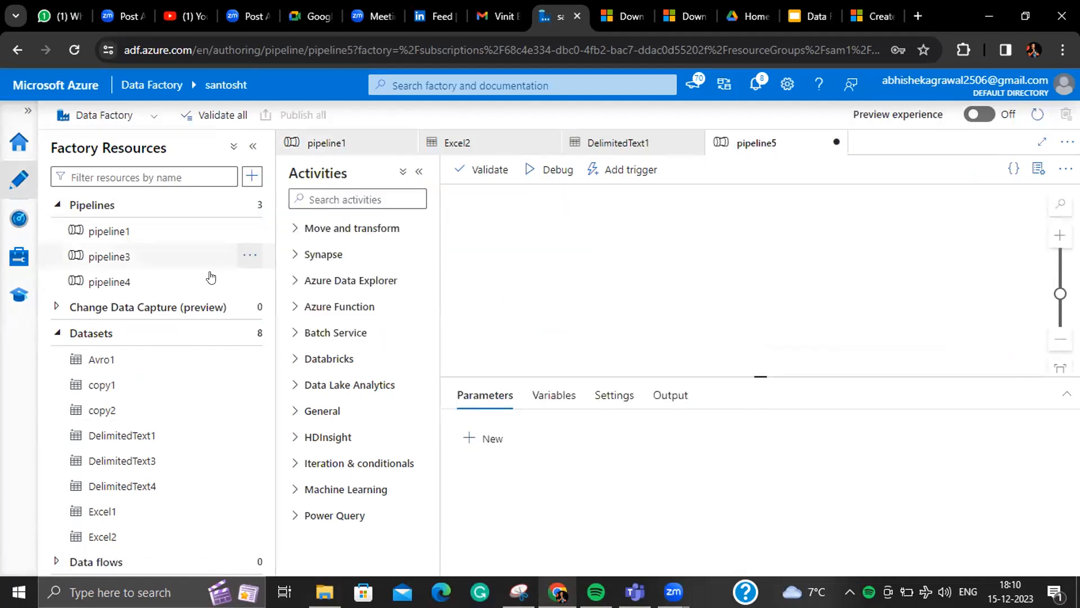
click(20, 258)
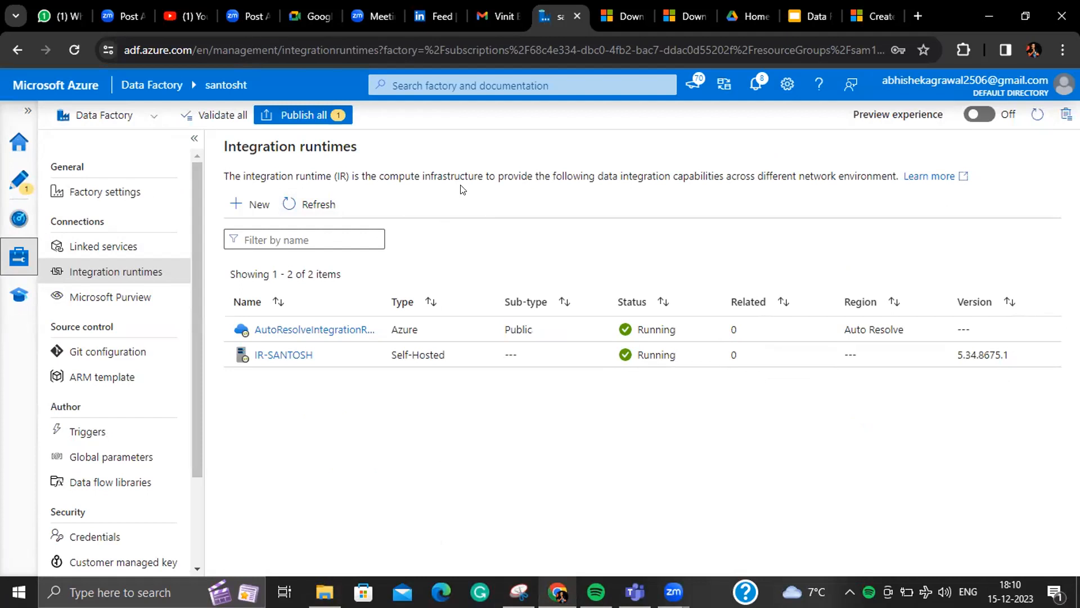
- Start a new linked service using the Azure SQL Database connector
click(98, 252)
click(148, 272)
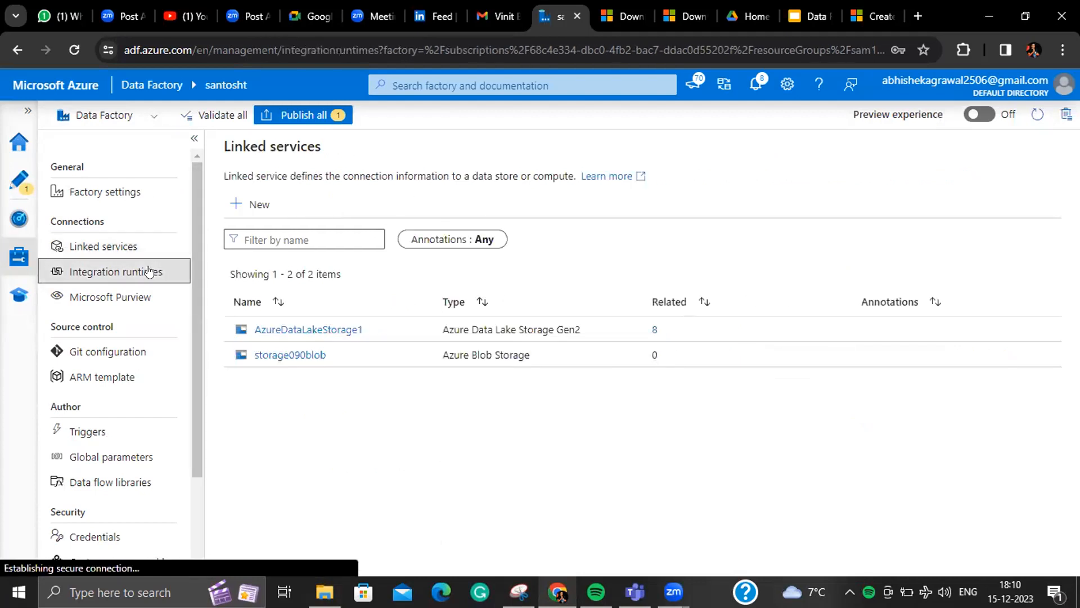
click(137, 245)
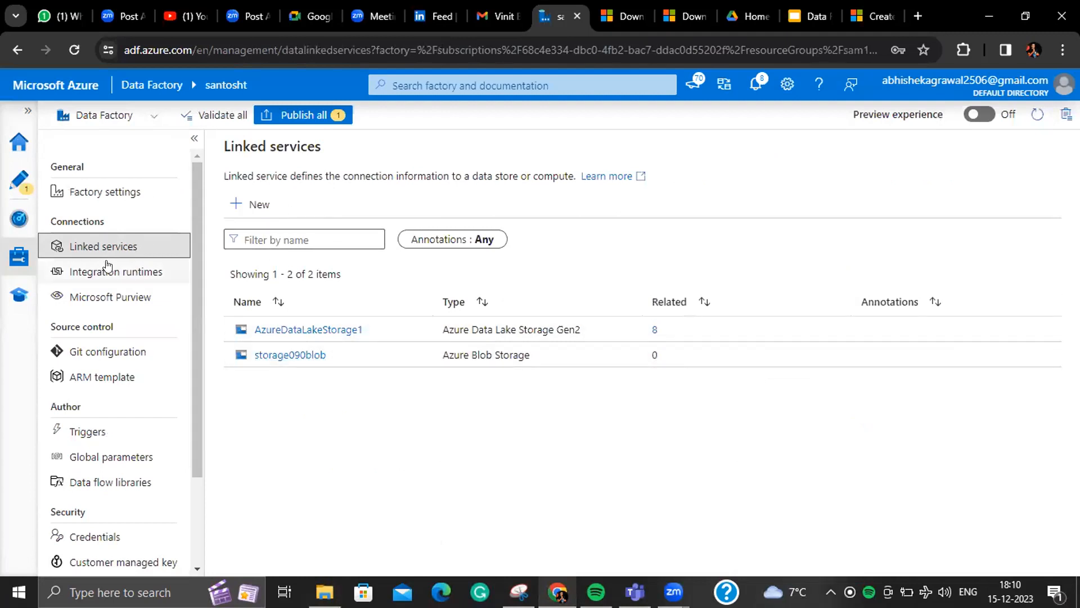
click(246, 205)
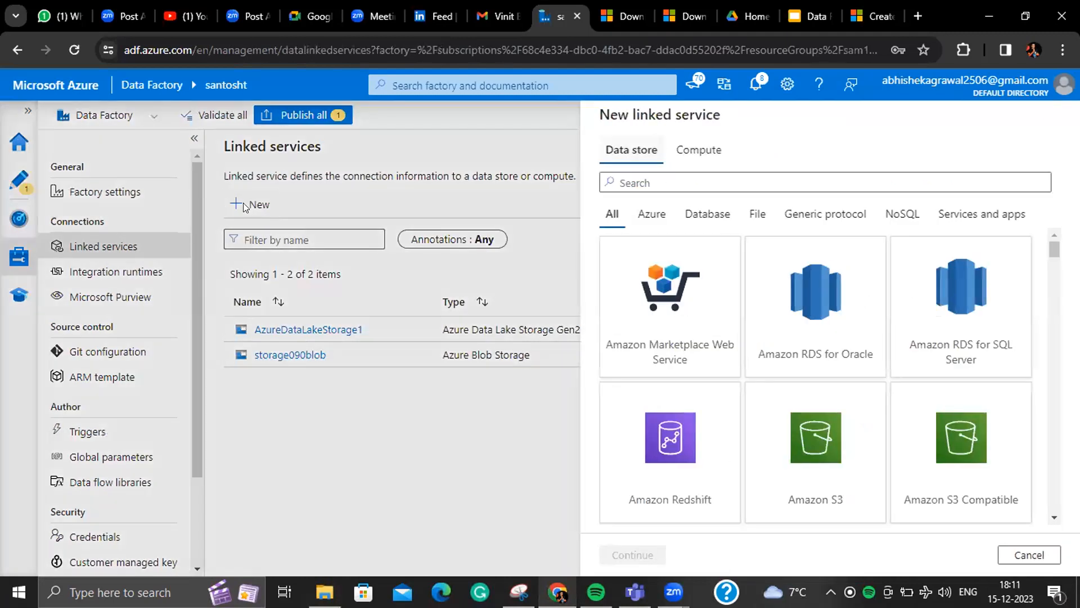
text(azure)
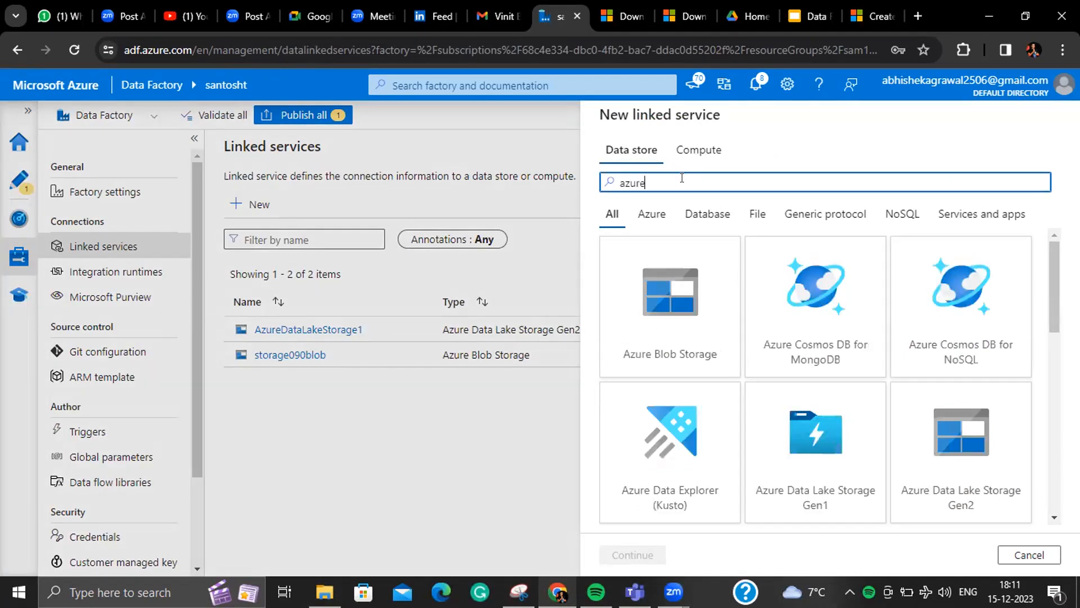
text(s)
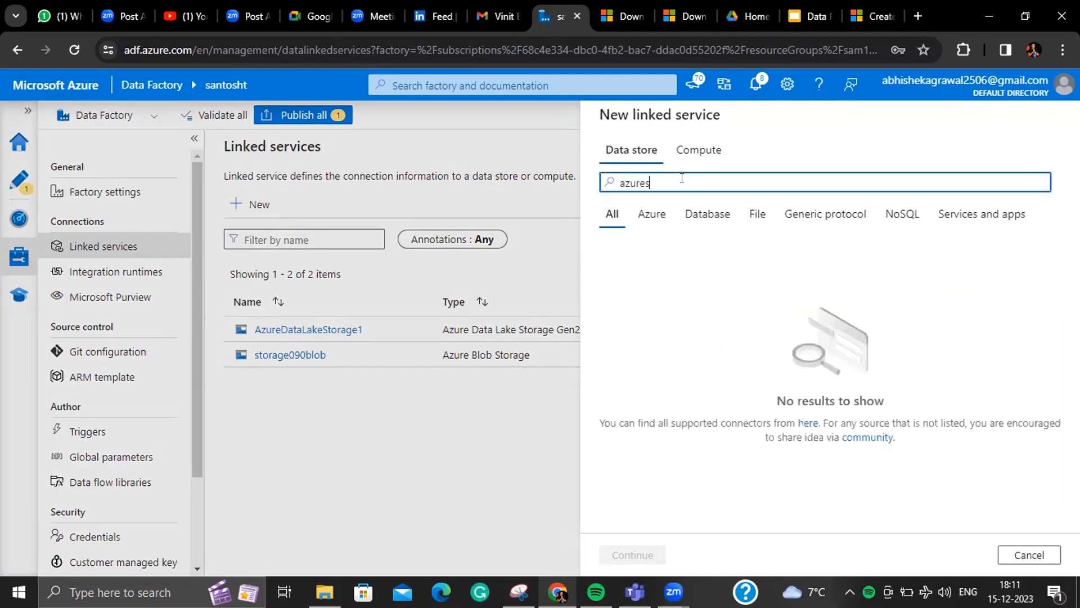
key(BackSpace)
text(sq)
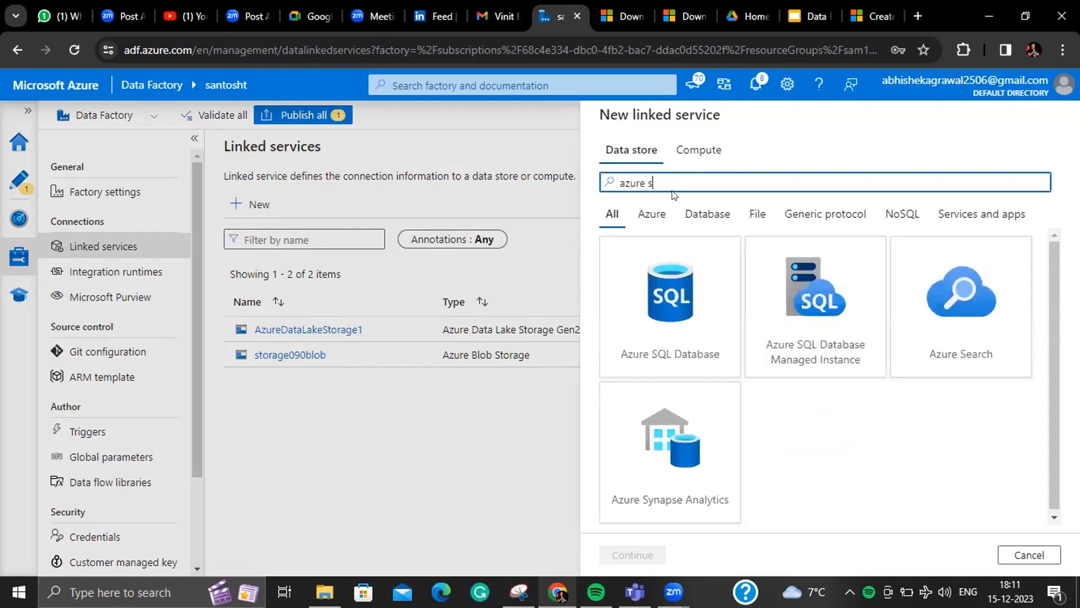
click(675, 260)
click(633, 555)
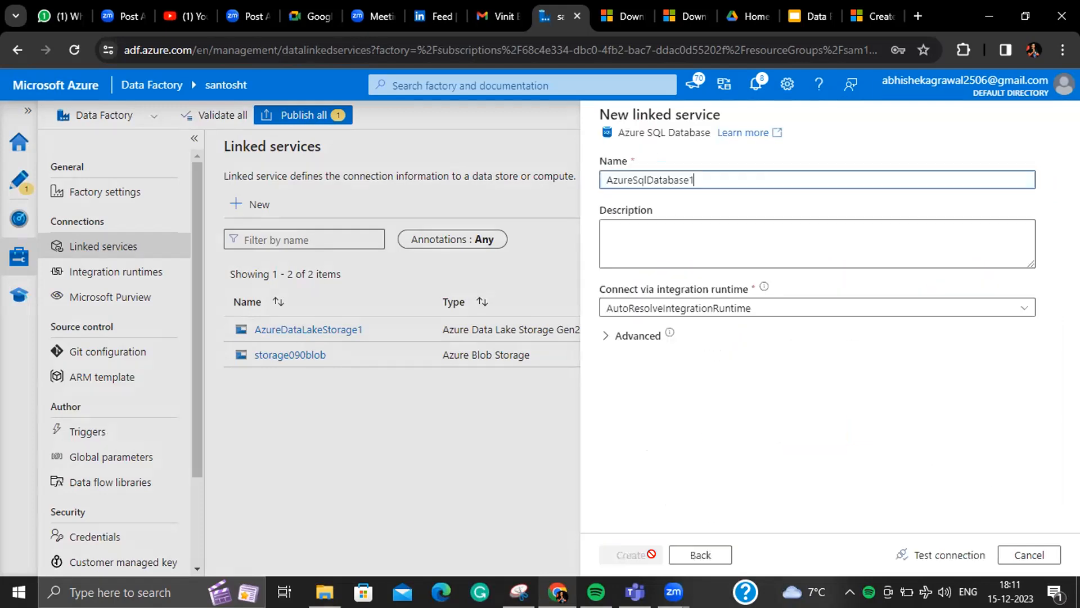
- Select server sqlserver892 and database sqlserver629 for the linked service
scroll(749, 312, down, 4)
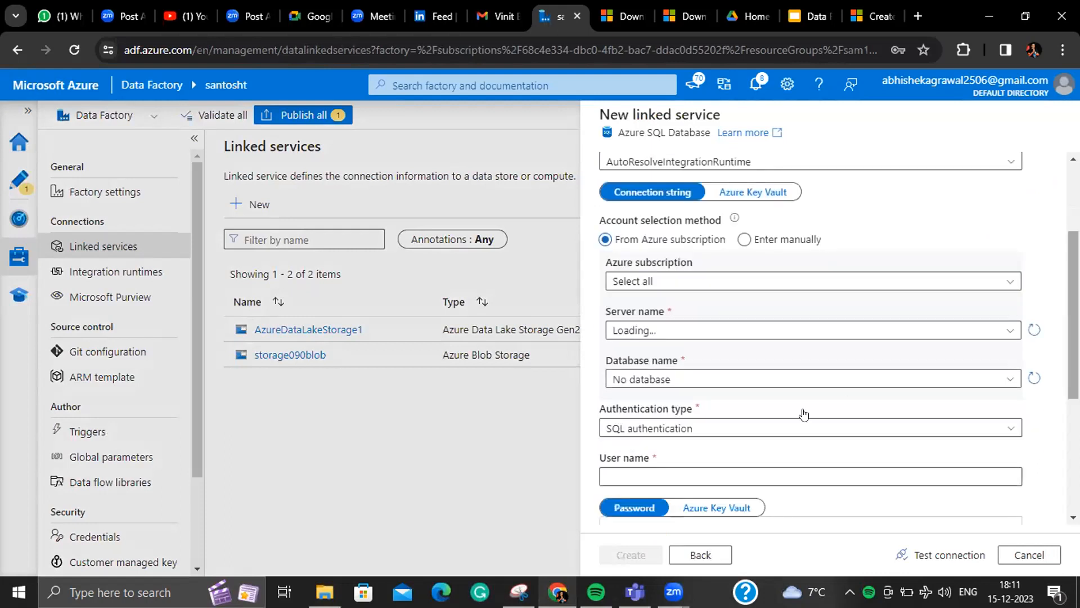
click(742, 314)
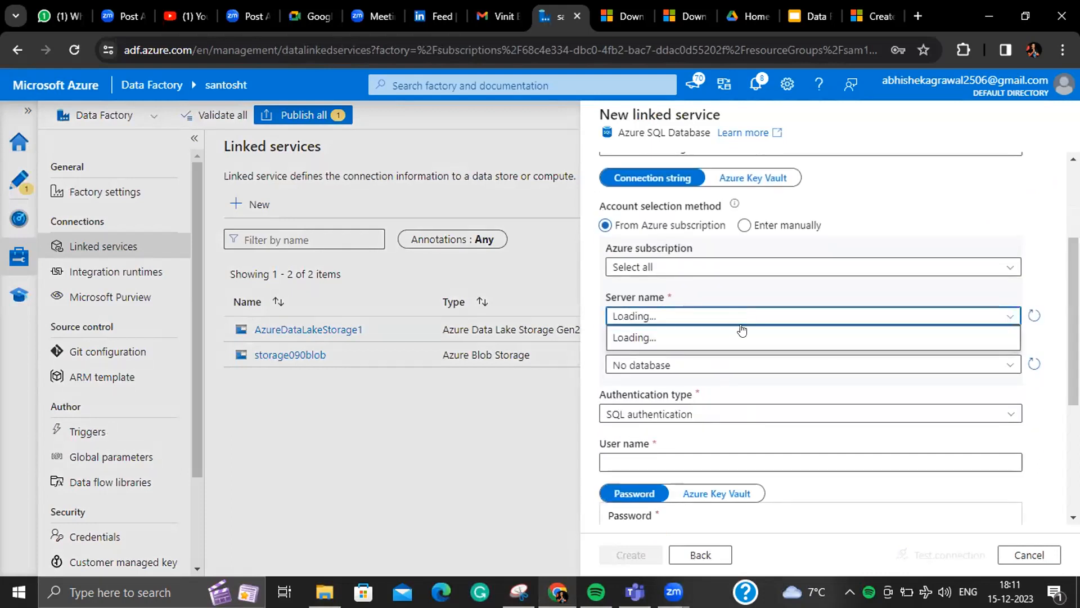
click(742, 333)
click(740, 363)
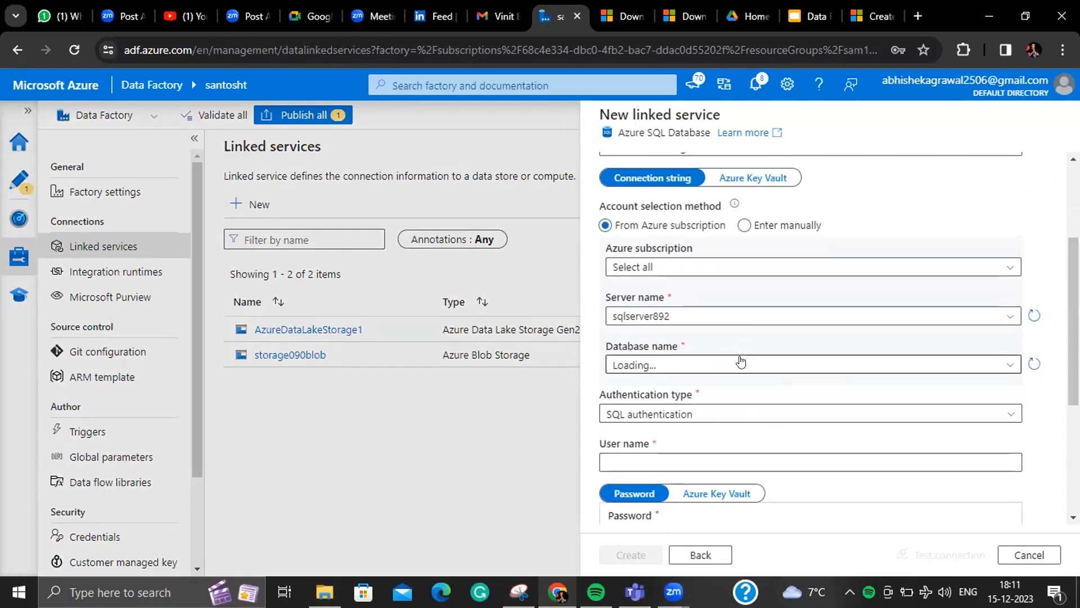
click(723, 411)
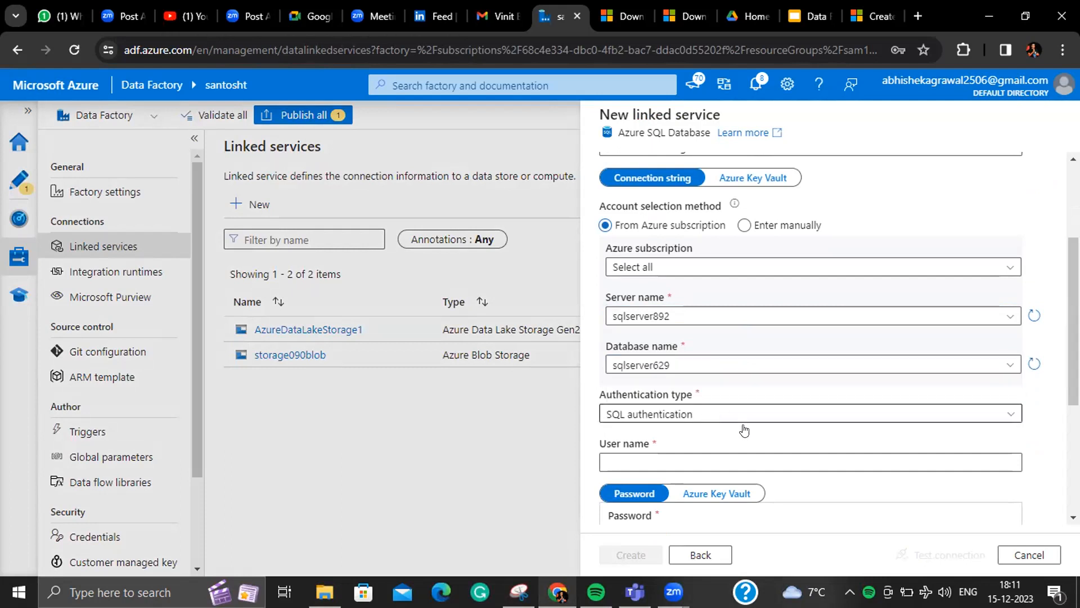
- Enter the SQL login user name and password, then test the connection
scroll(785, 439, down, 3)
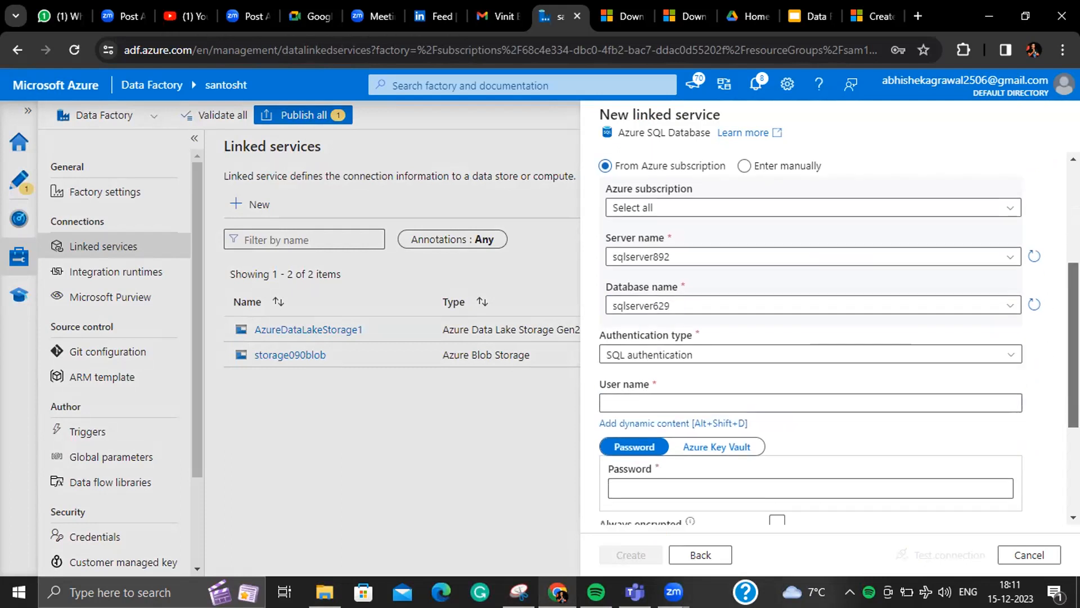
click(747, 299)
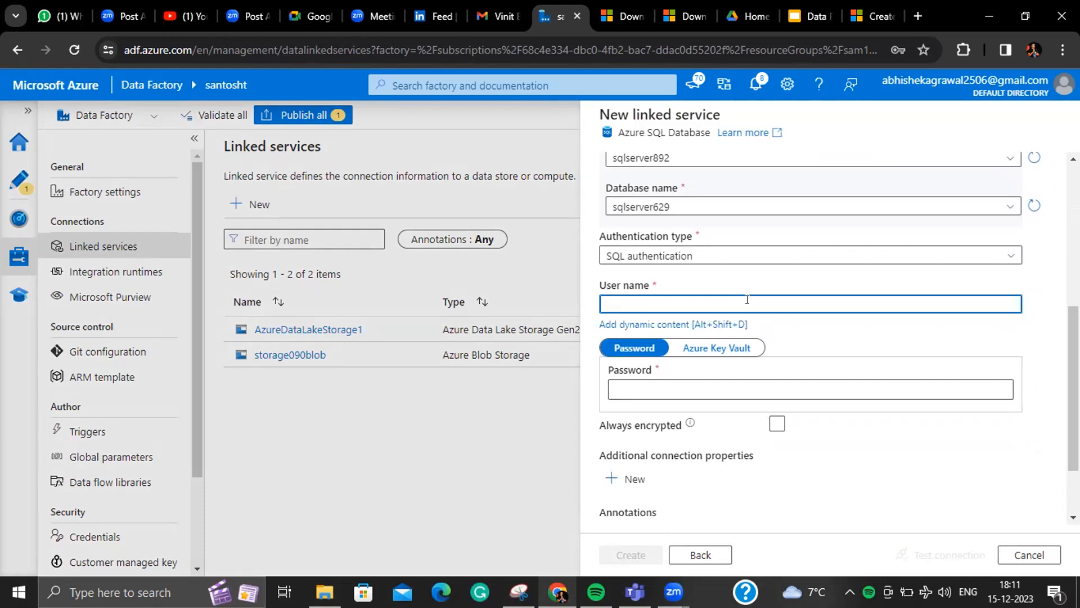
text(Cloud)
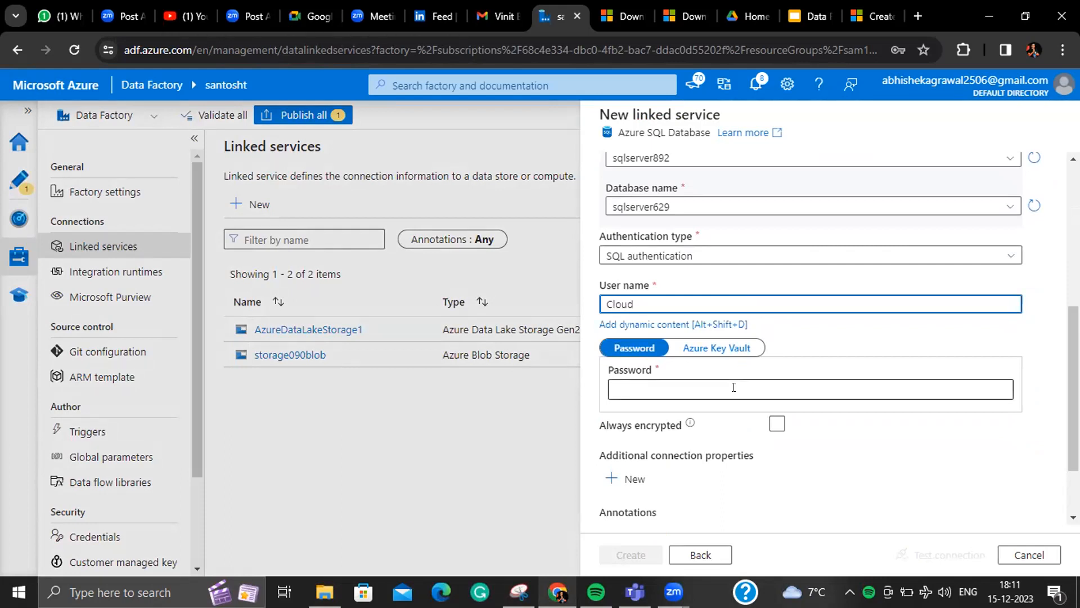
click(734, 387)
text(•••)
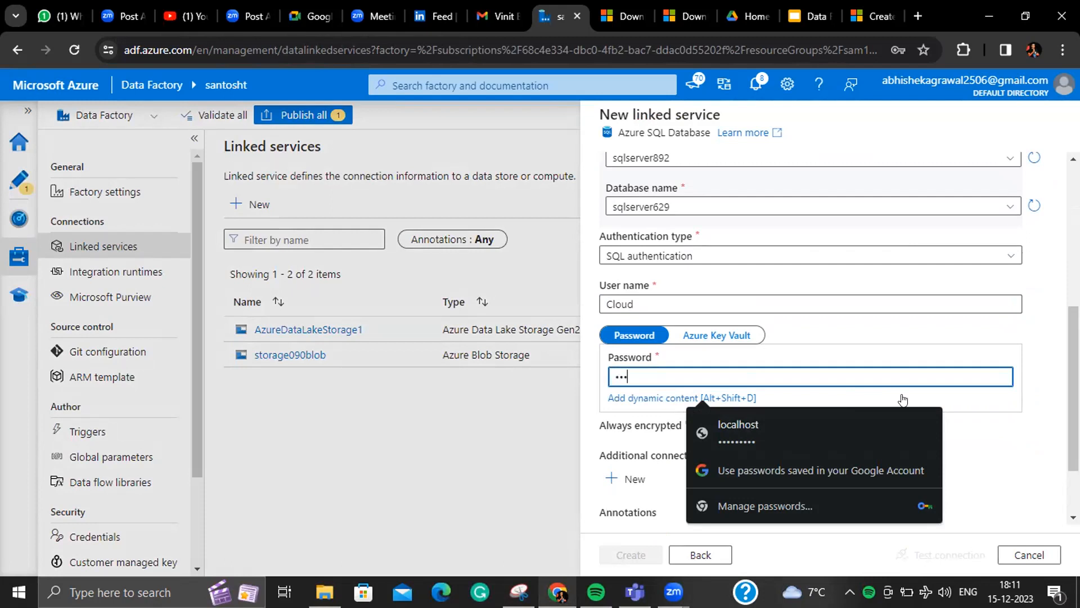
text(••••••••)
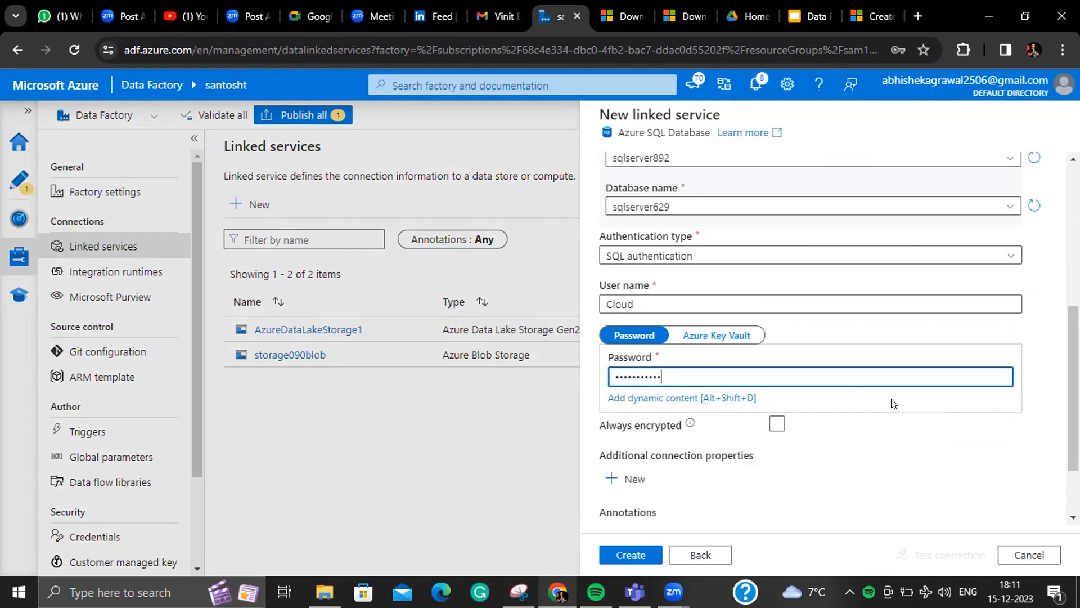
click(921, 553)
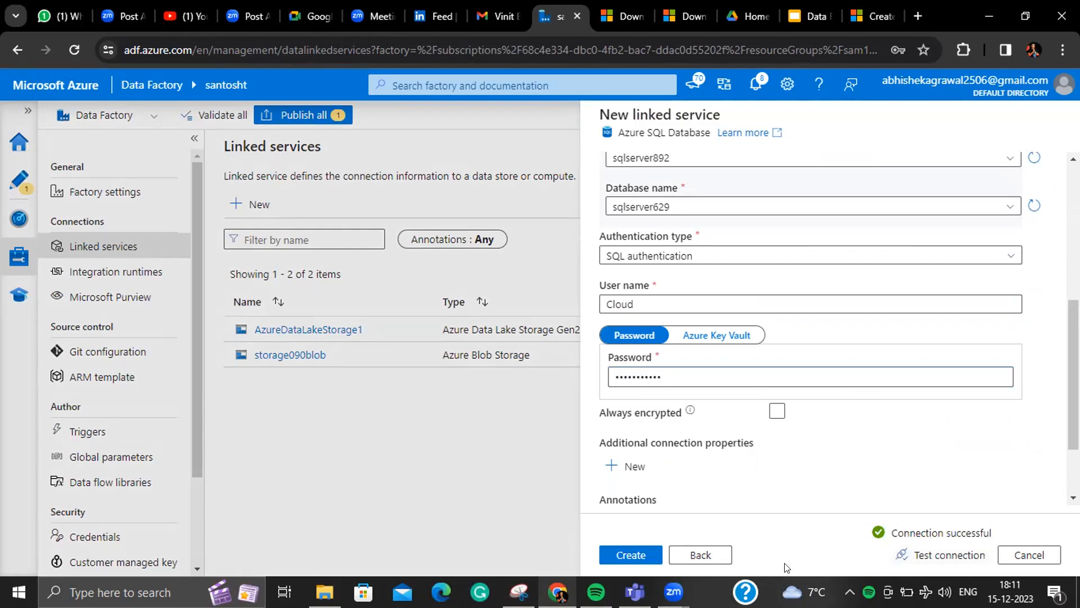
- Save the AzureSqlDatabase1 linked service and bring up the empty pipeline5 for authoring
click(655, 553)
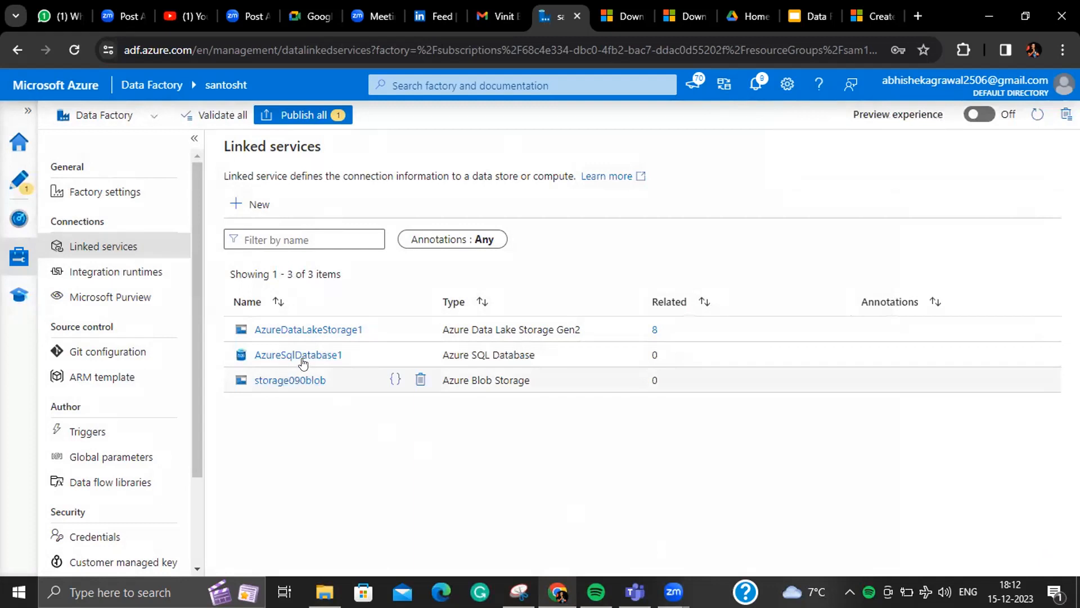
click(18, 188)
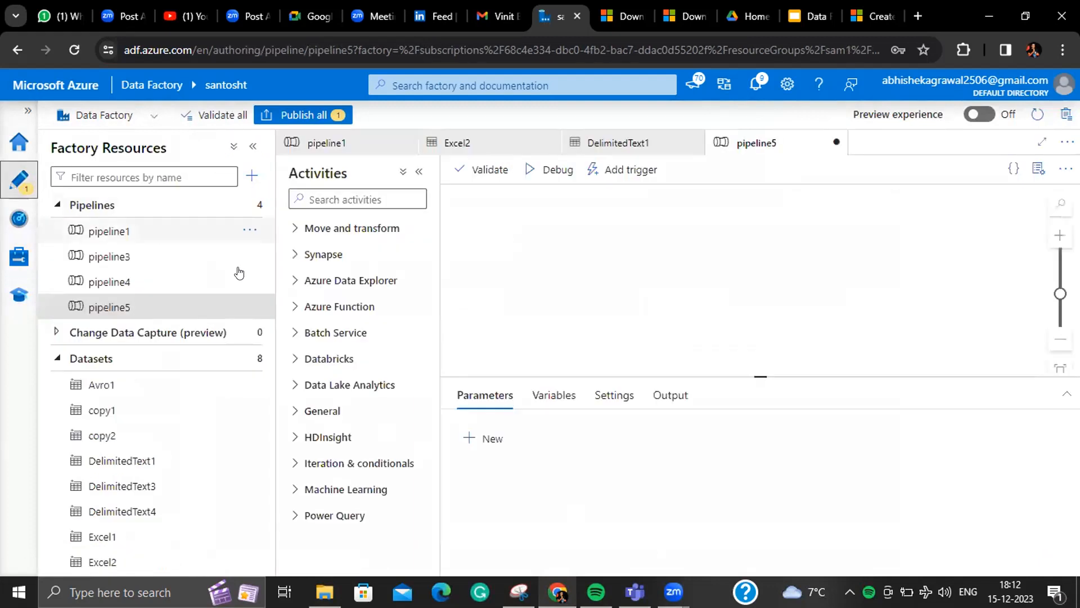
- Add a Copy data activity, found by searching 'co', to the pipeline5 canvas
click(1039, 169)
click(350, 198)
text(co)
drag(332, 258, 707, 250)
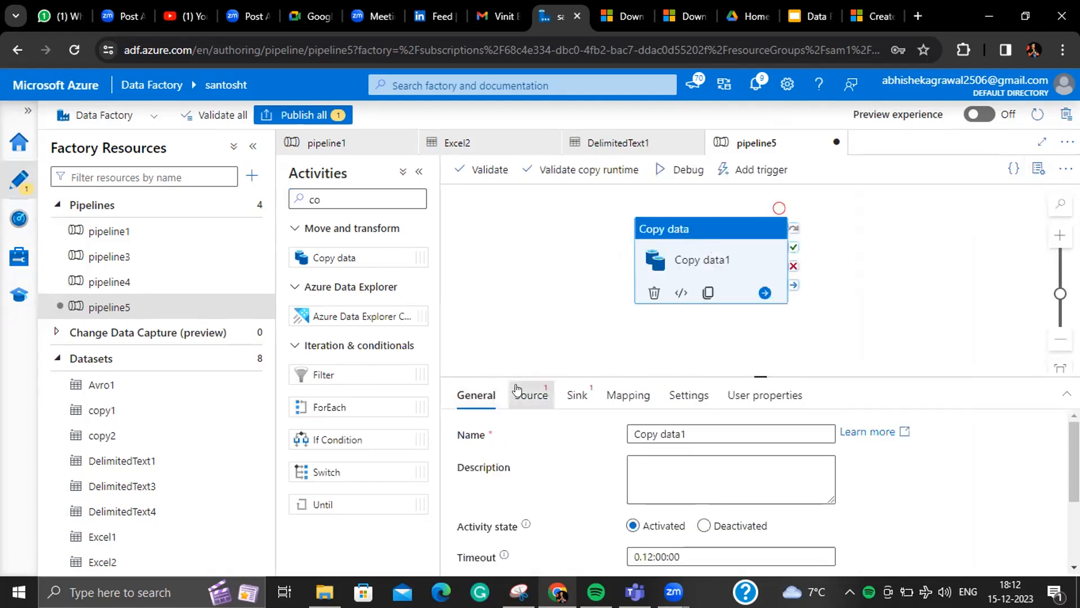
- Start a new Azure Blob Storage source dataset in DelimitedText format
click(529, 394)
click(866, 434)
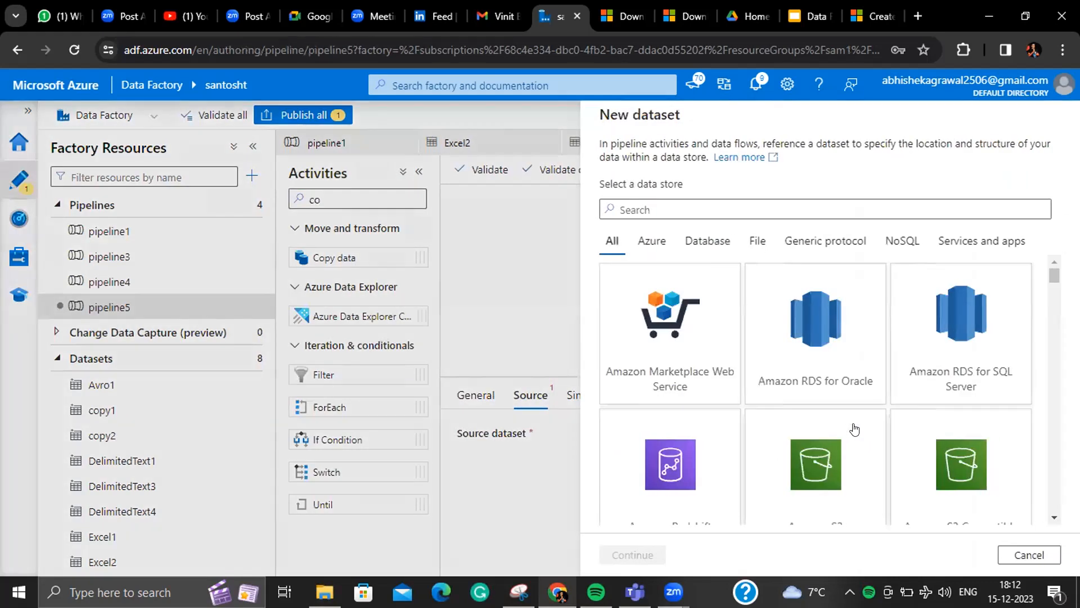
text(blo)
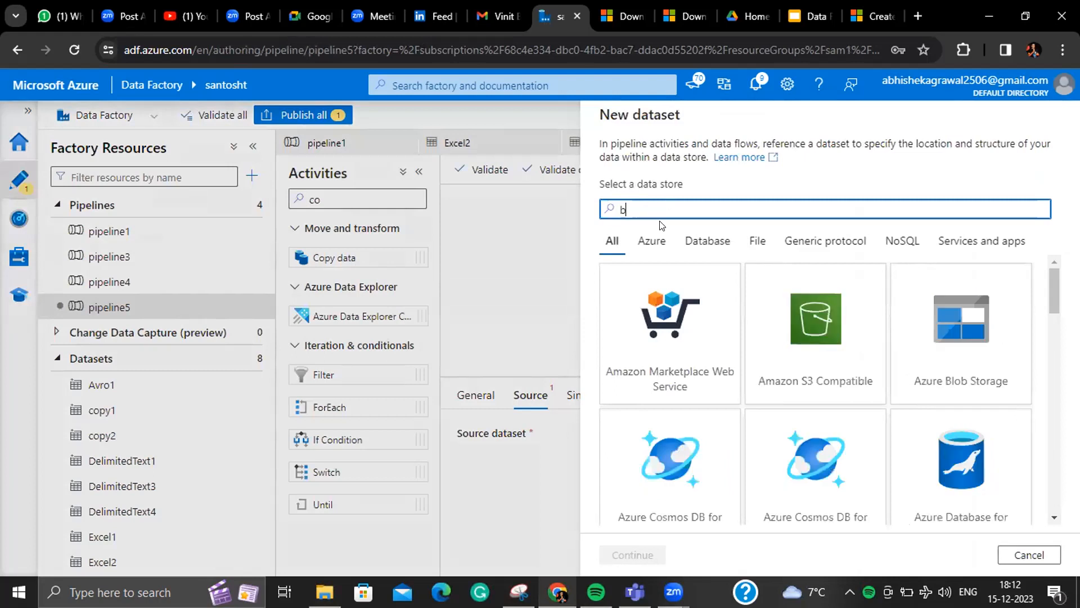
click(715, 352)
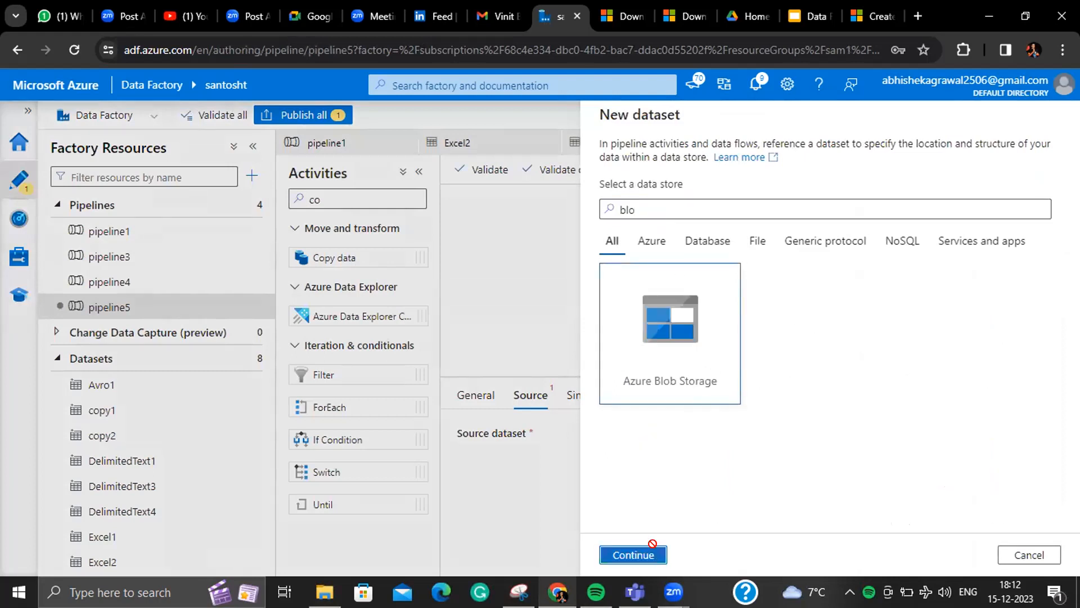
click(653, 552)
click(619, 553)
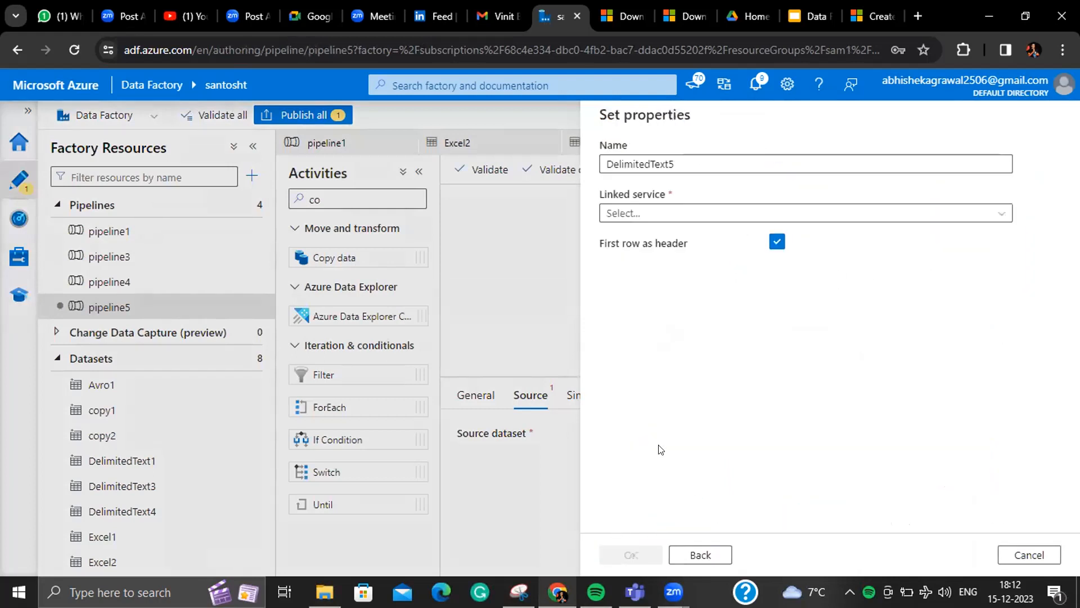
- Rename the dataset from DelimitedText5 to copytosqlsource and link it to storage090blob
click(730, 162)
double_click(602, 162)
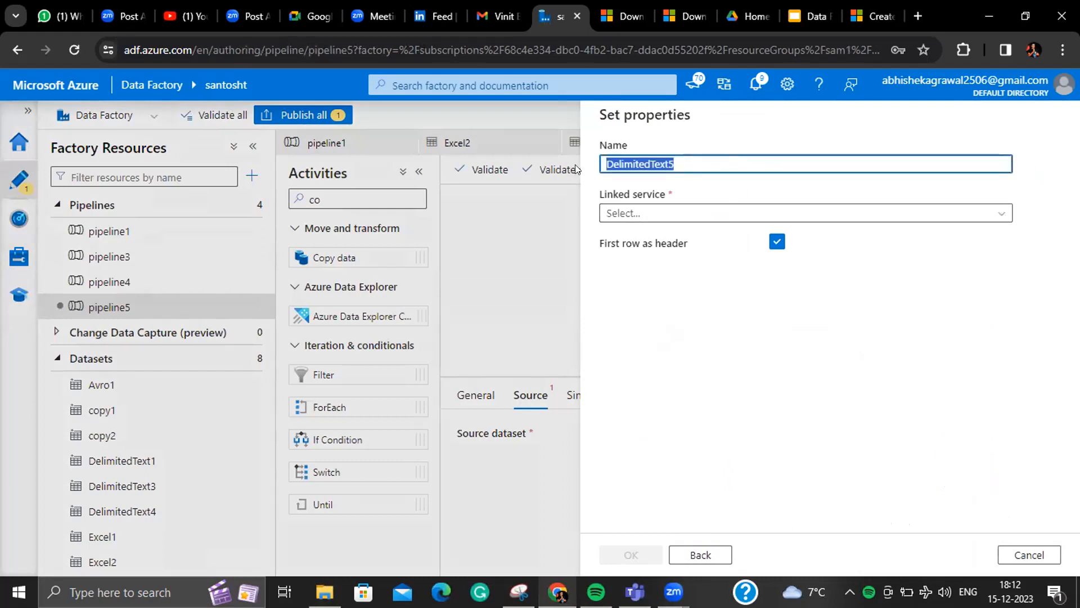
key(BackSpace)
text(copytosqlsource)
click(651, 213)
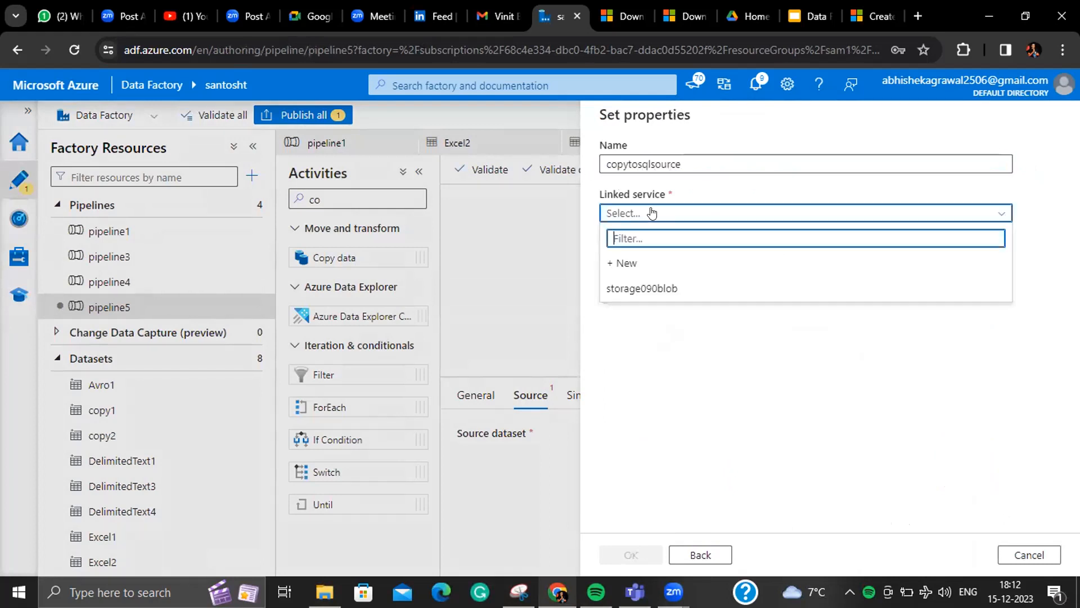
click(665, 289)
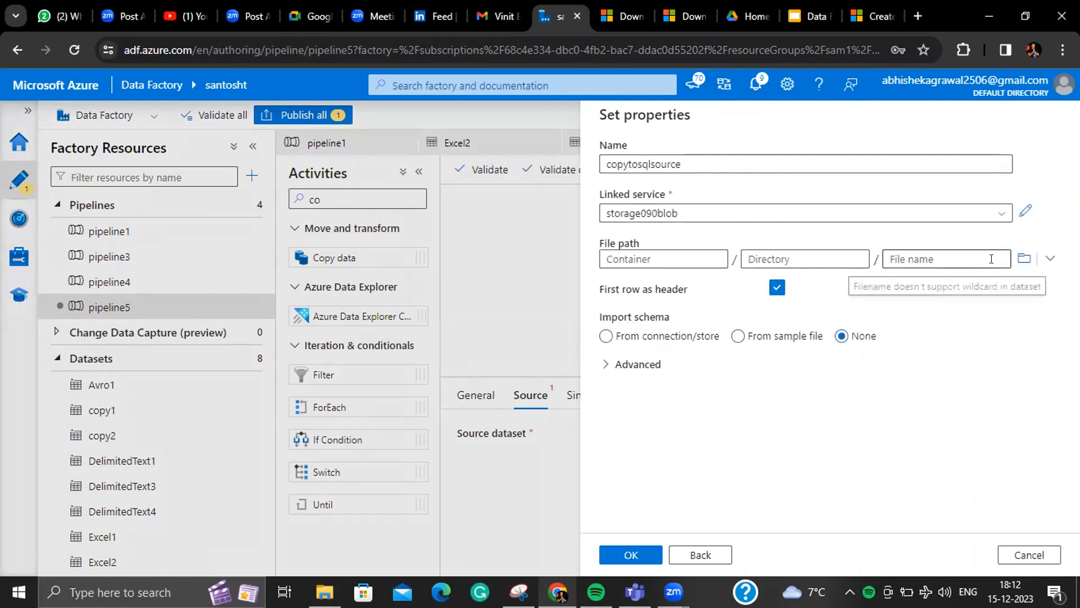
- Browse the storage for the source file path, inspecting the input and output folders
click(1024, 258)
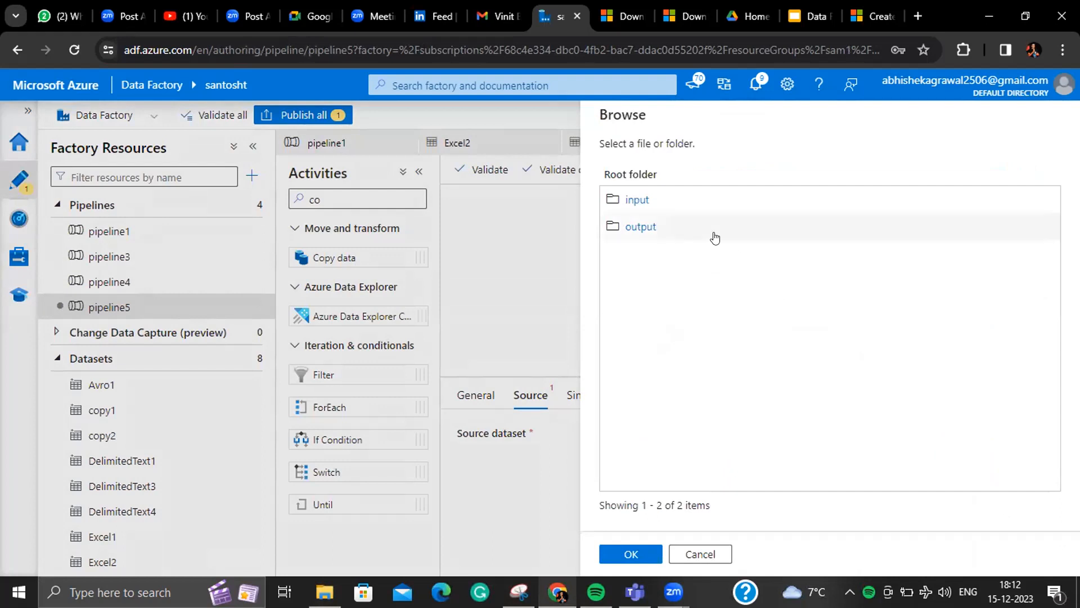
click(638, 200)
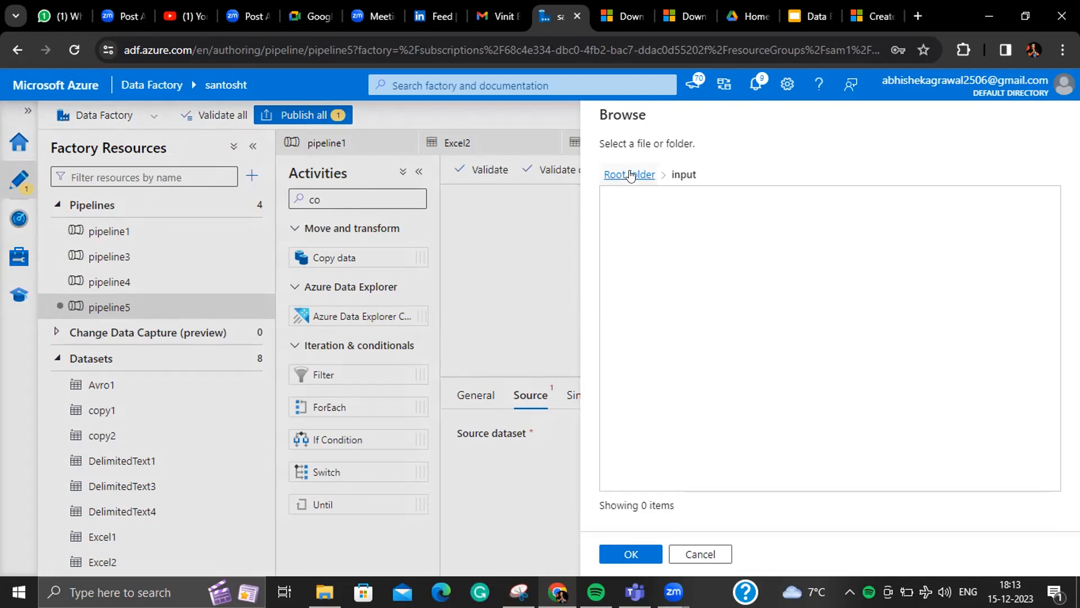
click(630, 176)
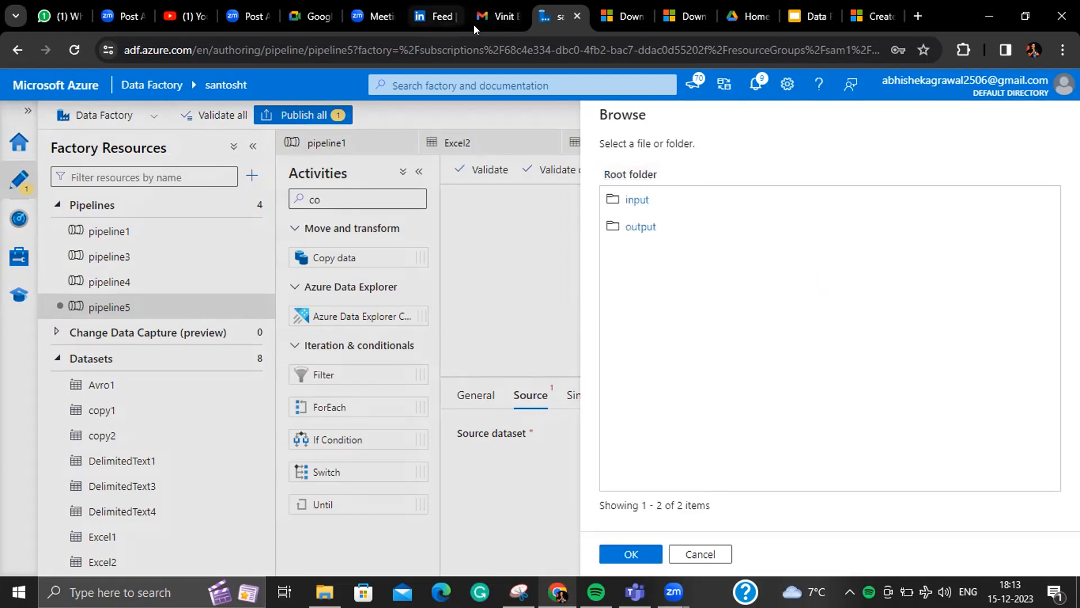
click(639, 227)
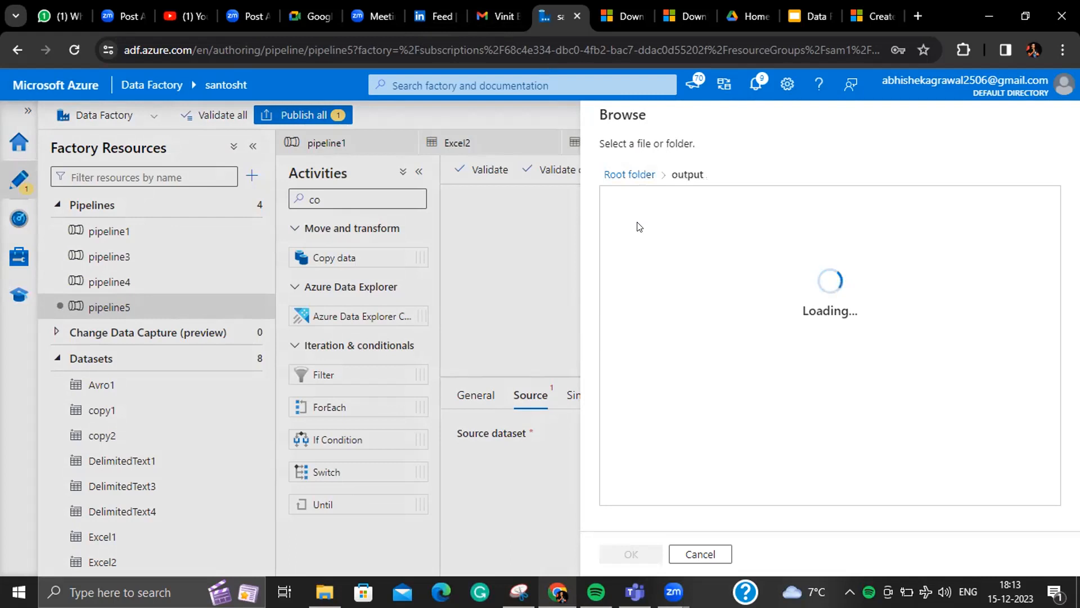
click(631, 176)
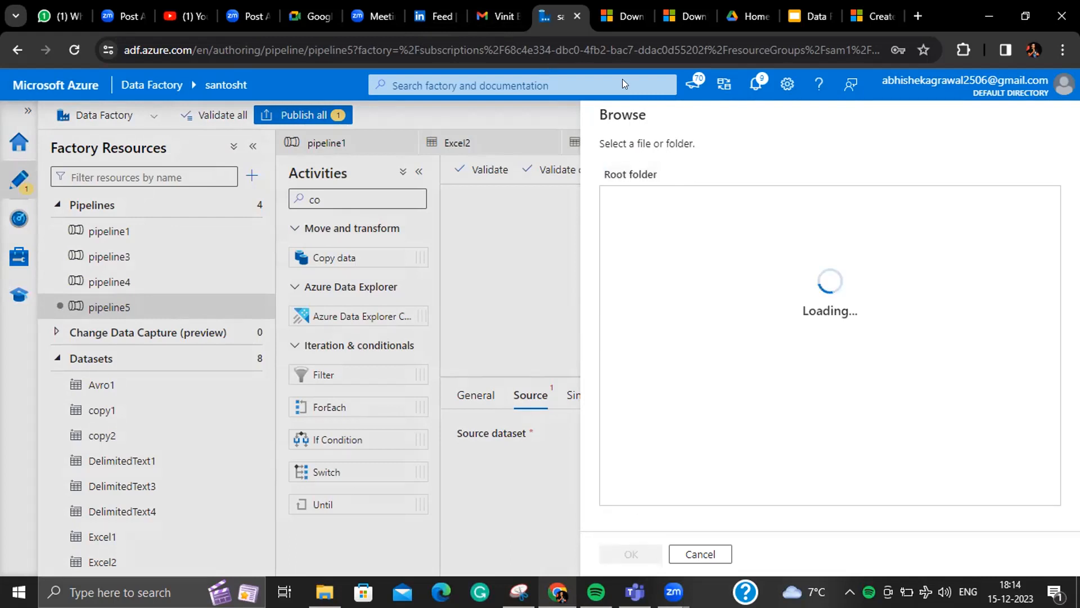
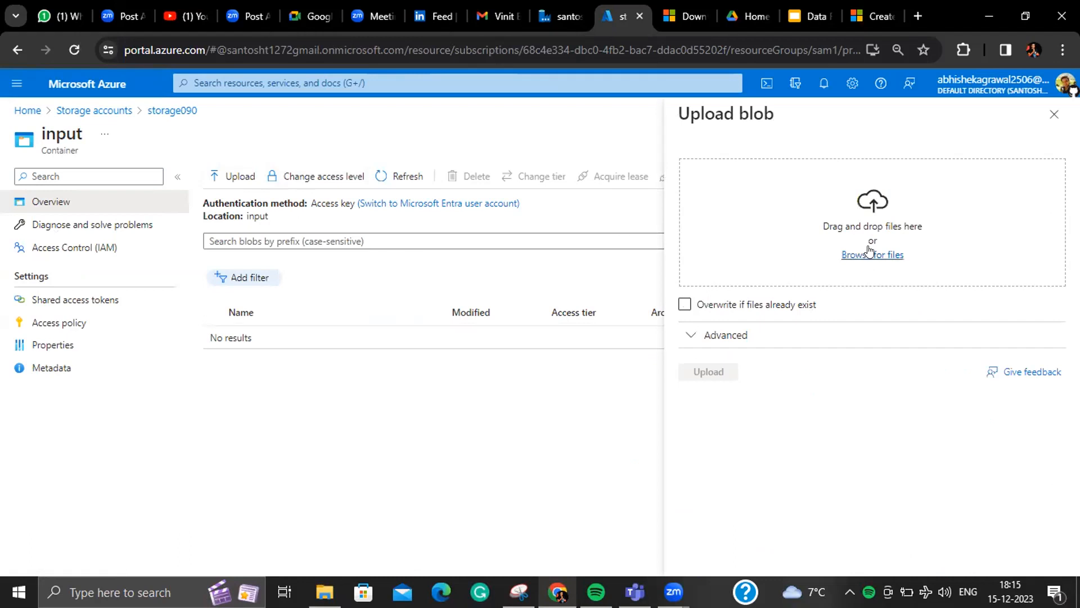
- Browse for upload files in the Documents > Class > Databricks > Project > CSV folder
click(869, 253)
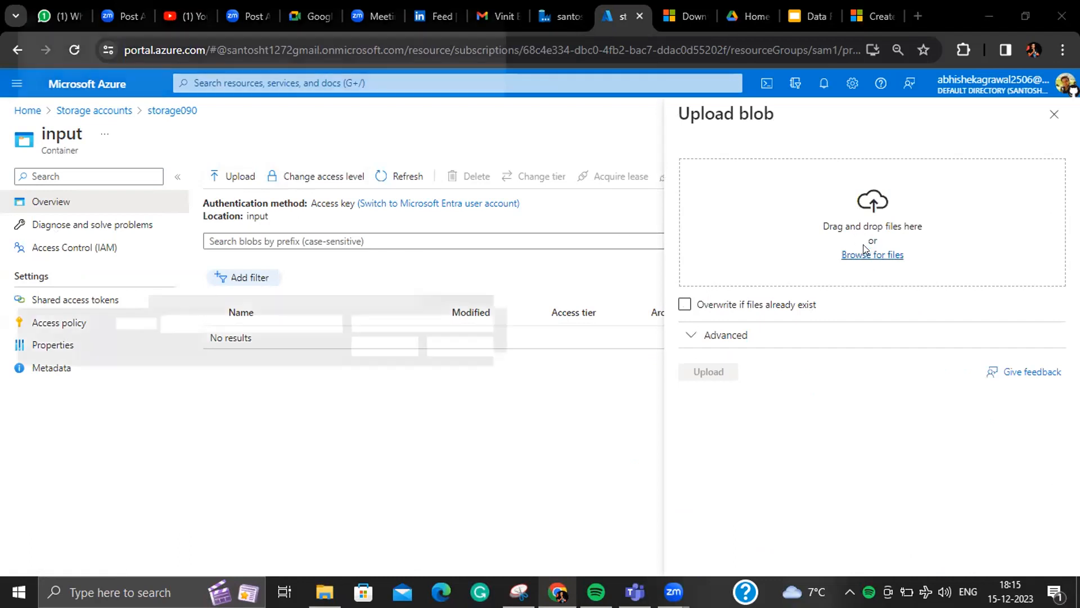
click(84, 168)
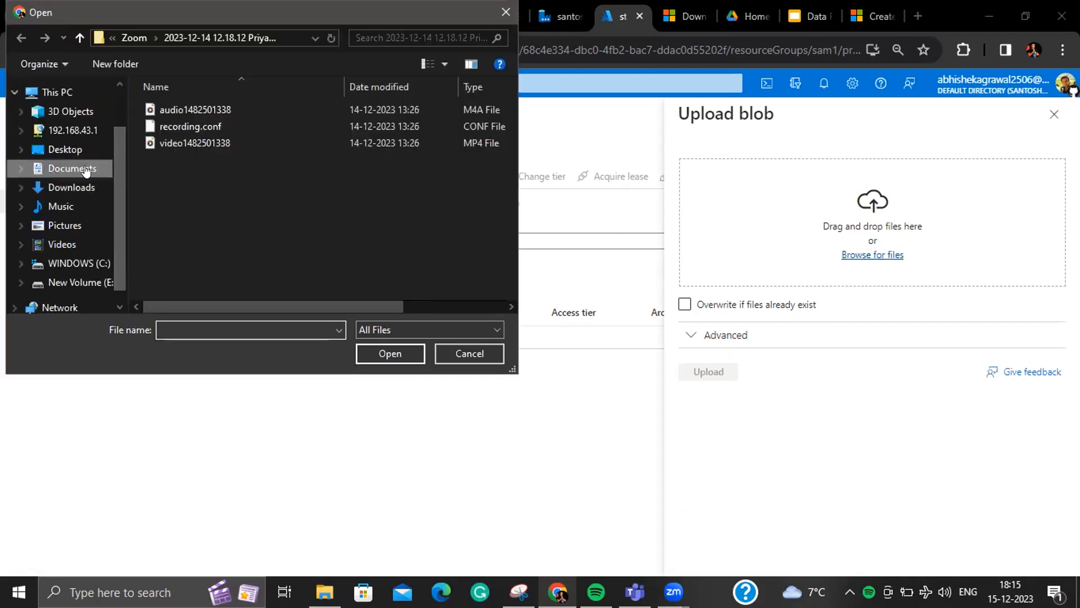
double_click(195, 108)
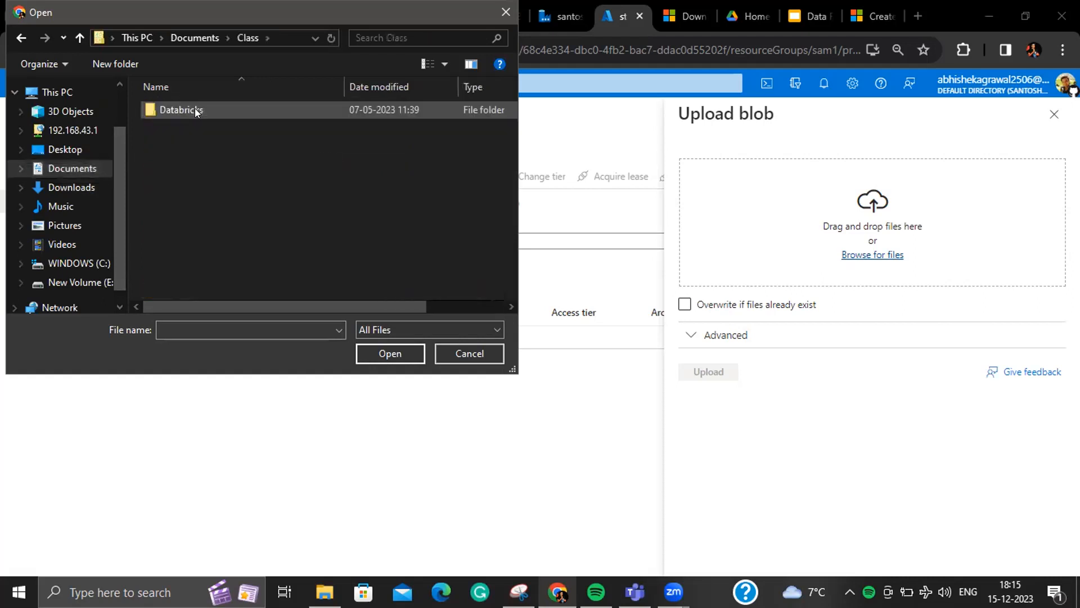
double_click(195, 108)
double_click(195, 108)
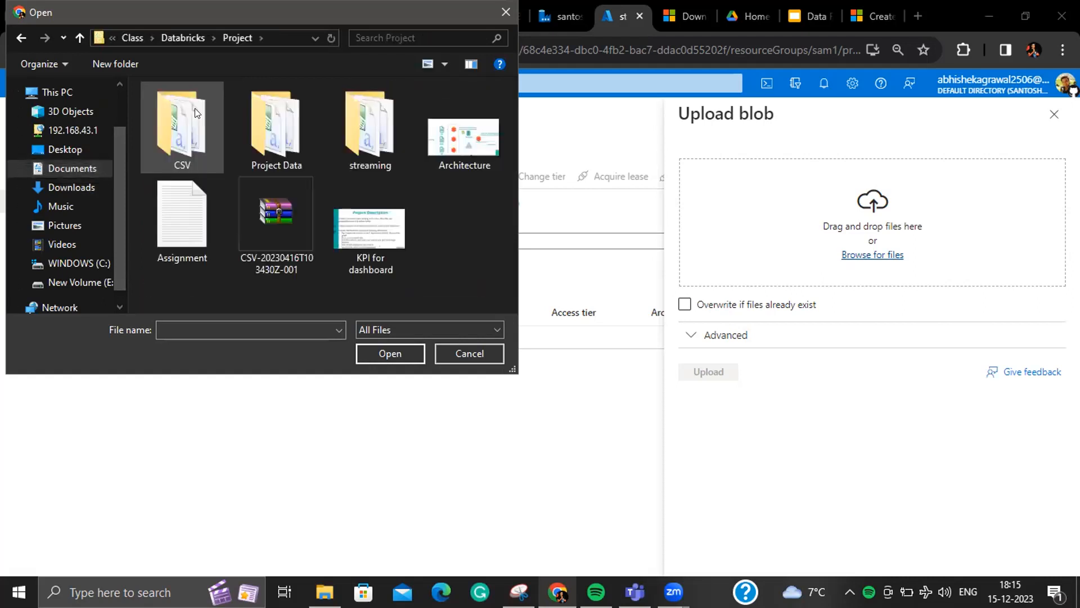
double_click(194, 108)
click(195, 109)
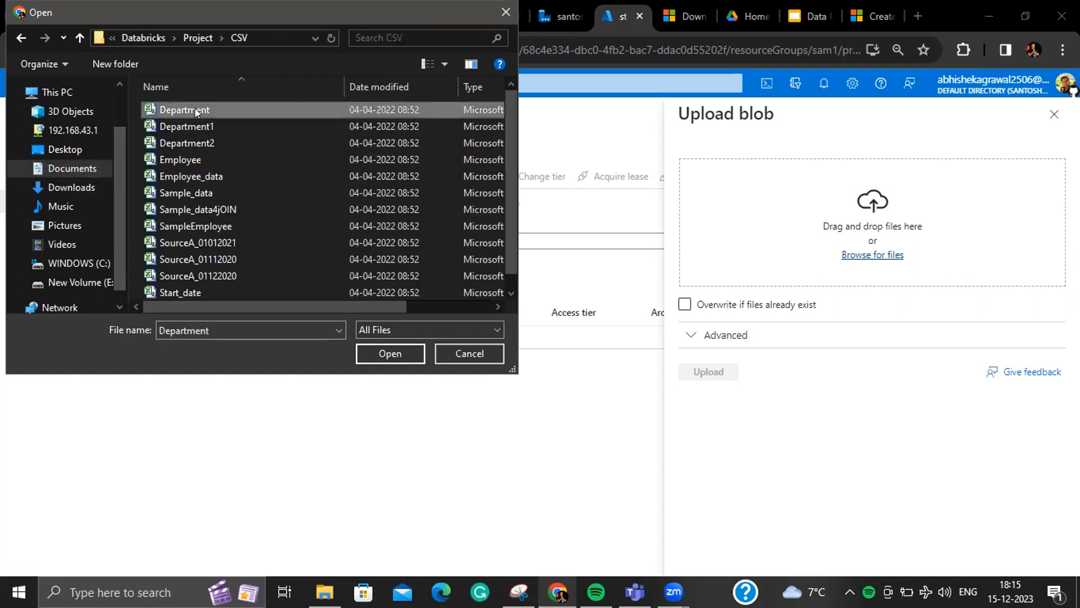
- Select Department, Employee, Sample_data, SampleEmployee and the other CSVs, and upload them
ctrl+click(197, 160)
ctrl+click(196, 192)
ctrl+click(194, 209)
ctrl+click(193, 225)
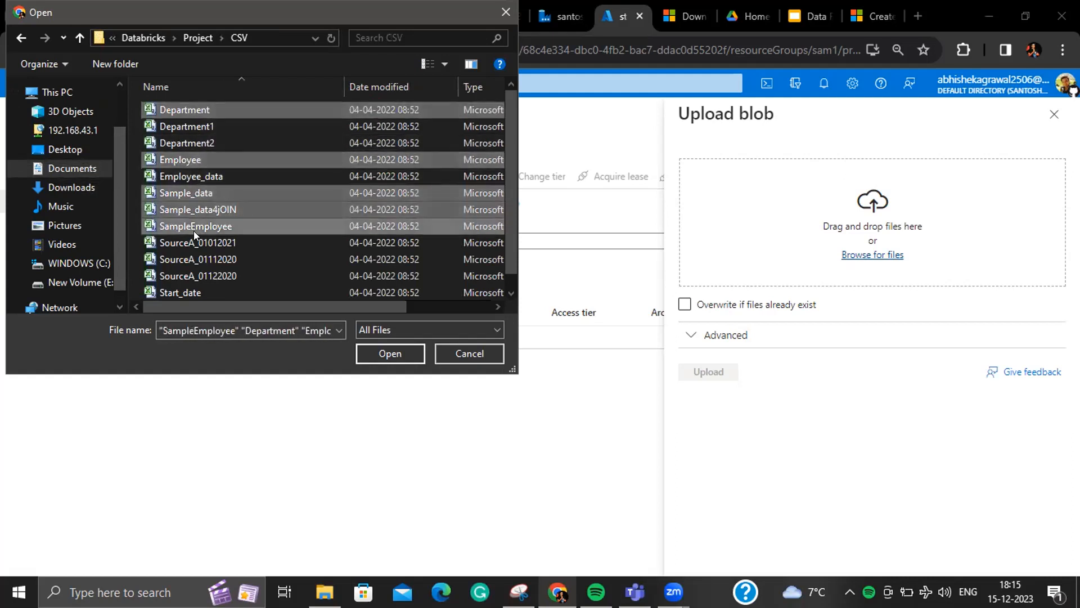
click(373, 353)
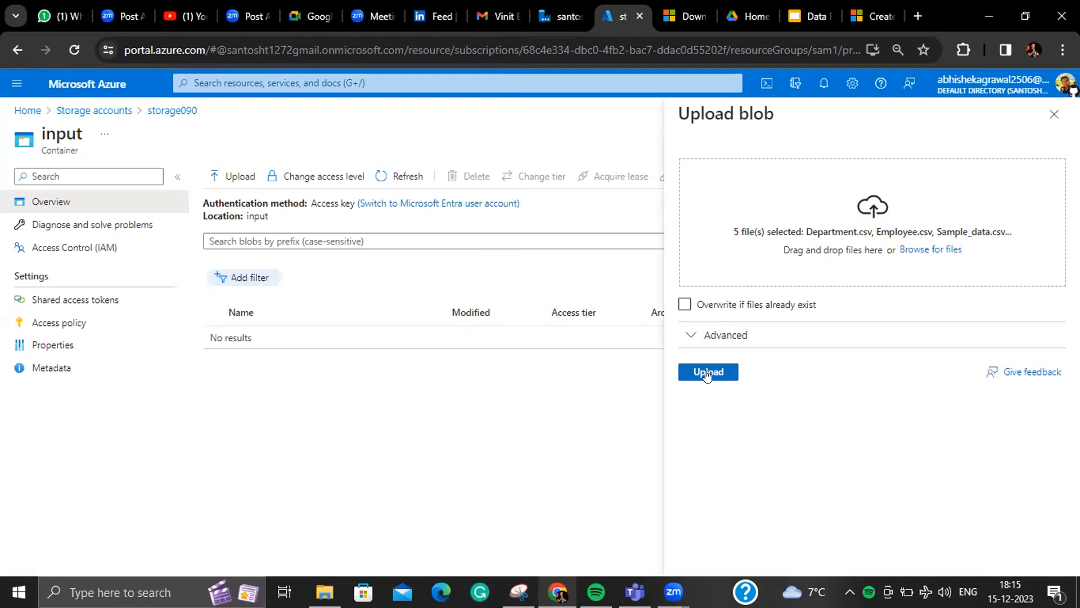
click(709, 368)
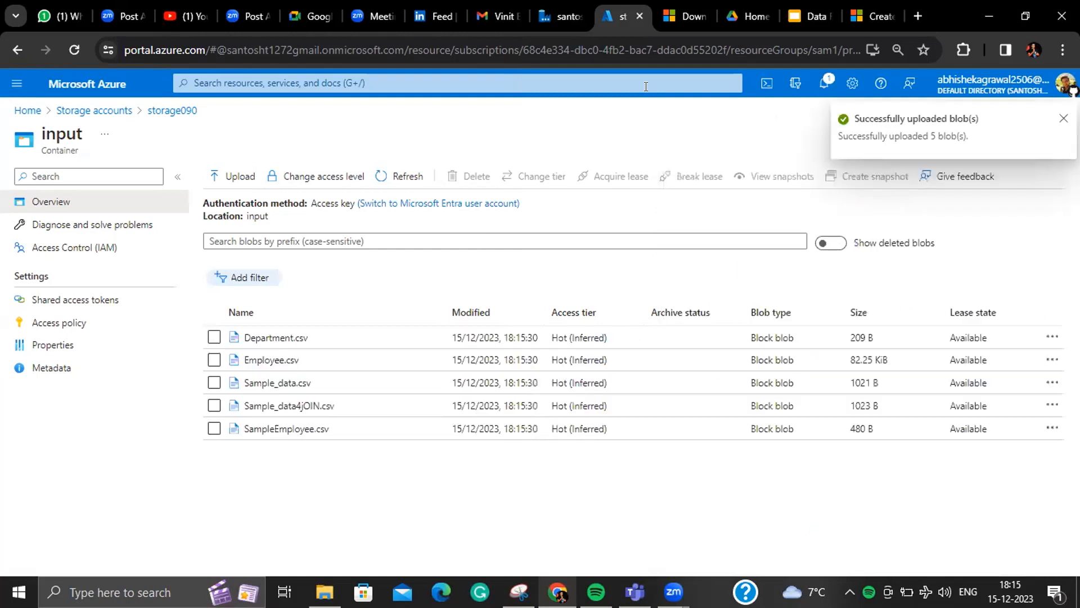
- Set the copytosqlsource file path to input/Department.csv in Data Factory
click(551, 9)
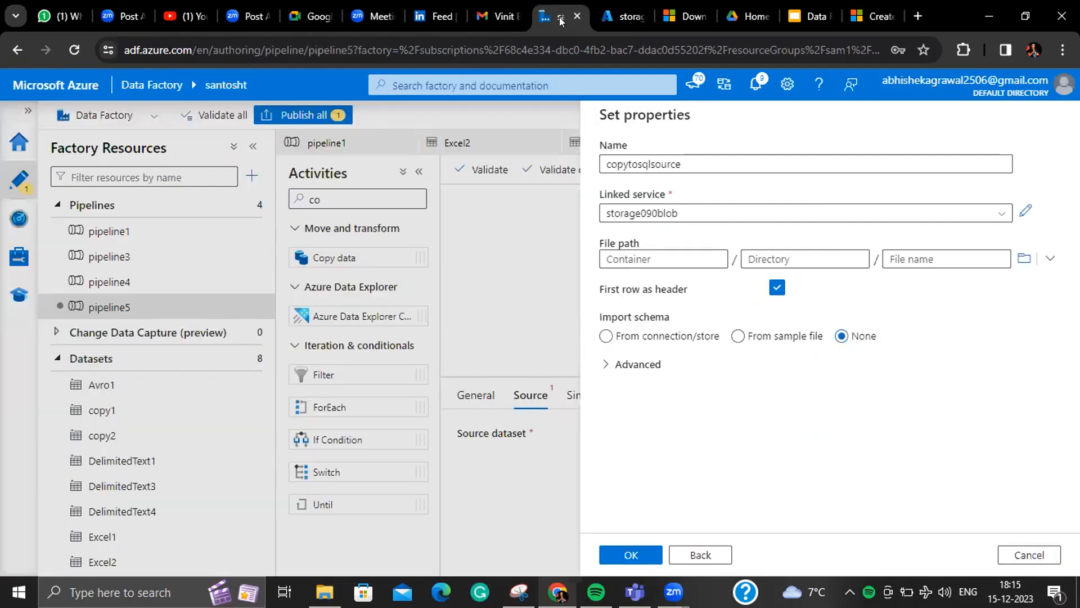
click(1024, 259)
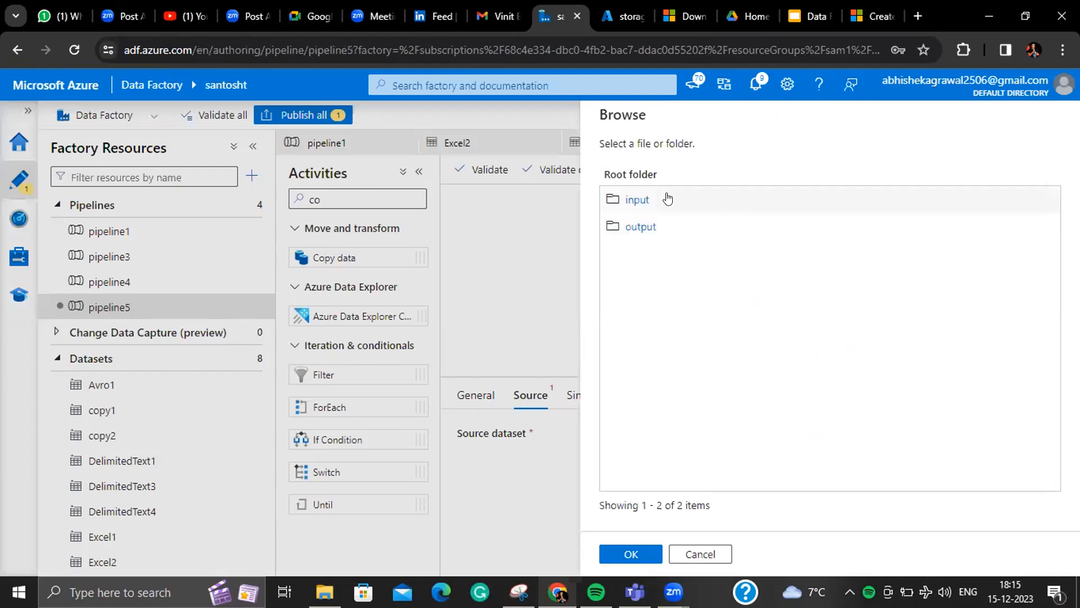
click(622, 199)
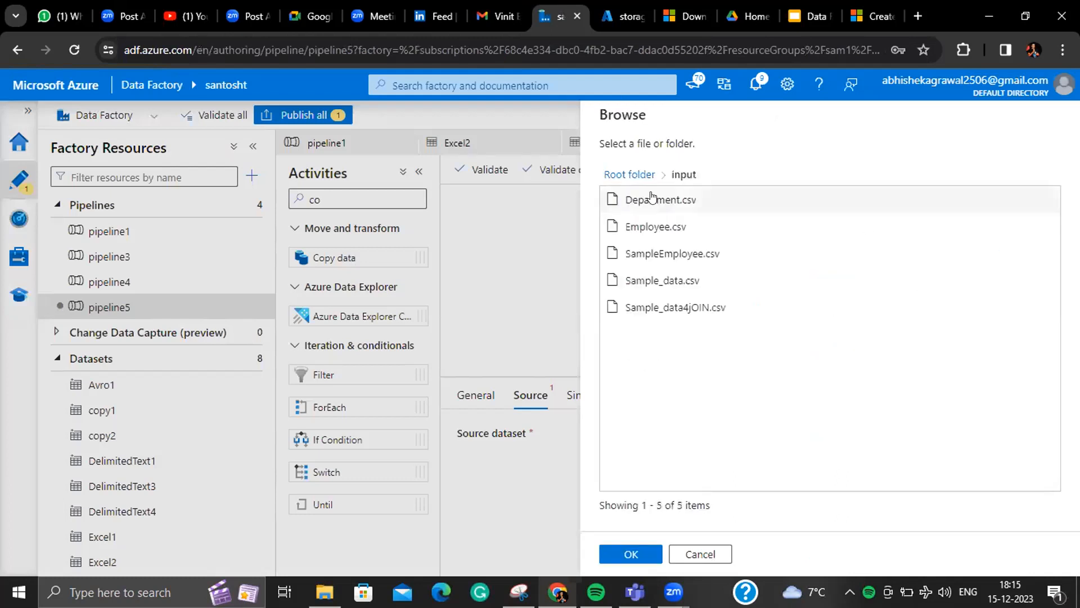
click(652, 200)
click(631, 549)
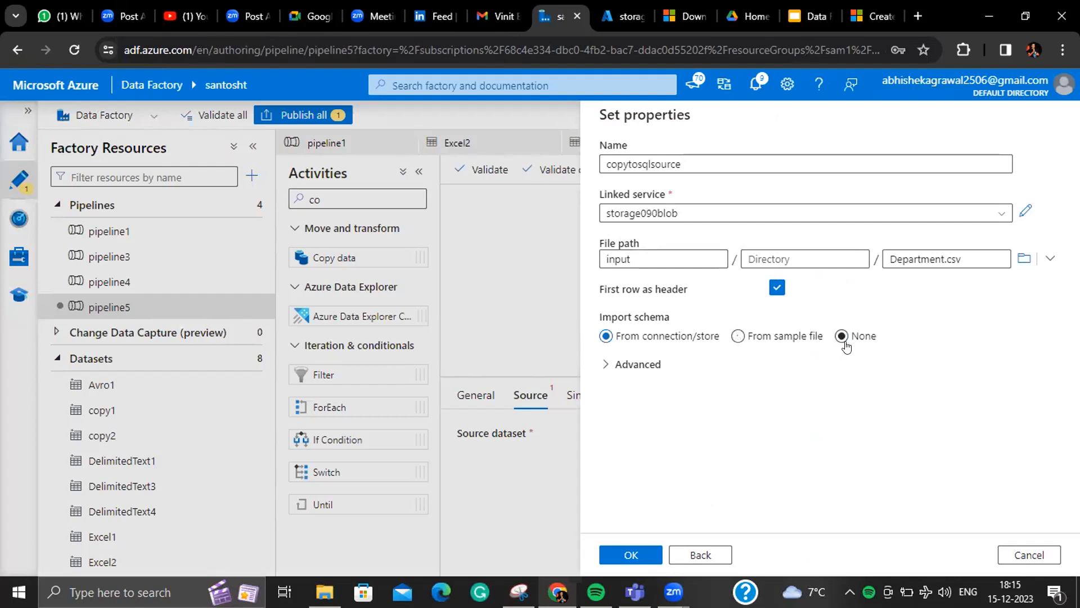
- Set Import schema to None, save the source dataset, and go to the copy's sink settings
click(842, 337)
click(654, 552)
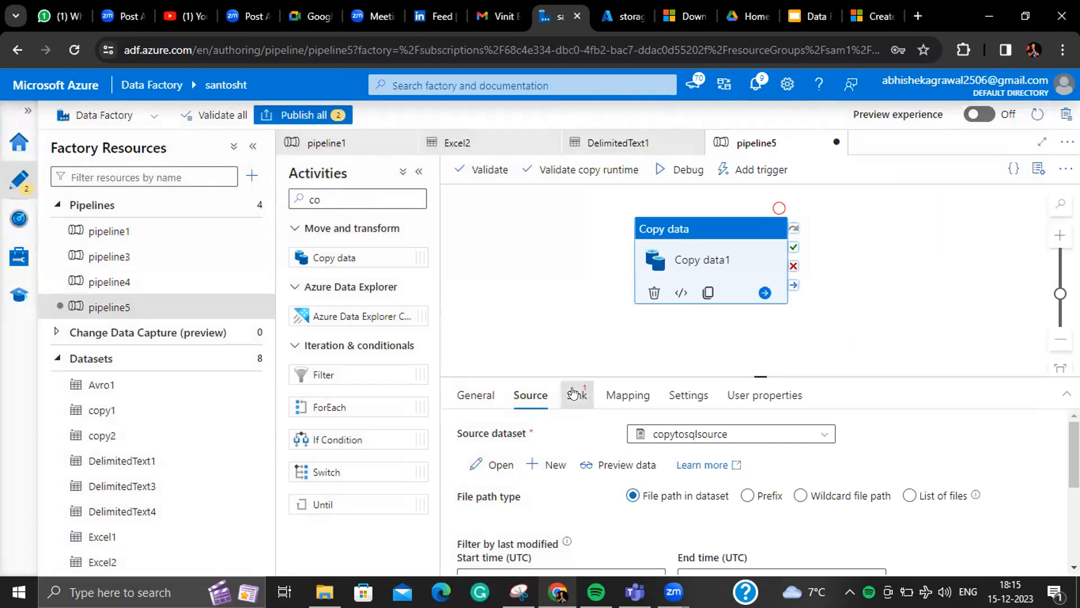
click(573, 392)
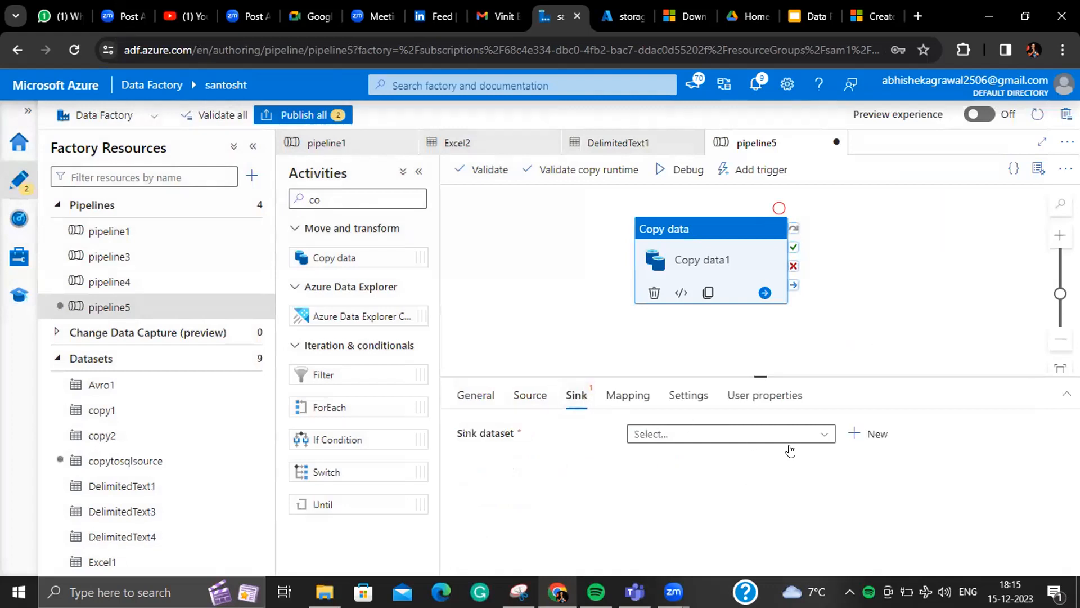
- Start a new sink dataset using the Azure SQL Database data store
click(875, 434)
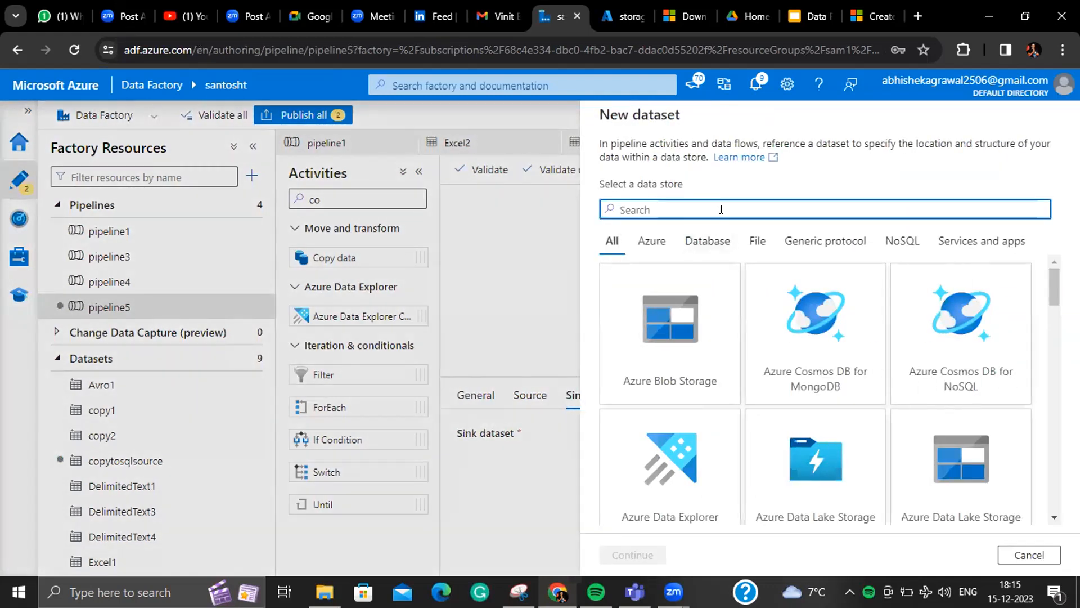
text(da)
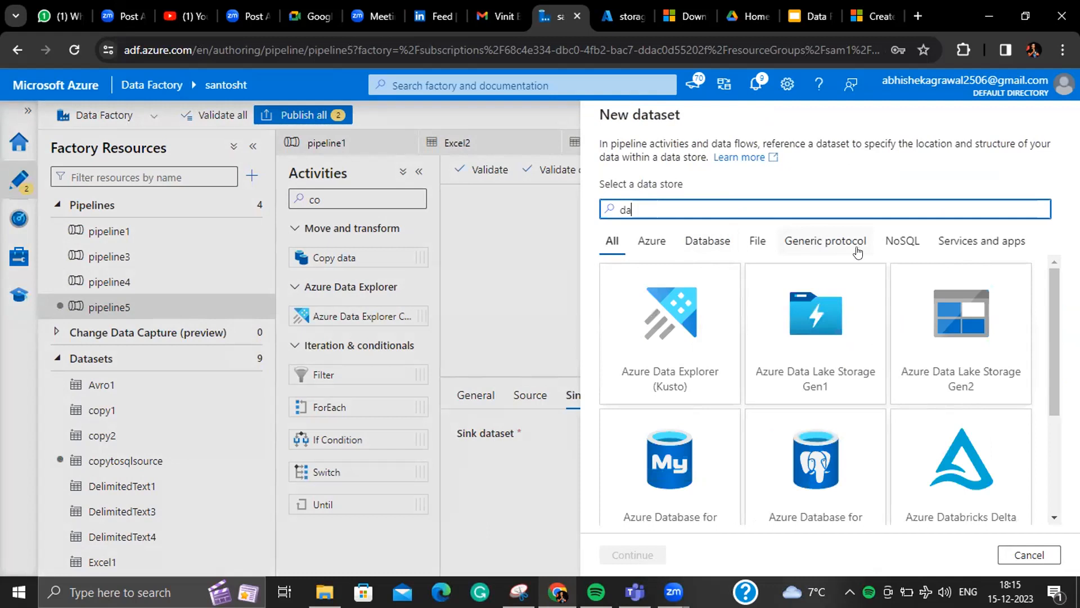
key(BackSpace)
key(BackSpace)
text(sq)
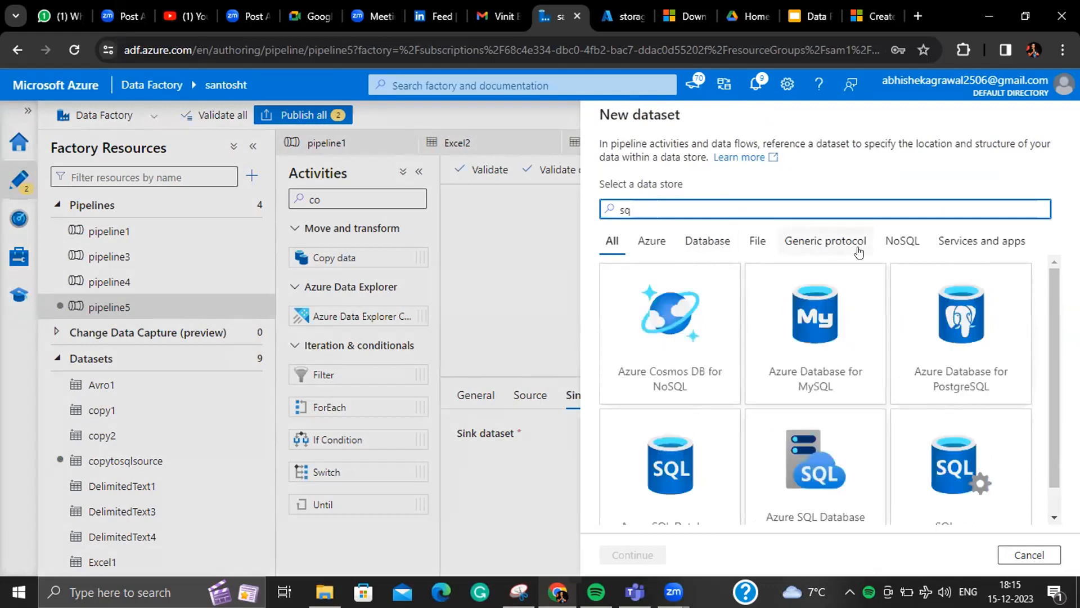
text(l s)
key(BackSpace)
key(BackSpace)
key(BackSpace)
key(BackSpace)
key(BackSpace)
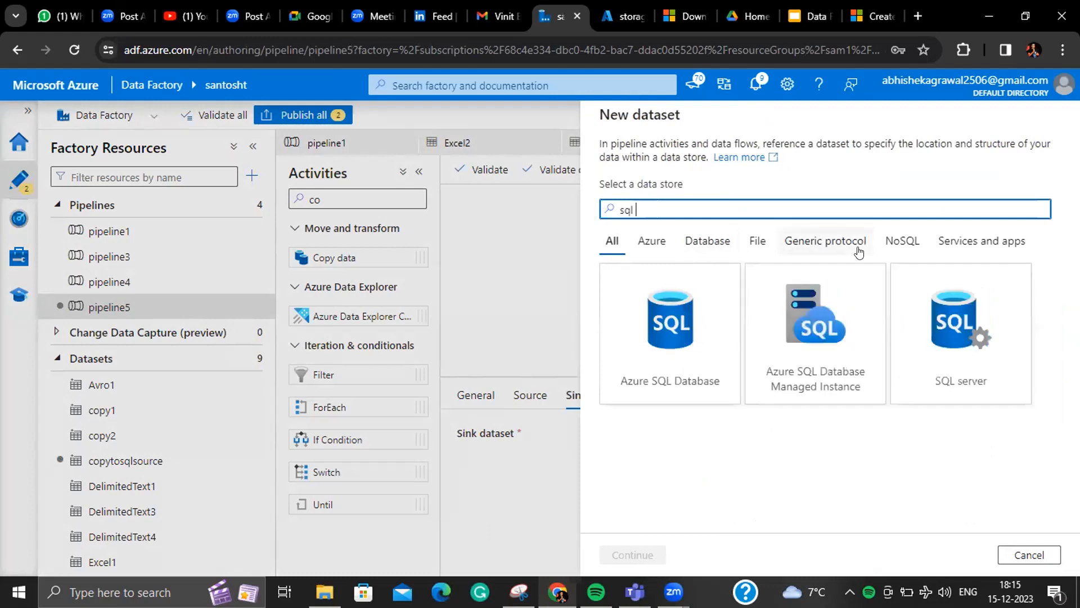
text(az)
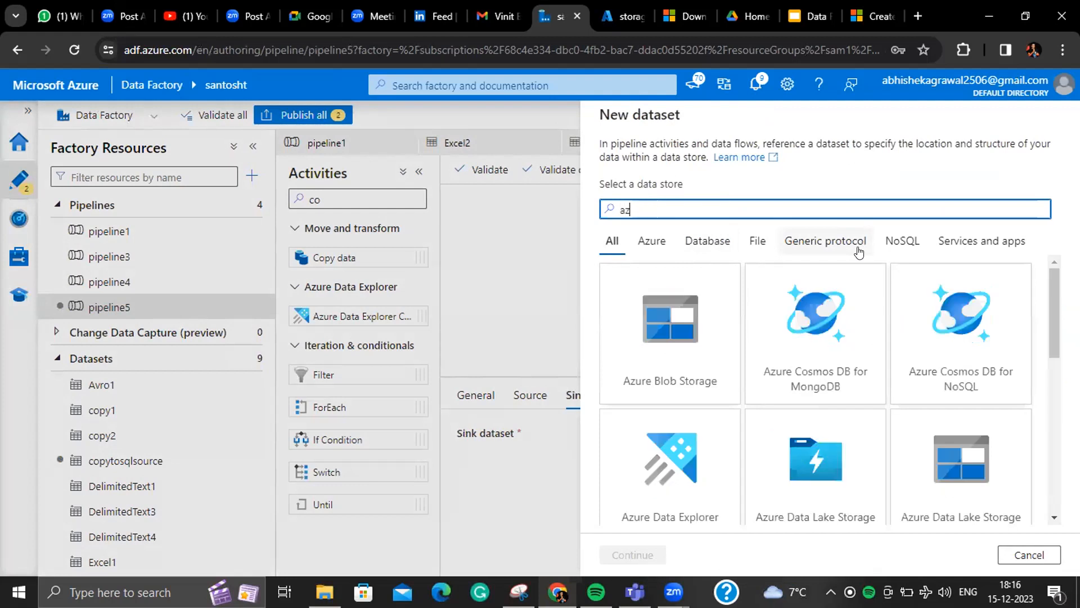
text(ure s)
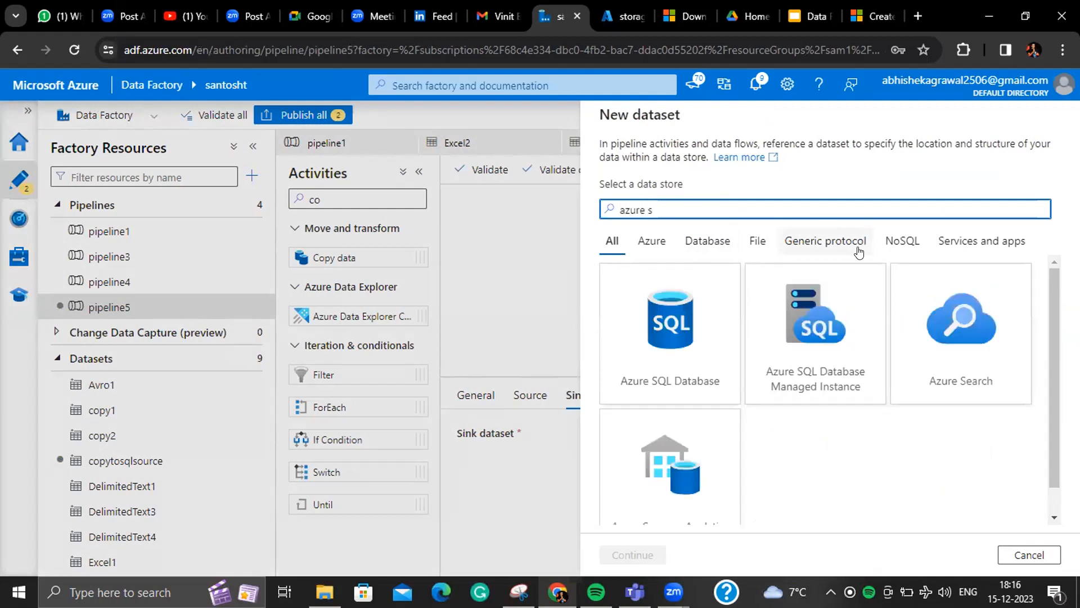
click(641, 318)
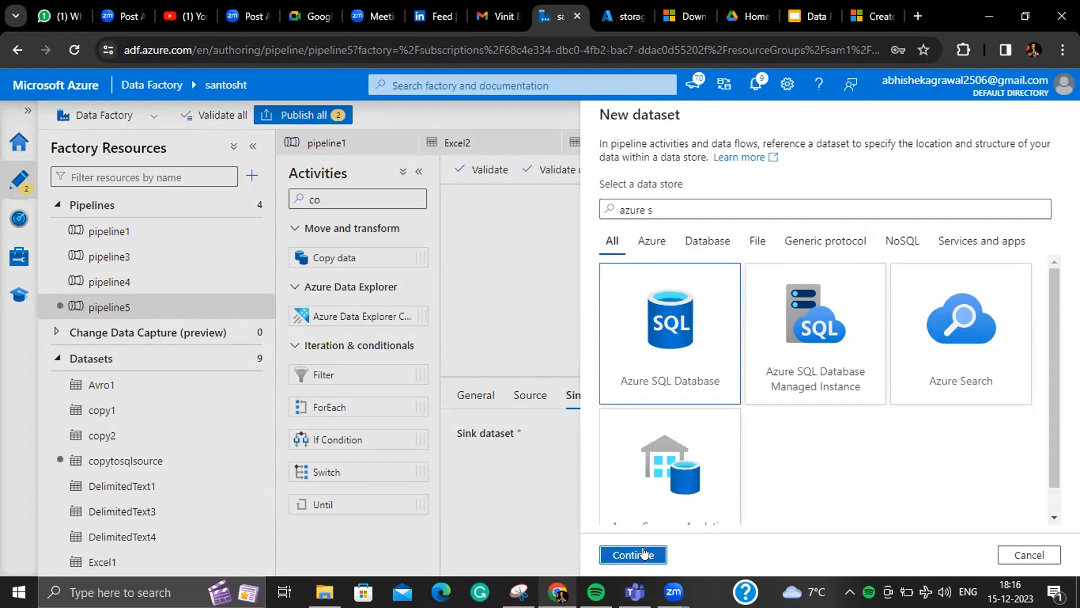
click(632, 555)
- Link AzureSqlTable1 to AzureSqlDatabase1 with manual table dbo.department and no schema import
click(741, 224)
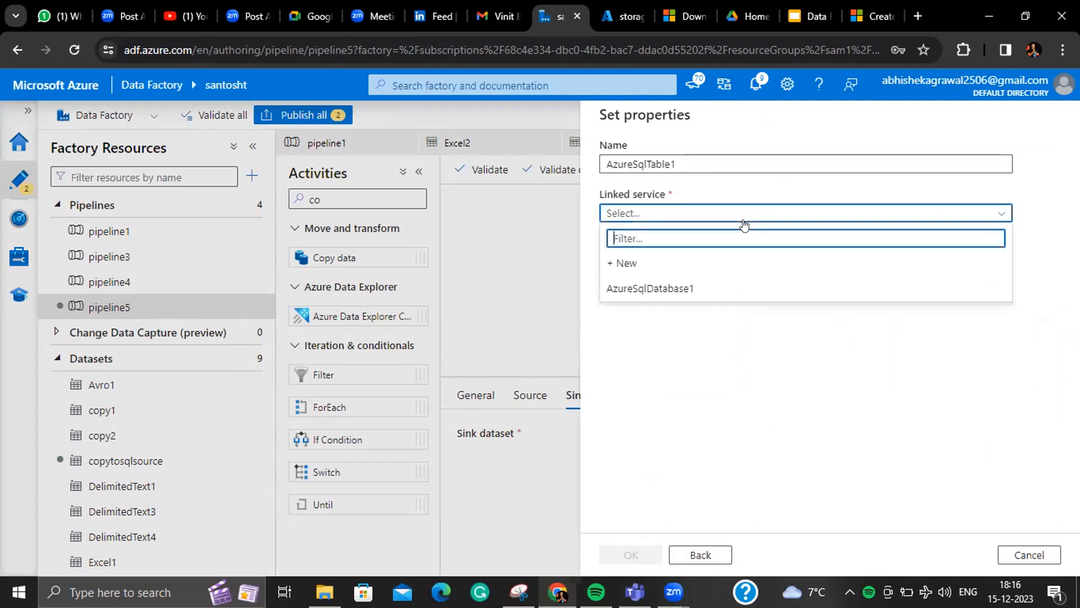
click(738, 283)
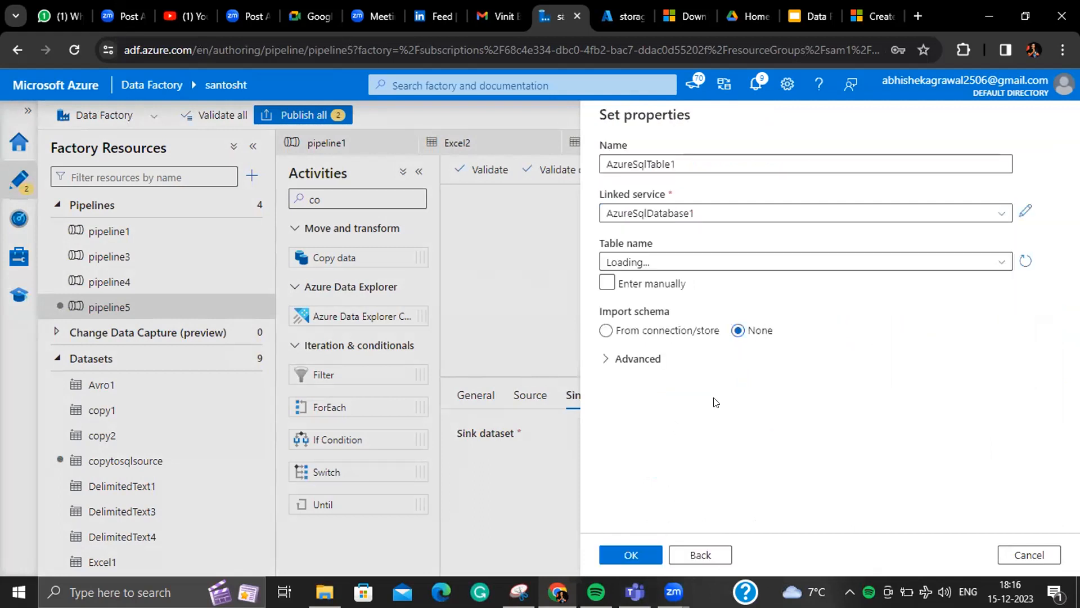
click(608, 282)
click(760, 261)
text(dbo)
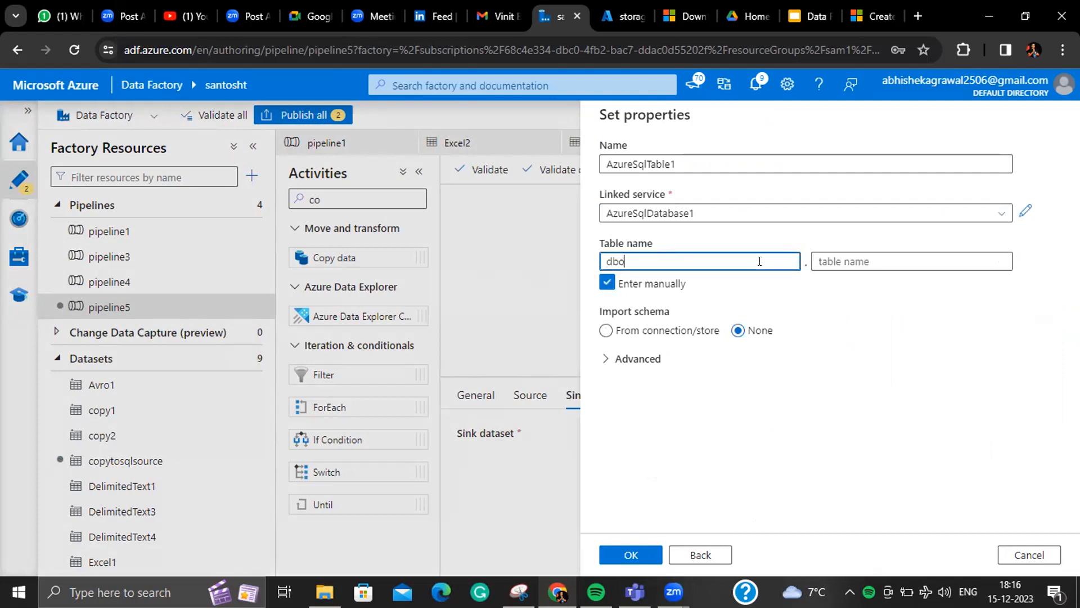
click(827, 262)
text(department)
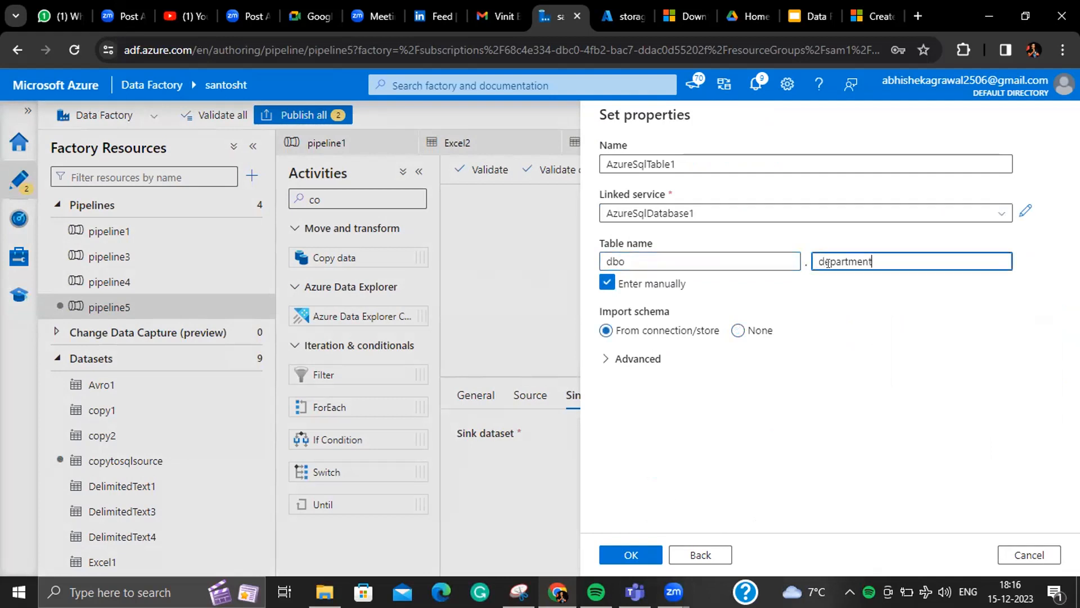
click(639, 554)
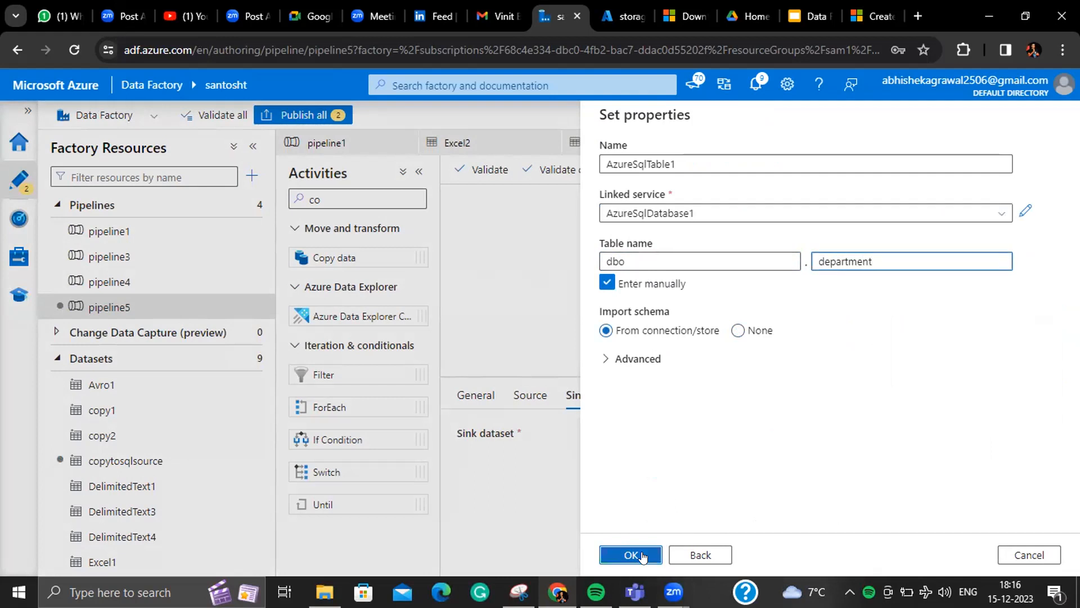
click(739, 332)
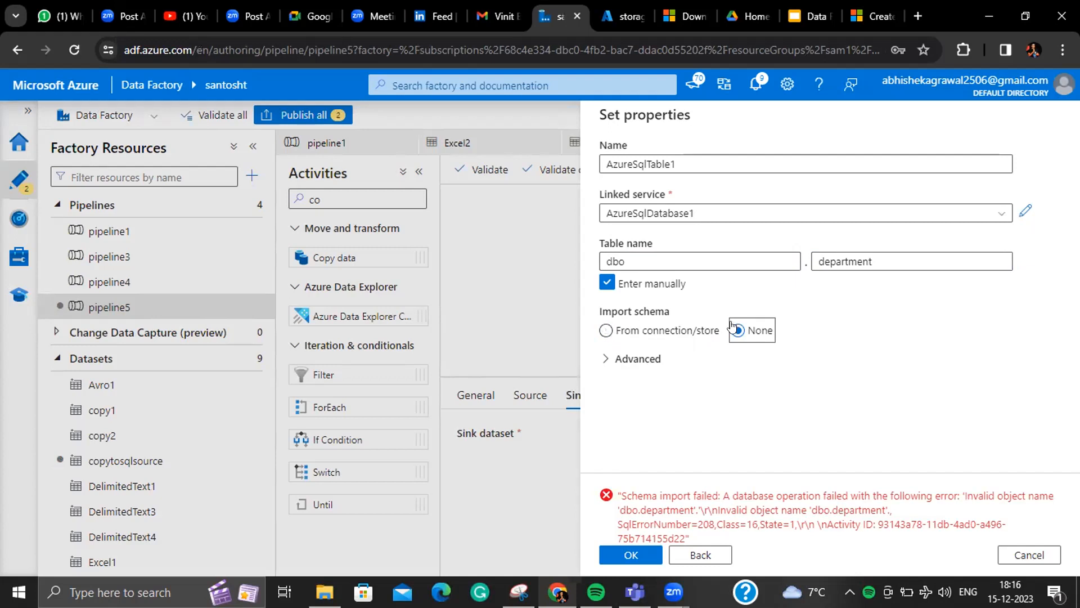
click(644, 552)
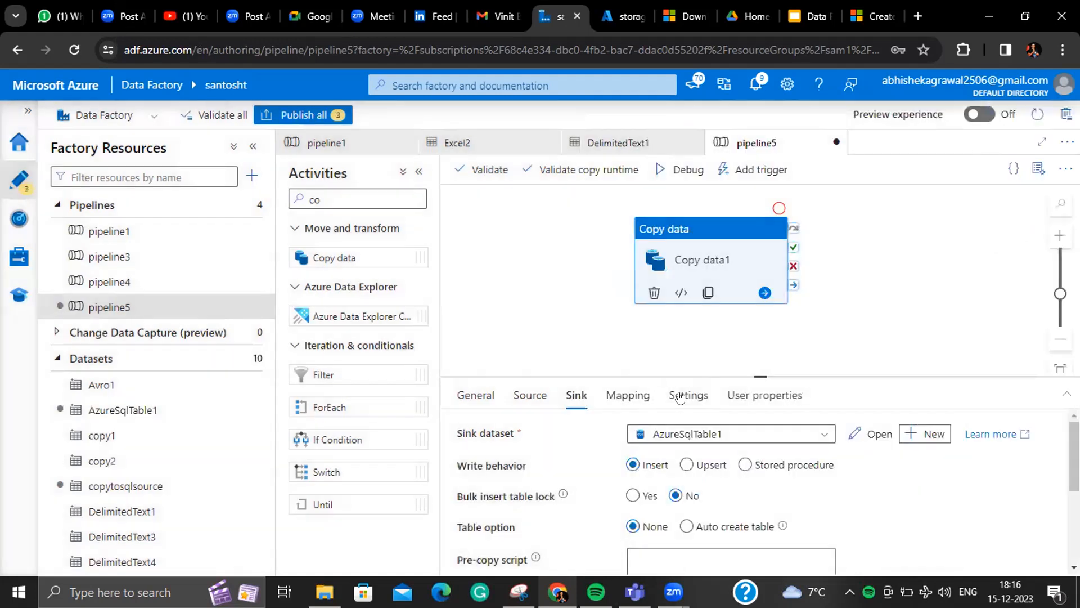
- Enlarge the sink settings panel, then return to the Azure portal home page
drag(749, 375, 748, 329)
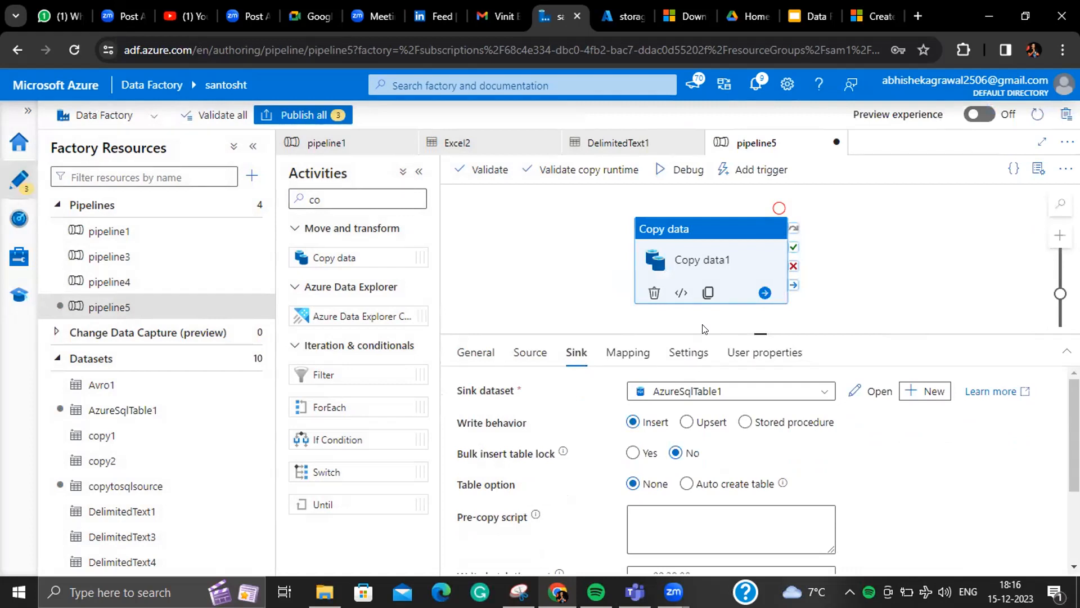
click(619, 17)
click(36, 111)
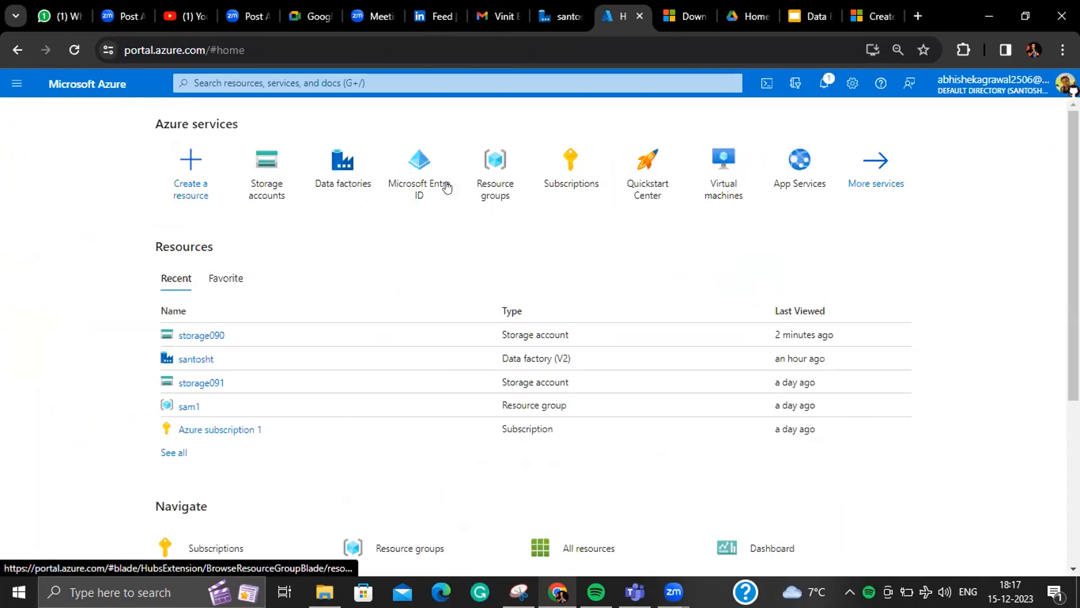
- Search 'sql' and inspect the sqlserver892 server details, then return home
click(346, 84)
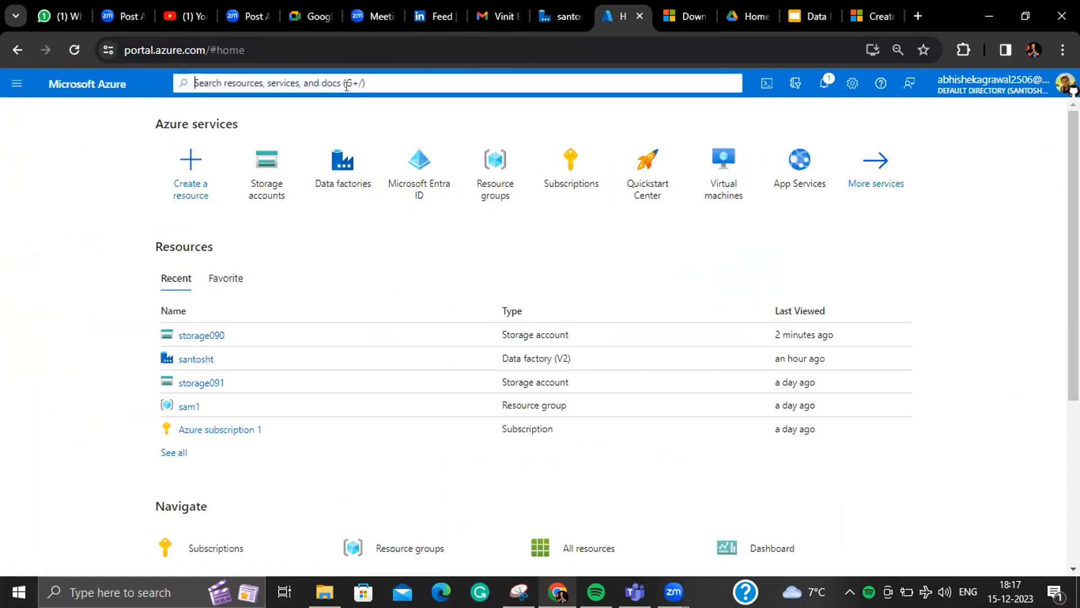
text(sql)
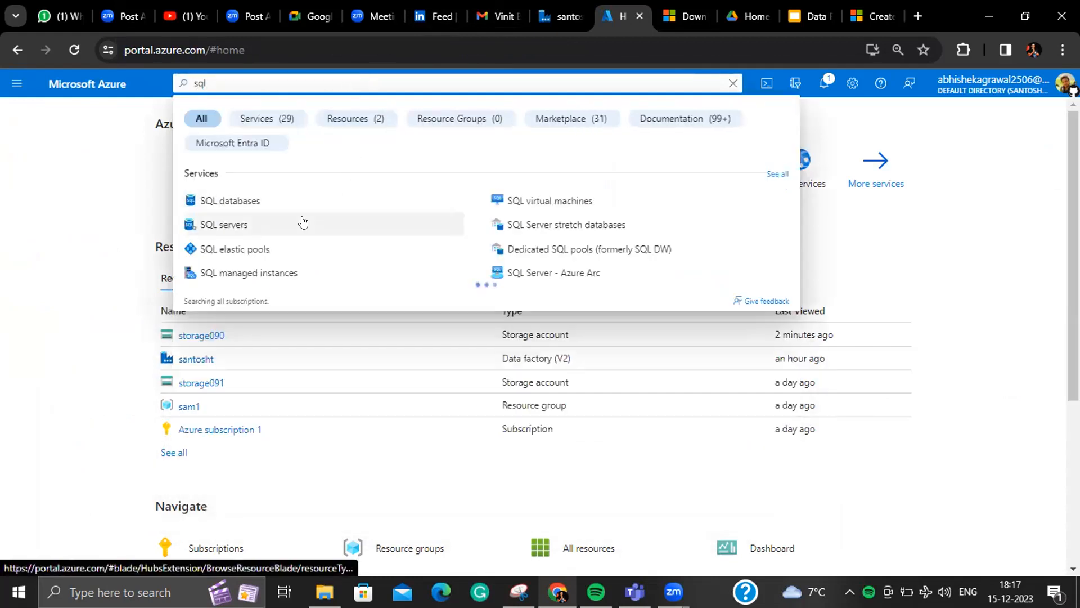
click(307, 220)
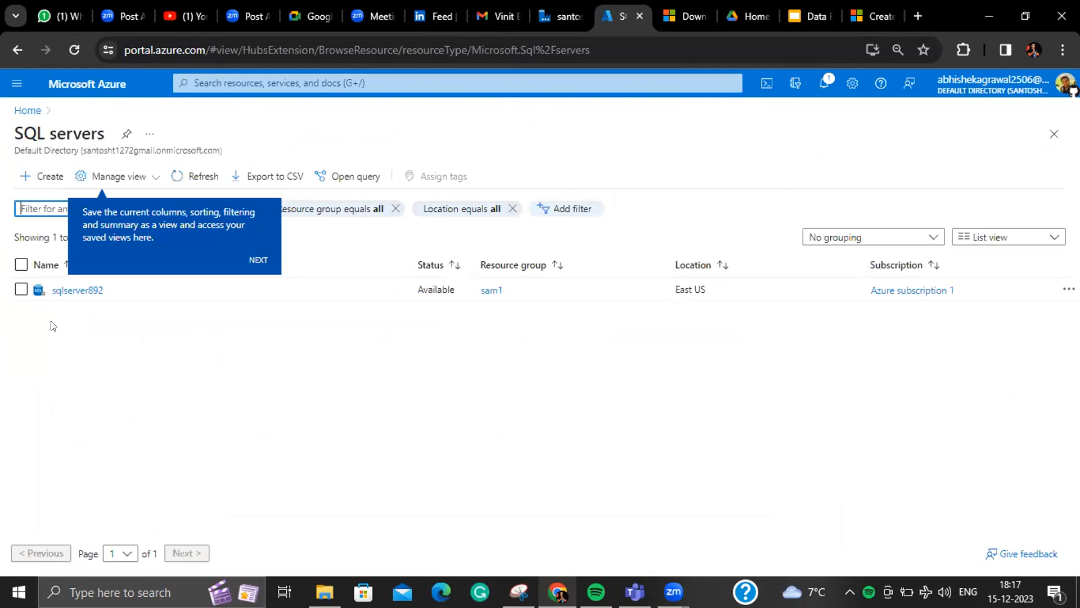
click(74, 291)
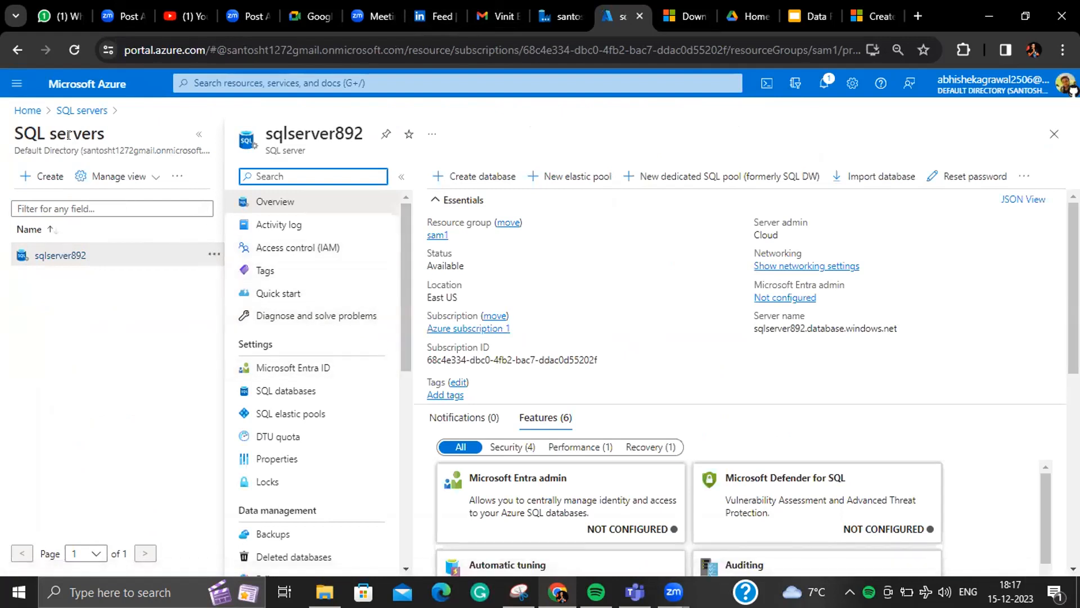
click(38, 111)
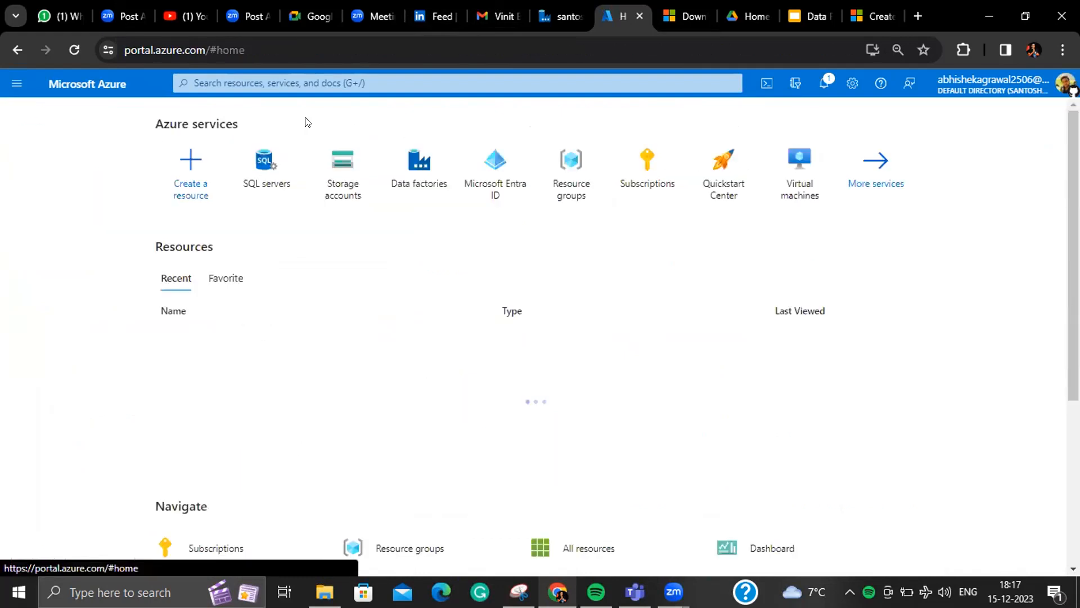
- Open Query editor (preview) for the sqlserver629 database from the SQL databases list
click(347, 89)
text(sq)
click(309, 197)
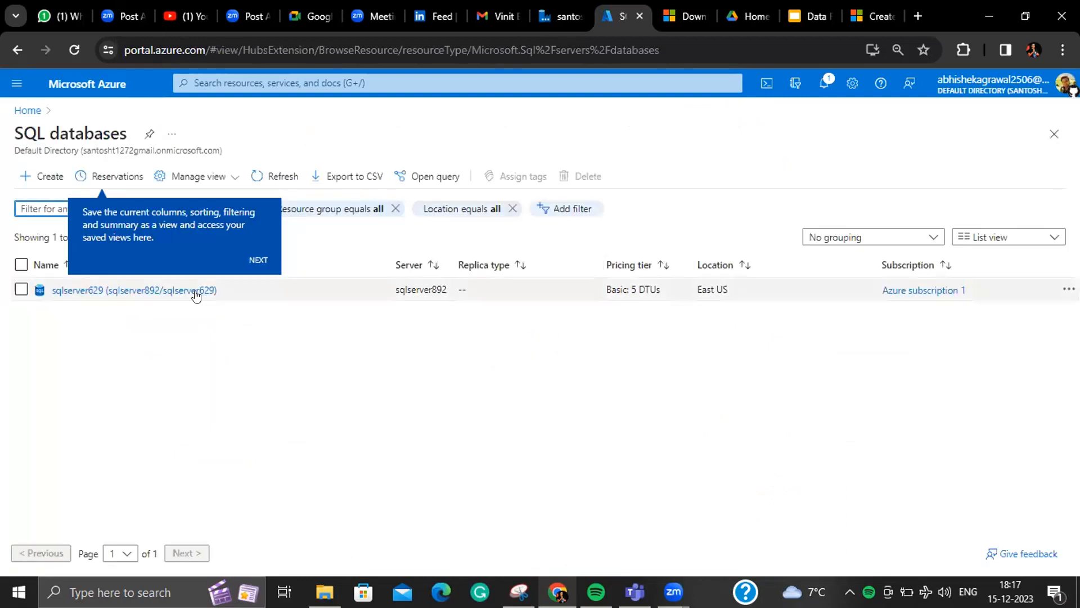
click(194, 290)
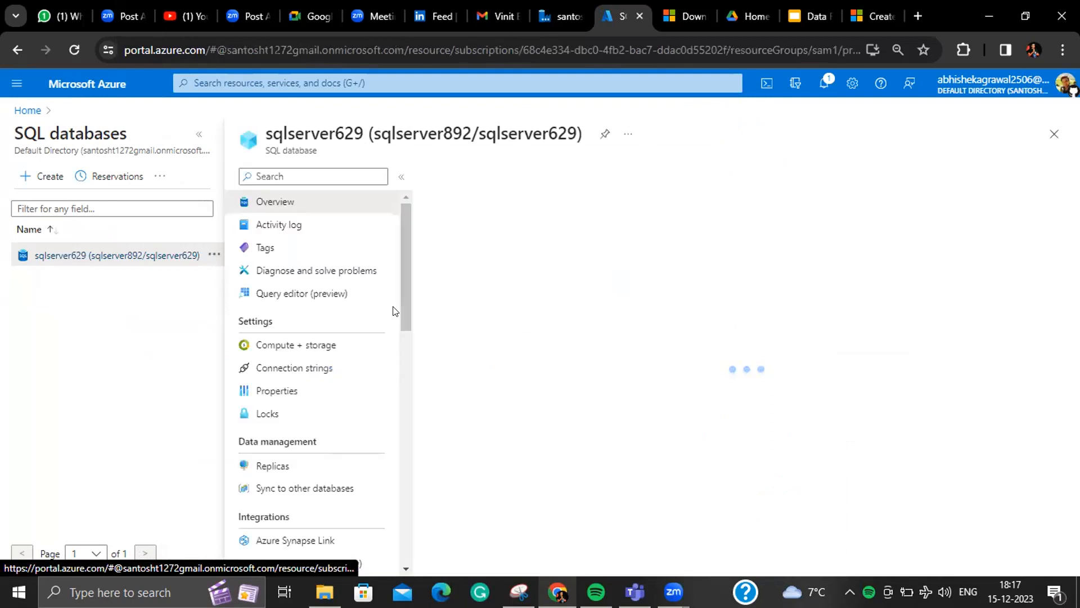
click(314, 292)
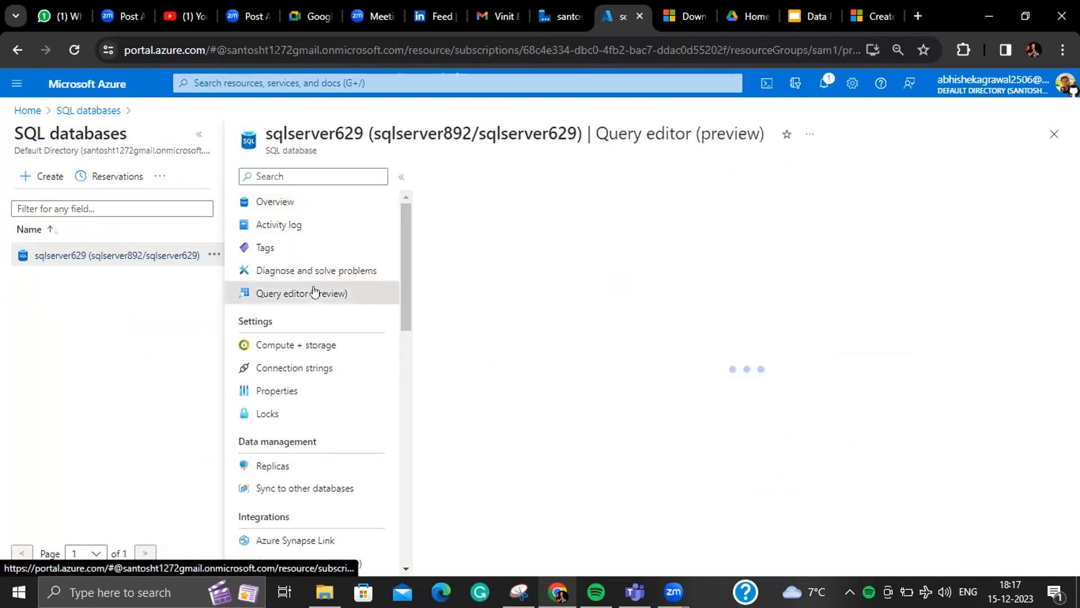
- Sign in to the query editor with the SQL password
click(618, 429)
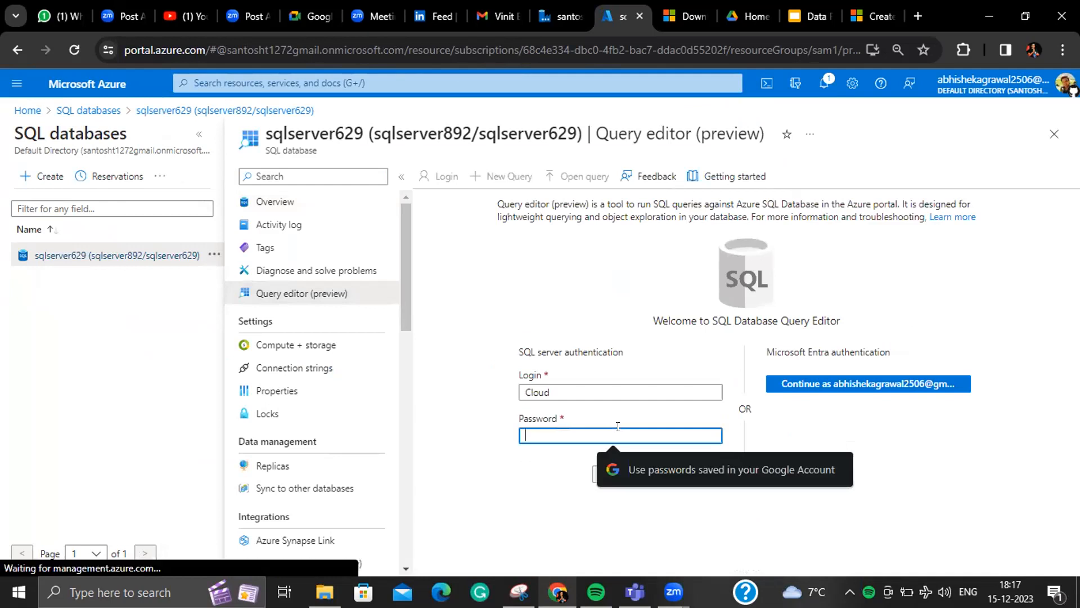
text(••••••)
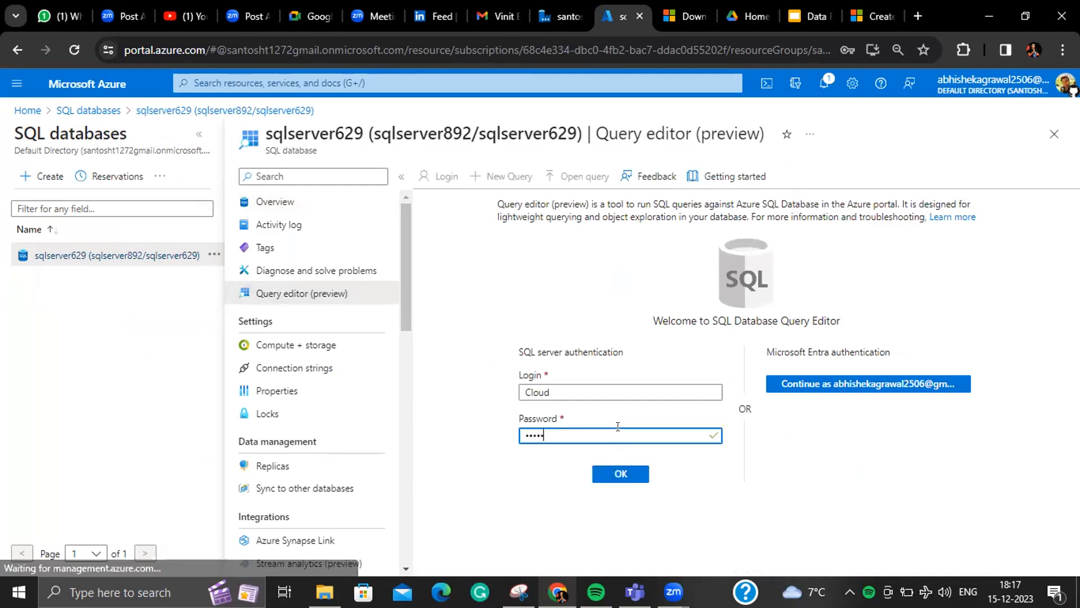
key(Return)
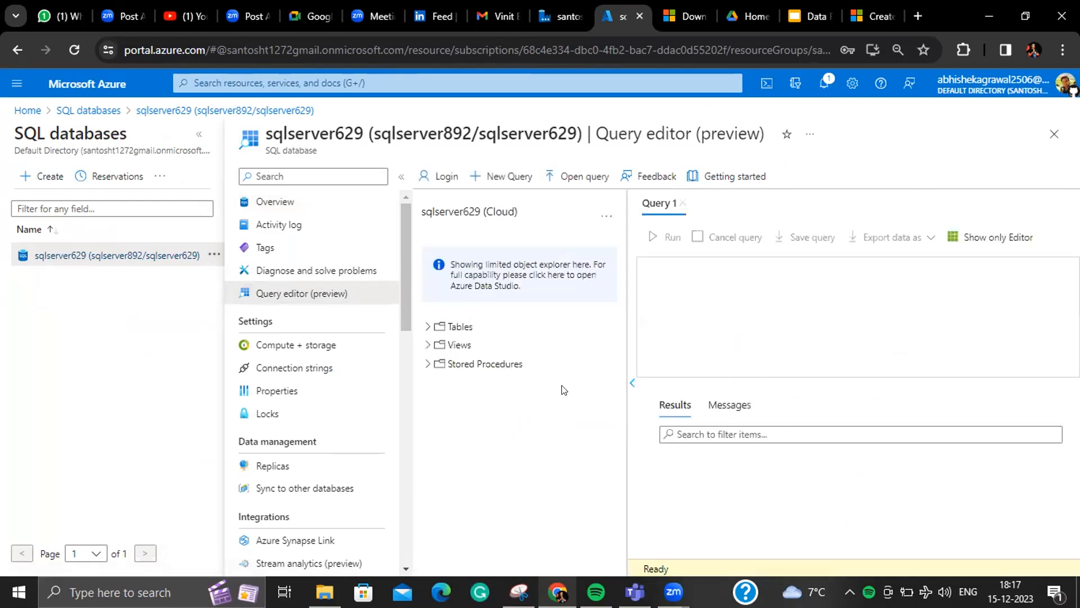
- Run Select Top 1000 Rows on SalesLT.Address and review the results
click(426, 327)
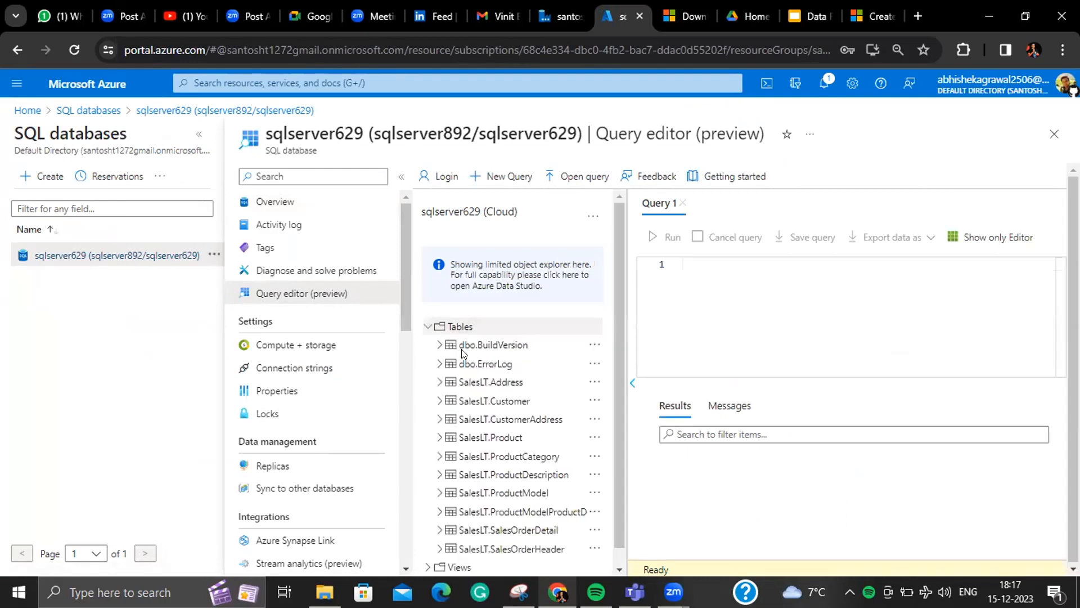
right_click(502, 385)
click(540, 399)
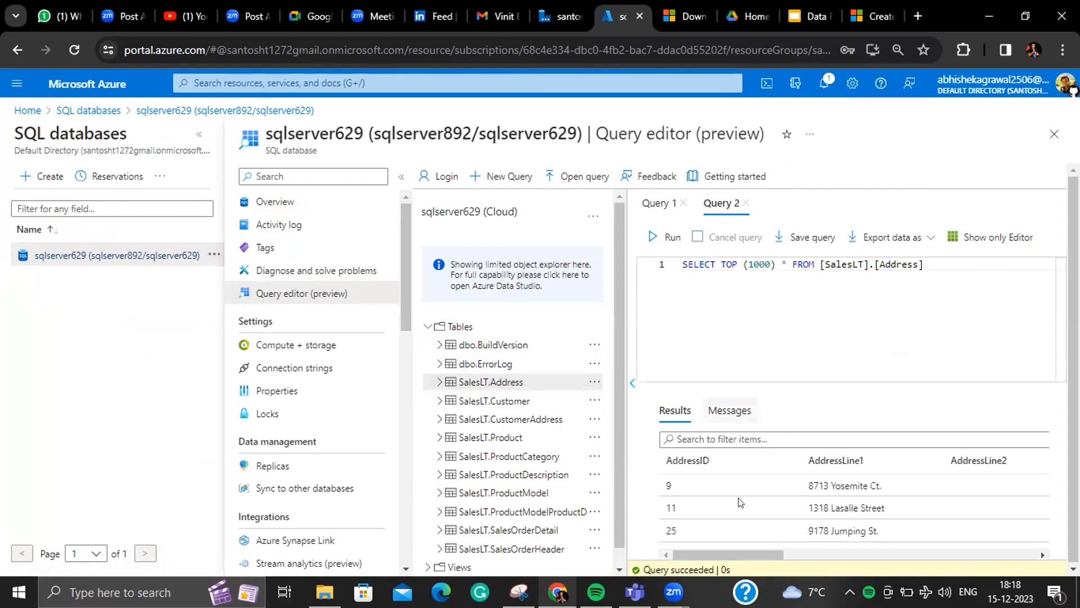
mouse_move(735, 549)
mouse_down()
mouse_move(749, 548)
mouse_move(724, 548)
mouse_up()
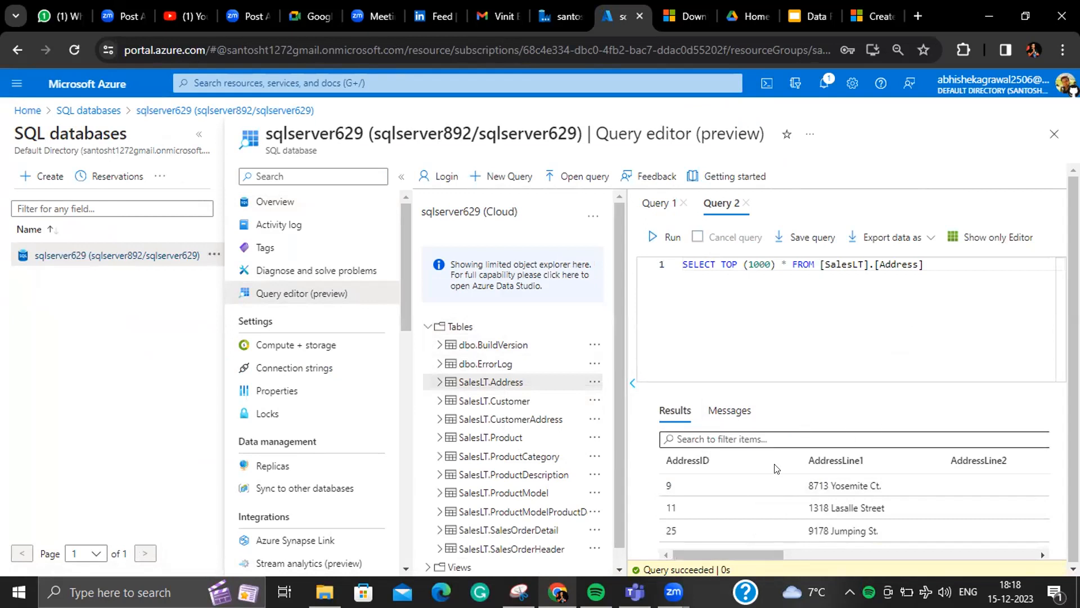
drag(705, 454, 660, 452)
drag(866, 461, 803, 460)
- Delete the existing SELECT TOP 1000 query from the editor
drag(1010, 460, 947, 453)
drag(764, 552, 792, 551)
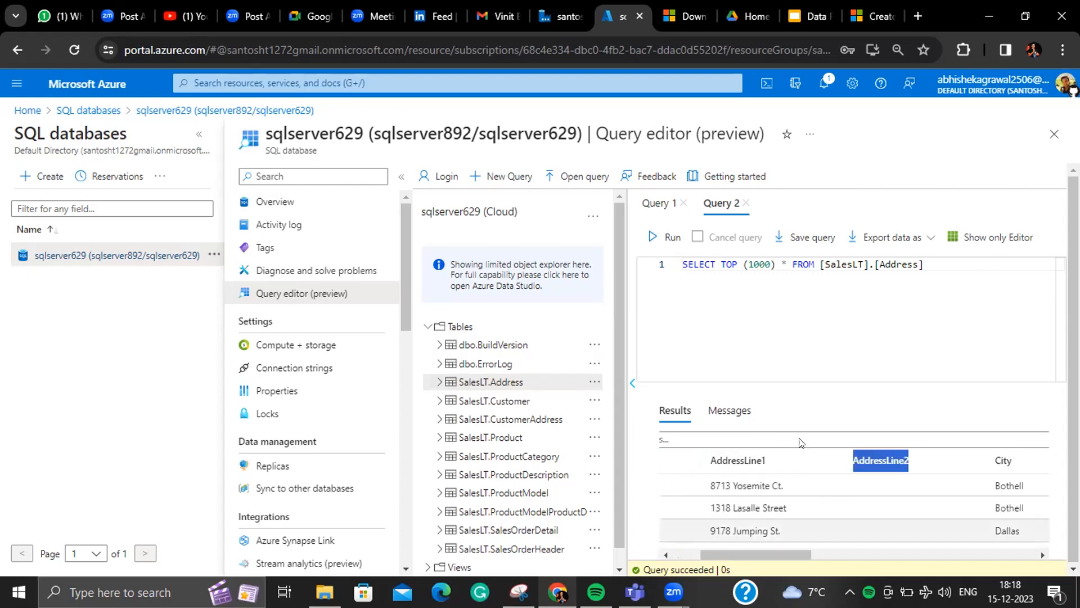
click(932, 264)
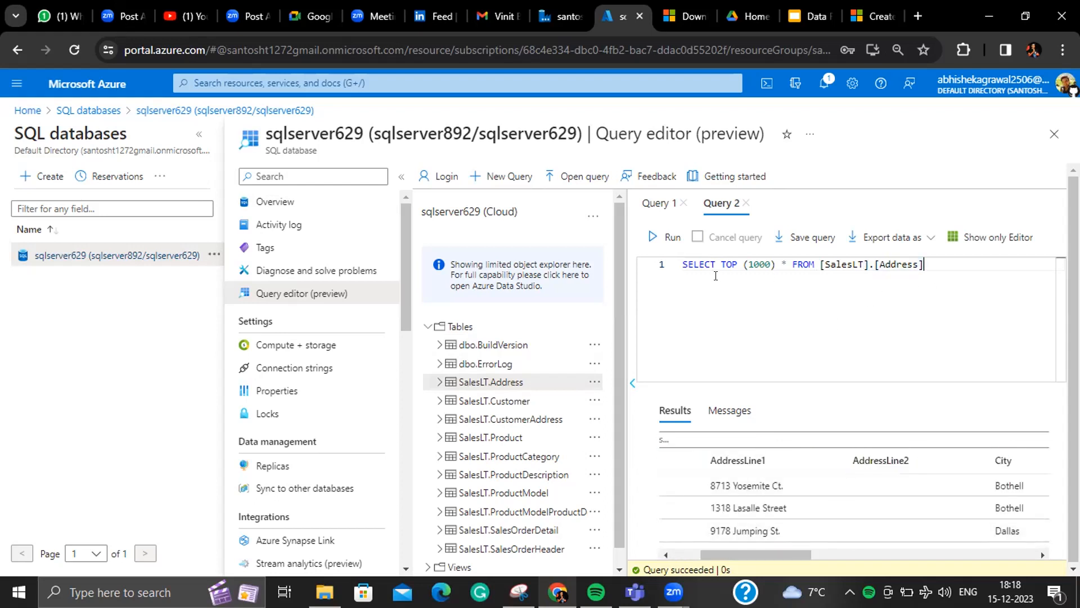
click(652, 264)
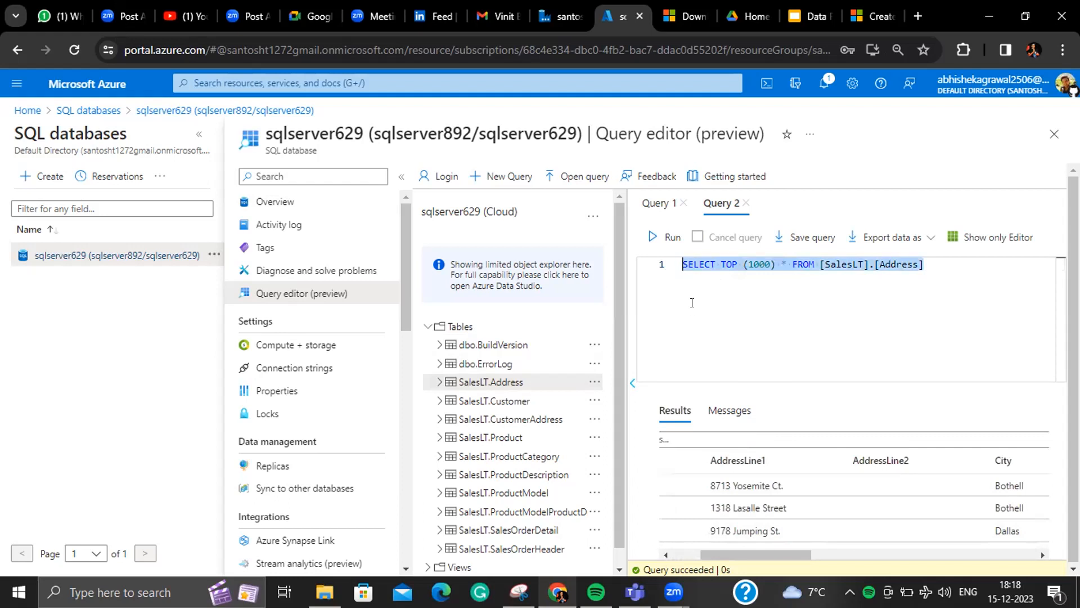
key(BackSpace)
- Draft 'create table department (id varchar(255),' and then delete the unfinished statement
text(cre)
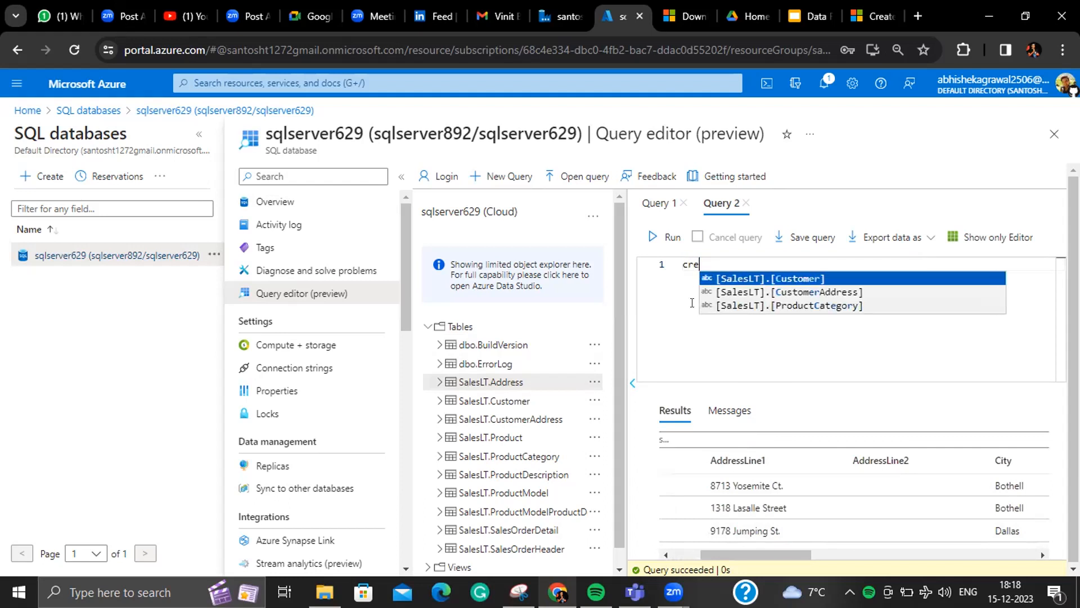
text(ate ta)
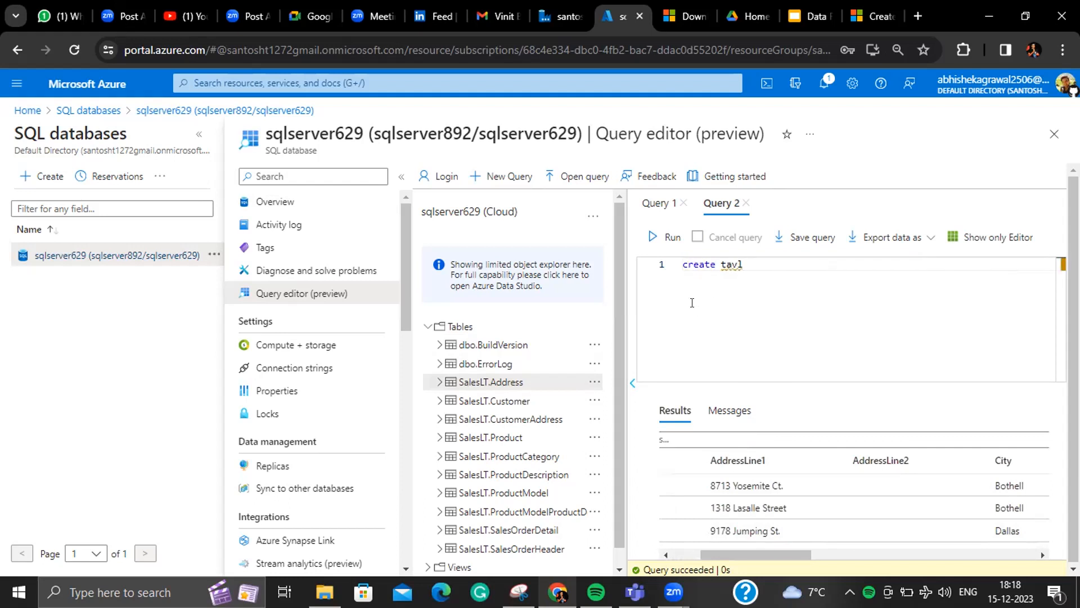
text(ble dem)
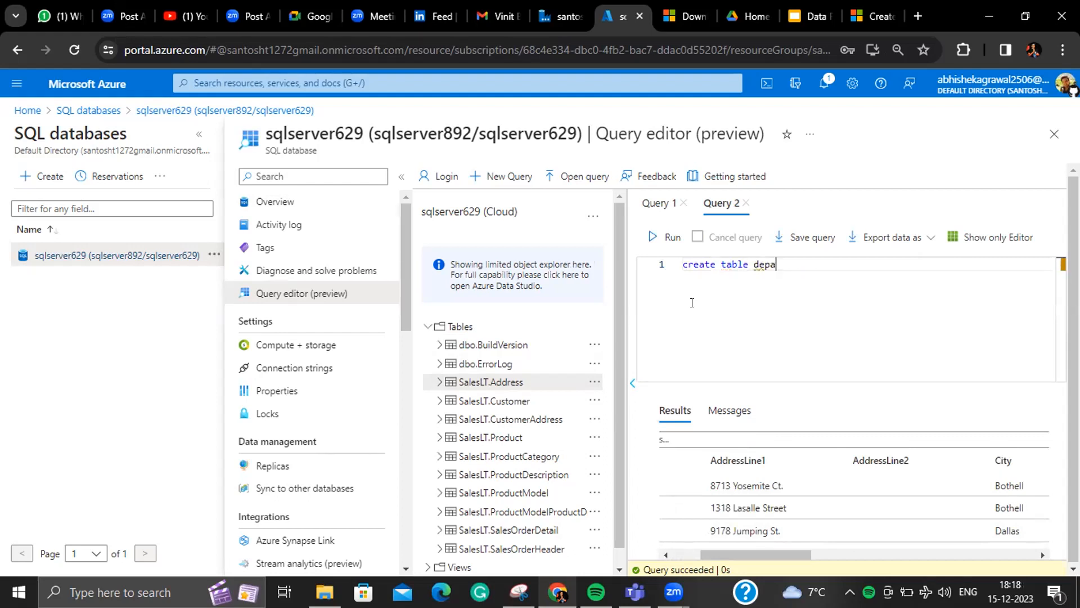
text(nt)
key(Return)
text((id)
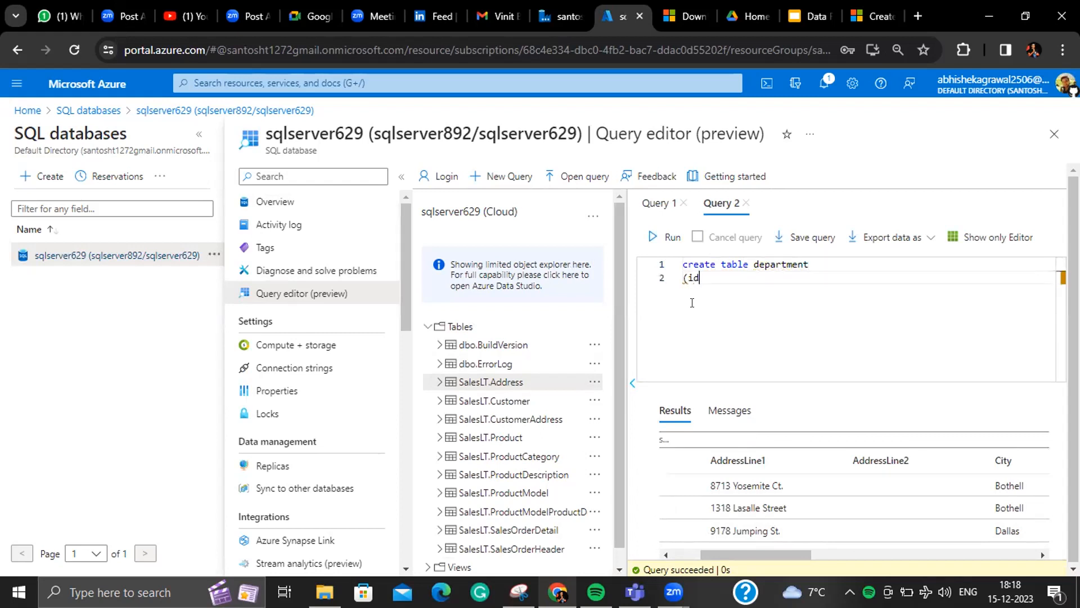
text( varchar(255),)
key(Return)
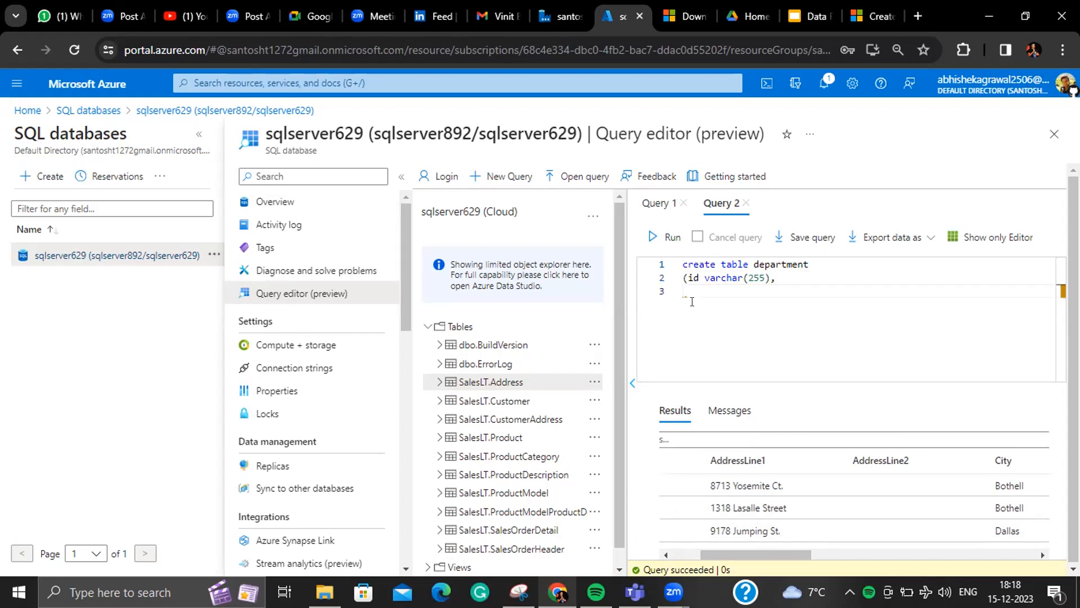
drag(681, 259, 691, 299)
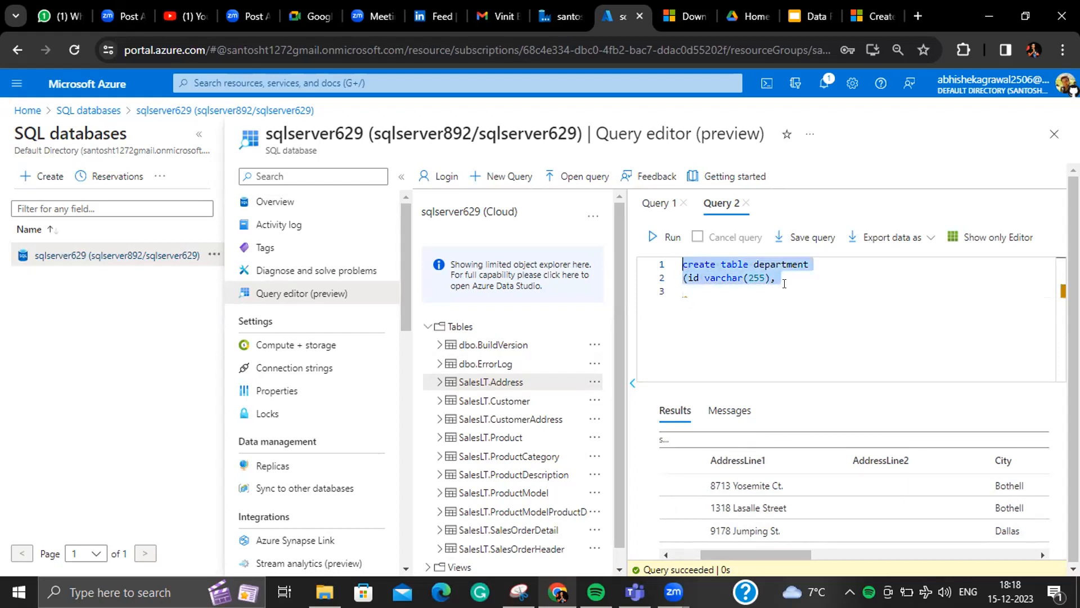
key(BackSpace)
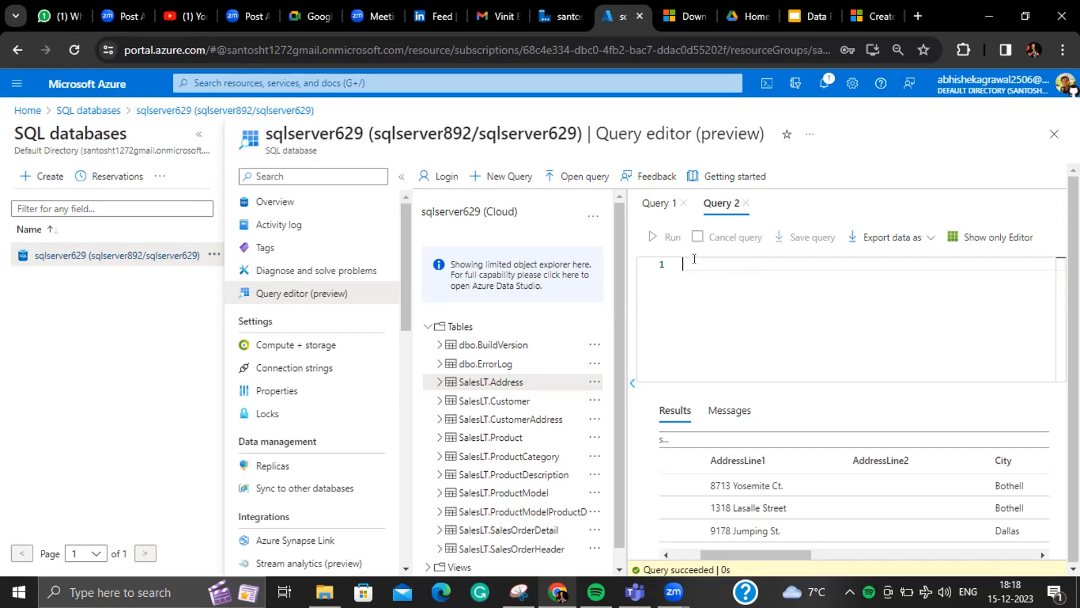
- Set pipeline5's sink Table option to Auto create table
click(560, 15)
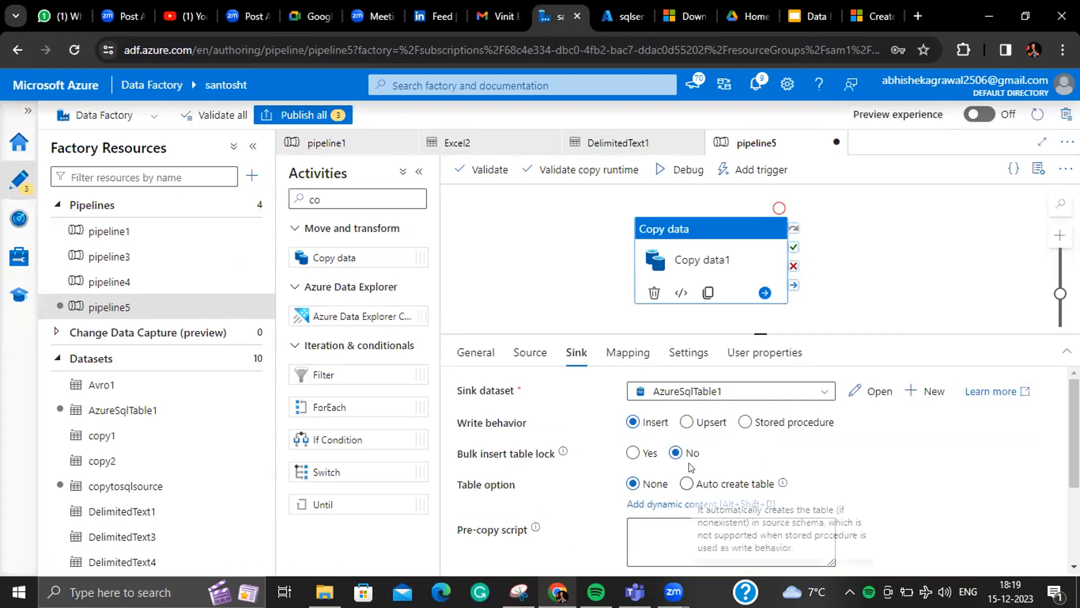
click(687, 482)
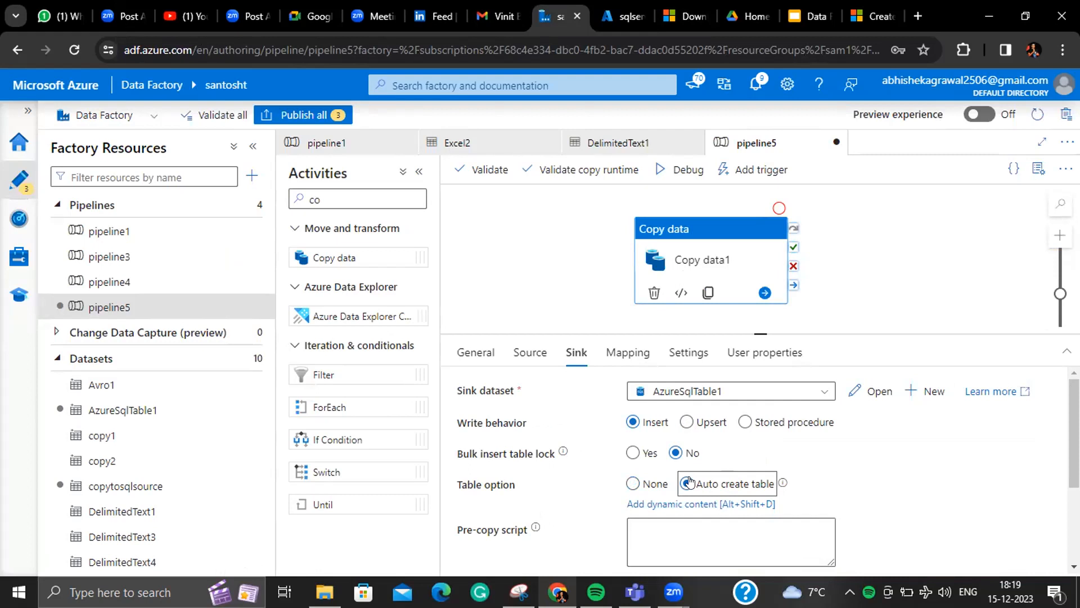
scroll(1059, 440, down, 2)
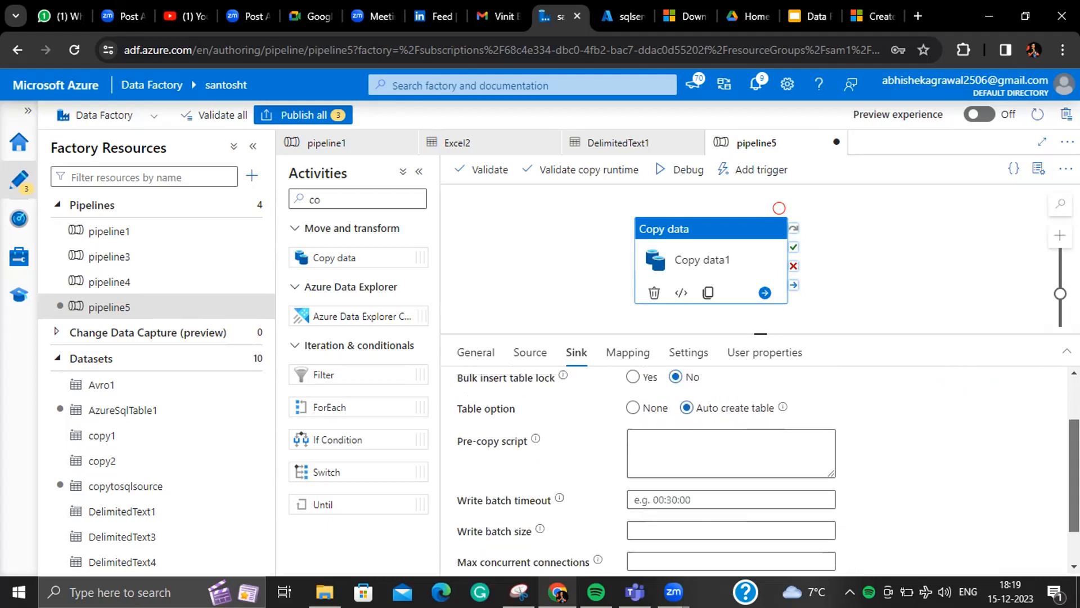
scroll(732, 467, up, 2)
click(718, 484)
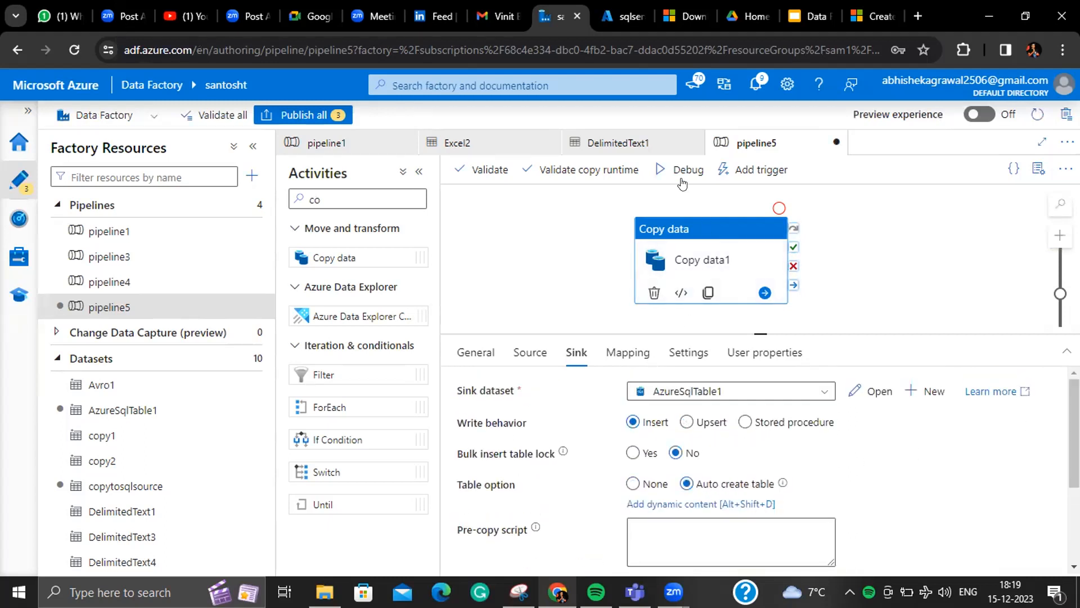
- Review the Copy data1 source settings using the copytosqlsource dataset
click(534, 351)
click(568, 350)
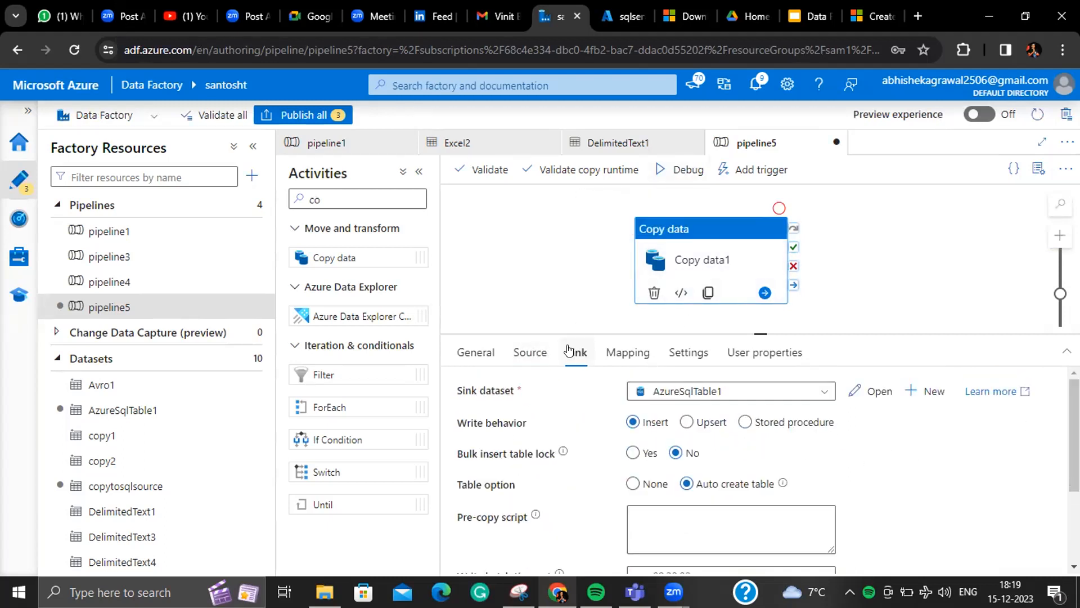
click(549, 352)
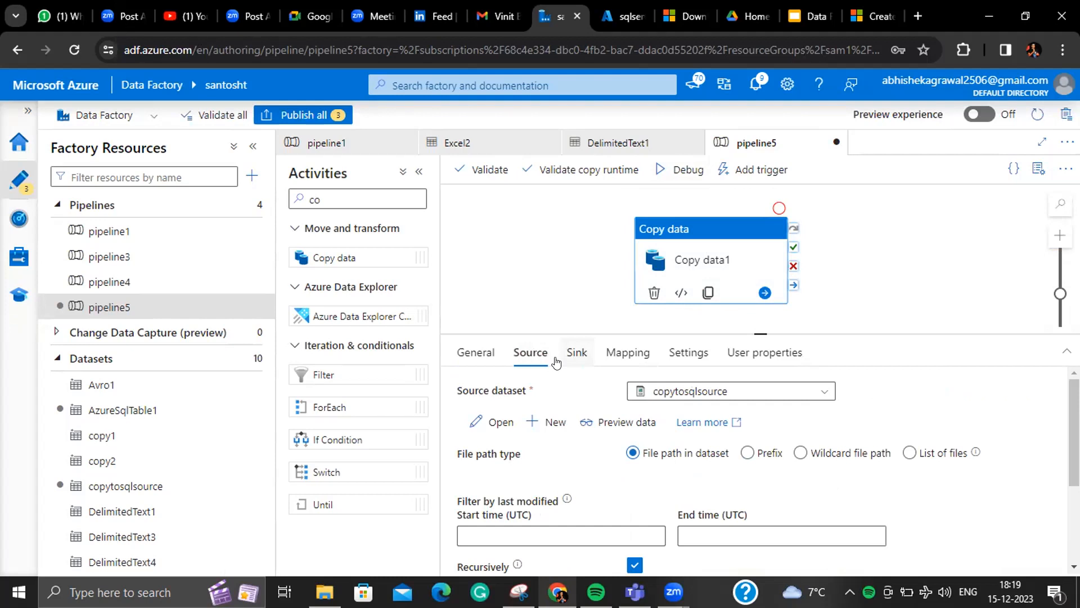
- Debug-run pipeline5 until Copy data1 succeeds in 16s, then return to the query editor
click(687, 169)
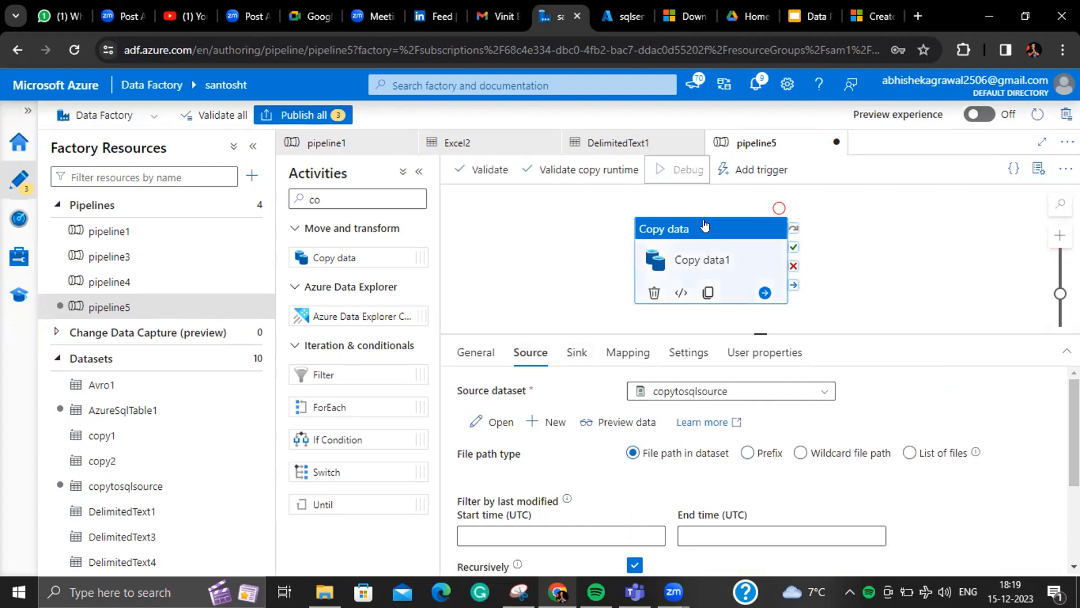
click(829, 310)
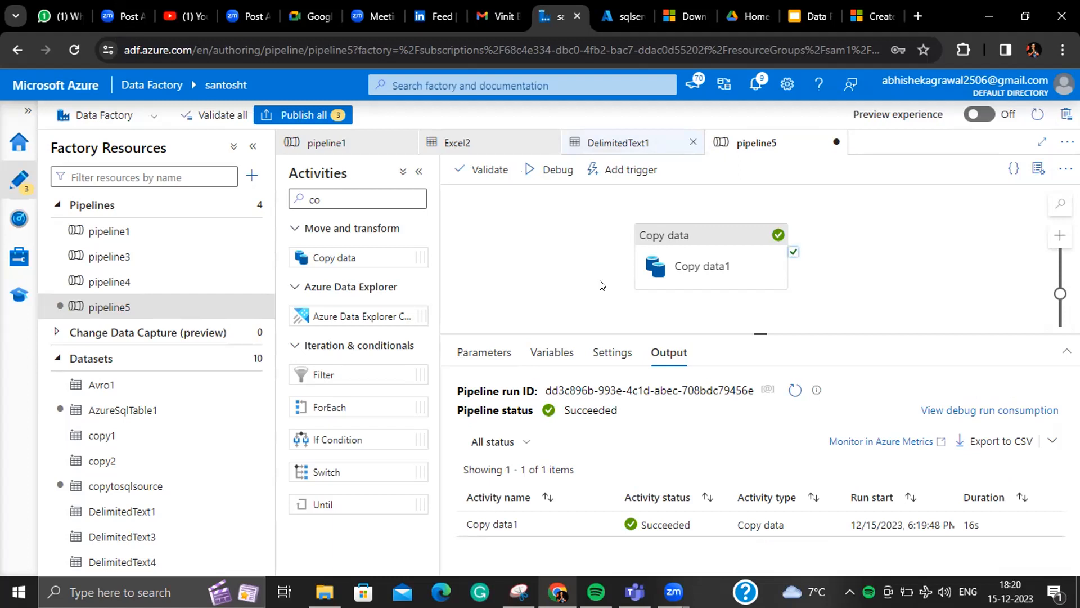
key(ctrl+Tab)
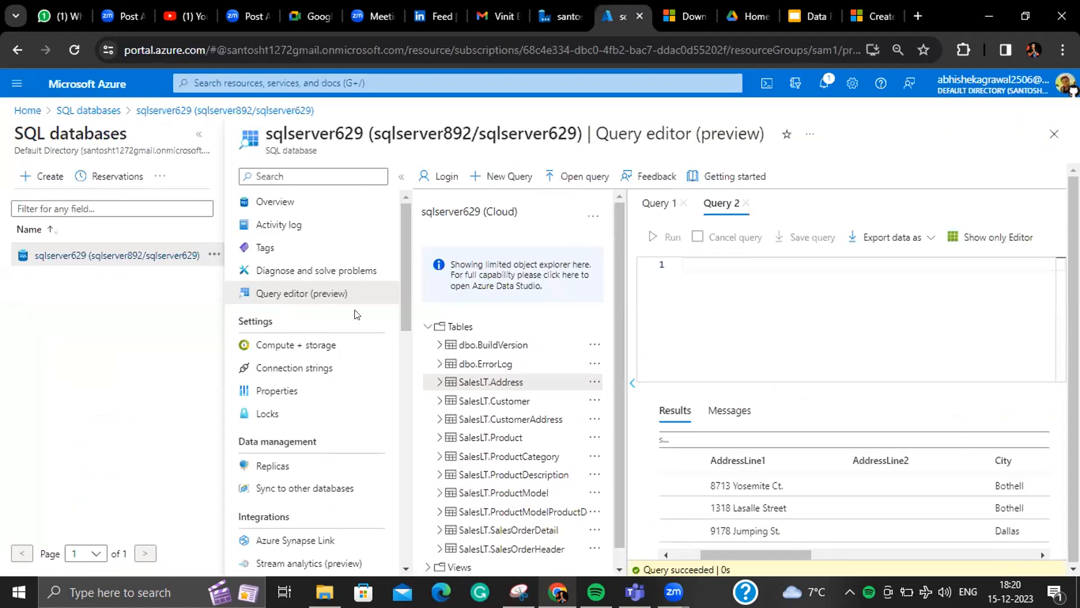
- Refresh the table list, then leave for the database Overview, discarding query edits
click(431, 325)
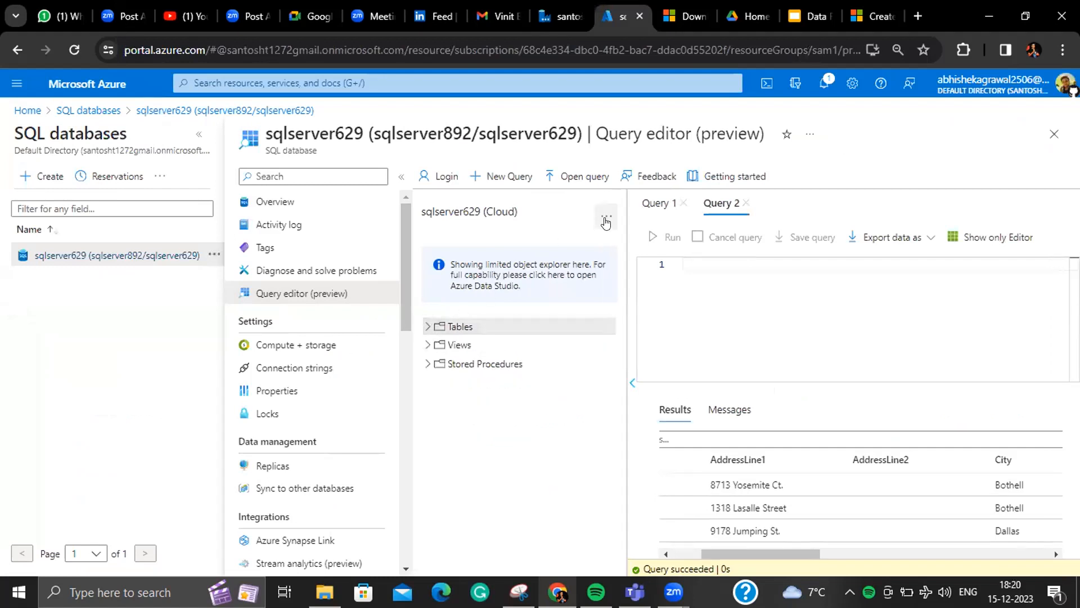
click(428, 325)
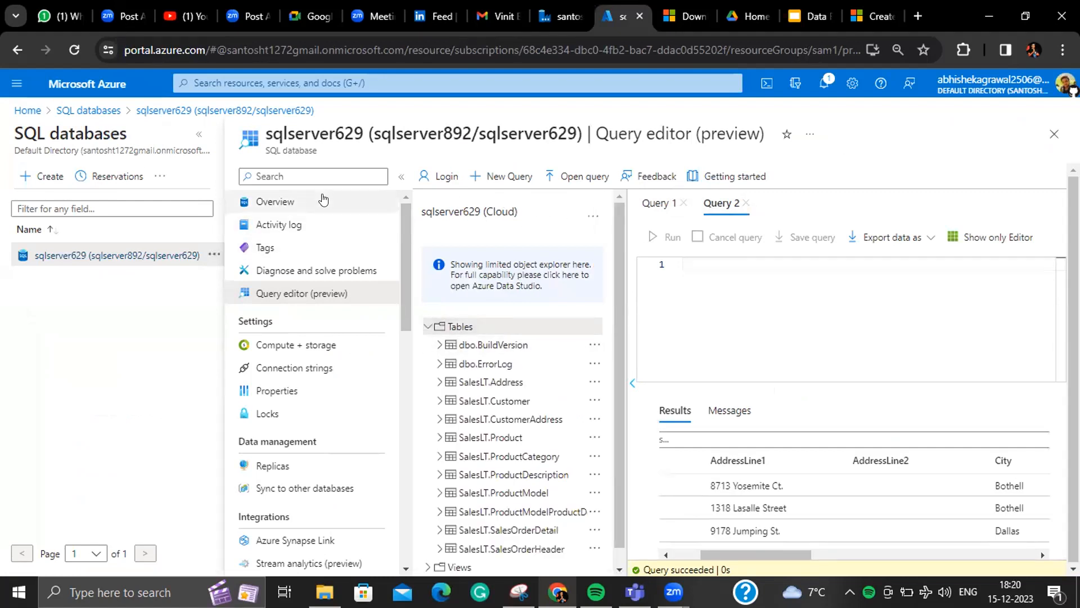
click(252, 202)
click(610, 150)
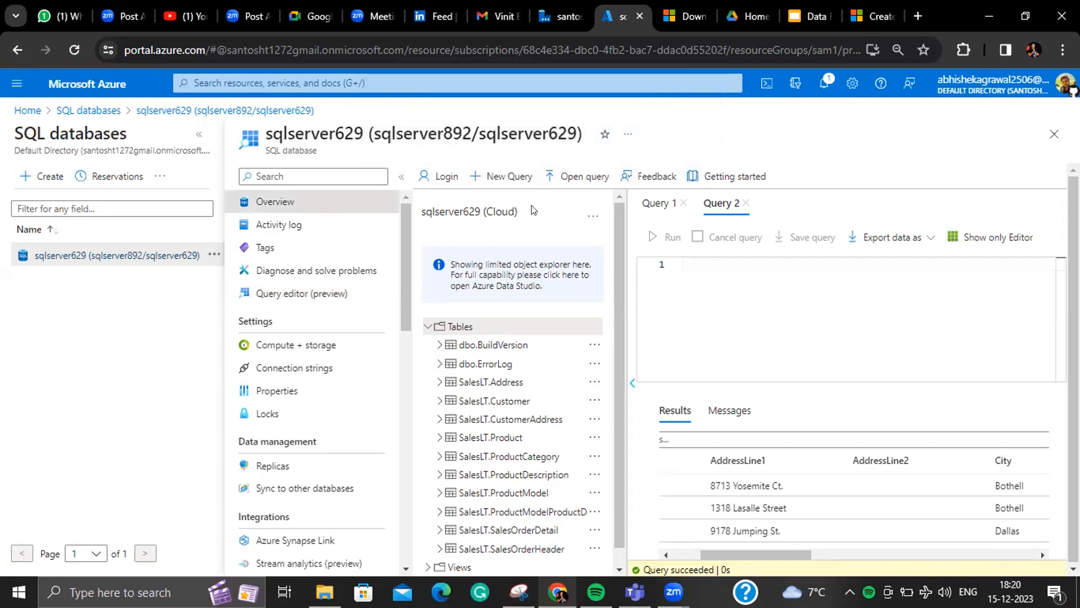
- Reopen the query editor, sign in with the SQL password, and find dbo.department under Tables
click(335, 292)
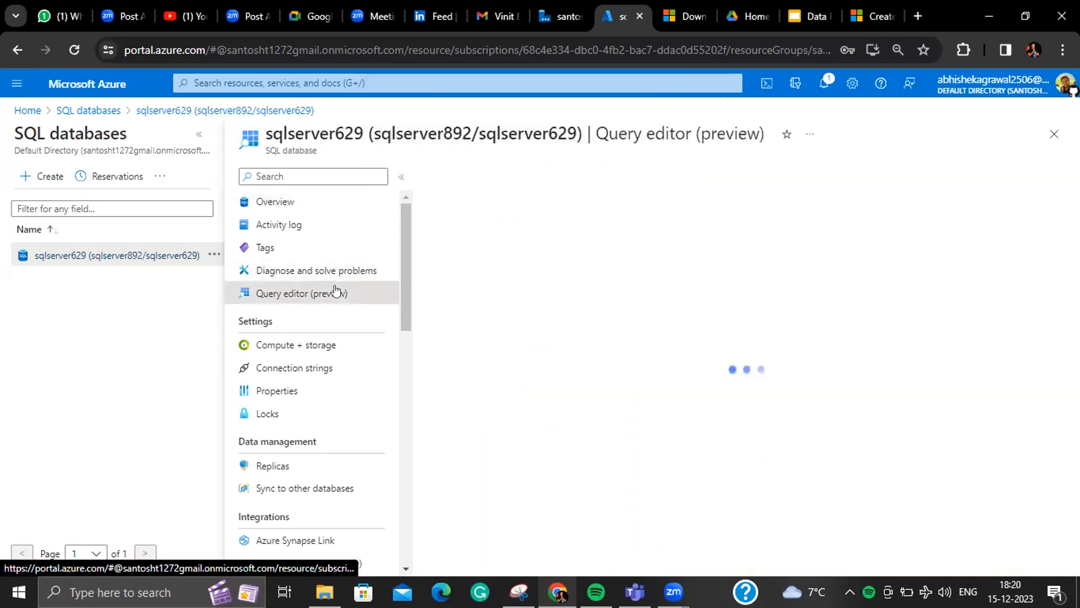
click(560, 434)
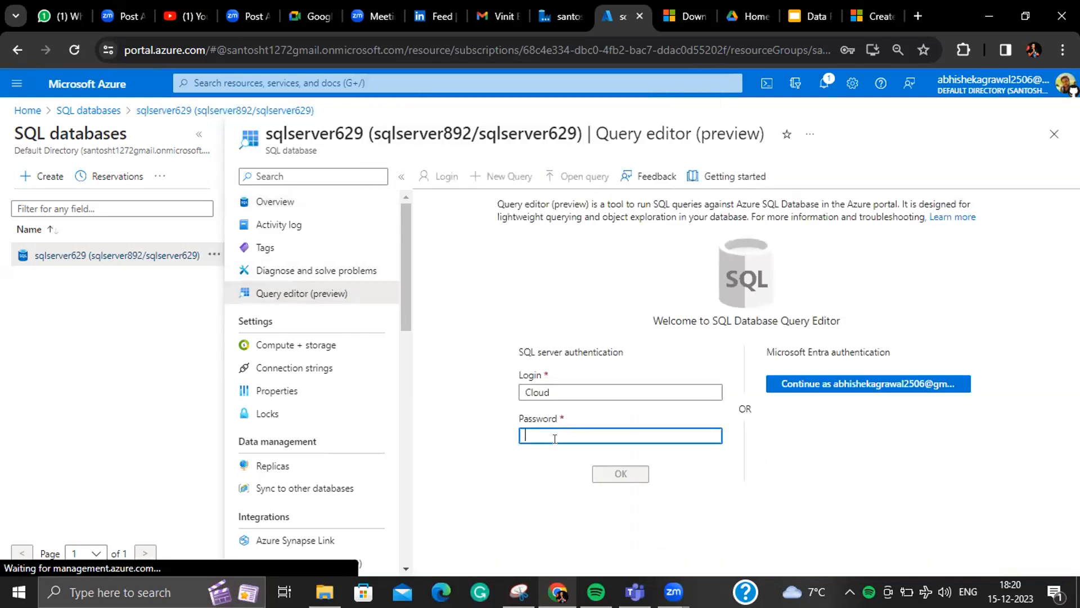
text(••••••••••)
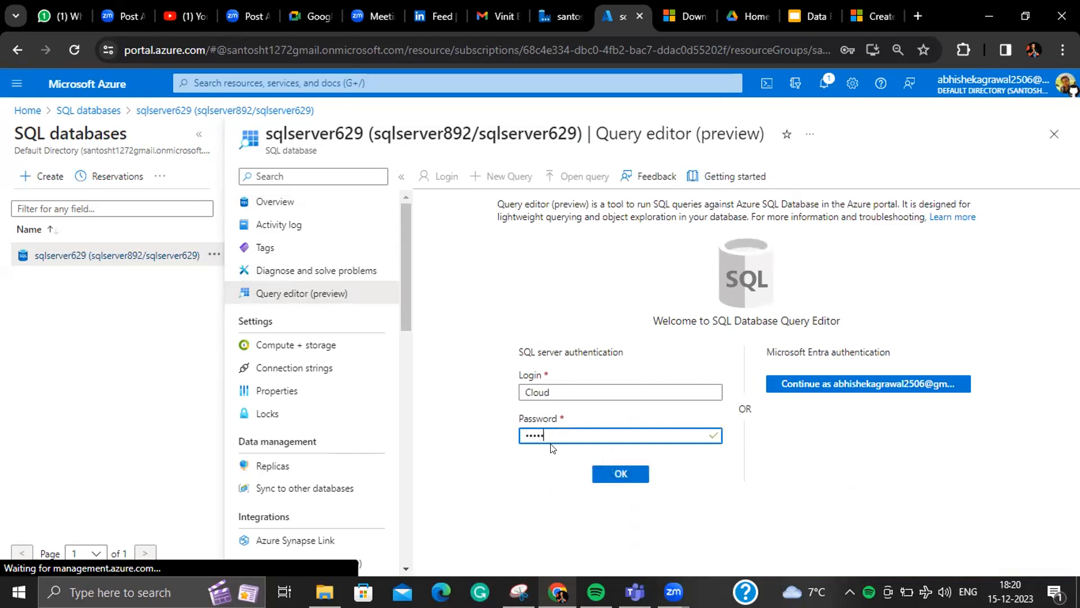
key(Return)
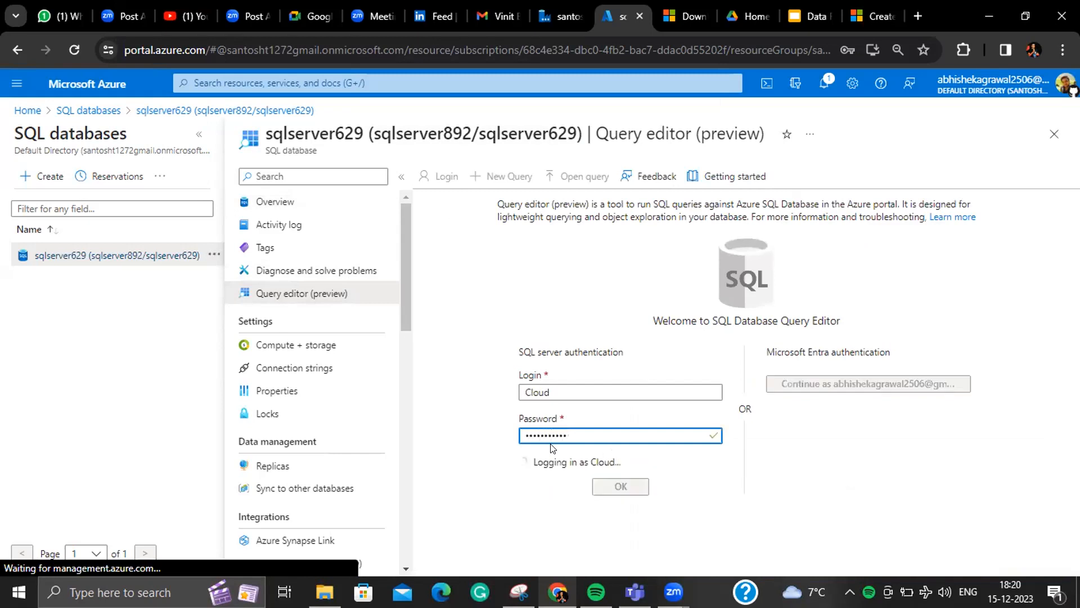
click(428, 327)
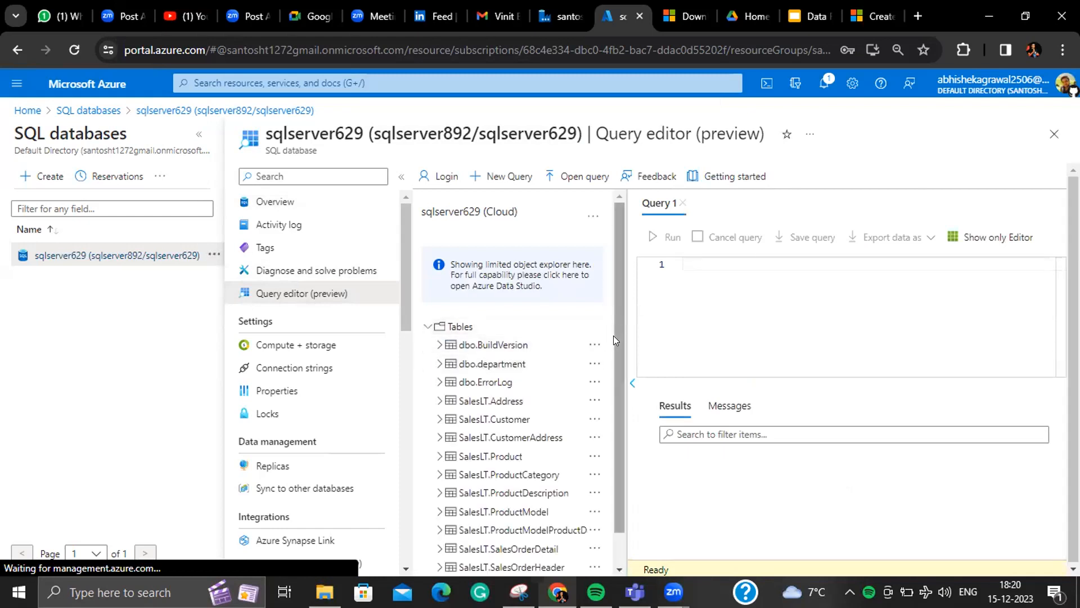
scroll(613, 336, down, 1)
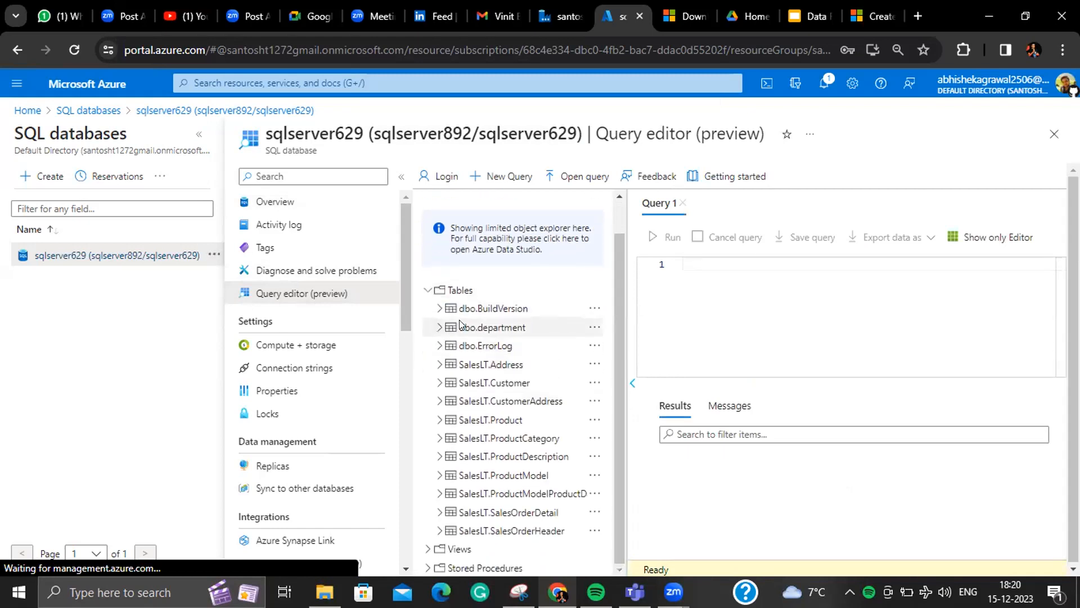
- Expand dbo.department and run select * from [dbo].[department], listing Finance, Marketing and Human Resource rows
click(439, 328)
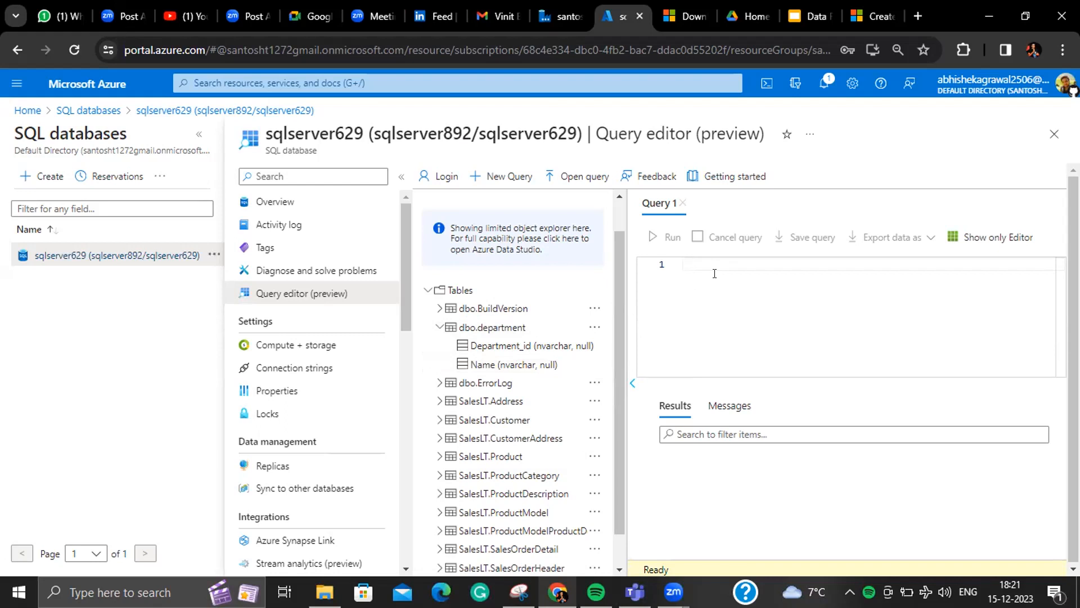
text(select * from [d)
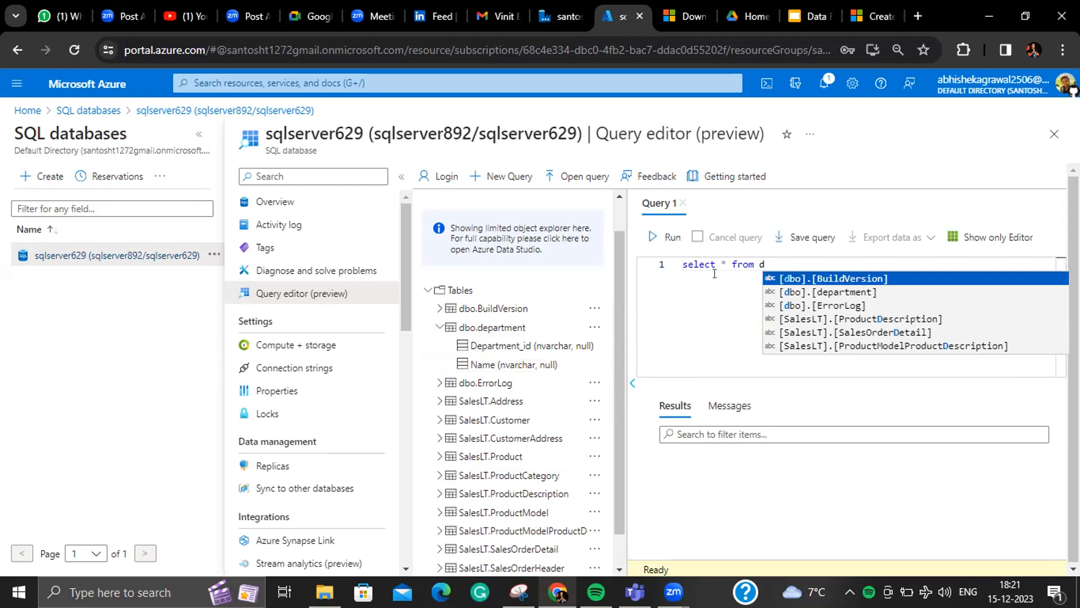
text(bo].[de)
key(Return)
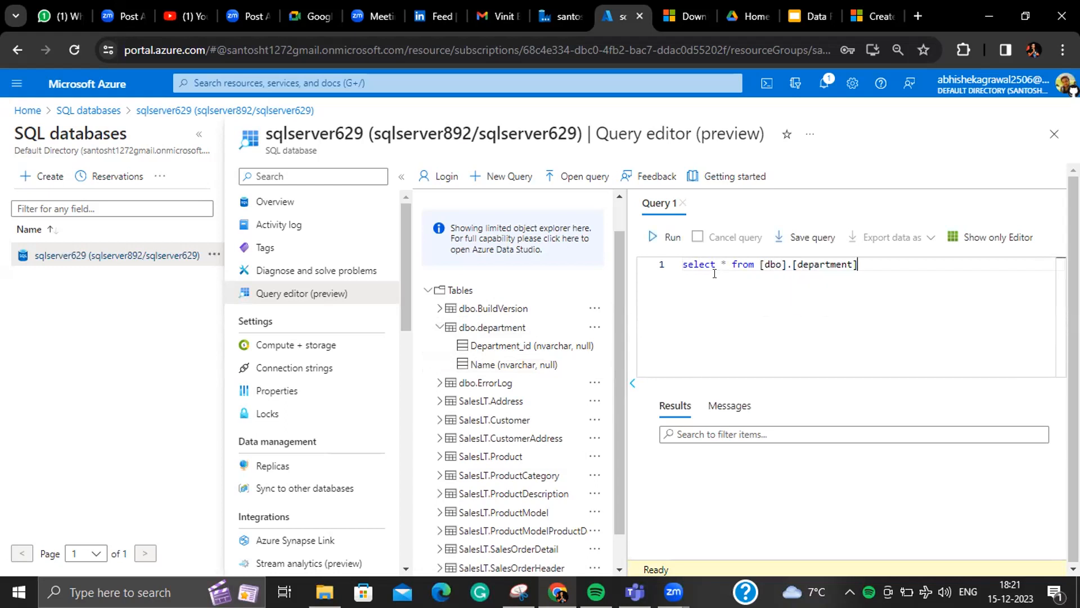
click(673, 235)
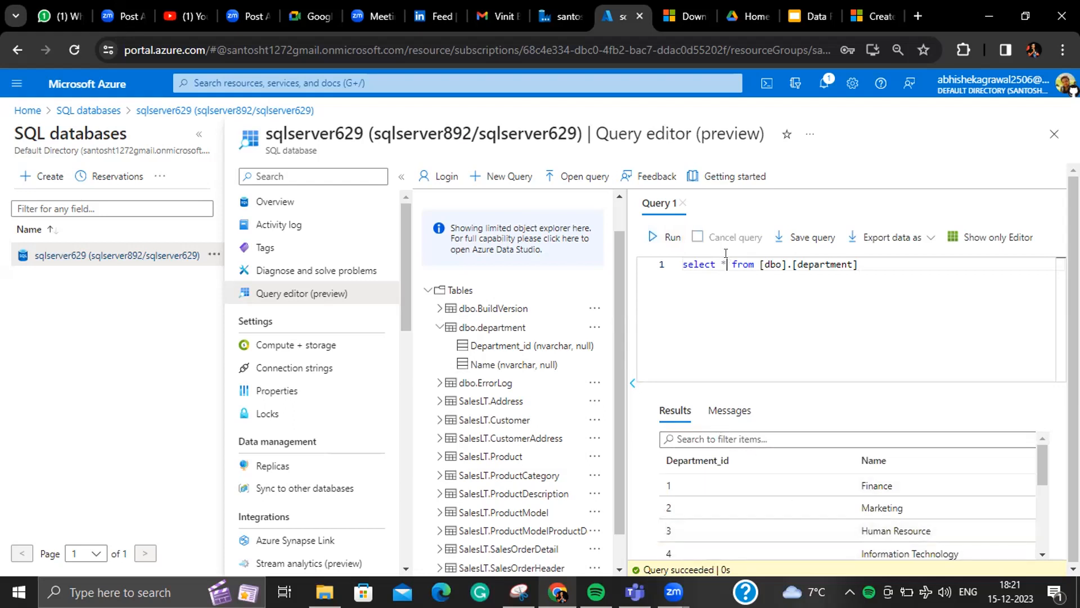
- Change the query's select-all to sum(Department_id)
key(BackSpace)
text(sum(DE)
key(BackSpace)
text(EPAR)
key(BackSpace)
key(BackSpace)
key(BackSpace)
key(BackSpace)
text(epartmen)
text(t)
text(_id))
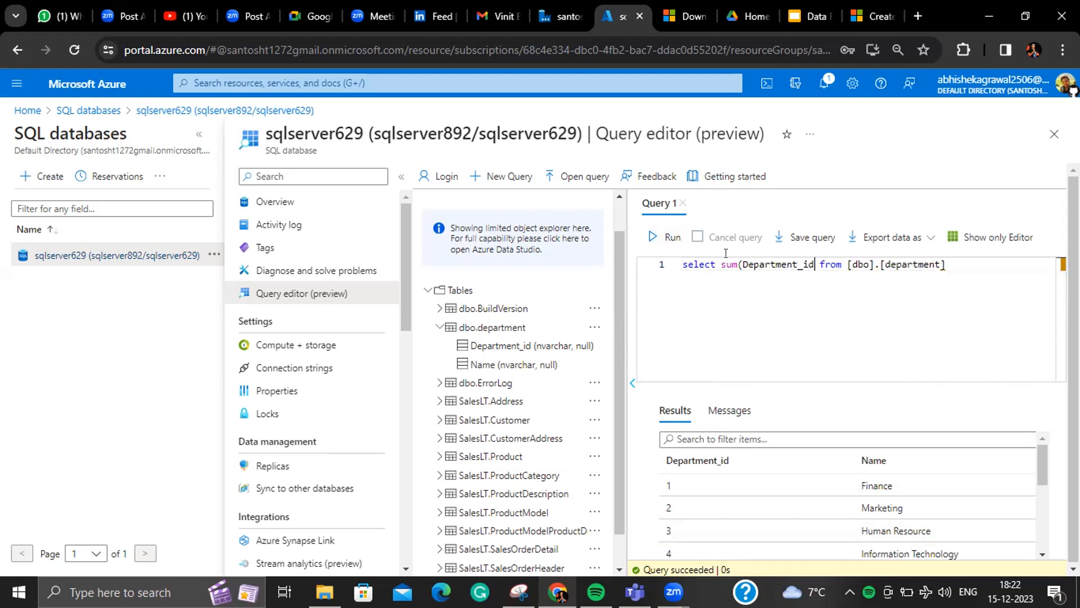
- Run the sum using cast(Department_id as int) to fix the nvarchar error, returning 91
click(664, 239)
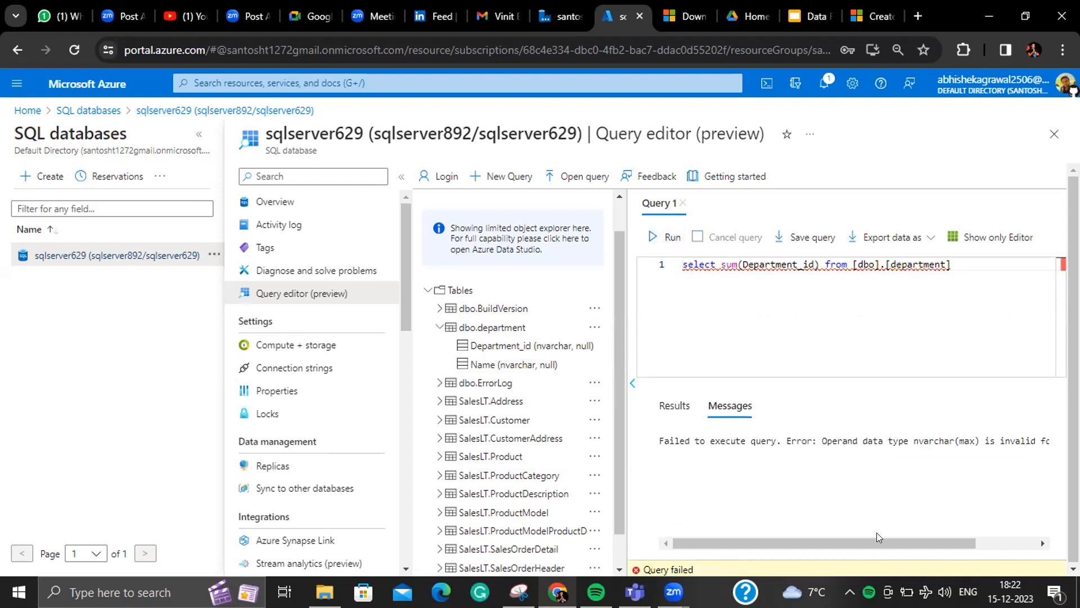
drag(881, 541, 988, 538)
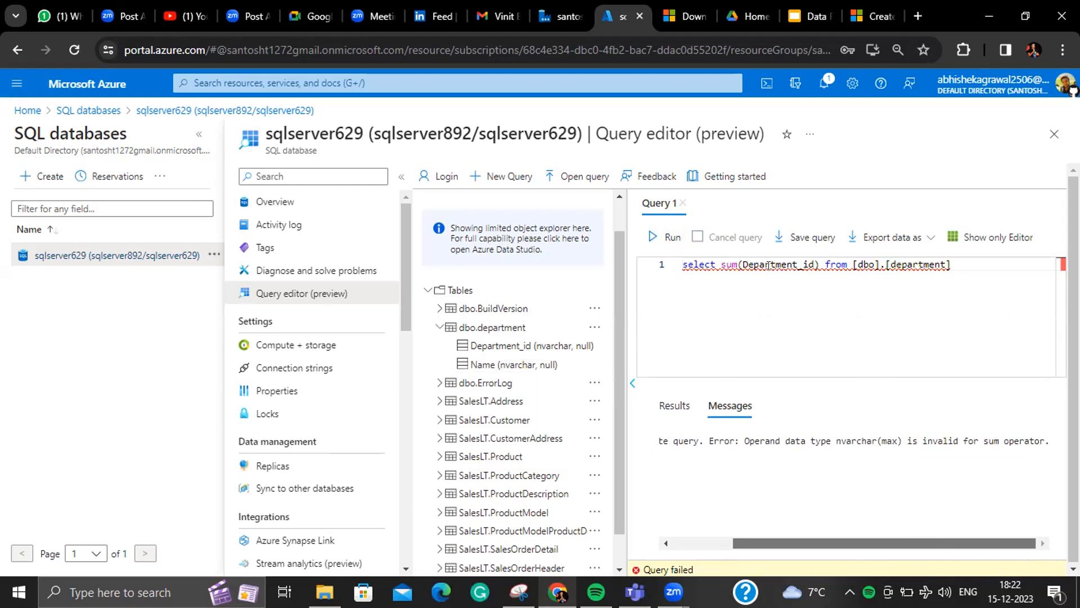
click(742, 260)
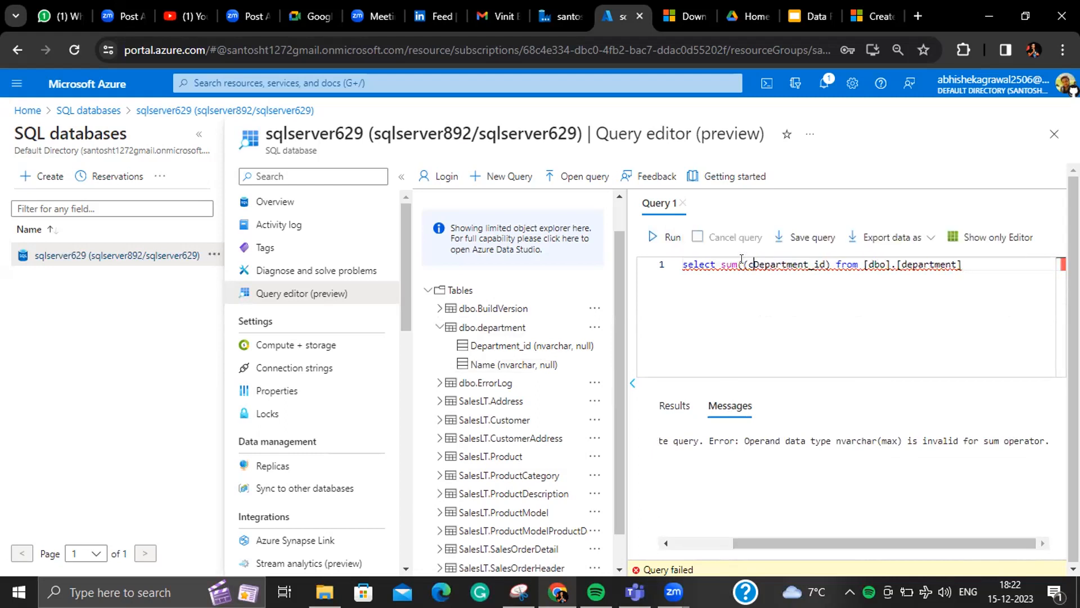
text(cast()
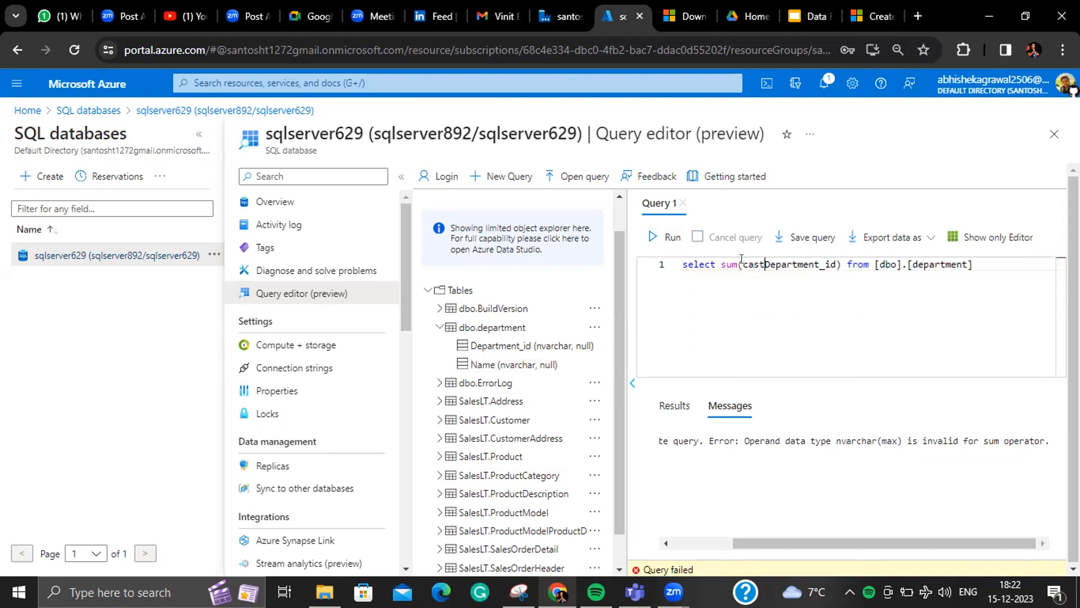
key(Right)
key(Right)
key(Right)
key(Right)
key(Right)
key(Right)
key(Right)
key(Right)
key(Right)
key(Right)
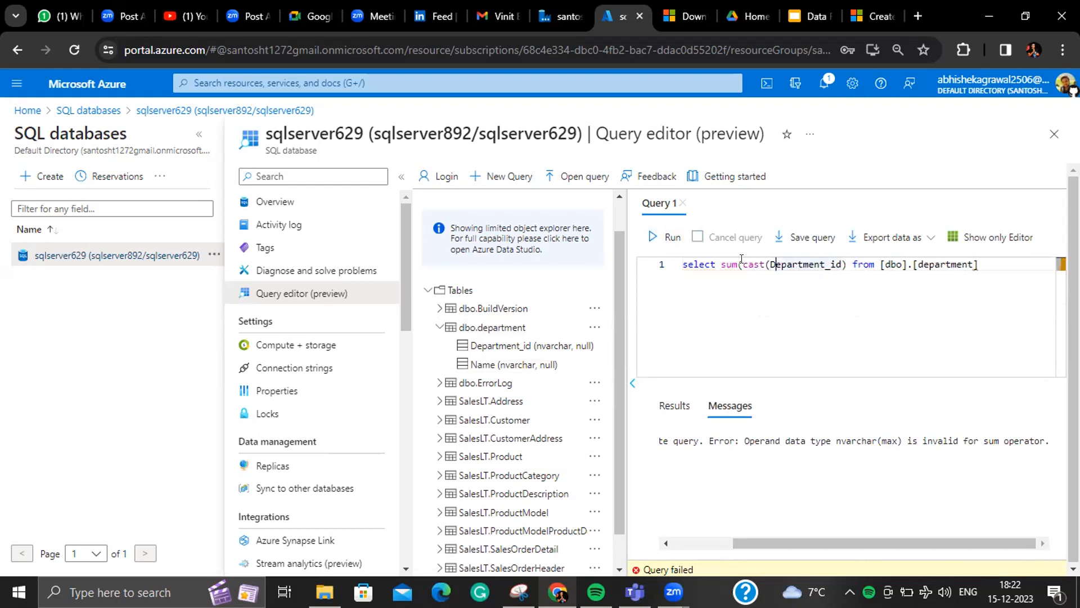
text(as int))
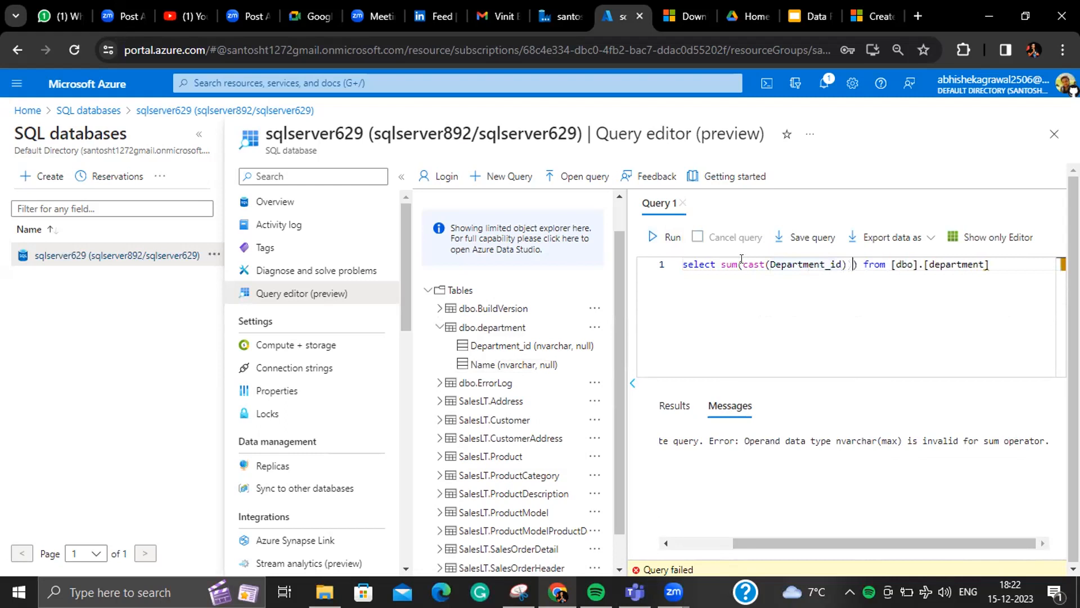
click(652, 237)
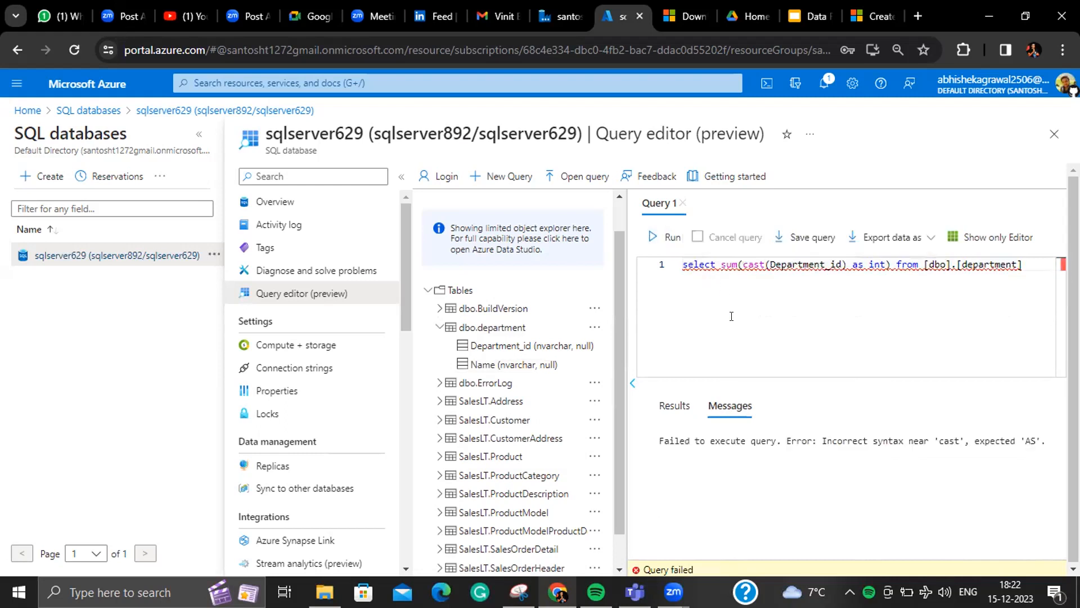
click(839, 264)
key(Delete)
key(Right)
key(Right)
key(Right)
key(Right)
key(Right)
key(Right)
key(Right)
key(Right)
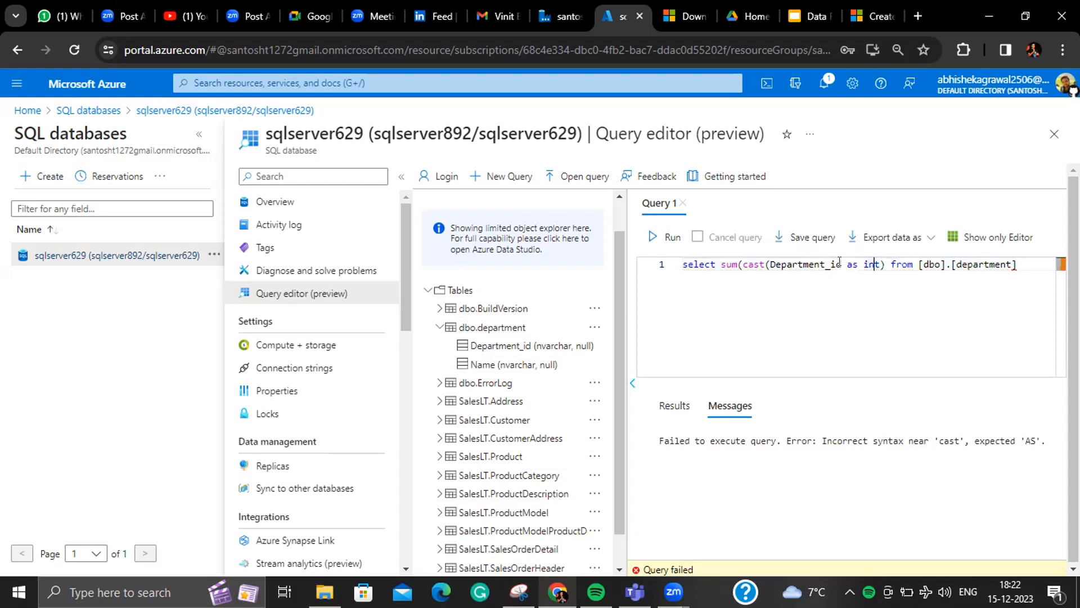
text())
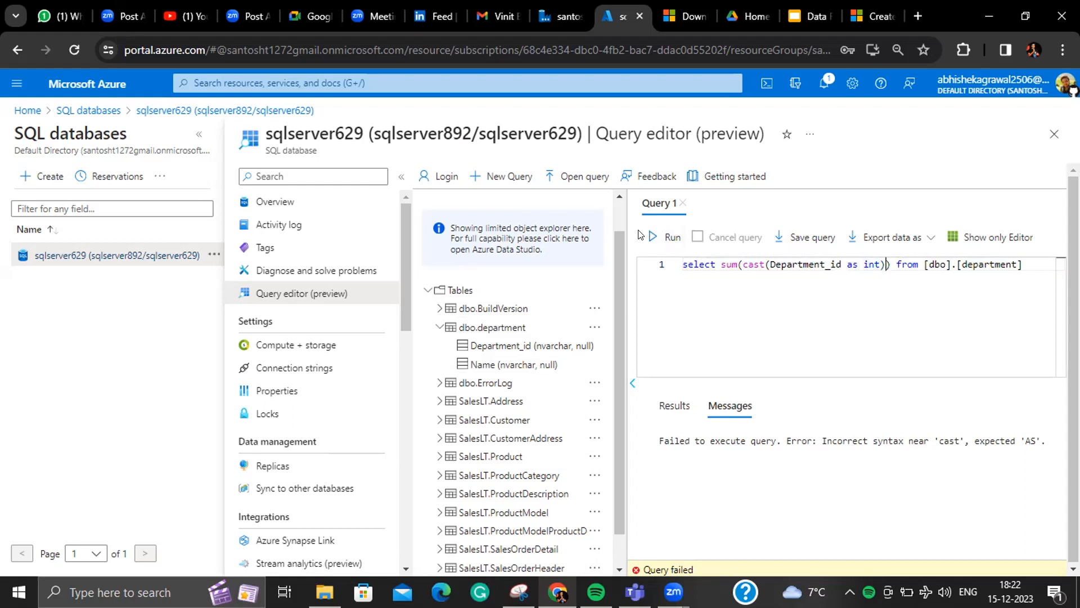
click(663, 235)
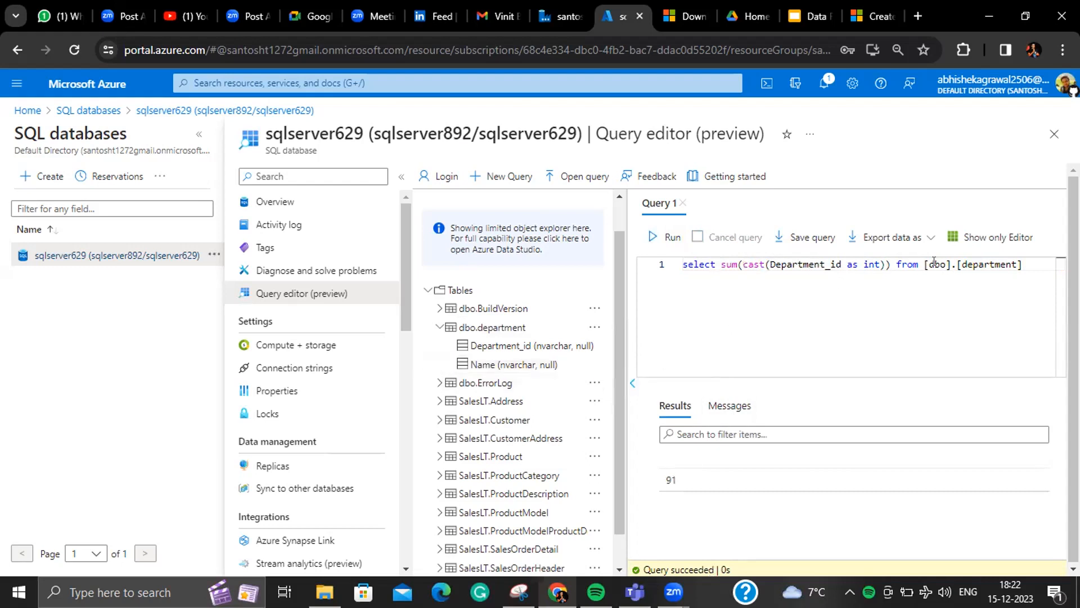
- Replace the query with the start of a create department_schema statement
drag(1024, 261, 675, 265)
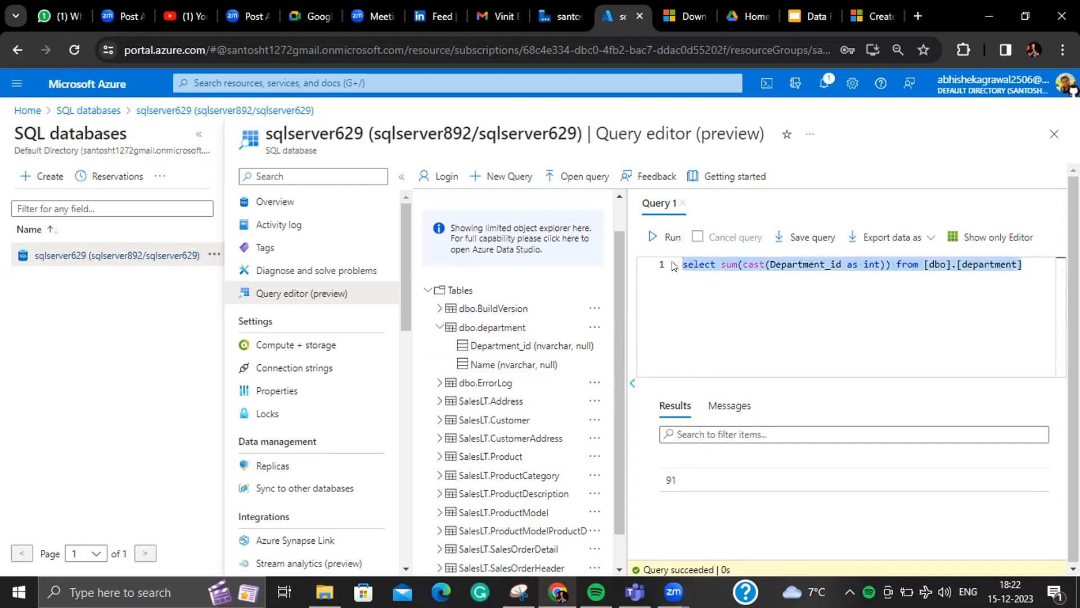
key(BackSpace)
text(create dep)
key(BackSpace)
text(partment)
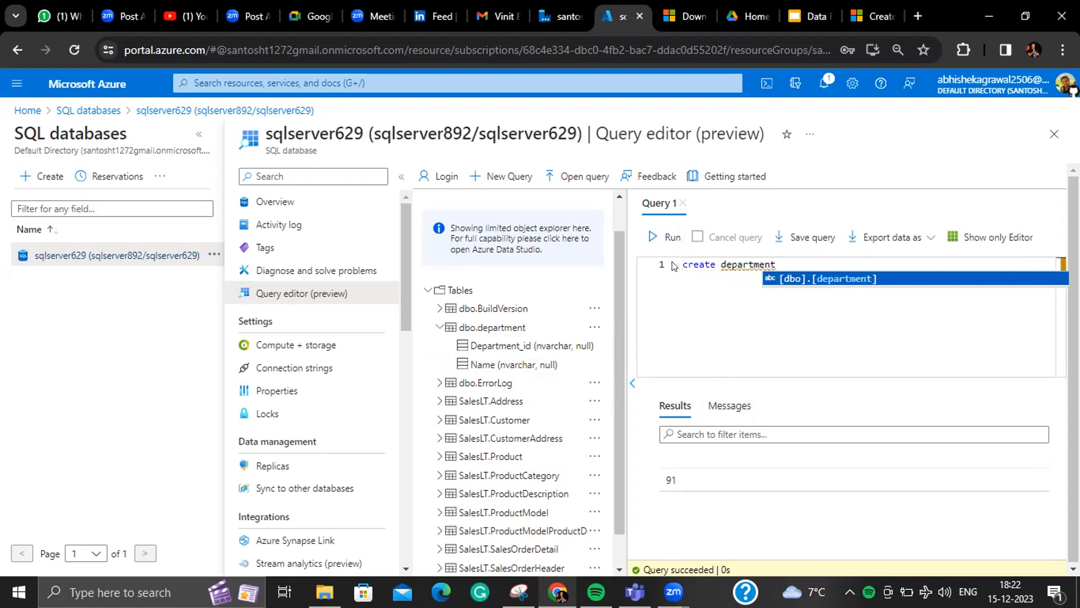
text(_schema )
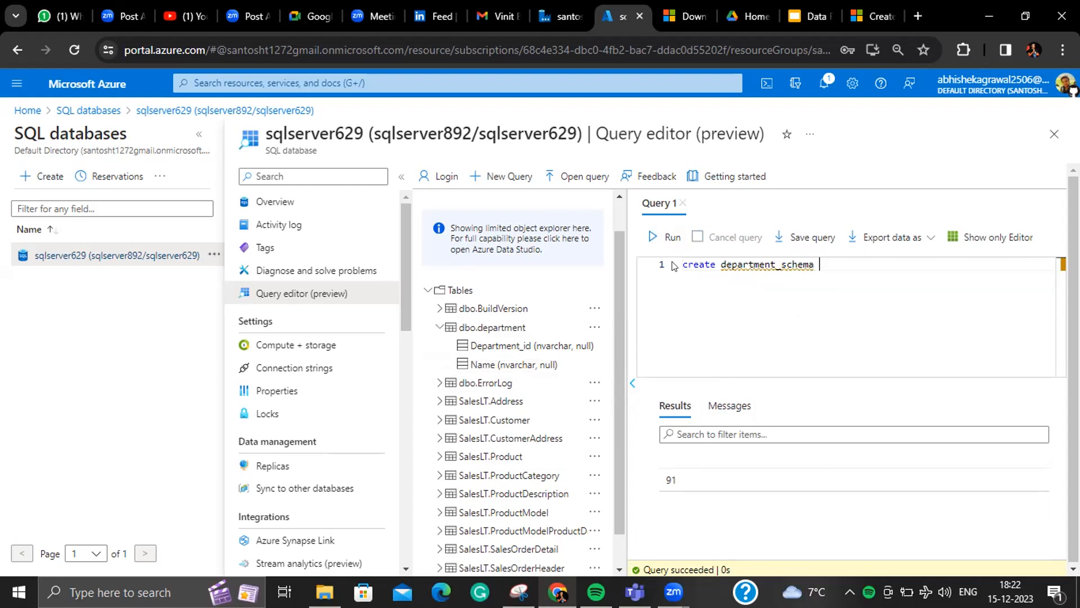
text(()
- Run create table department_schema (Department_id int, Name varchar(250)); and confirm Query succeeded
key(Return)
text(Dep)
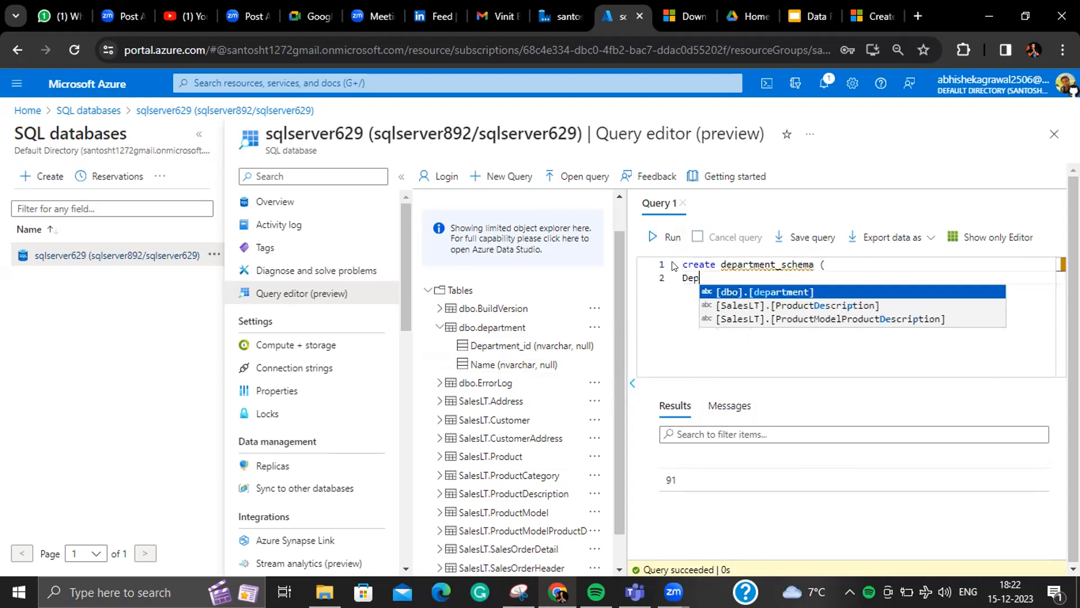
text(artment)
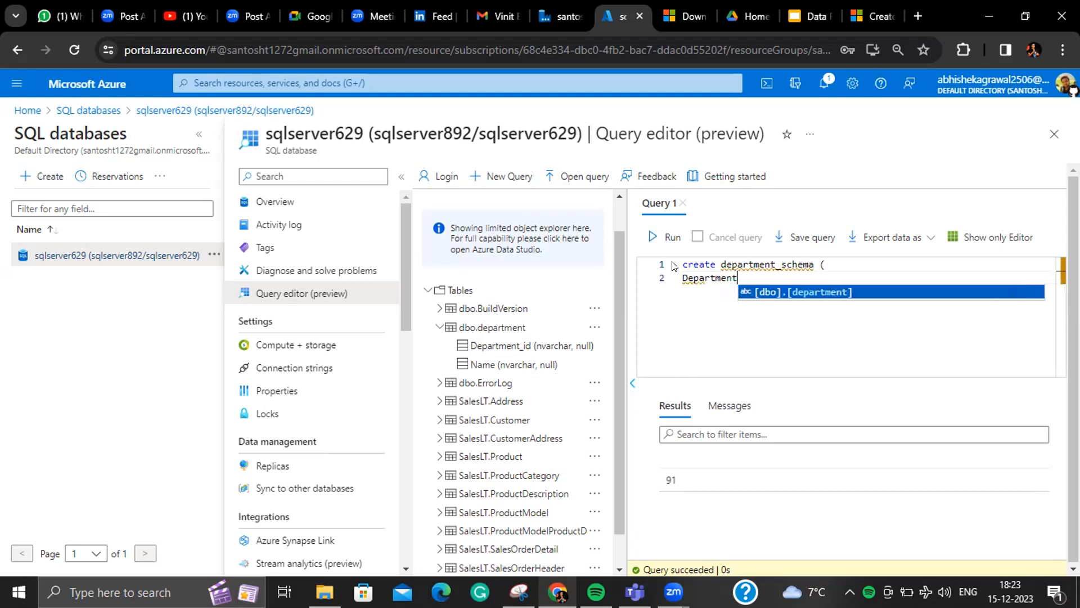
text(_id int,)
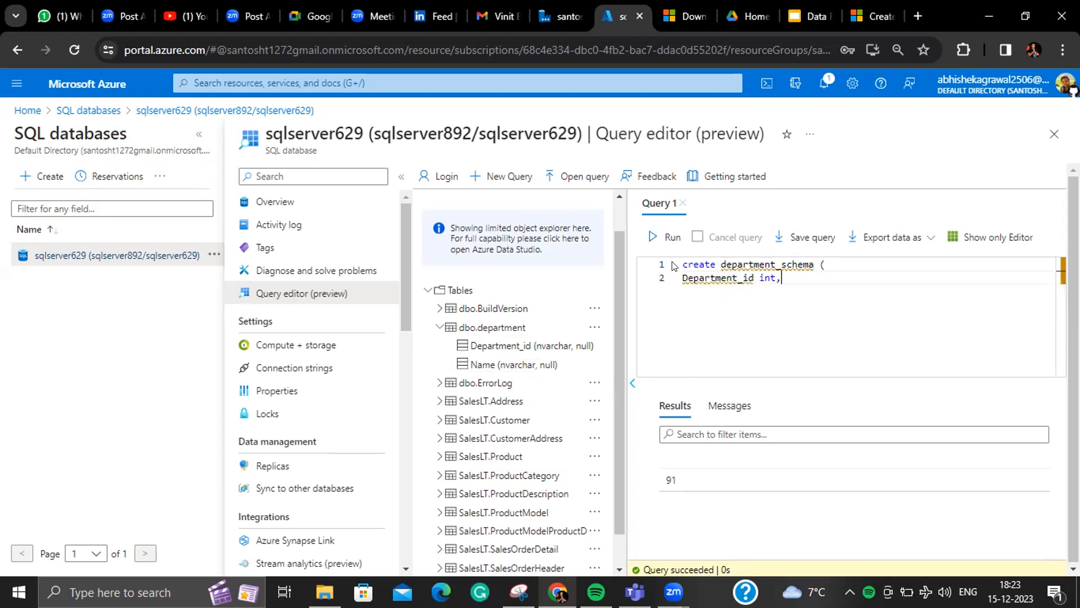
key(Return)
text(Name varchar)
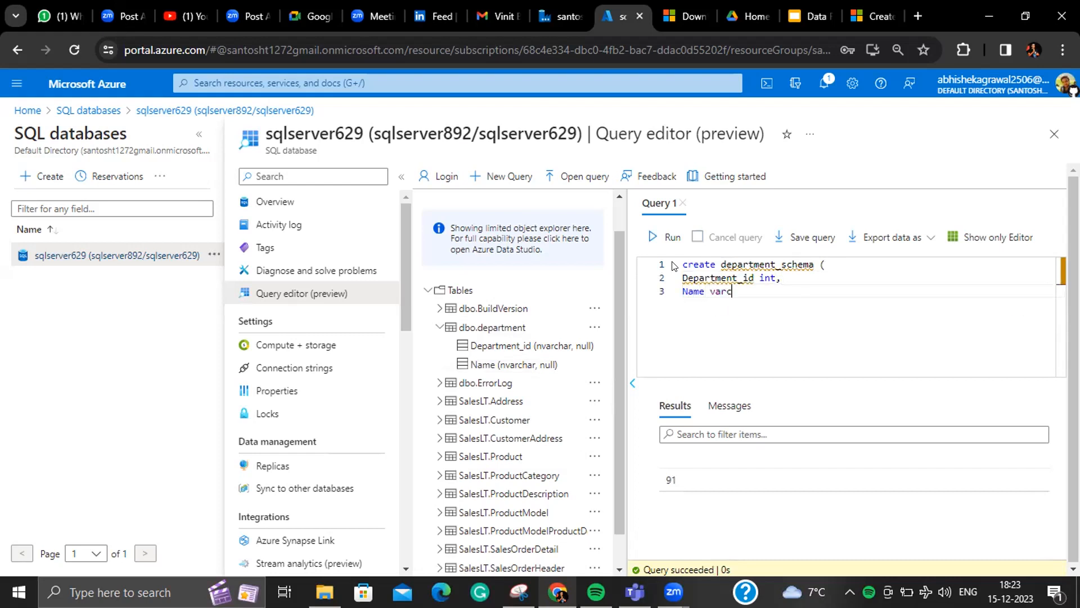
text((250)))
click(720, 264)
text(table)
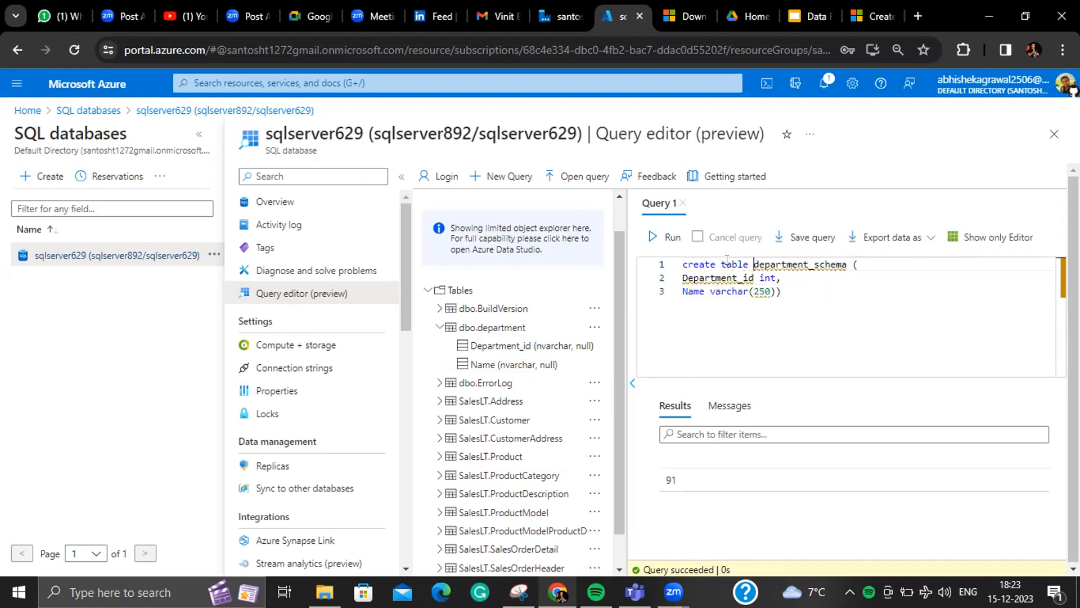
click(803, 286)
text(;)
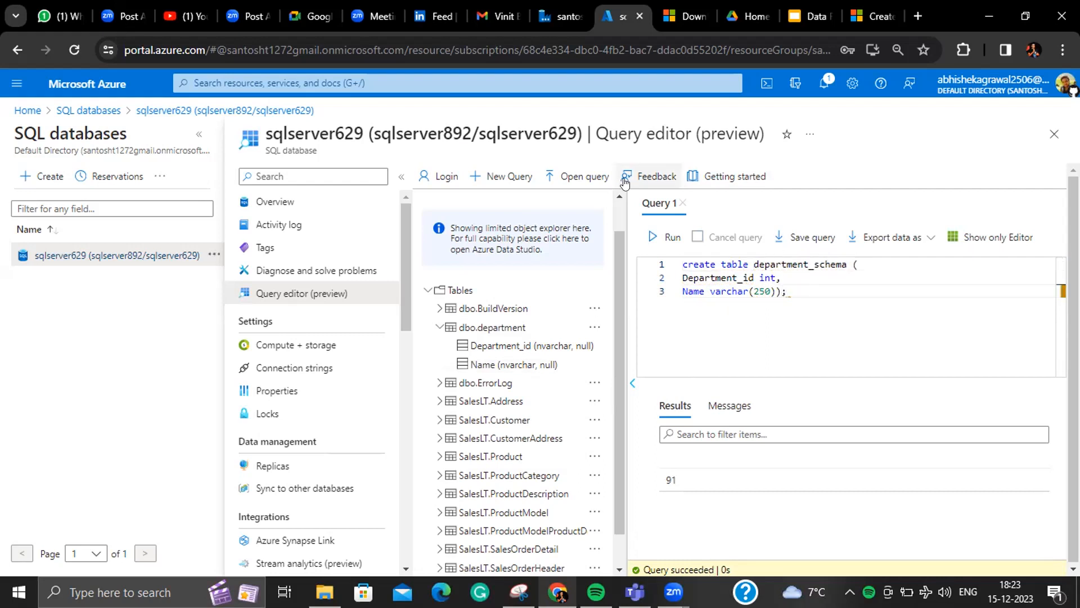
click(667, 238)
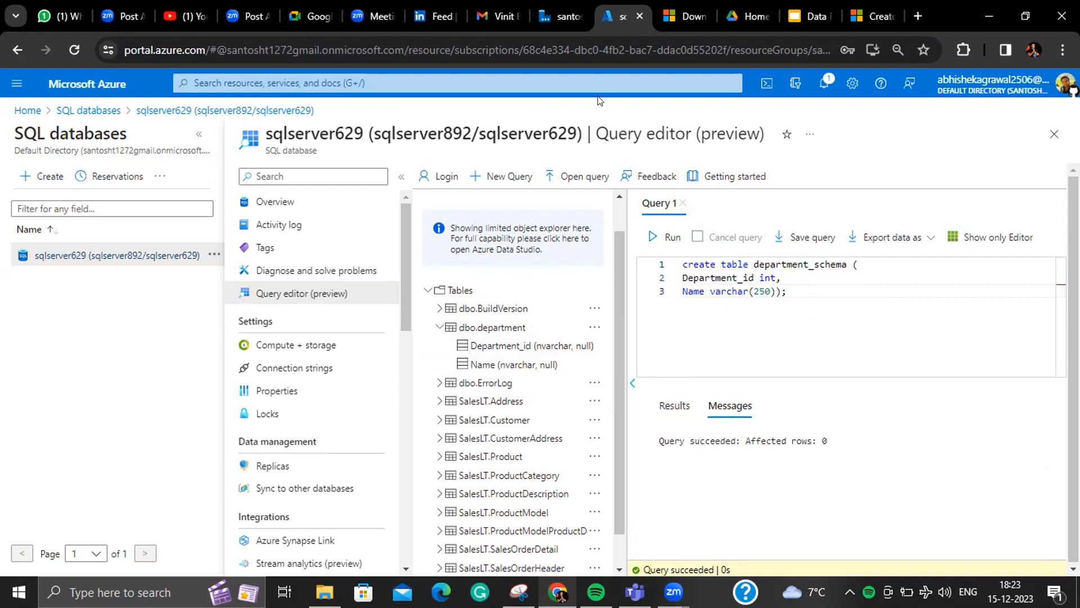
key(ctrl+shift+Tab)
- Set the sink Table option to None and point AzureSqlTable1 at dbo.department_schema
click(717, 248)
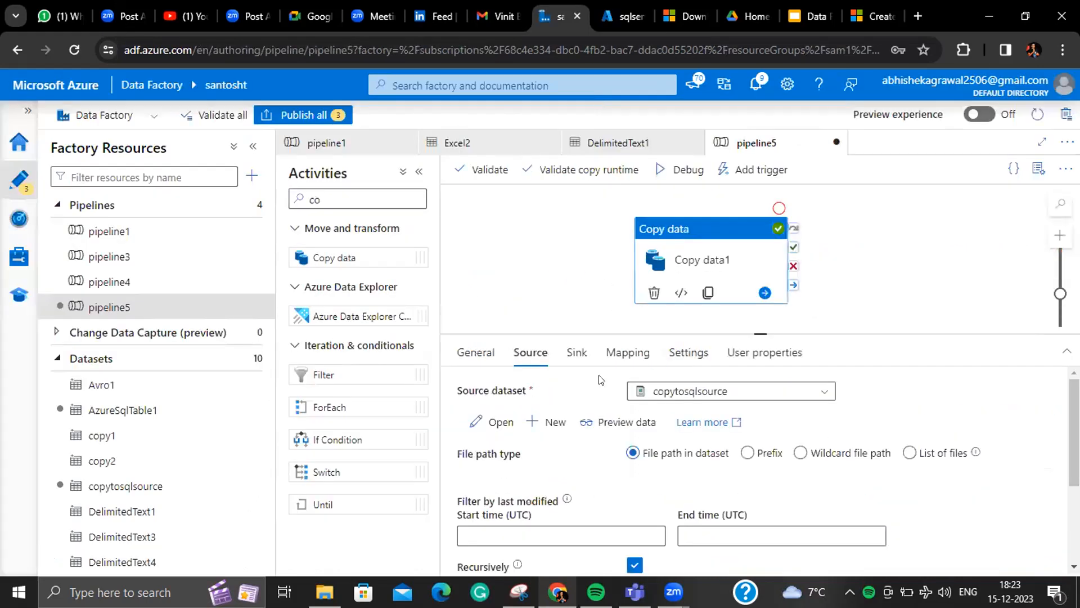
click(577, 352)
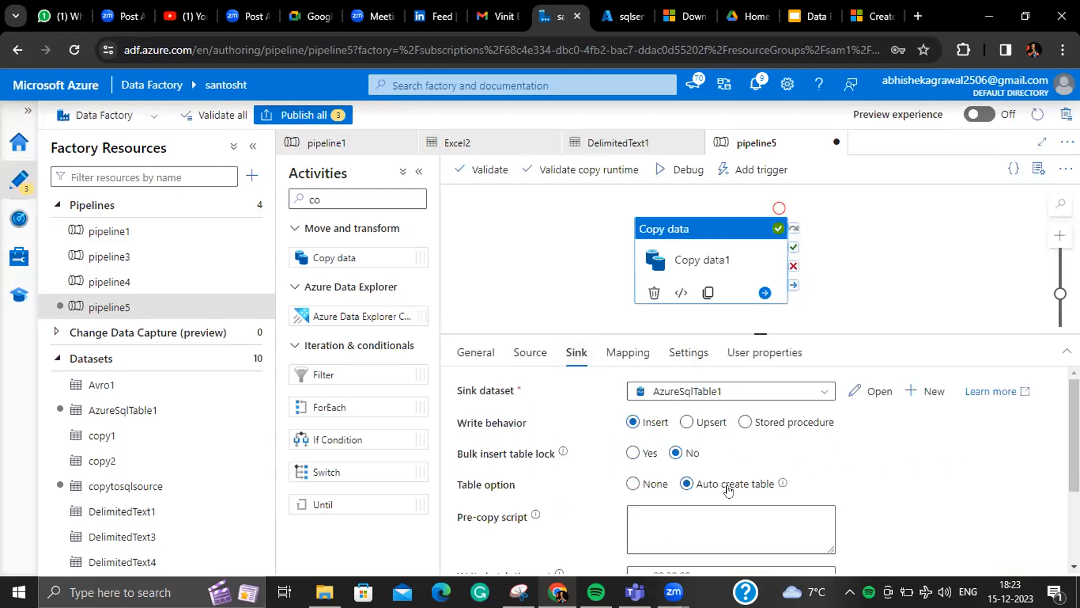
click(632, 483)
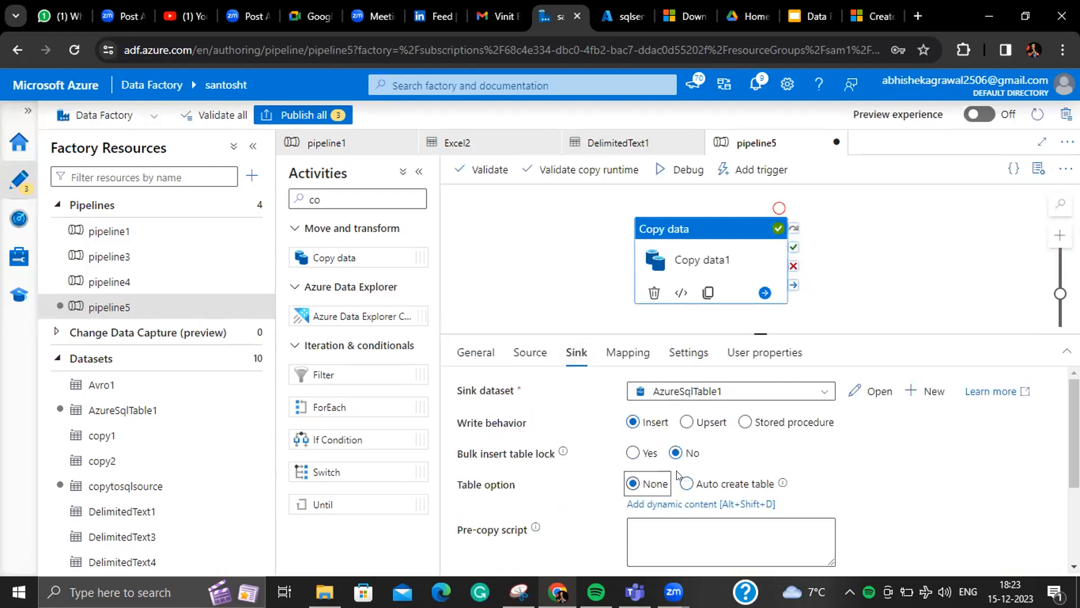
click(868, 394)
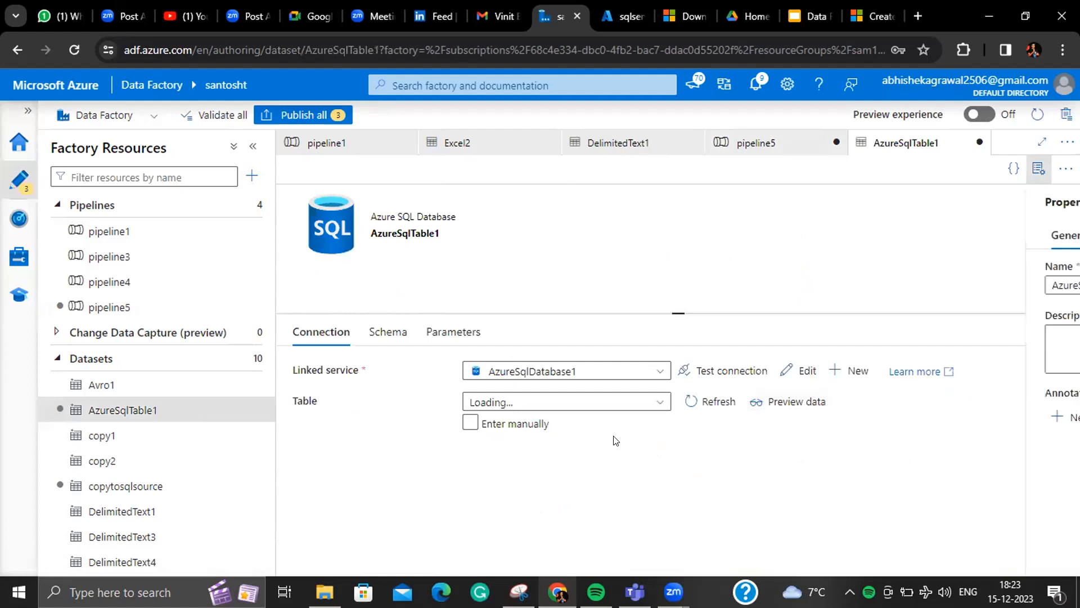
click(582, 426)
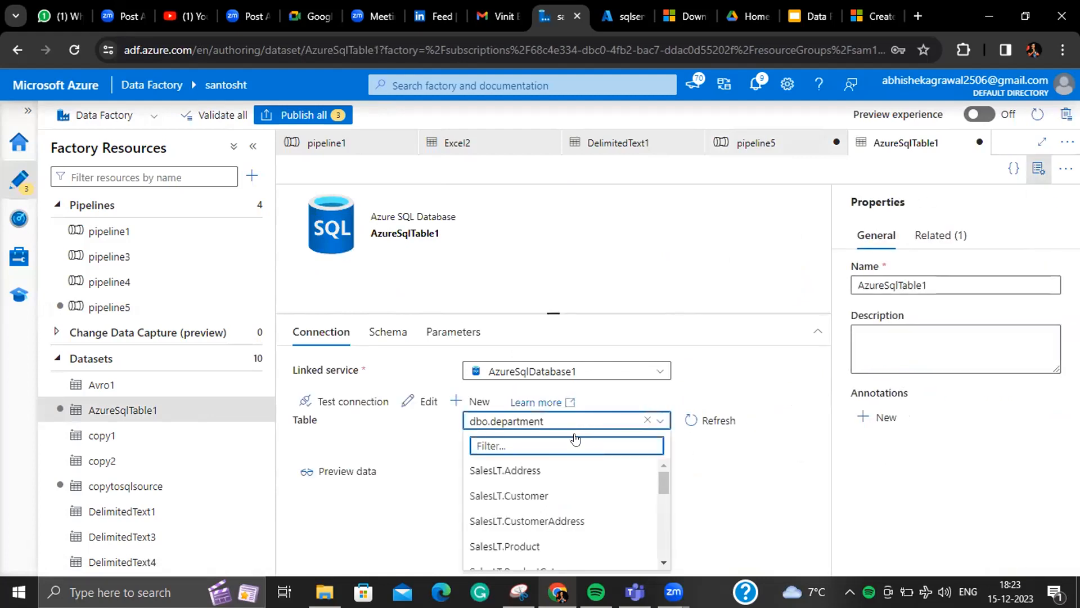
text(c)
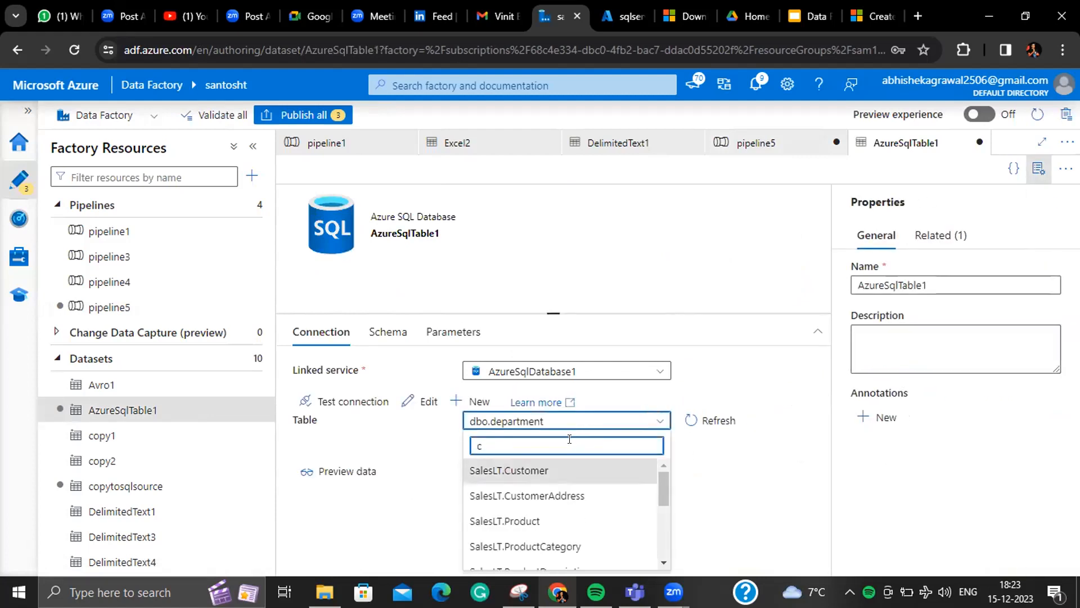
key(BackSpace)
text(sch)
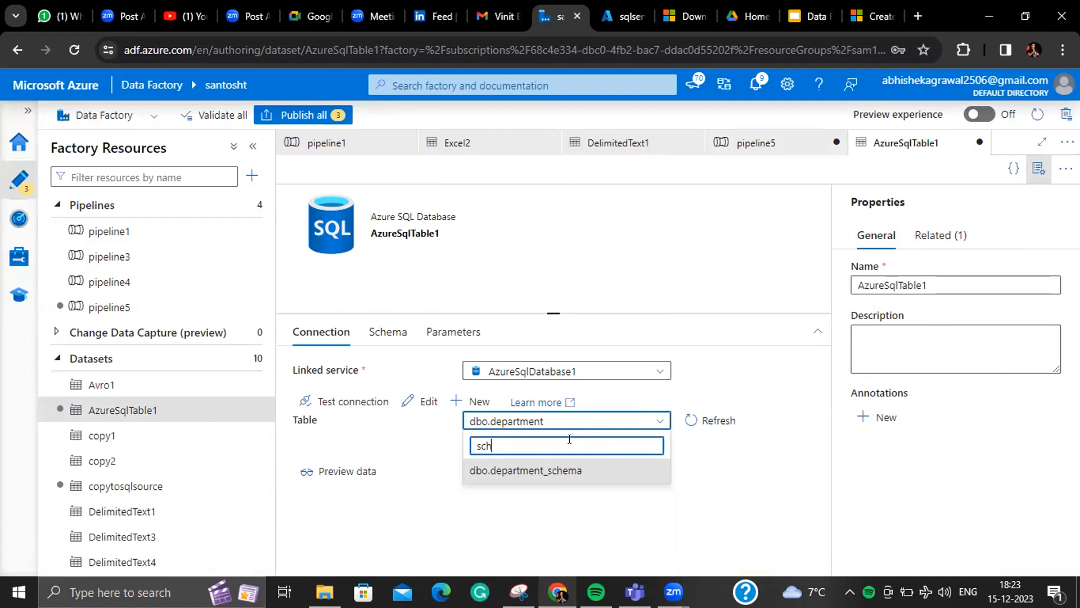
click(569, 467)
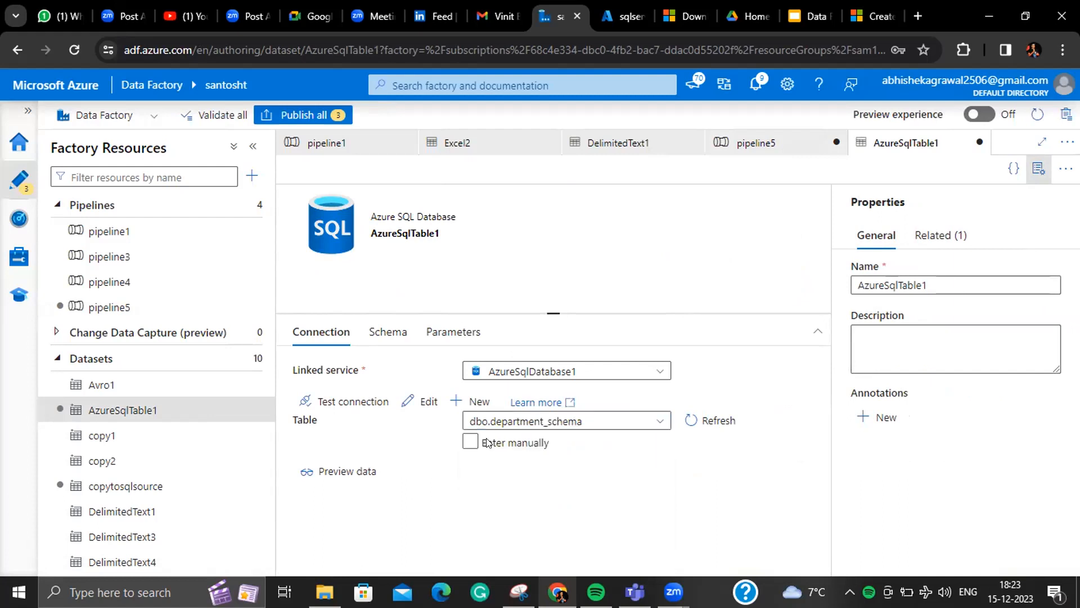
- Debug-run pipeline5 until Copy data1 succeeds in 21s
click(156, 308)
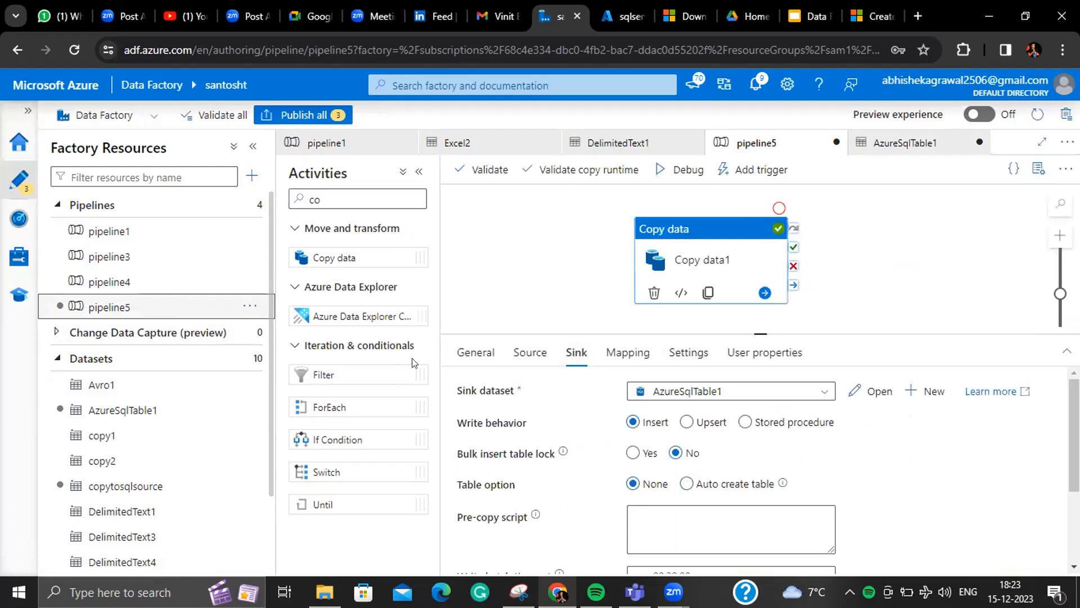
click(680, 171)
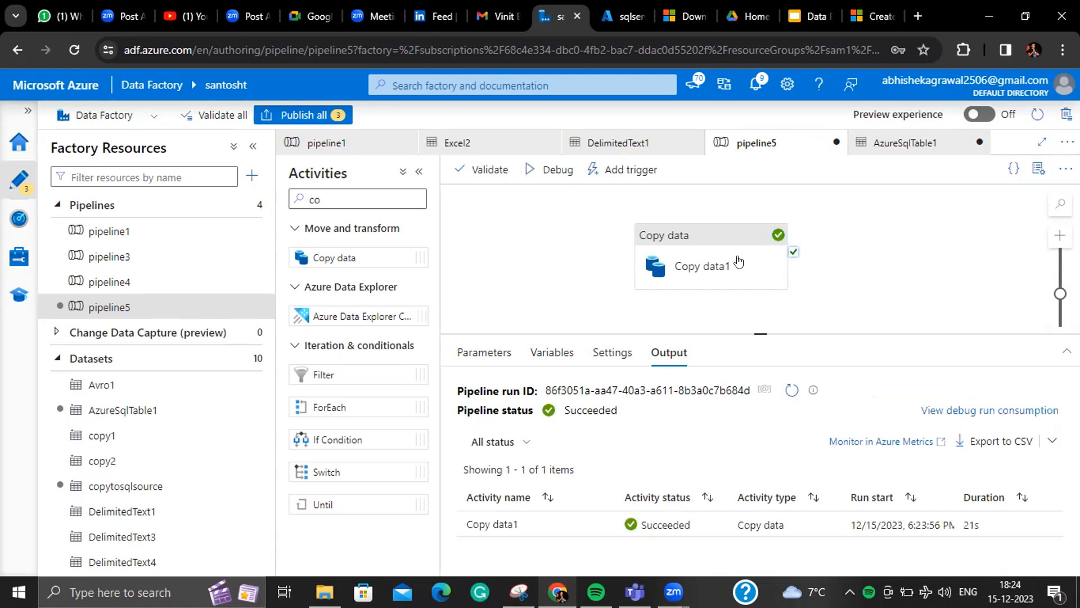
click(618, 16)
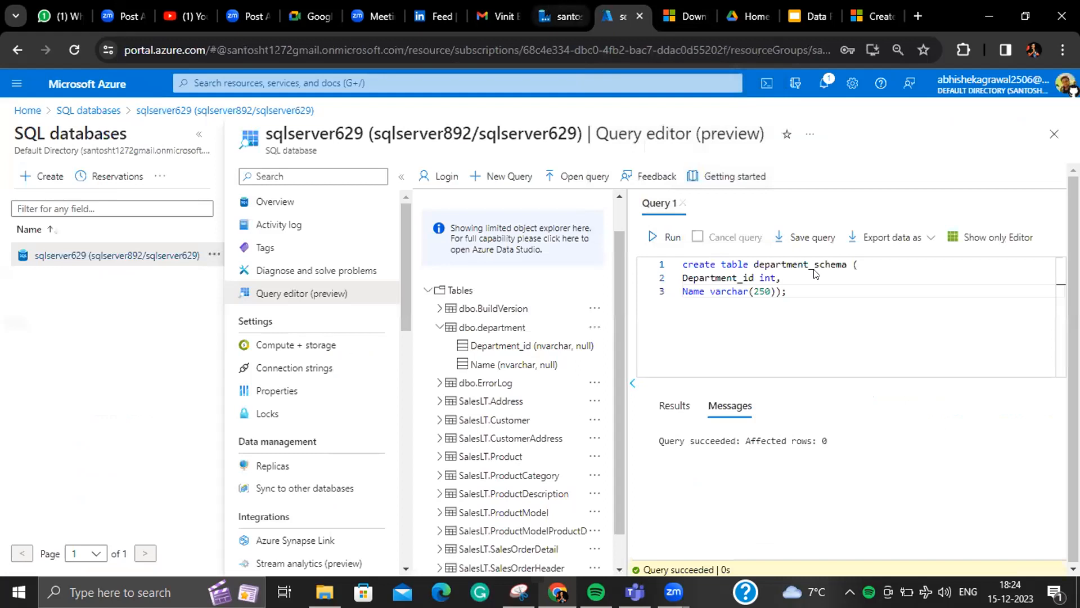
- Run select * from [dbo].[department_schema], confirming the Finance, Marketing and Human Resource rows arrived
drag(788, 292, 663, 262)
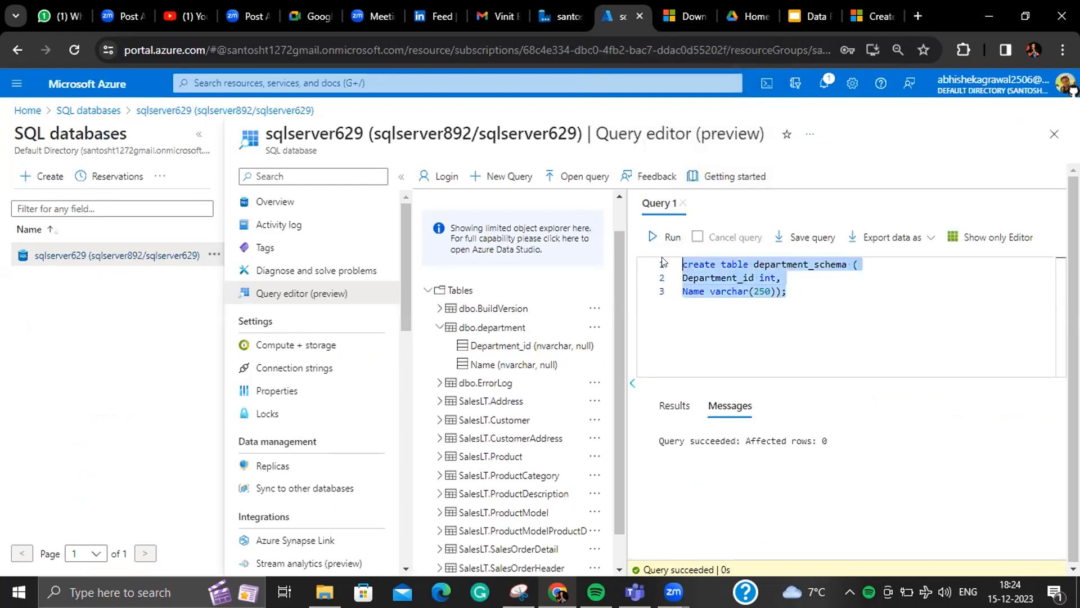
text(select * from dep)
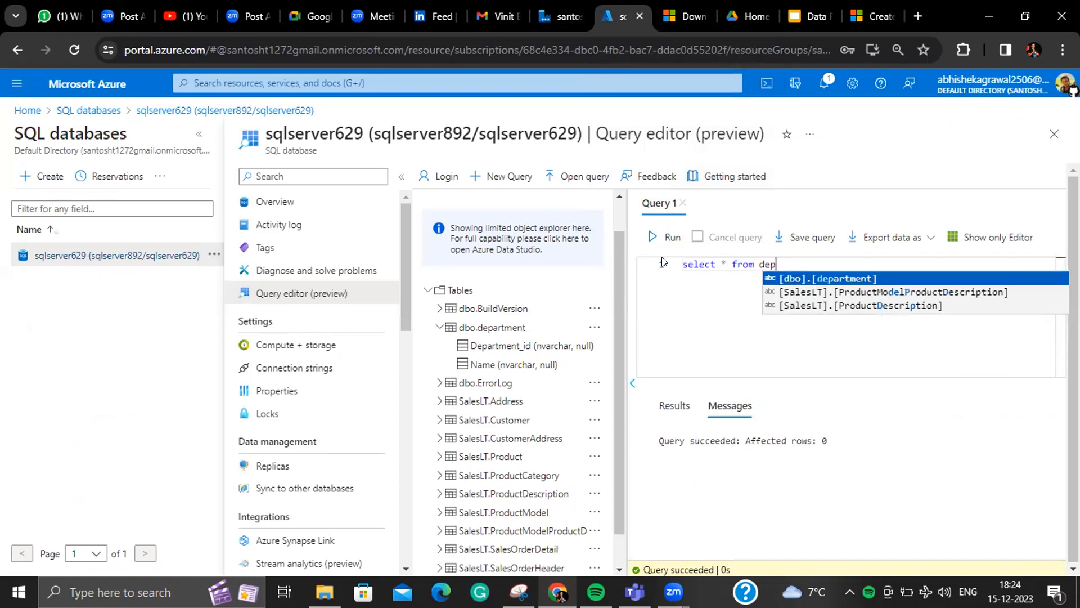
text(arment_s)
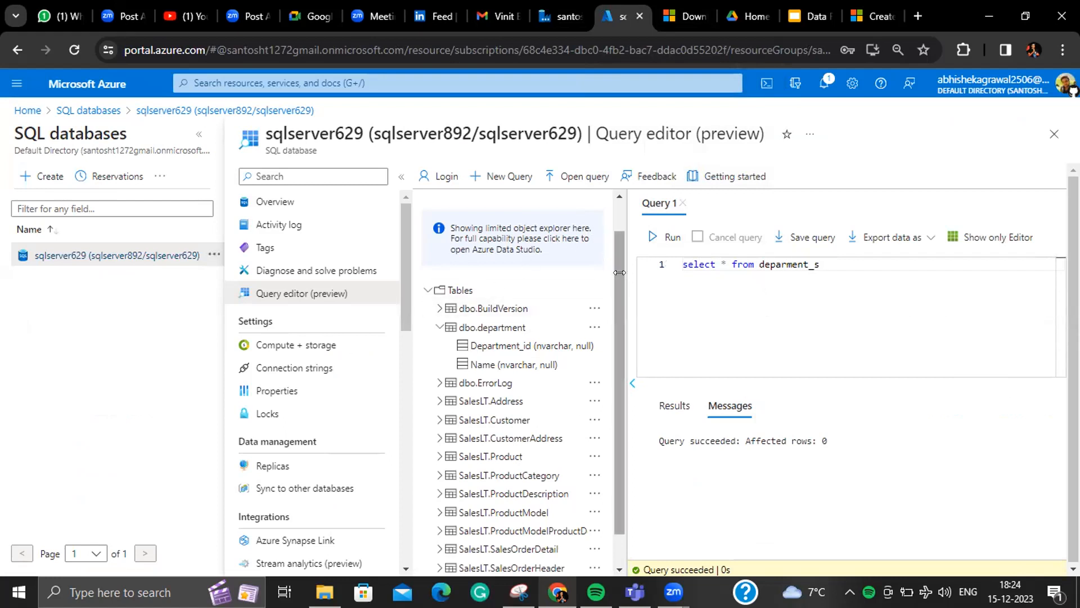
drag(618, 258, 614, 221)
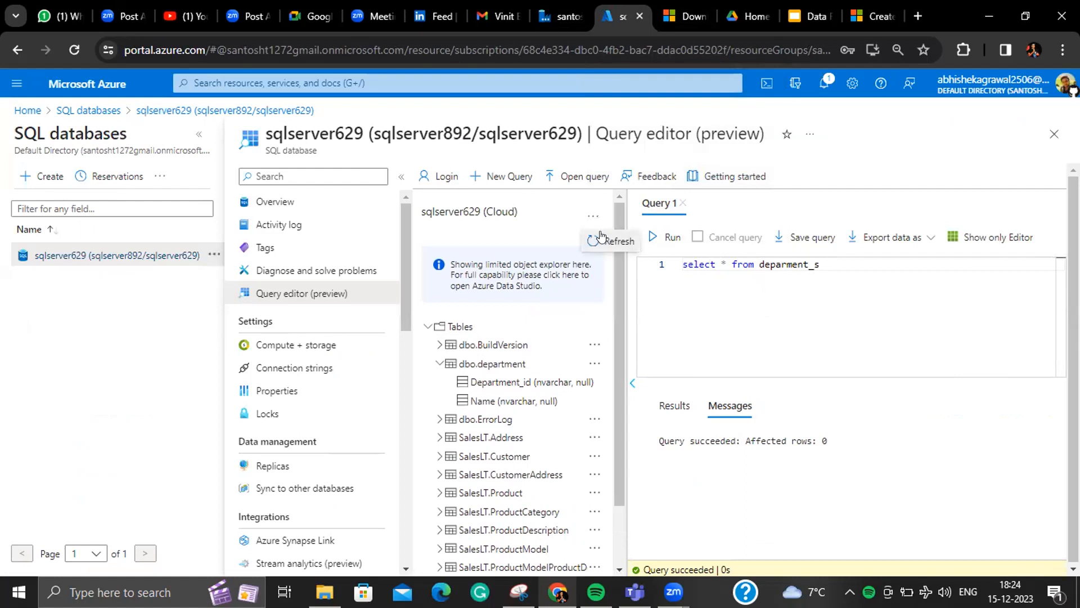
click(599, 217)
click(425, 327)
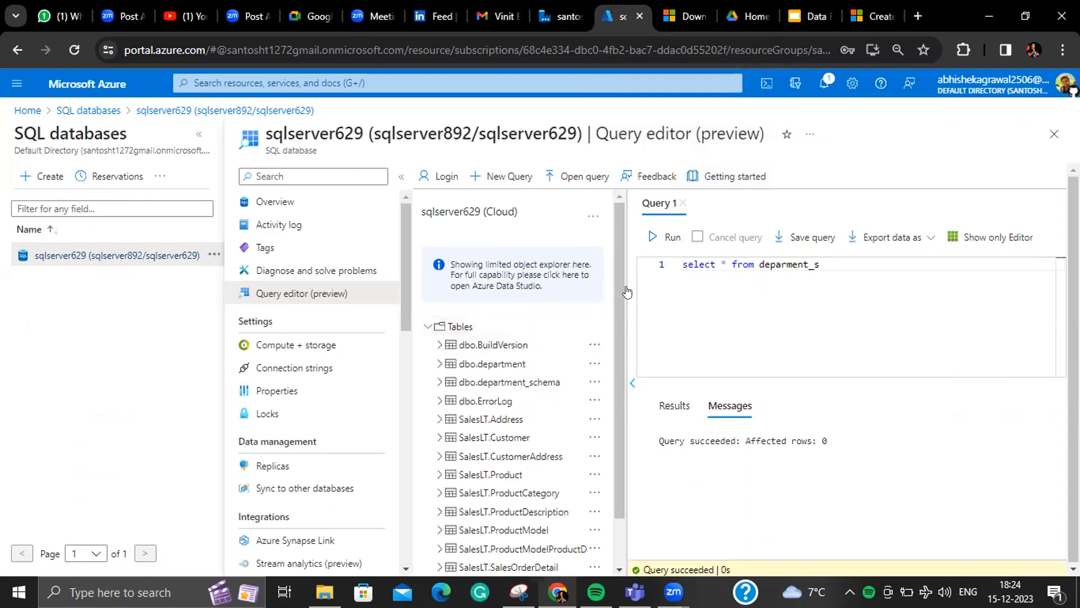
drag(617, 313, 610, 369)
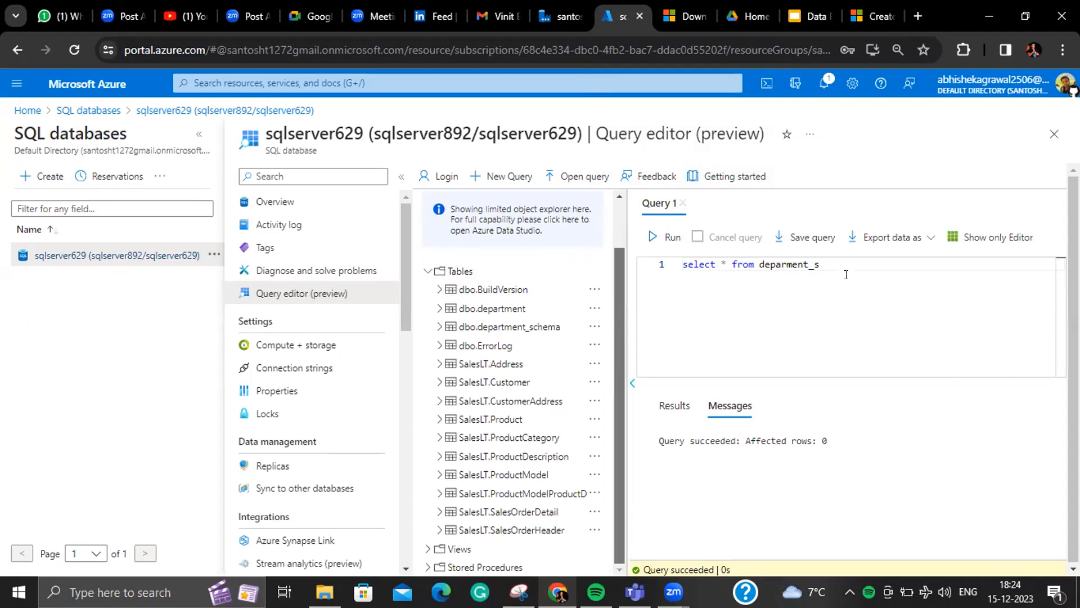
text(c)
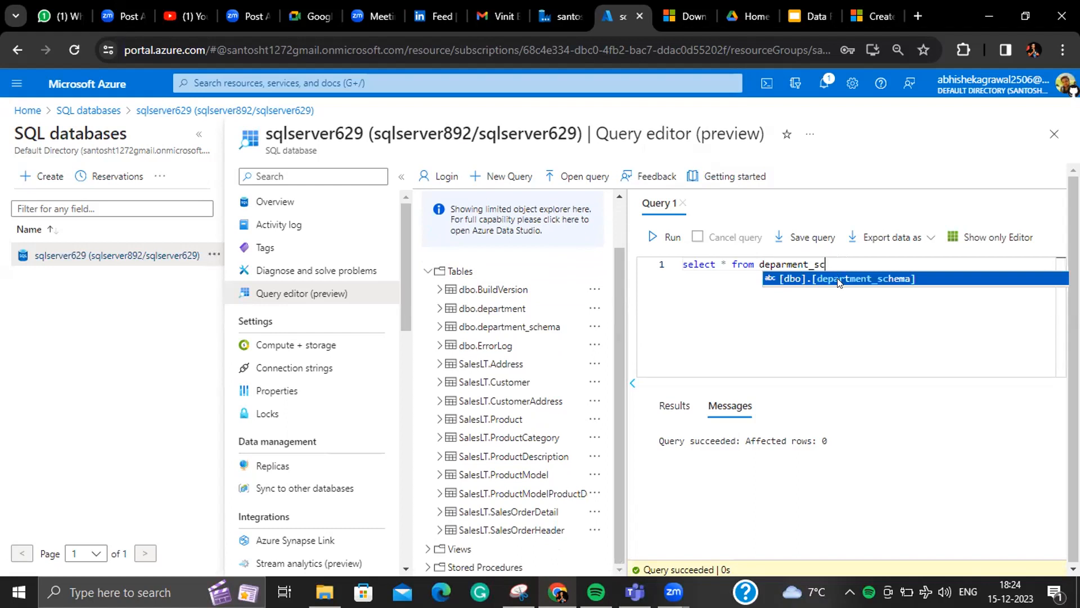
click(838, 279)
click(667, 237)
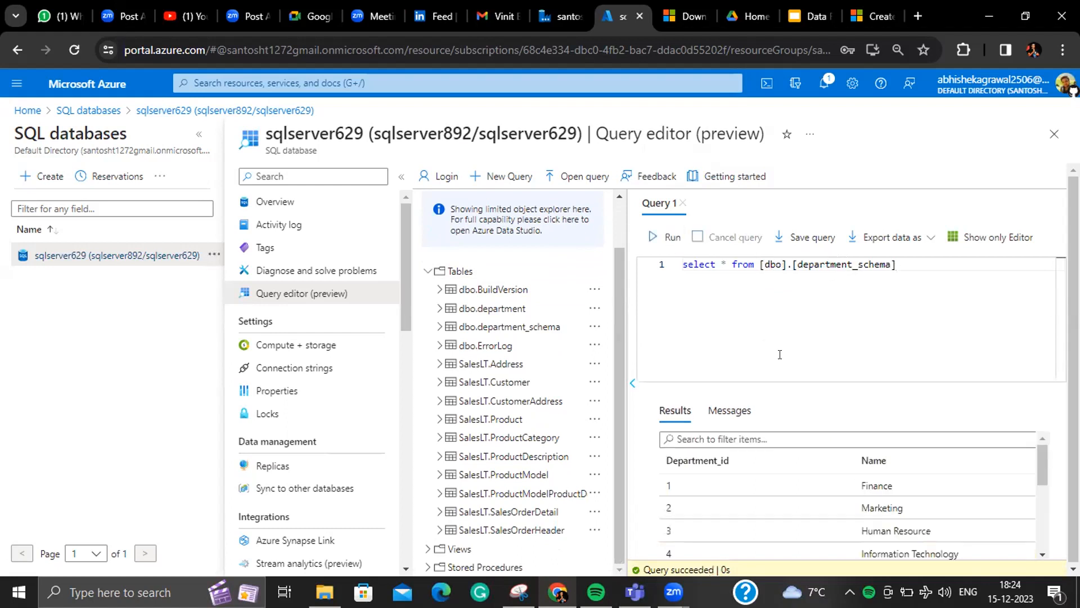
scroll(921, 489, down, 3)
scroll(921, 491, up, 3)
click(440, 326)
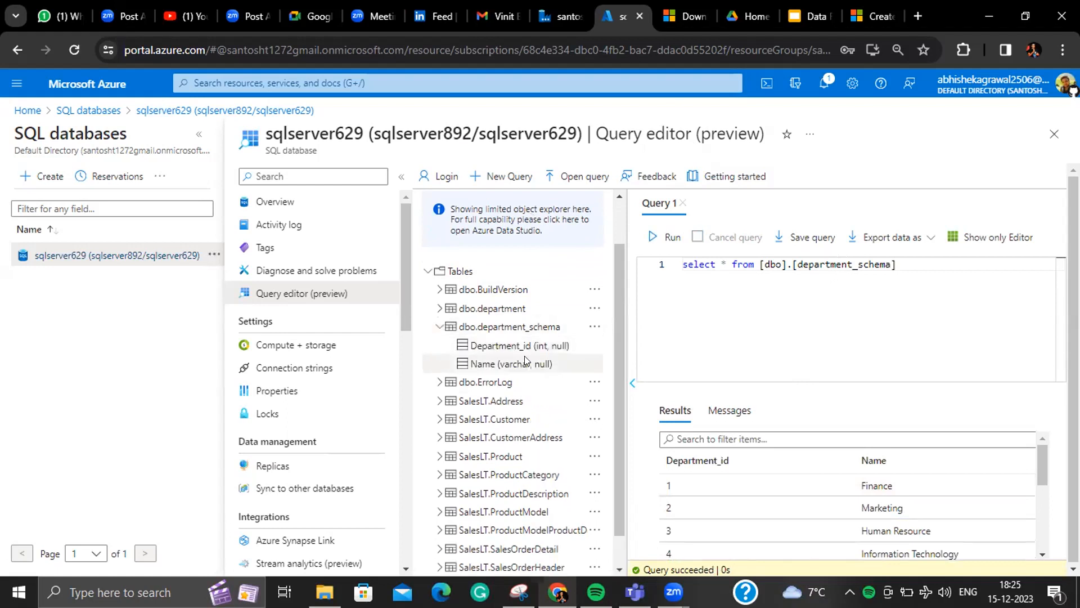
click(560, 16)
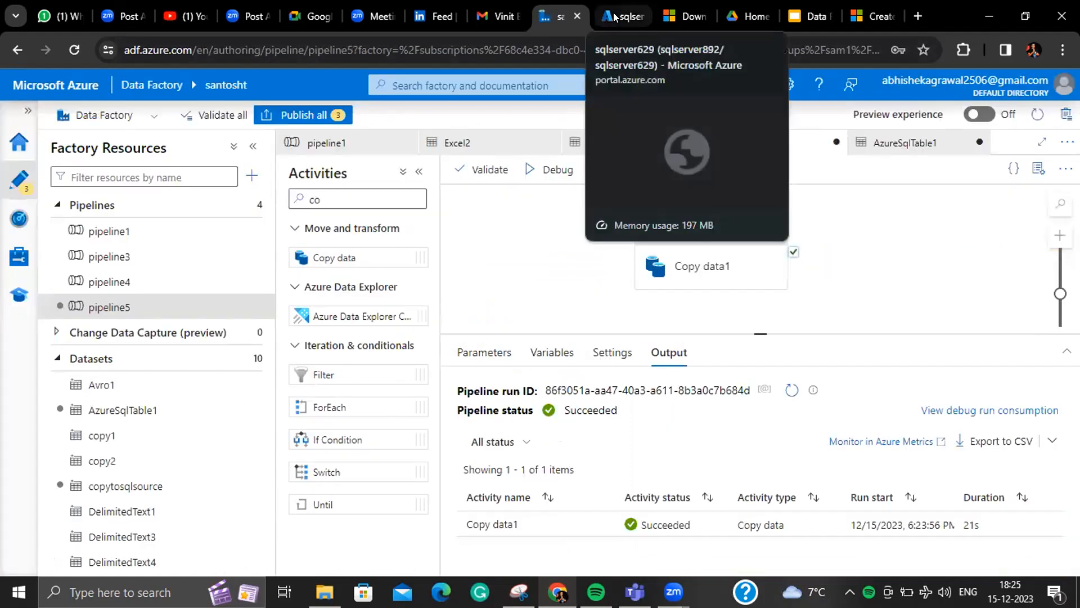
- Import schemas on Copy data1's Mapping tab to map Department_id and Name
click(681, 284)
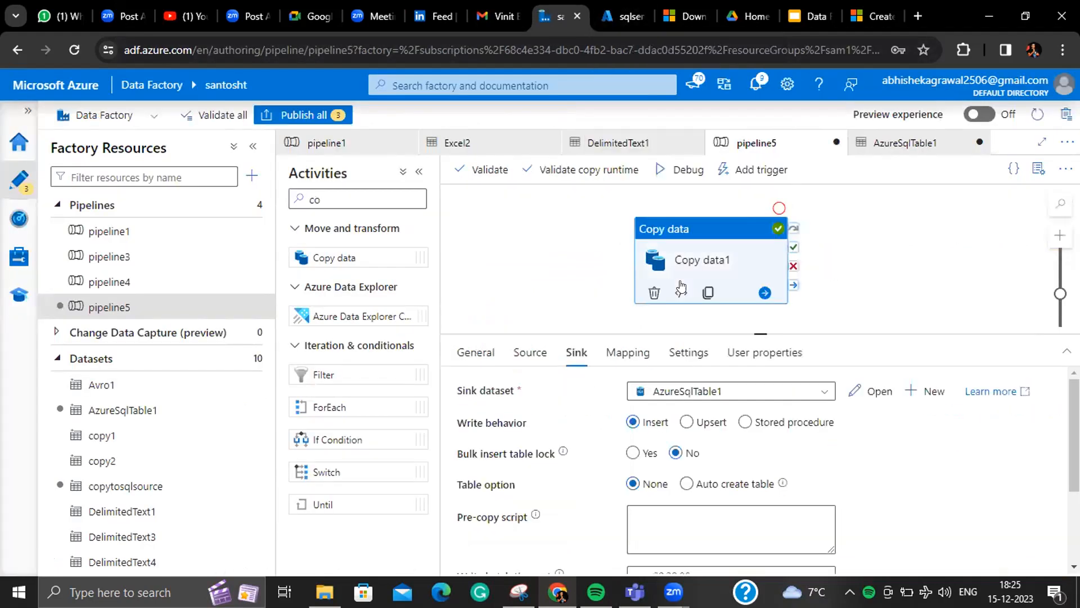
click(607, 351)
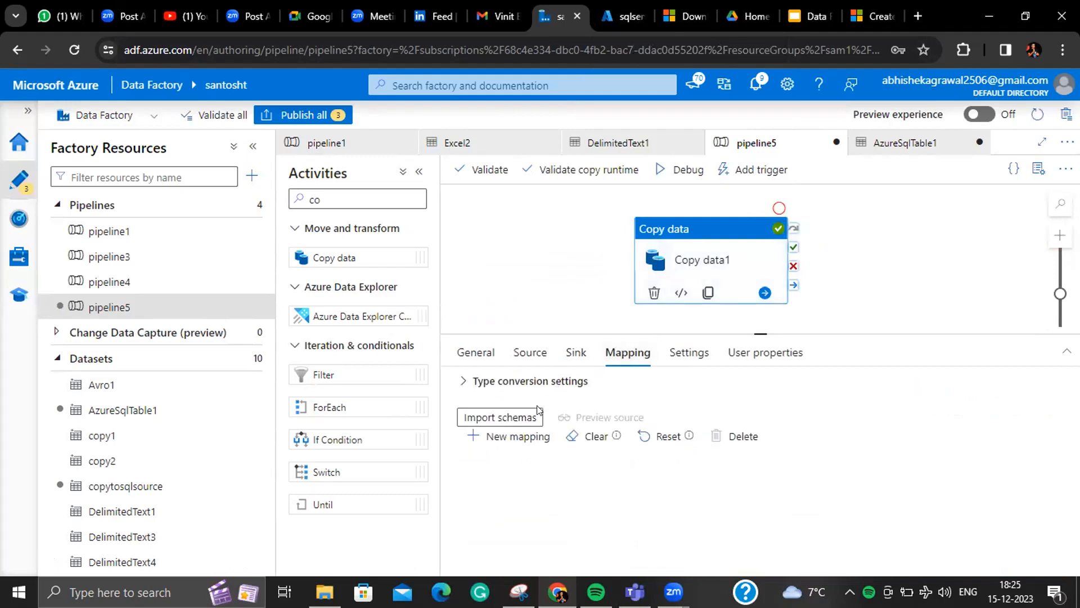
click(505, 417)
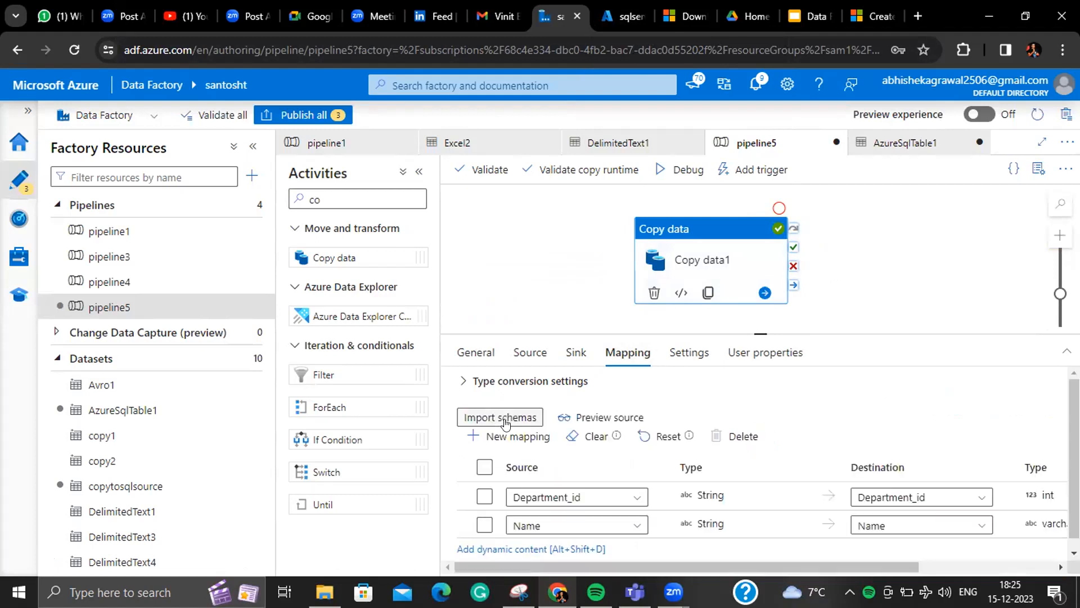
click(623, 16)
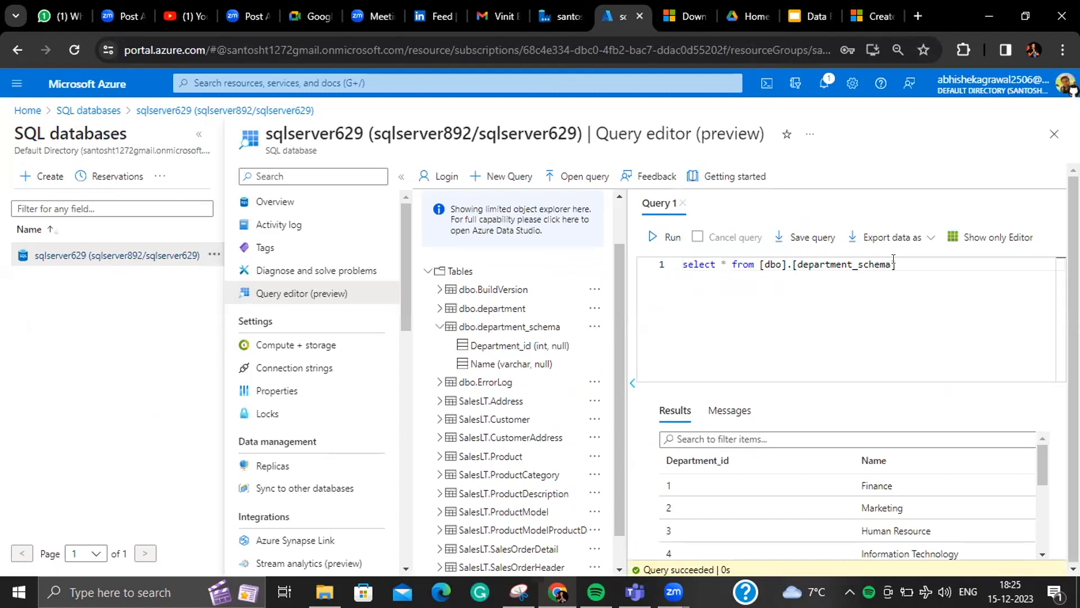
- Replace the query with create table deparmentx (id int, name varchar(255)); and run it
drag(894, 263, 638, 272)
key(BackSpace)
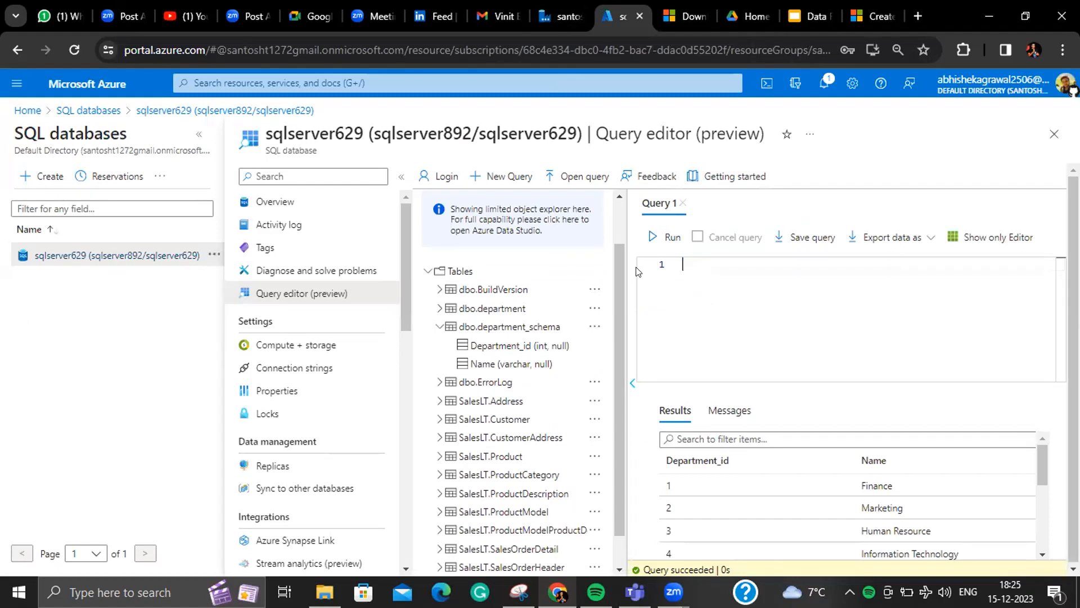
text(create table d)
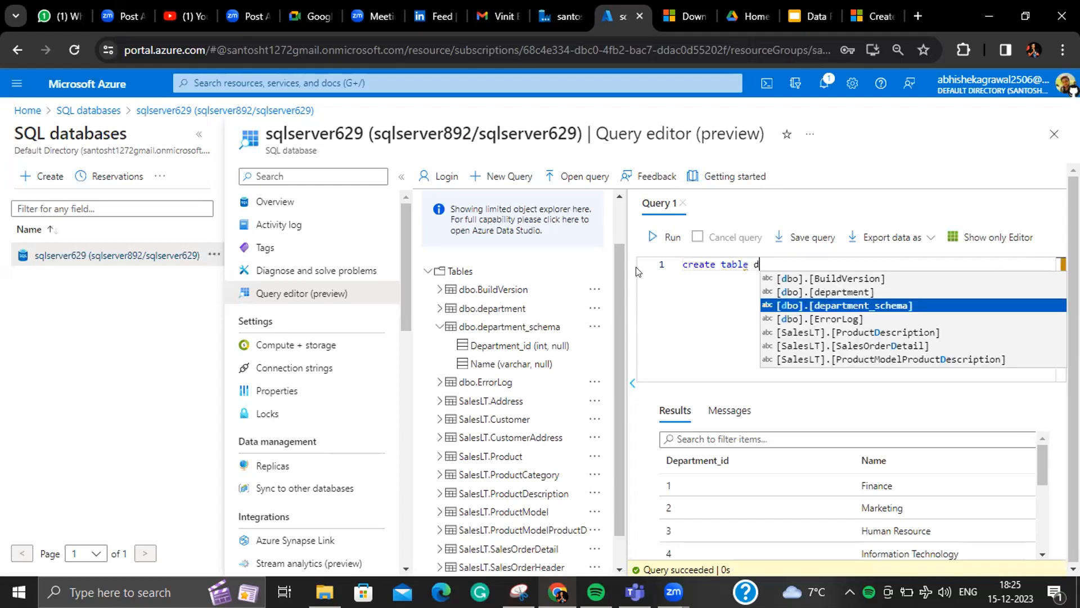
text(eparment)
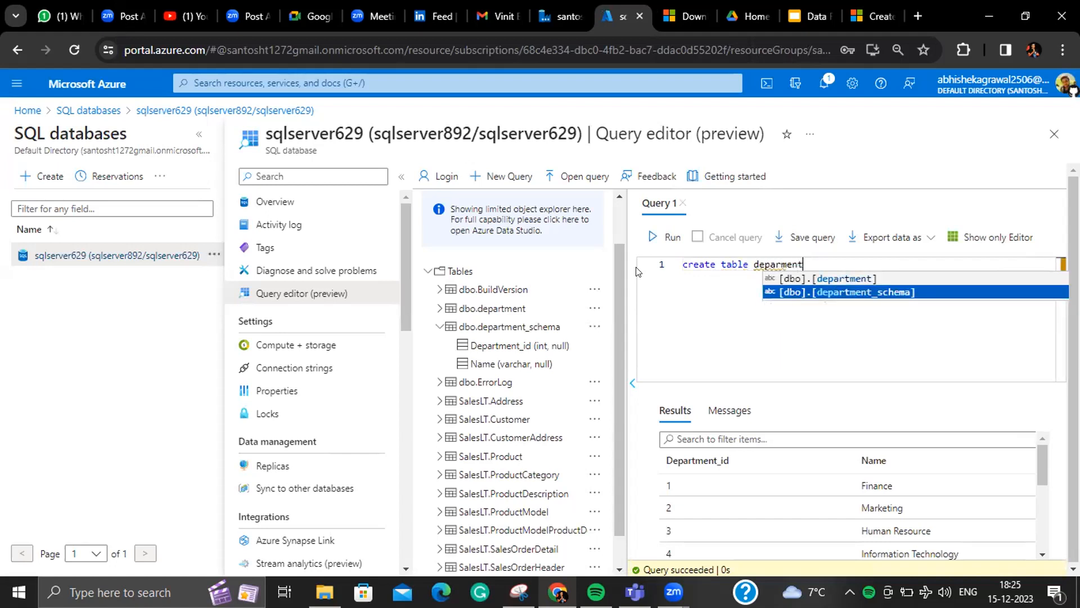
text(x ()
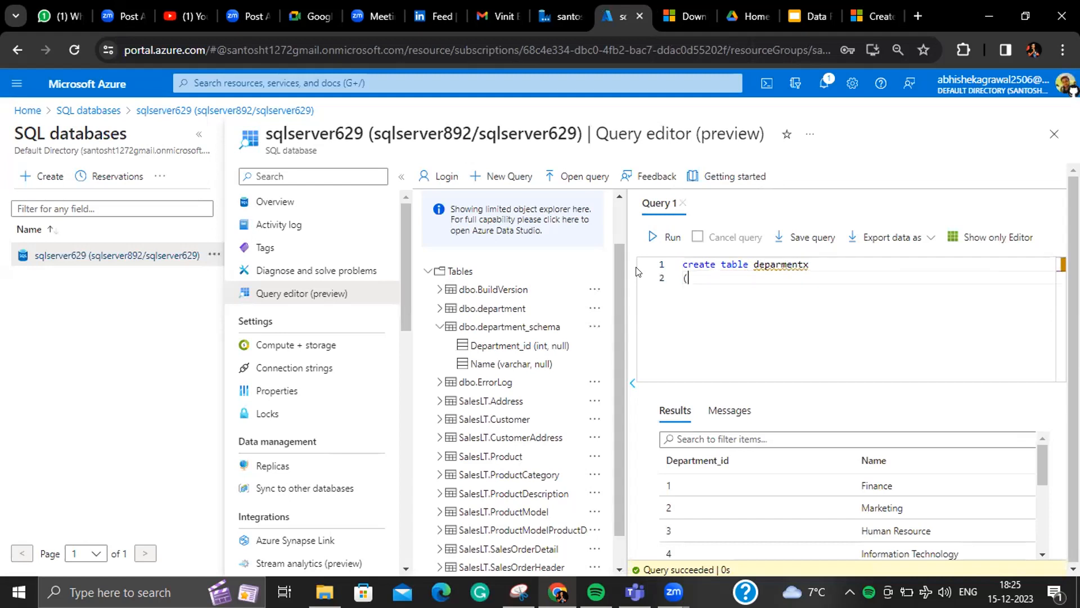
text( id int,)
key(Return)
text(name int)
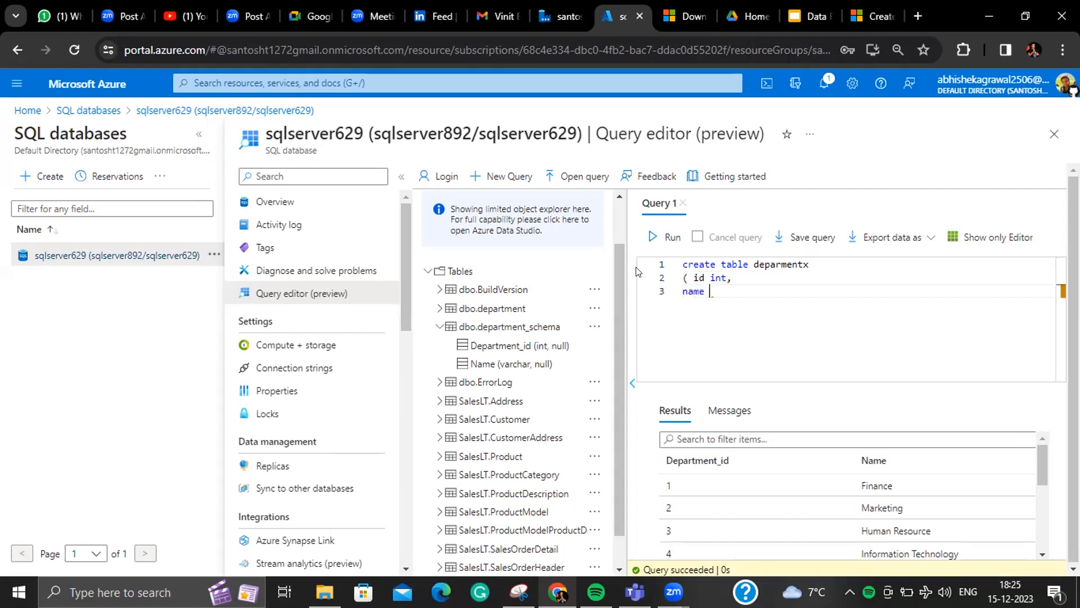
key(BackSpace)
key(BackSpace)
key(BackSpace)
text(varchar(255));)
click(666, 236)
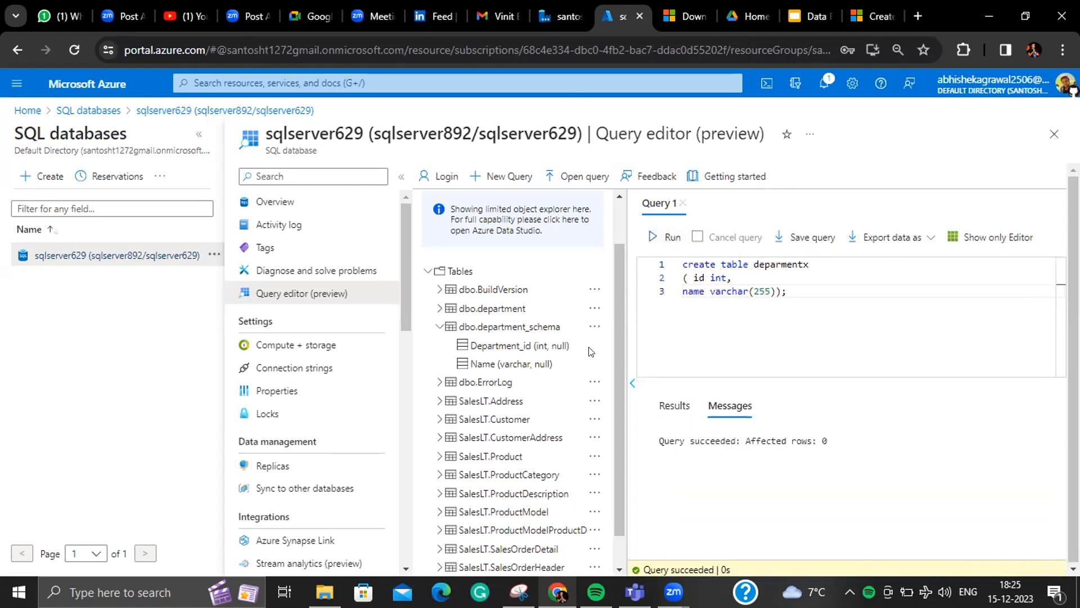
key(ctrl+shift+Tab)
- Refresh AzureSqlTable1's table list and choose dbo.deparmentx as its table
click(872, 391)
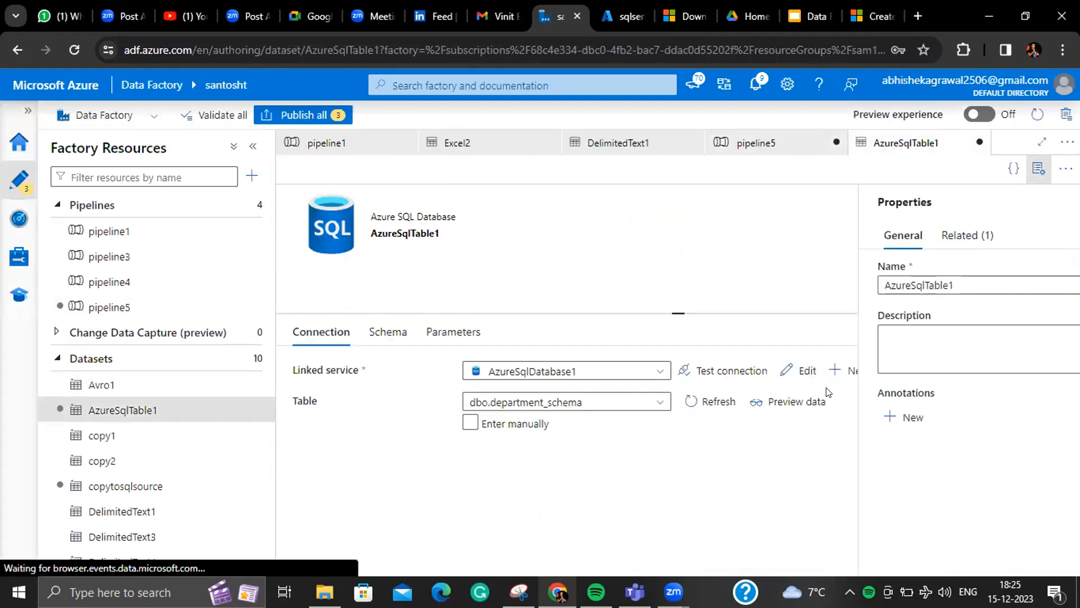
click(612, 420)
text(sch)
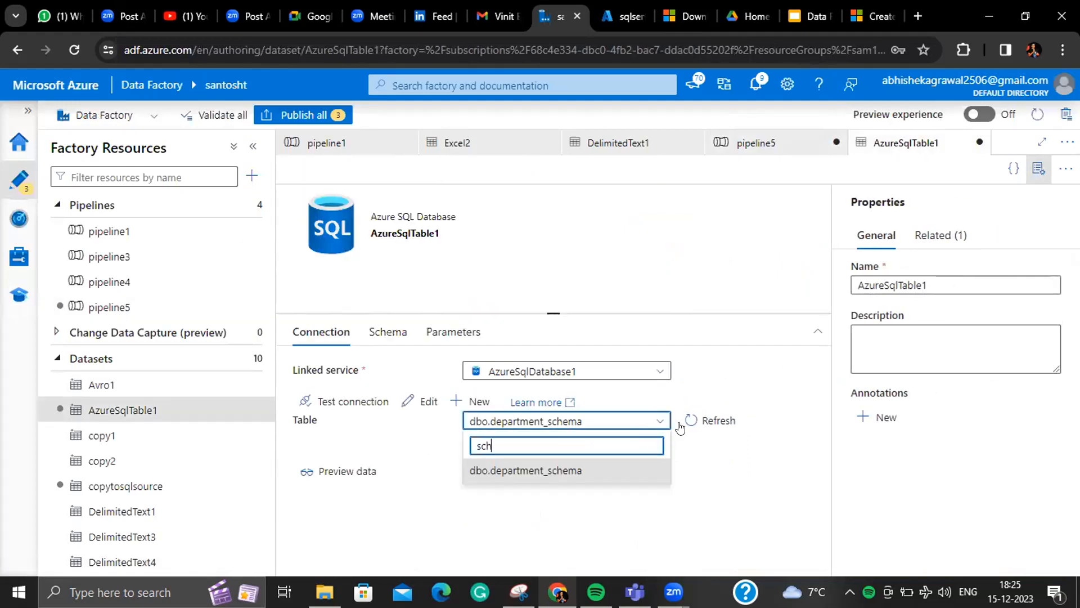
key(ctrl+a)
text(x)
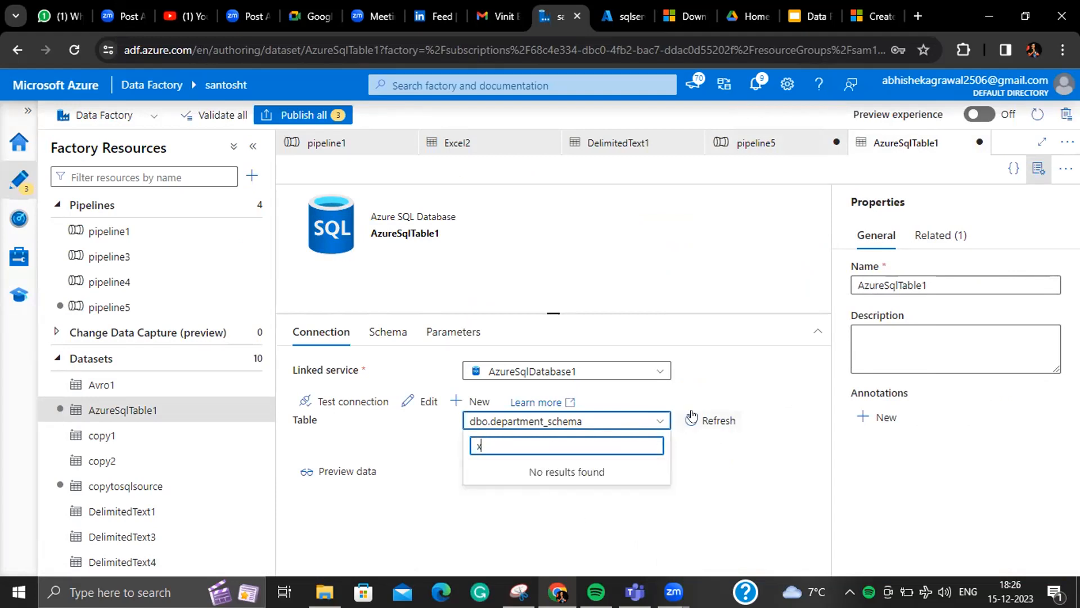
click(693, 420)
click(588, 423)
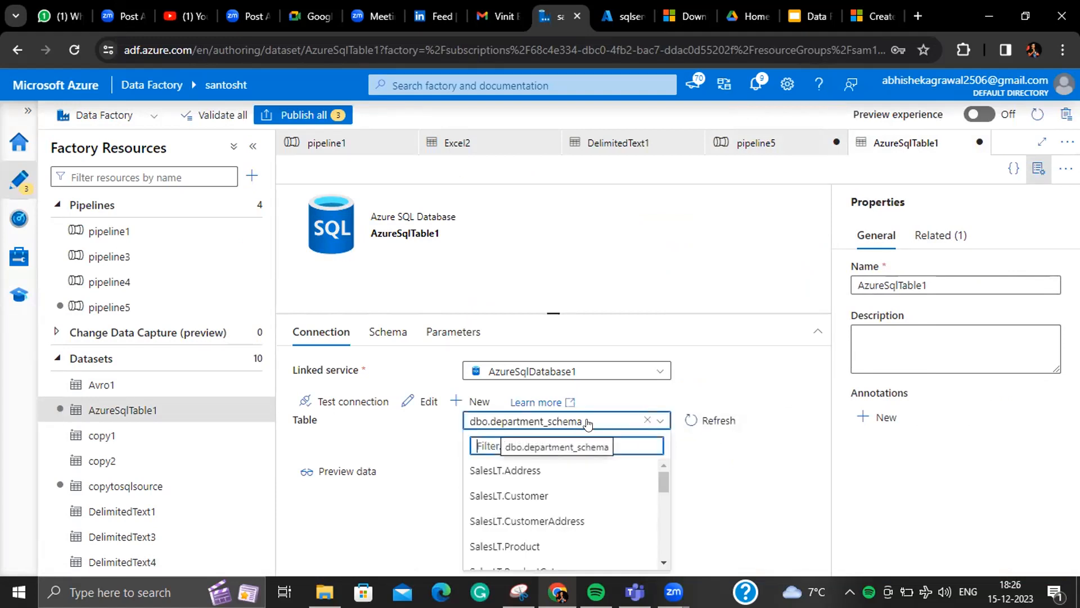
text(x)
click(585, 470)
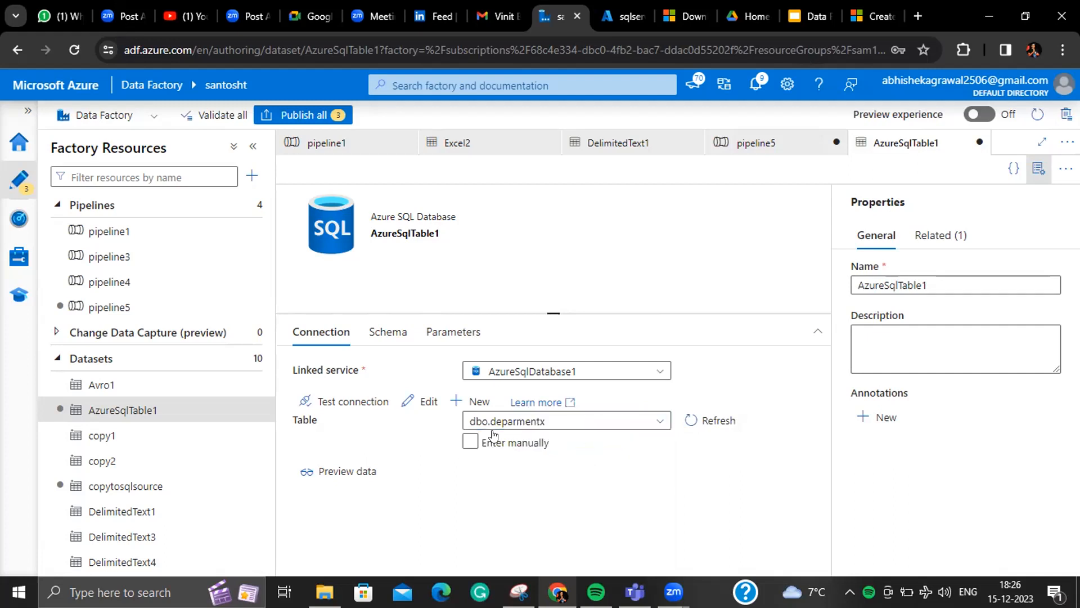
click(150, 304)
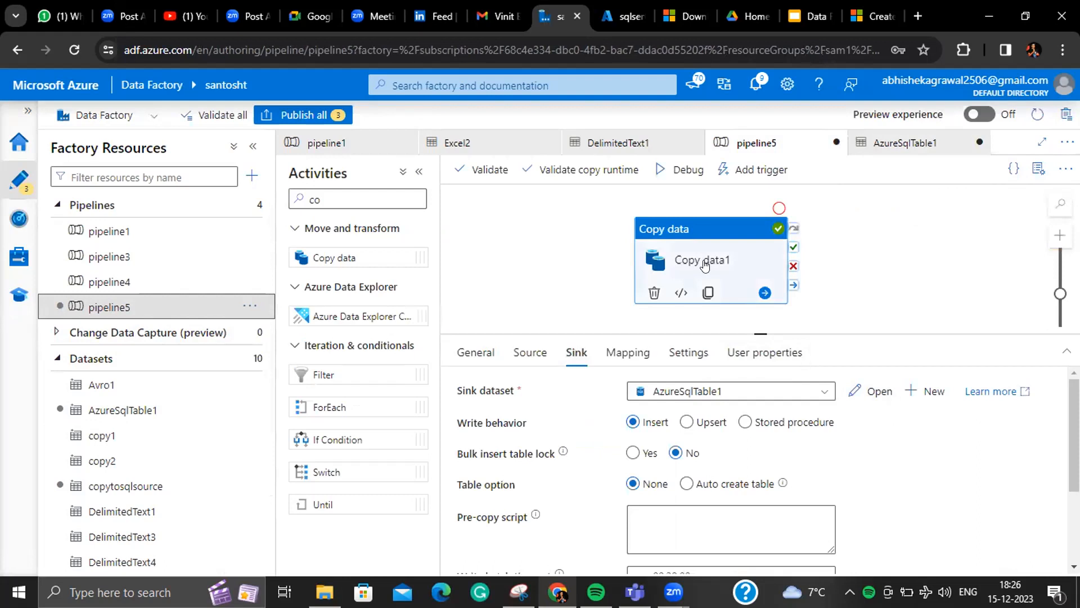
- Clear Copy data1's column mapping and start a pipeline5 debug run
click(644, 359)
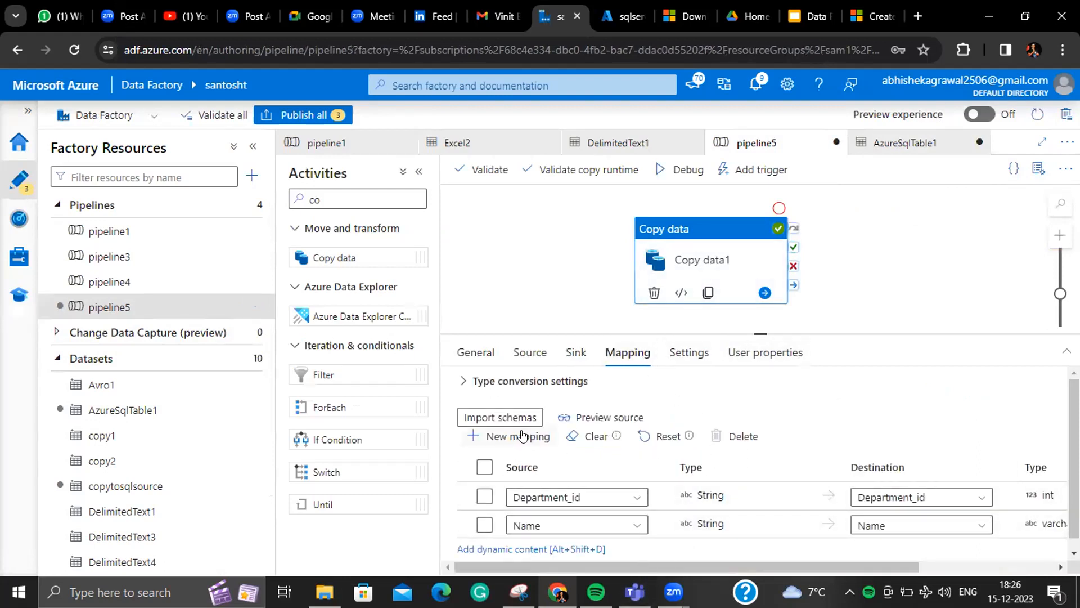
click(591, 434)
click(665, 164)
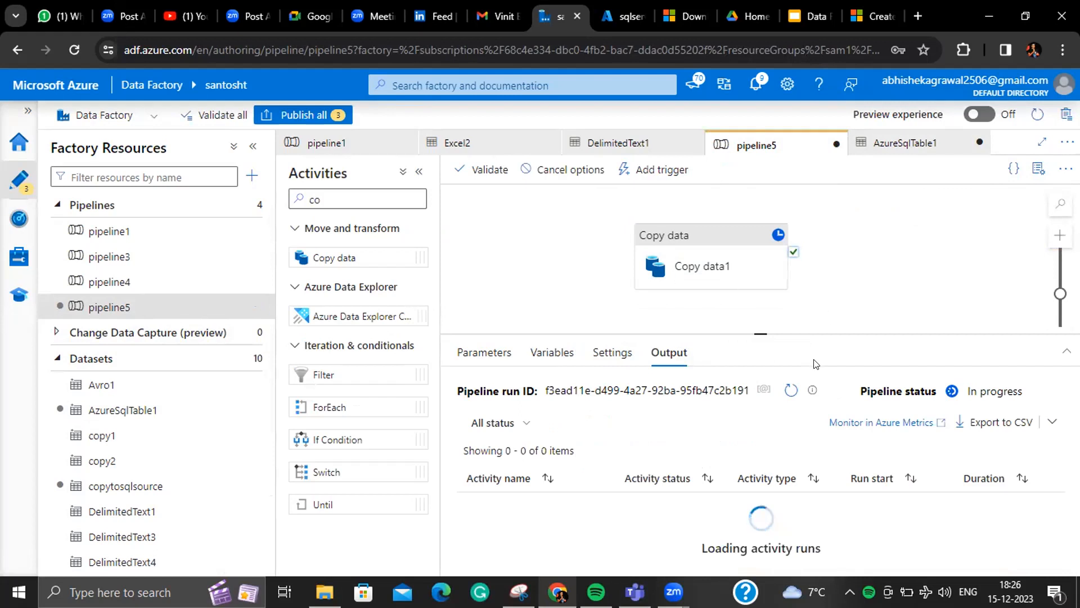
- Refresh the debug output until Copy data1 shows Failed after 21s
click(786, 390)
click(785, 389)
click(780, 388)
click(778, 389)
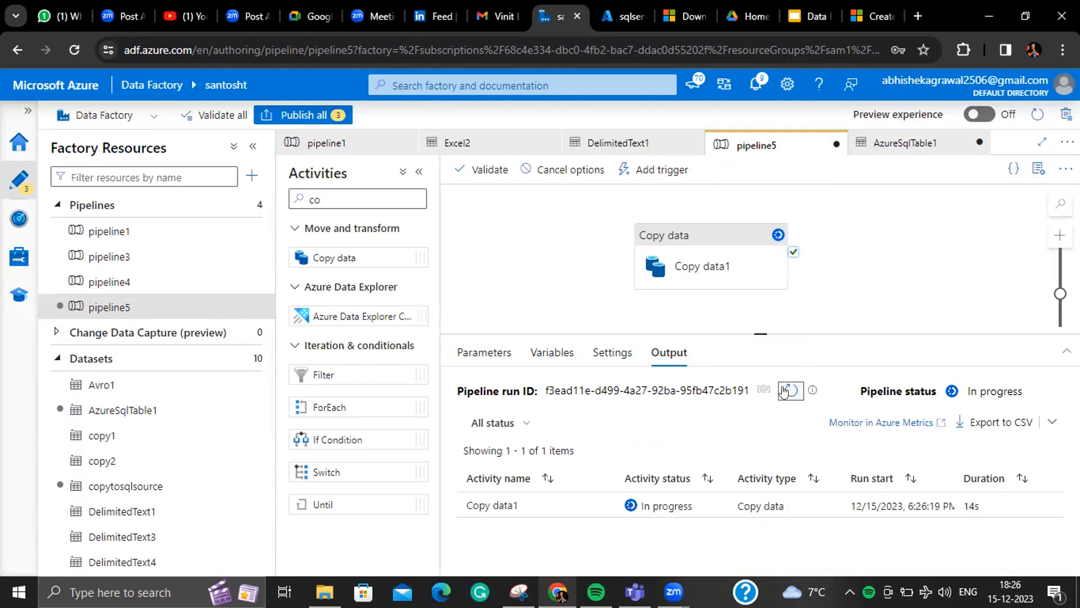
click(784, 389)
click(783, 389)
click(784, 389)
click(784, 391)
click(784, 389)
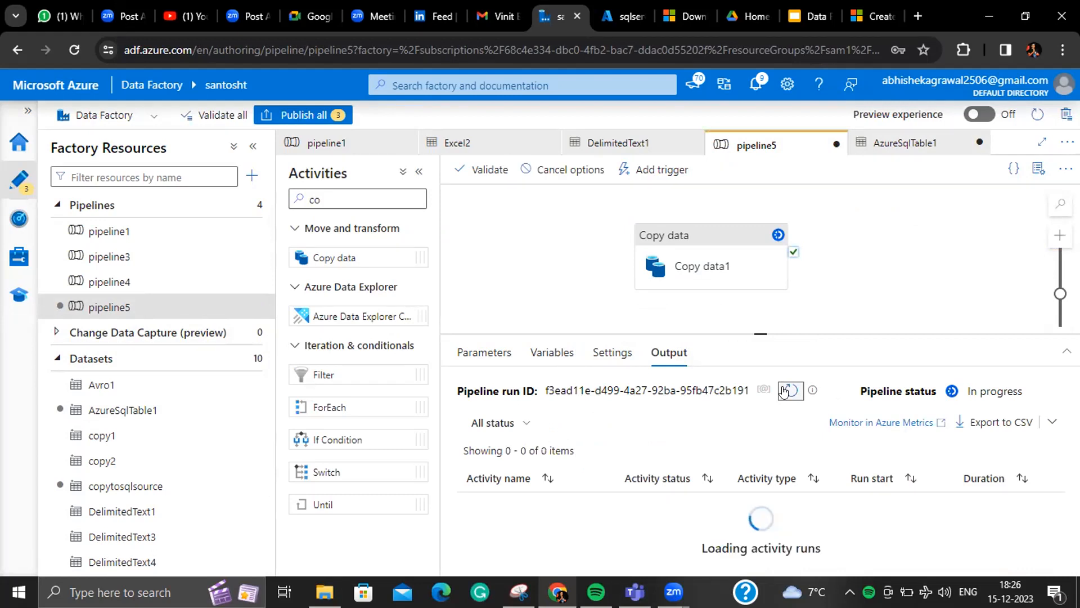
click(784, 390)
click(784, 389)
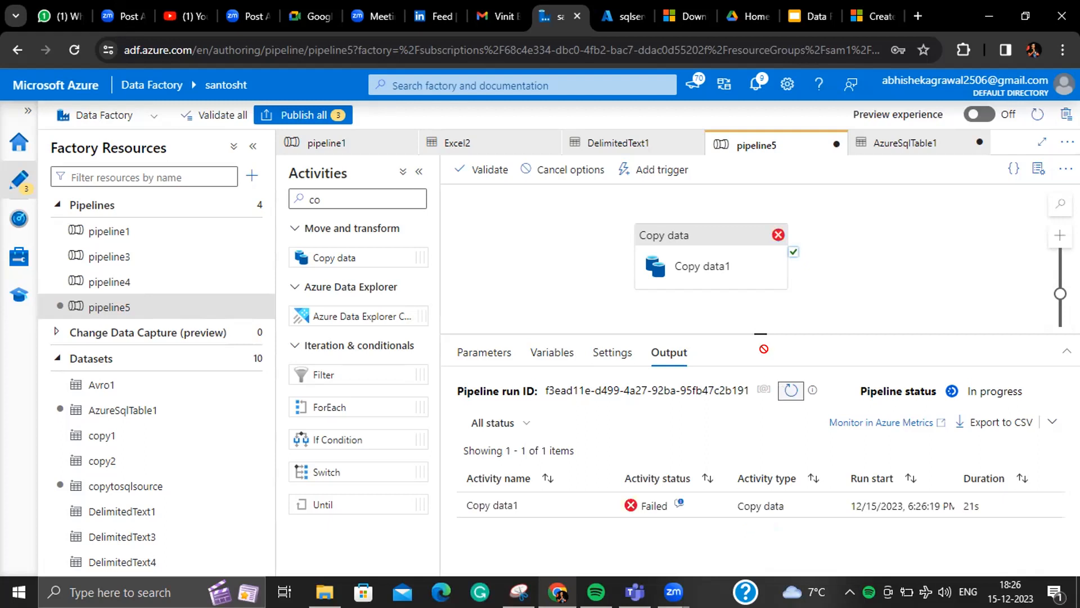
click(712, 265)
- Import schemas, map source Department_id to id, and debug pipeline5 to a Succeeded status
click(531, 416)
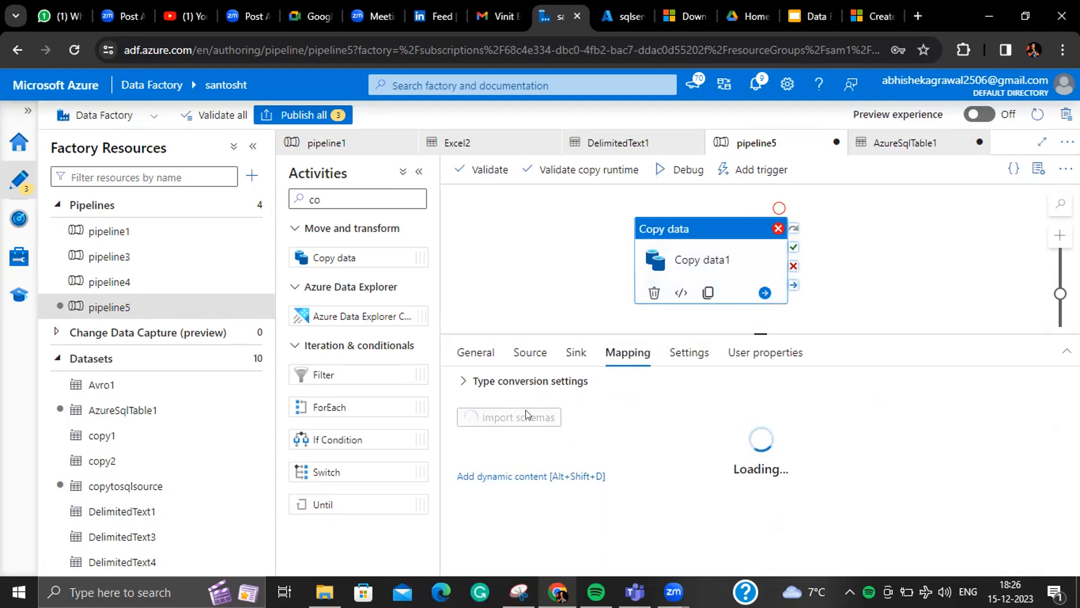
click(587, 492)
click(626, 496)
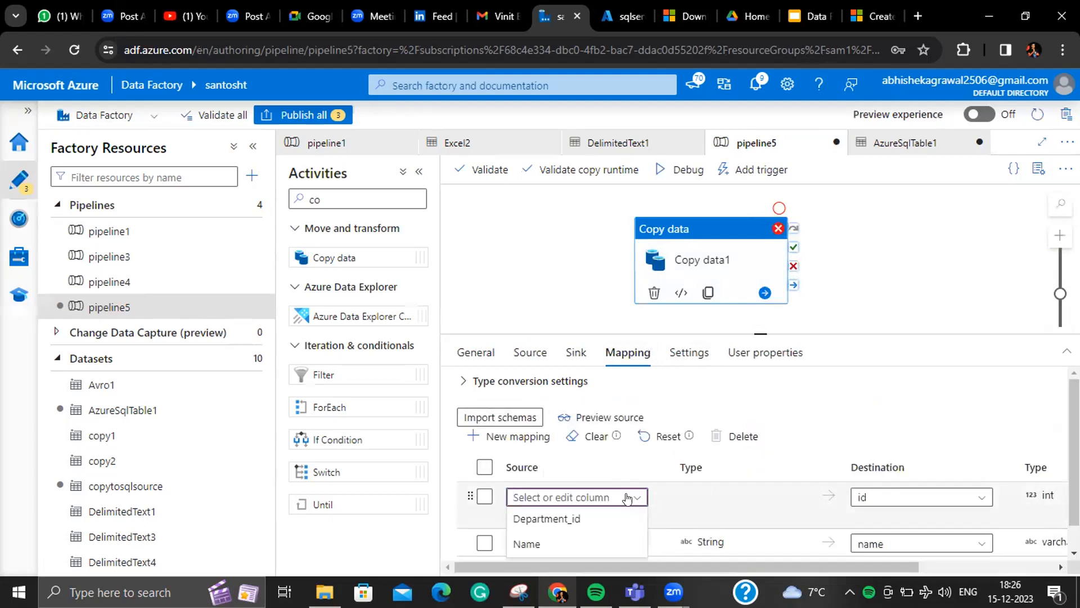
click(613, 517)
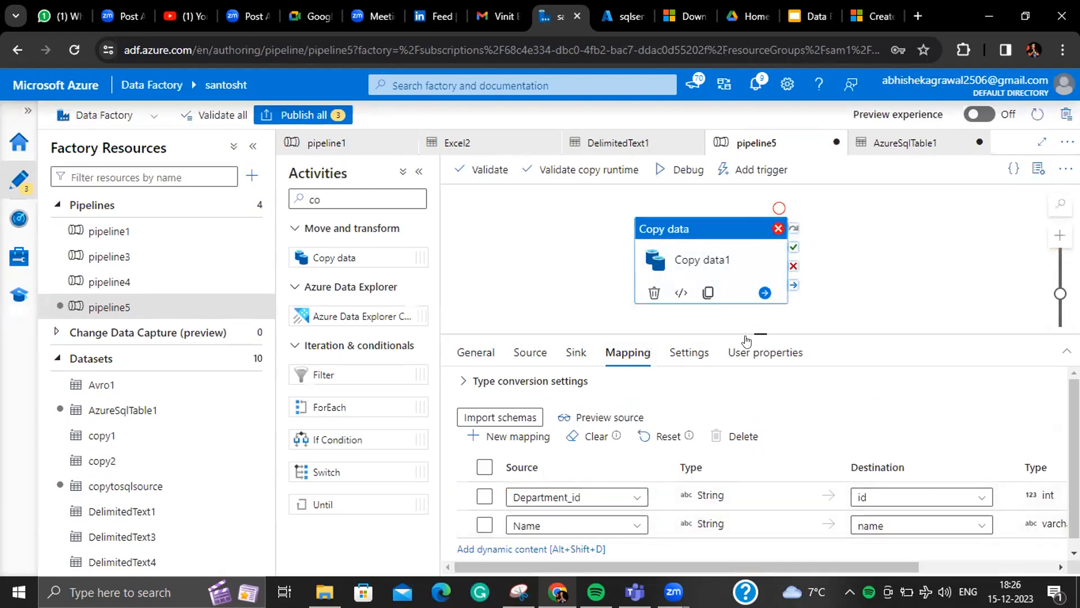
click(677, 171)
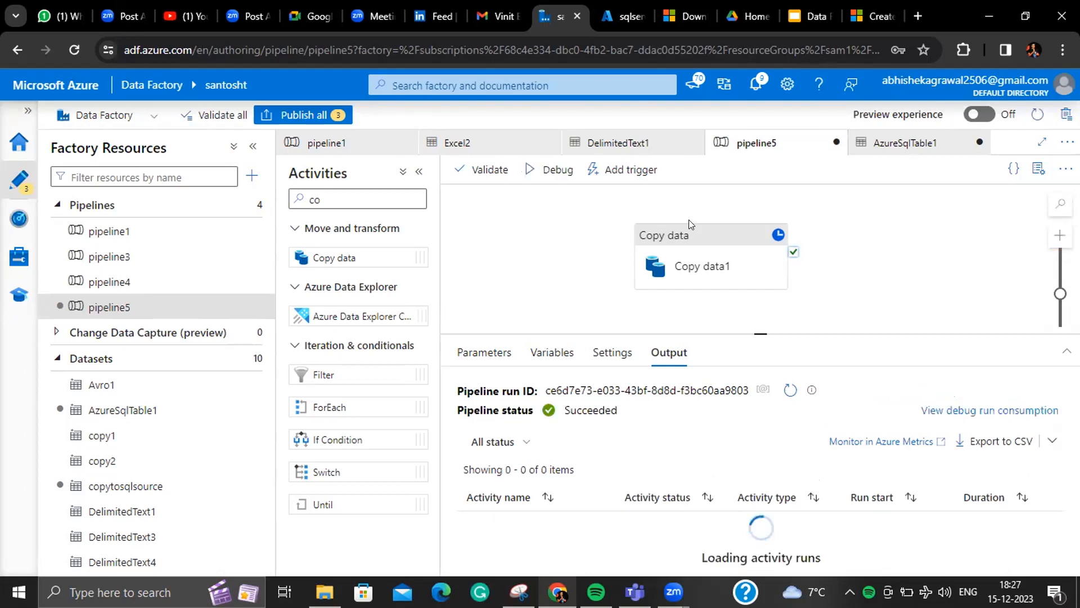
- Review the Copy data activity's sink write settings, leaving them unchanged
click(715, 237)
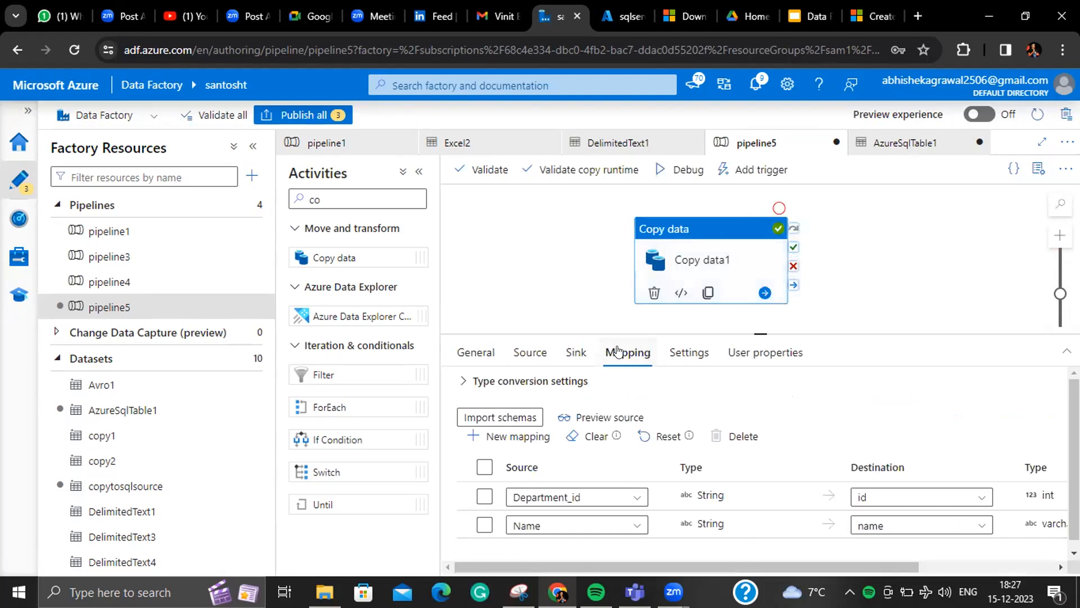
click(577, 352)
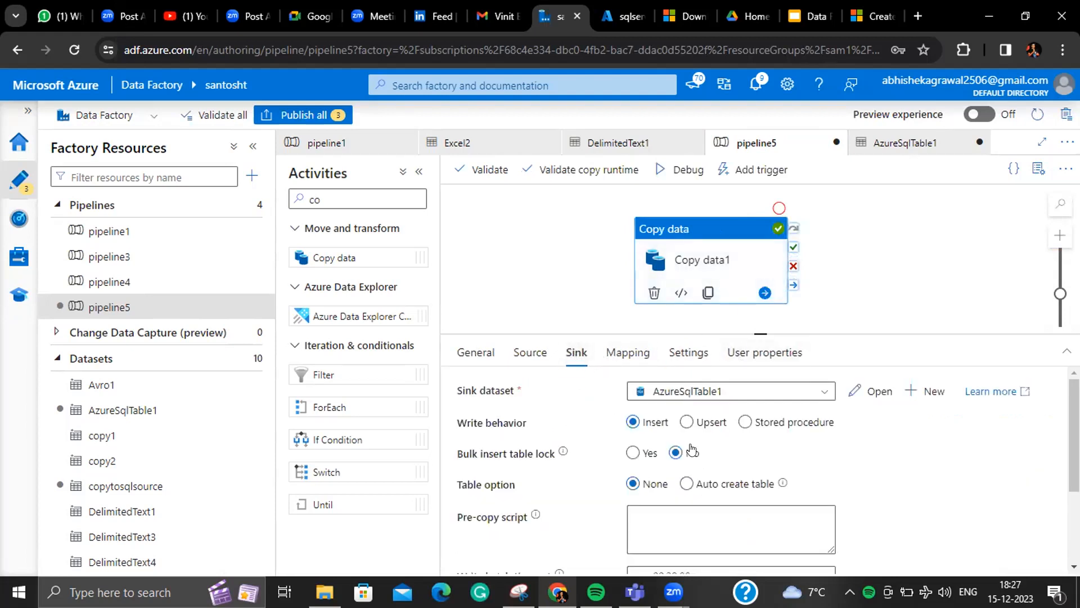
click(687, 422)
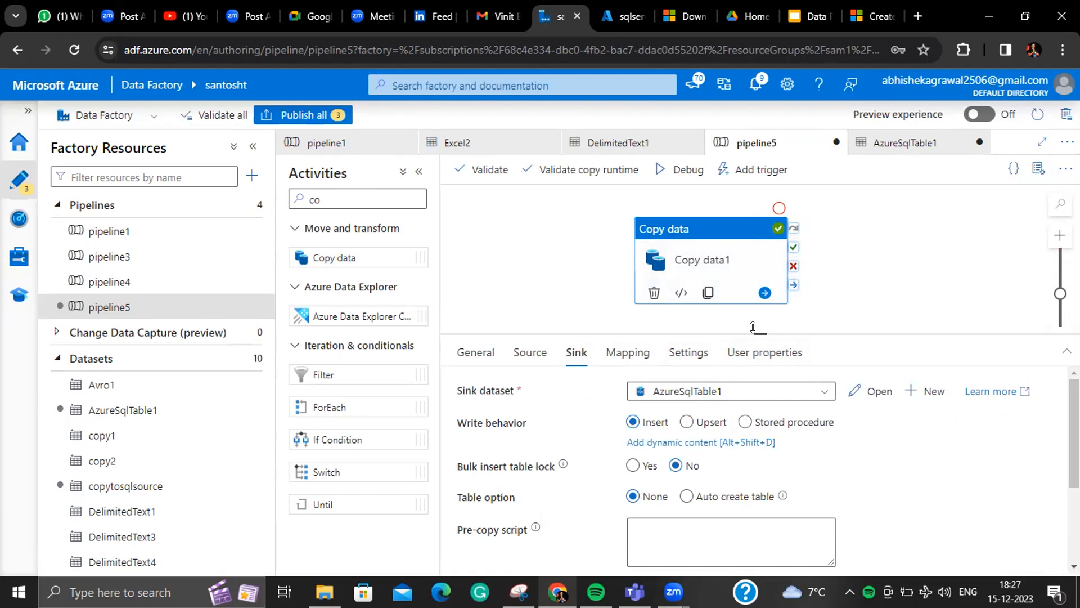
drag(755, 333, 755, 311)
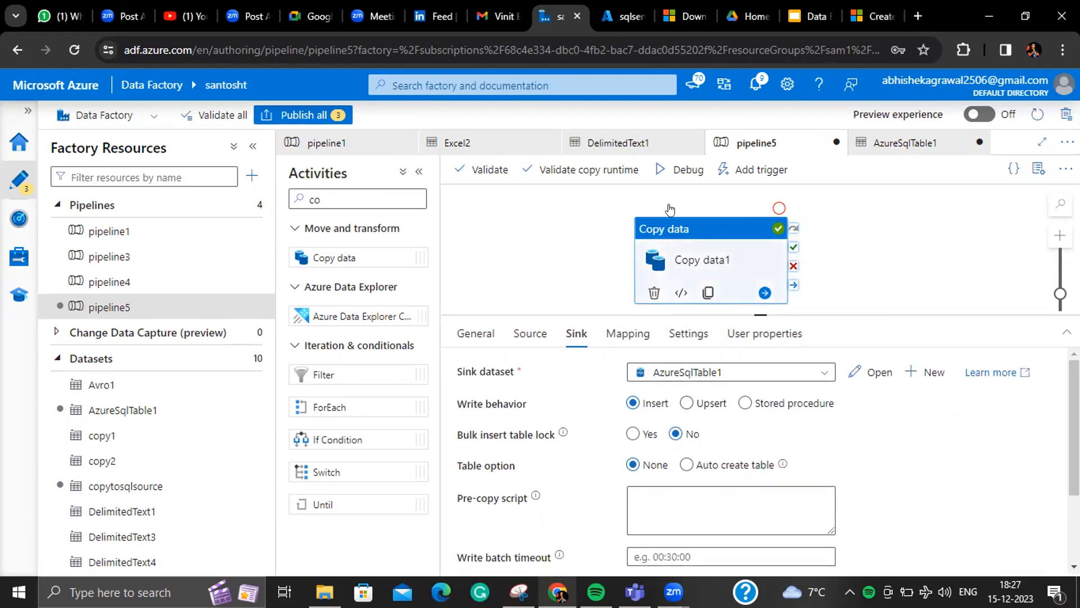
- Start a new pipeline5 debug run and refresh its status until Copy data1 is queued
click(687, 169)
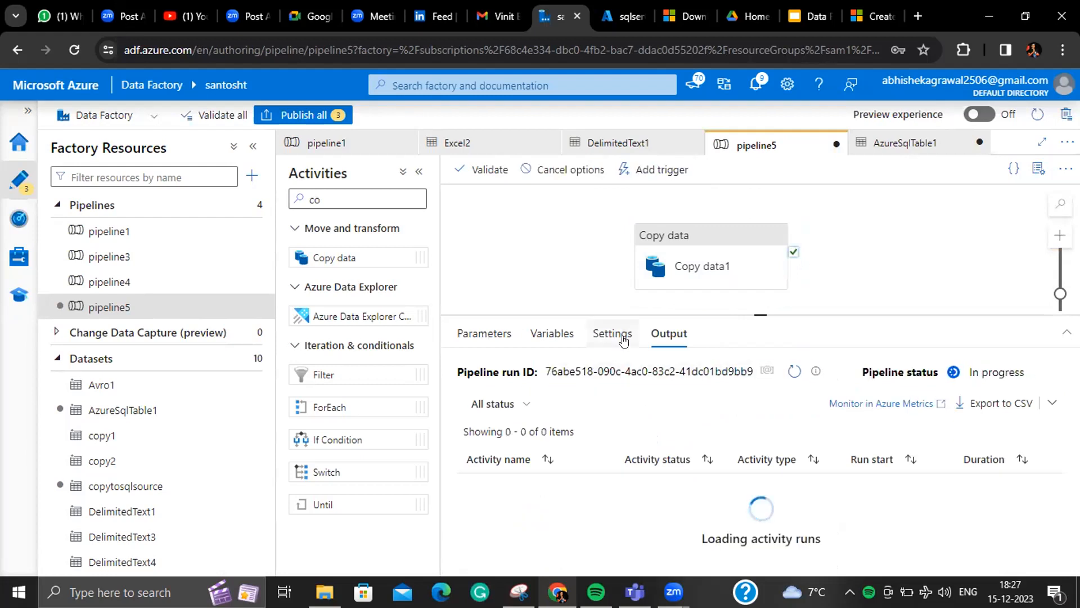
click(794, 370)
click(794, 369)
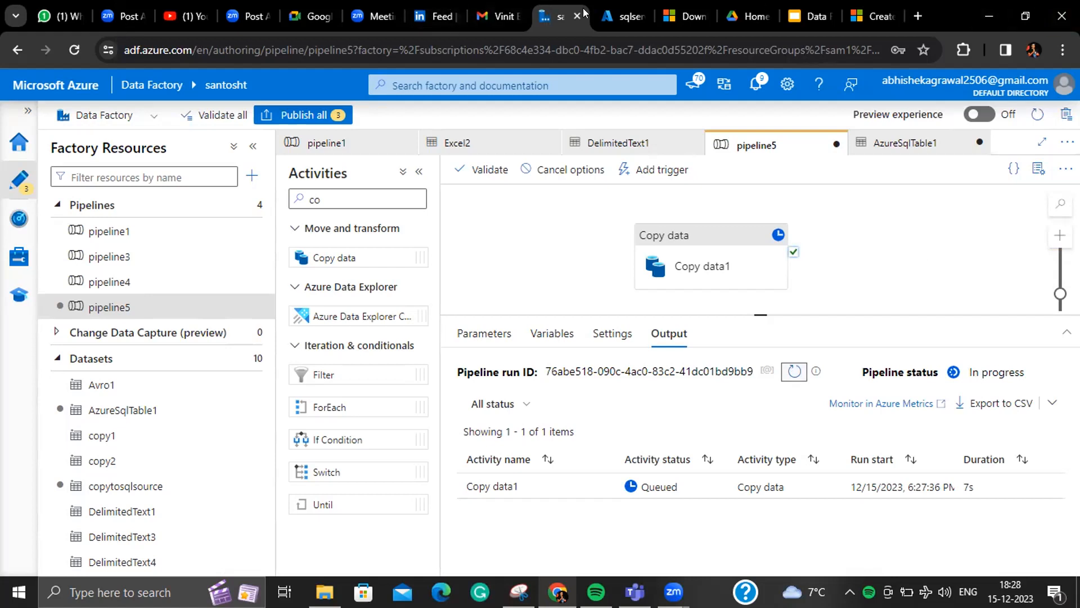
- Run Select Top 1000 Rows on dbo.department in the SQL Query editor
click(604, 11)
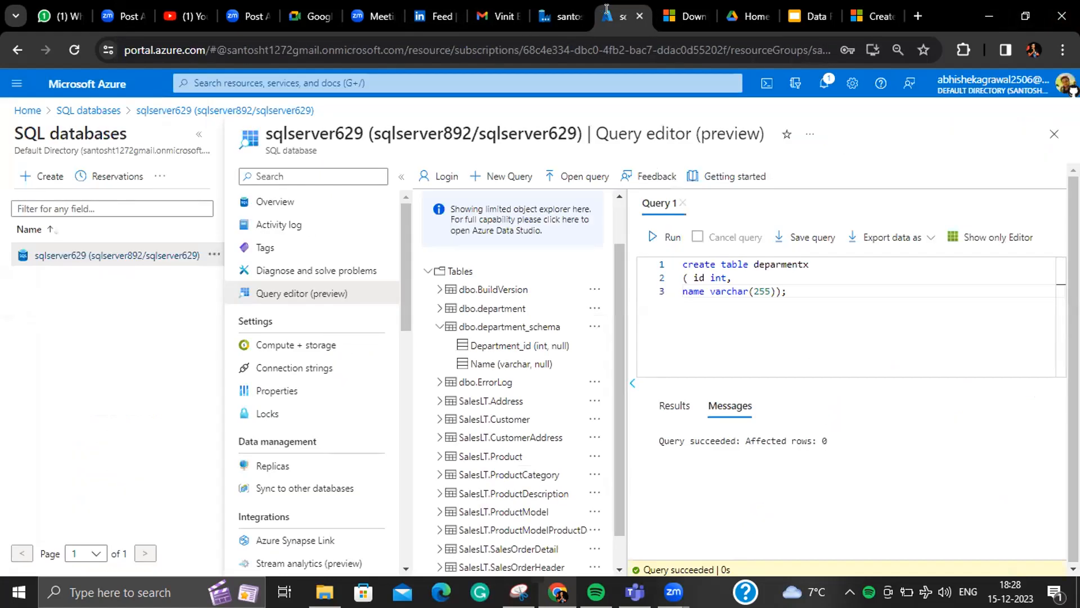
right_click(524, 309)
click(543, 319)
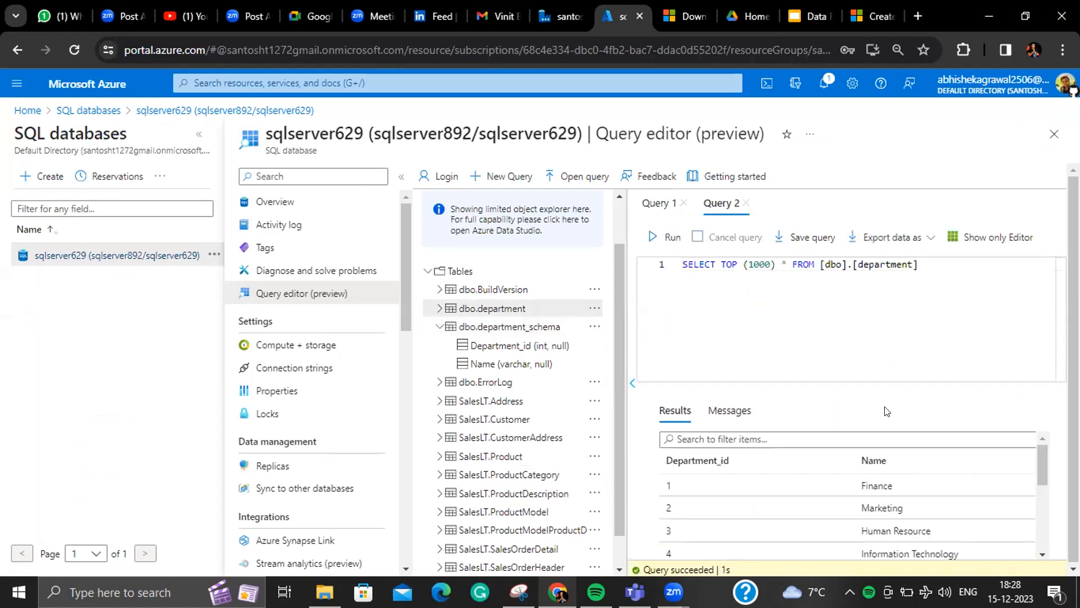
- Scroll through the results to review the thirteen departments, Marketing through Networking
drag(1038, 451, 1014, 519)
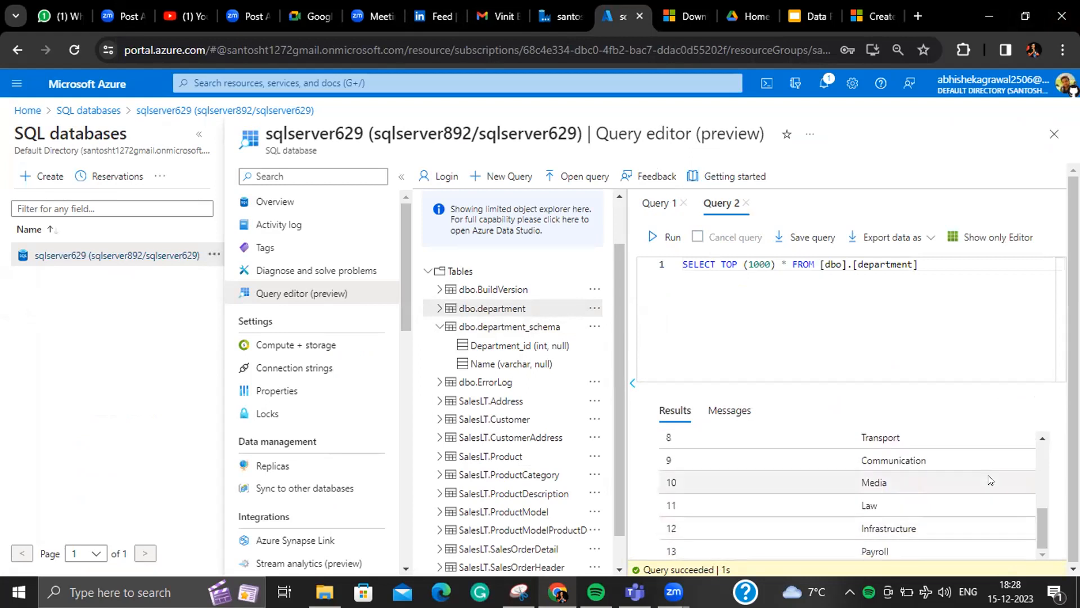
drag(1042, 541, 1041, 485)
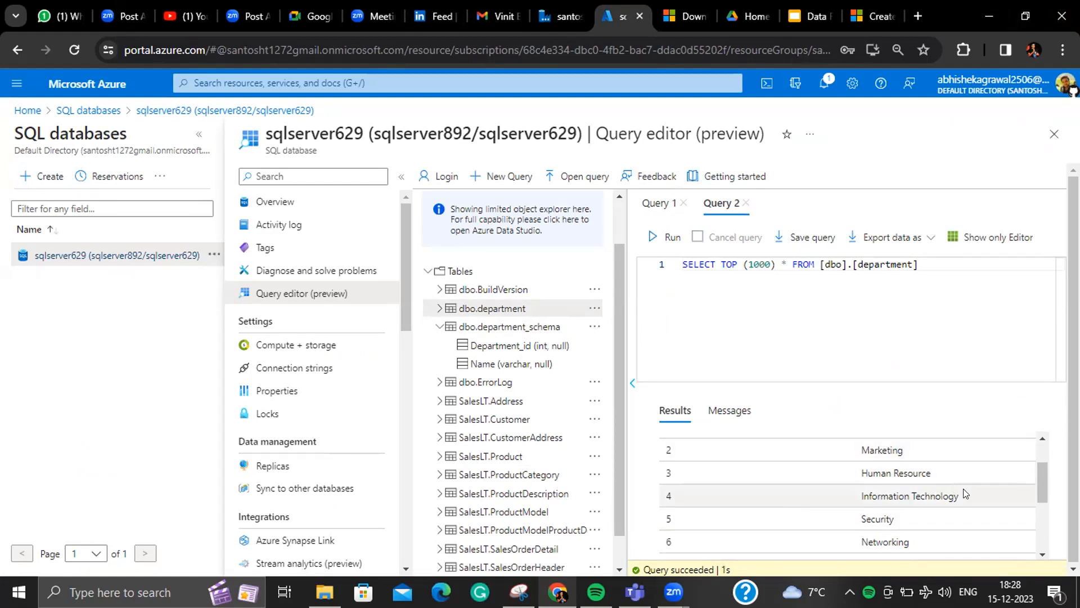
drag(964, 490, 897, 489)
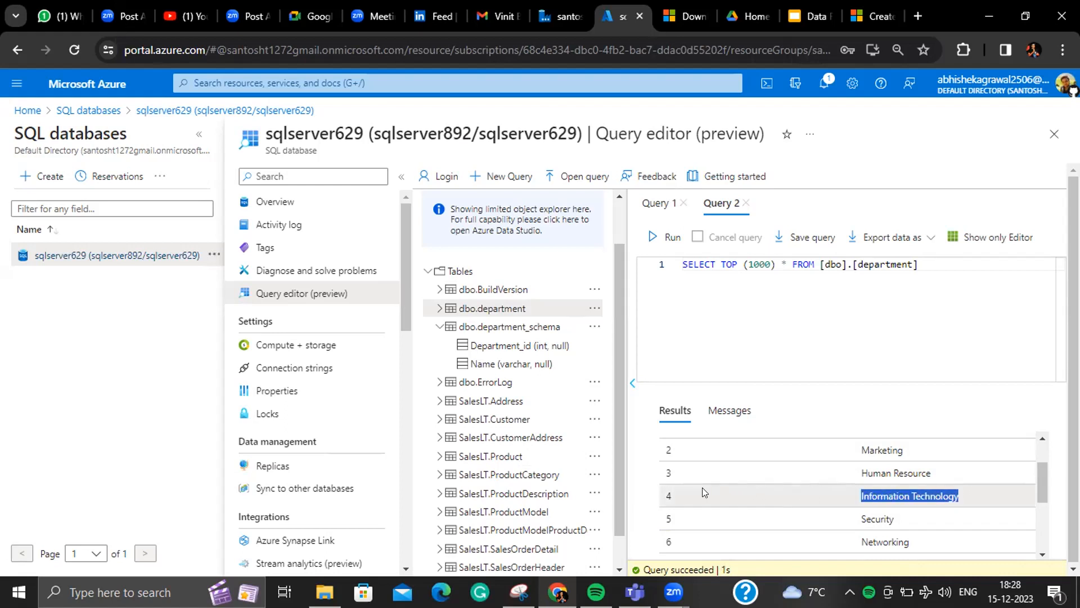
drag(702, 487, 651, 494)
click(653, 499)
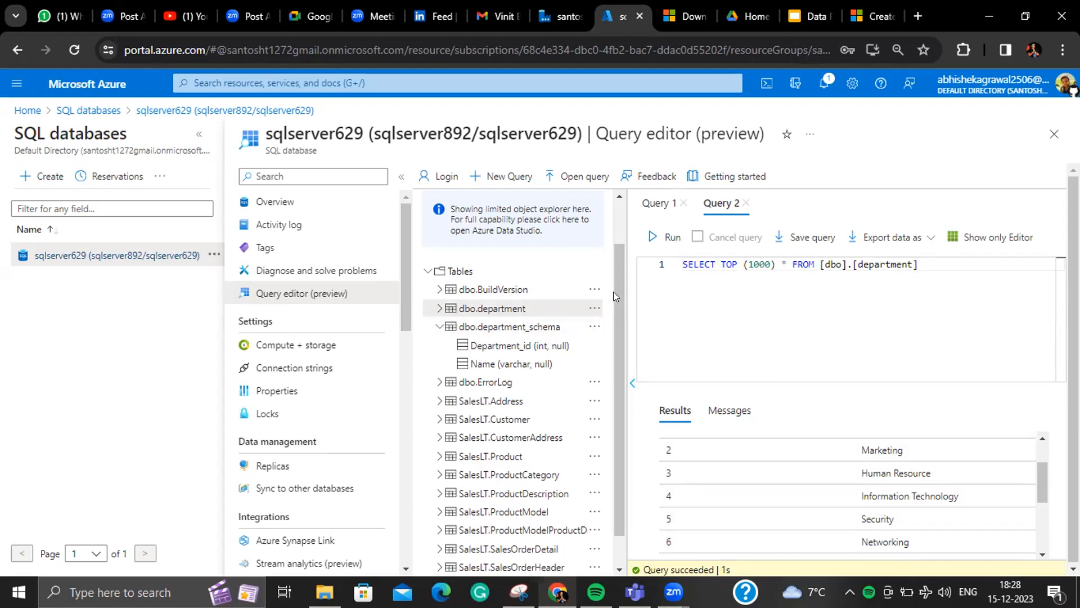
drag(619, 291, 624, 230)
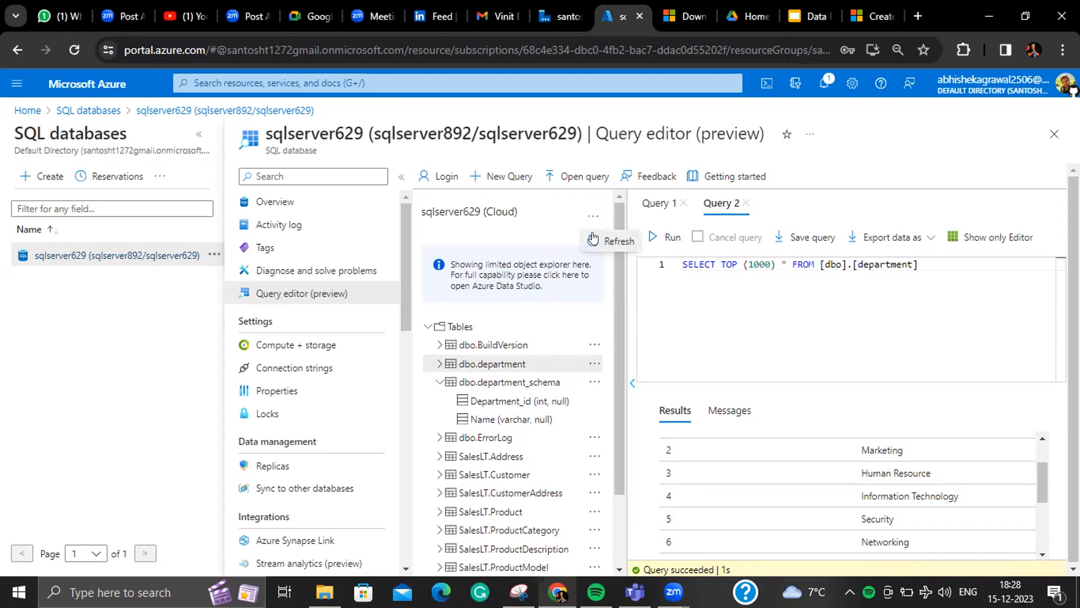
- Replace the query with 'drop table [dbo].[department]' and run it
click(592, 239)
click(428, 326)
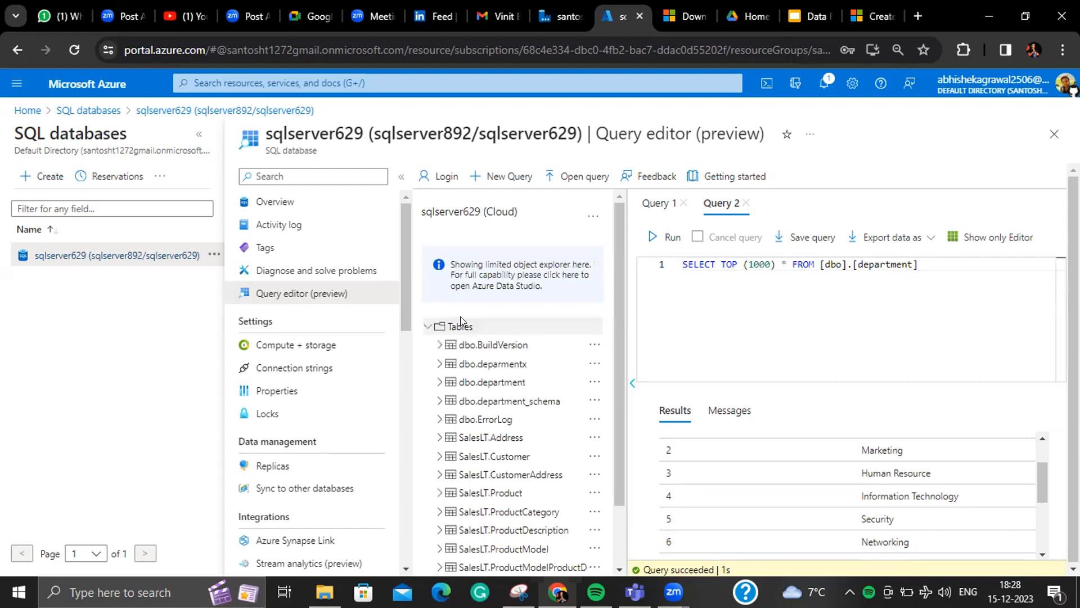
drag(974, 285, 626, 226)
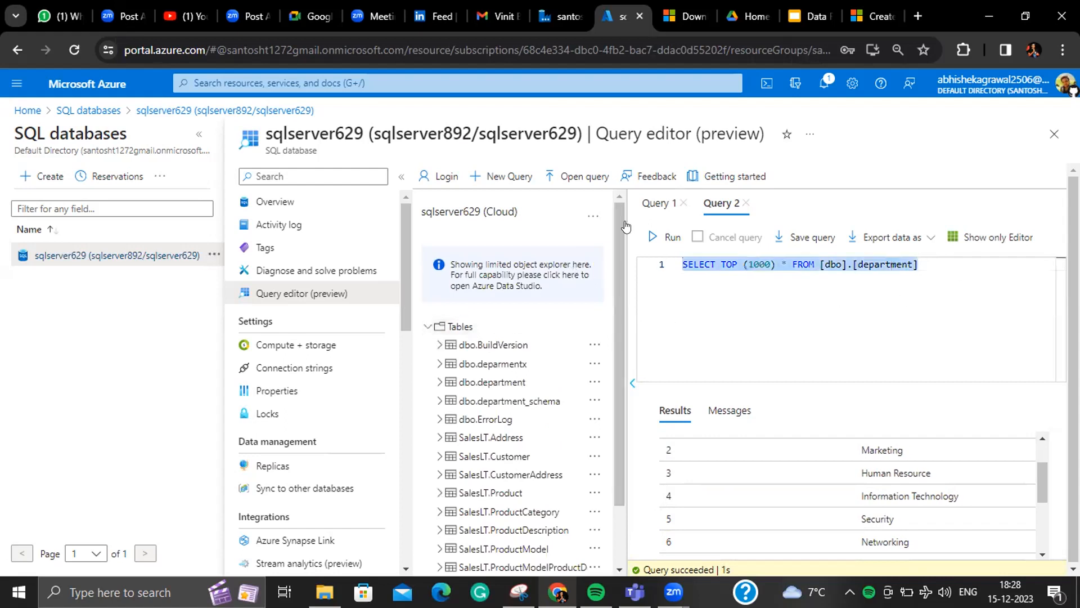
text(drop table)
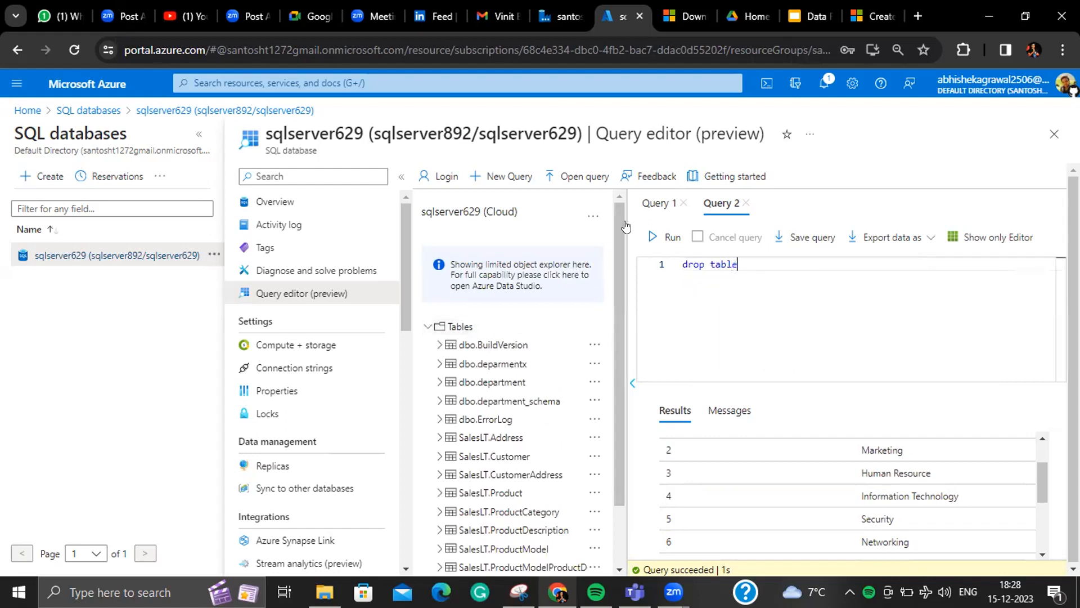
text( [dbo].[)
text(dep)
key(Return)
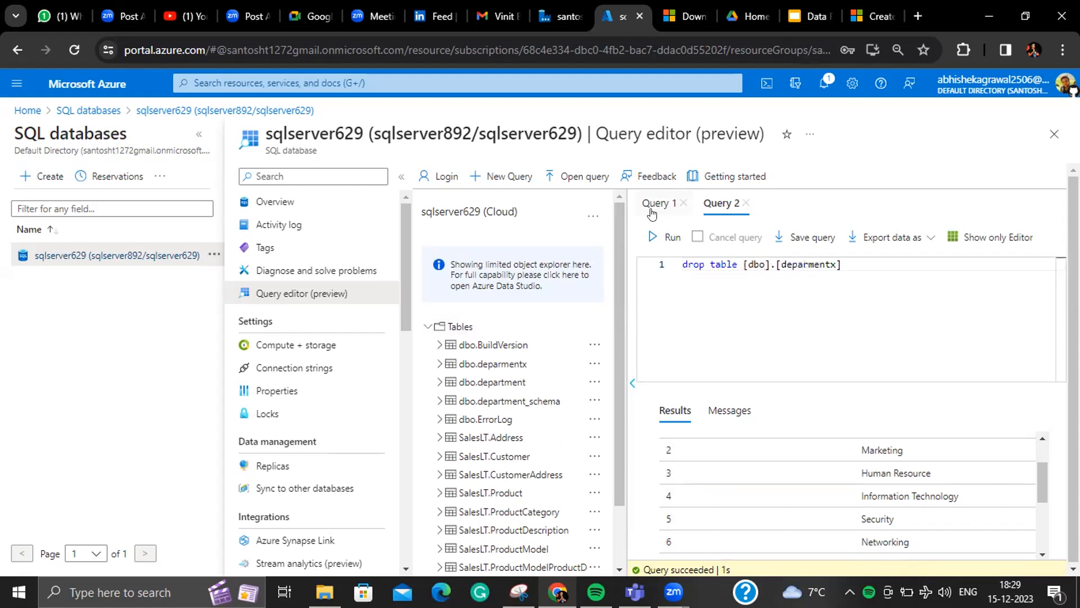
click(834, 264)
key(BackSpace)
click(667, 237)
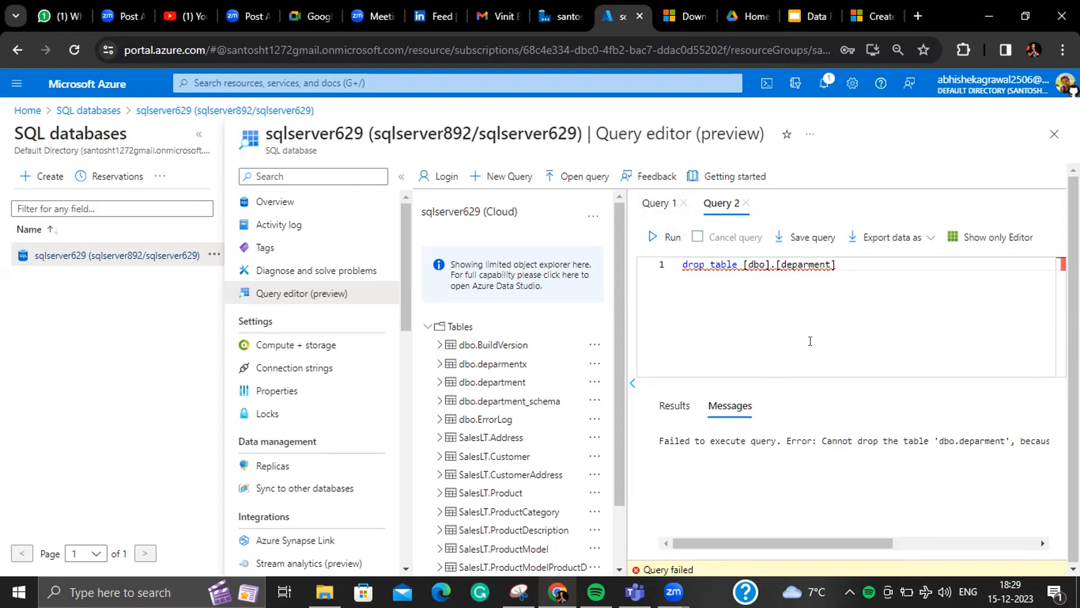
- Fix the misspelled table name, rerun the drop, and confirm dbo.department is gone from Tables
drag(842, 544, 953, 536)
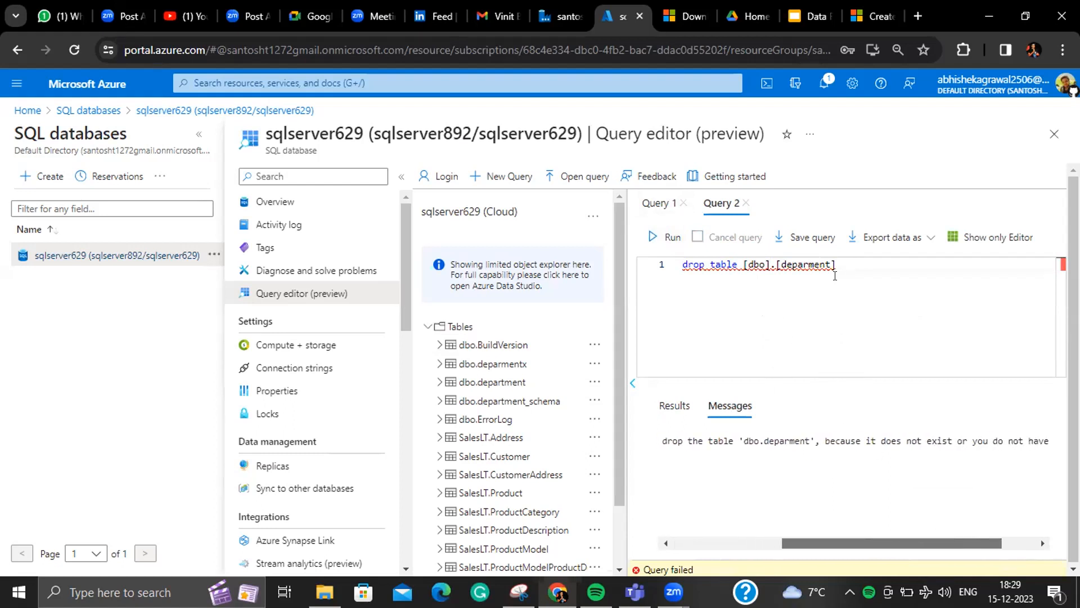
click(806, 265)
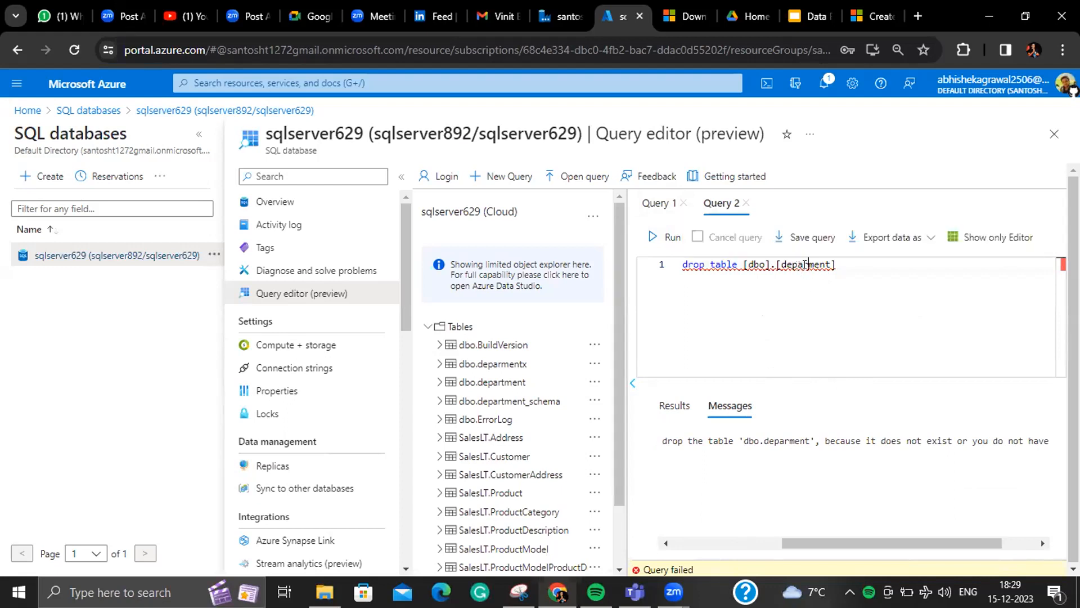
text(t)
click(669, 237)
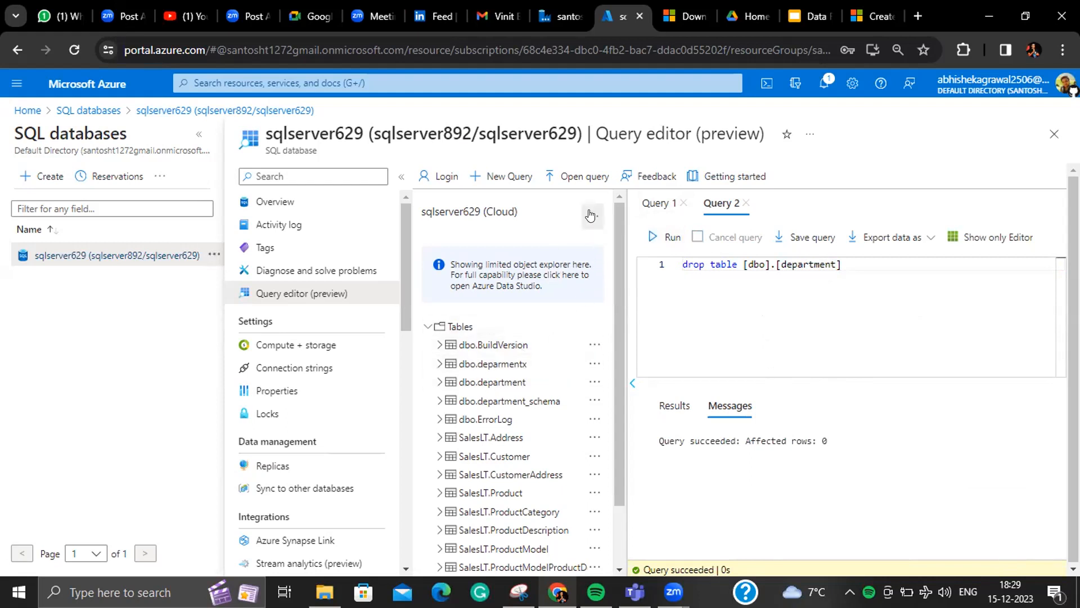
click(591, 238)
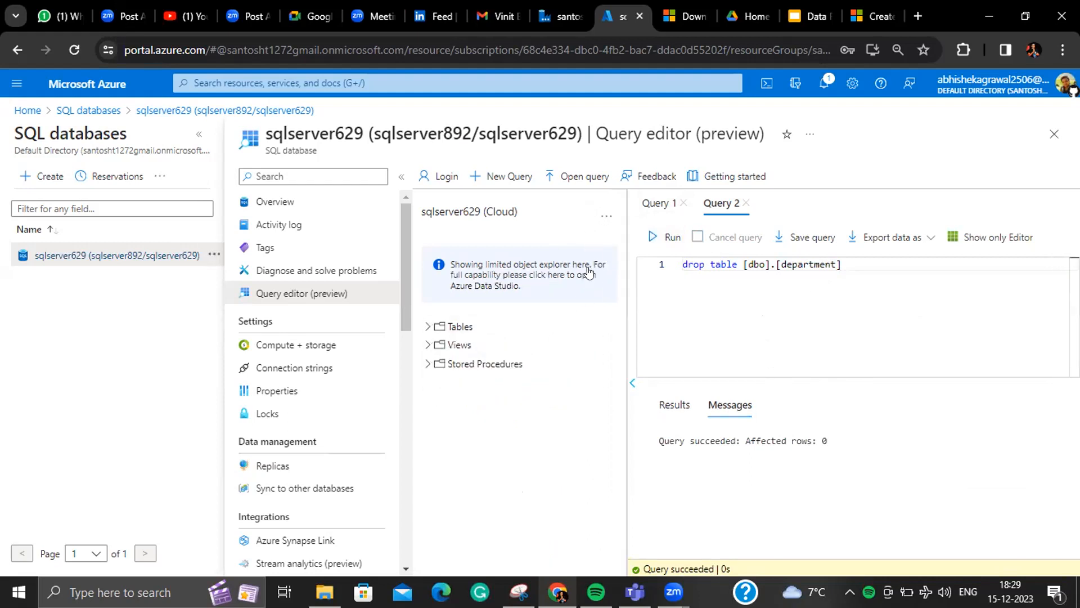
click(430, 326)
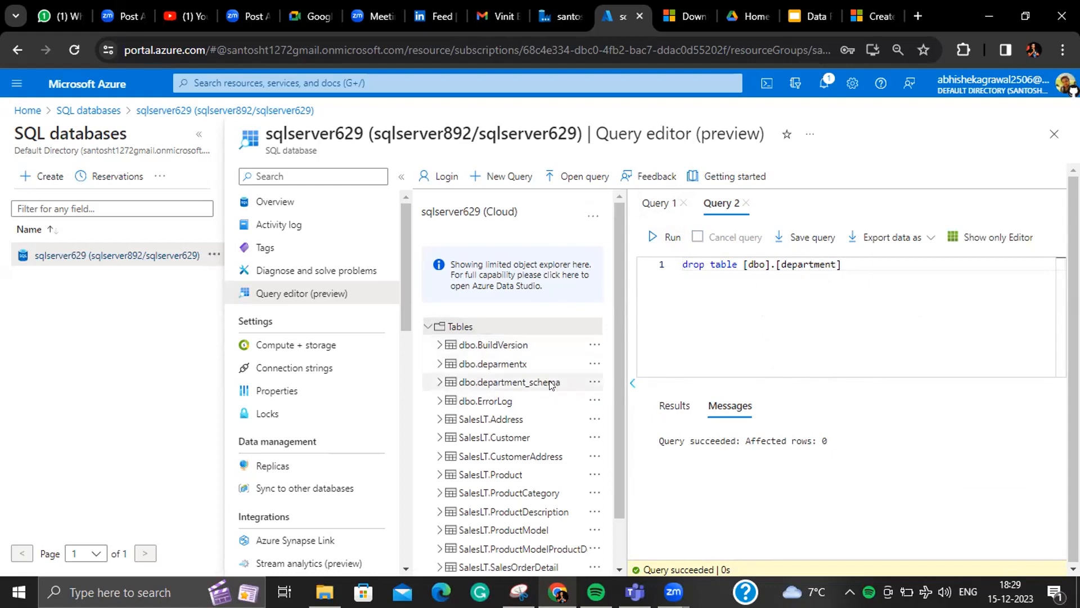
- Change the statement to TRUNCATE TABLE on dbo.department_schema
click(700, 266)
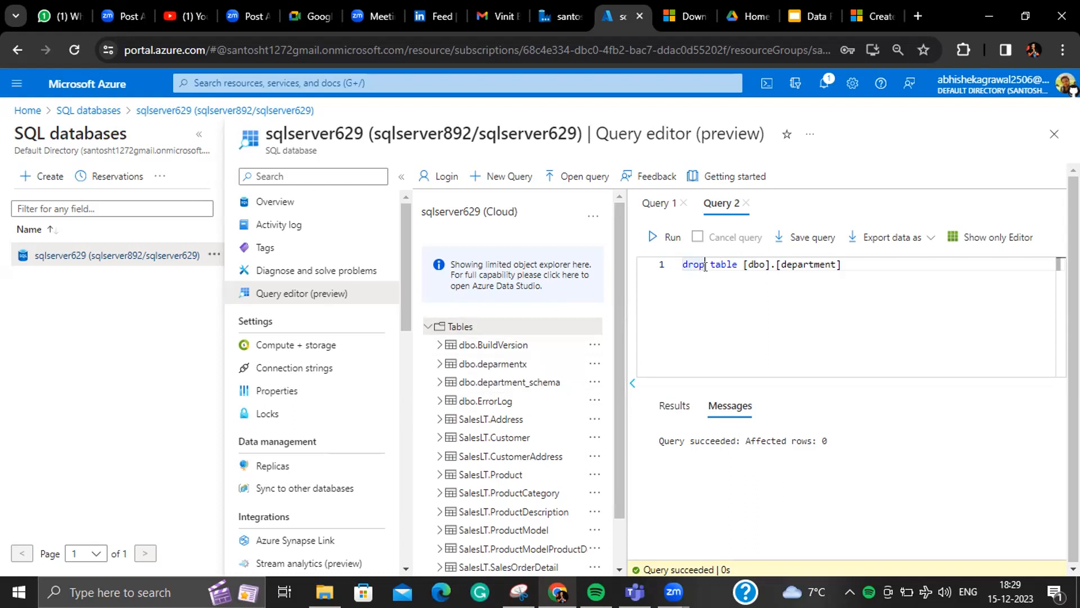
key(BackSpace)
key(BackSpace)
key(BackSpace)
key(Delete)
text(trun)
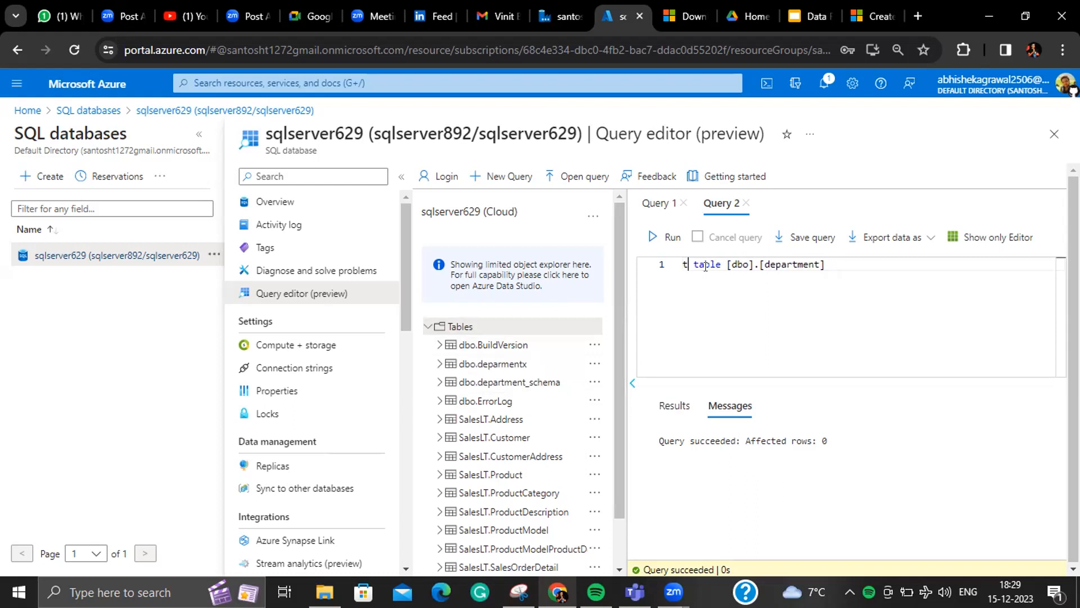
text(cate)
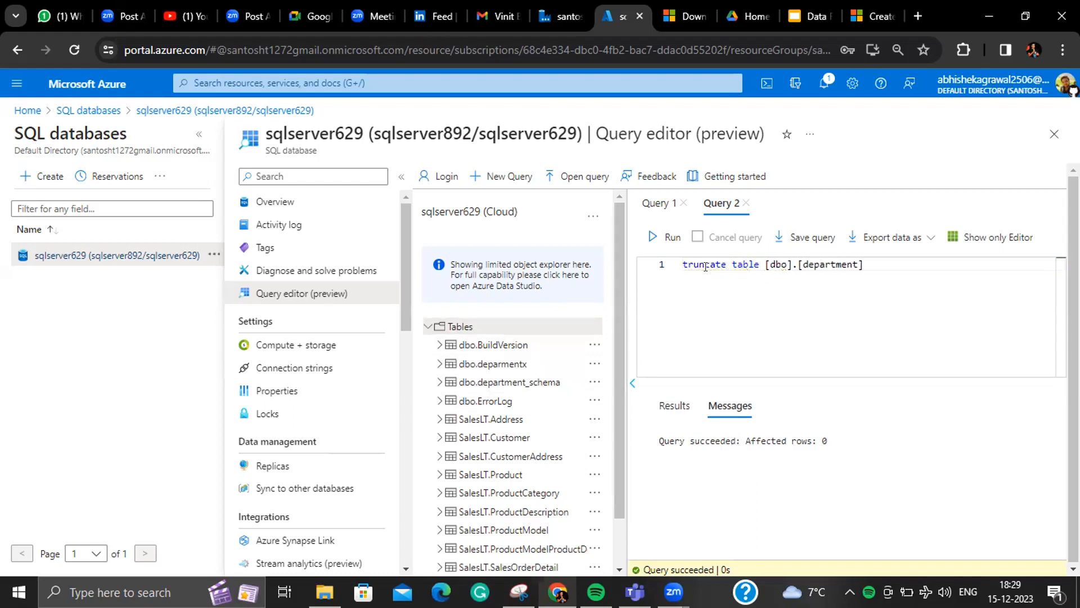
key(End)
text(_sche)
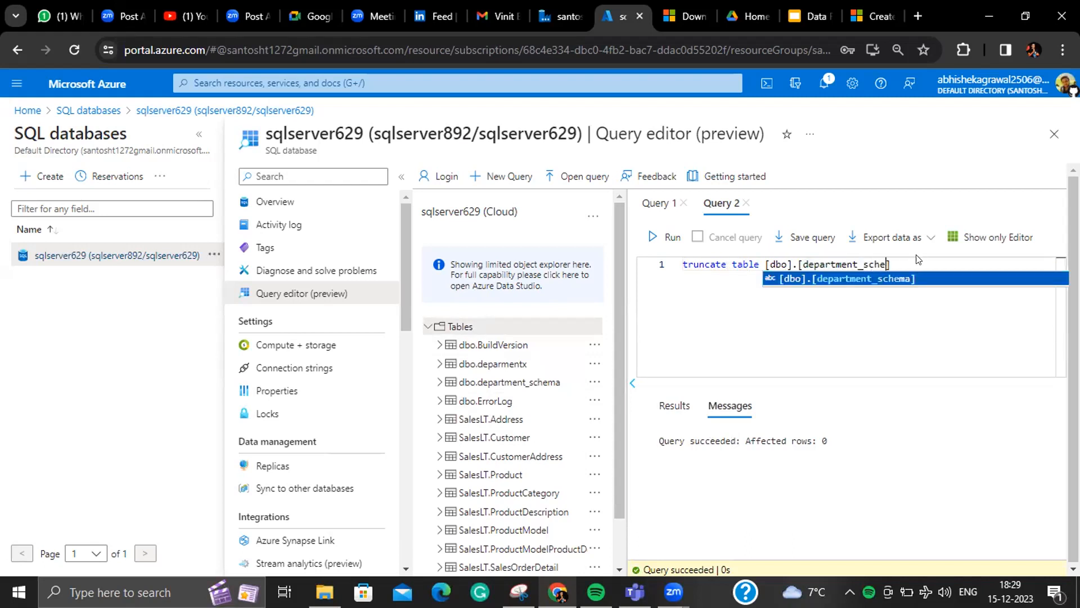
key(Tab)
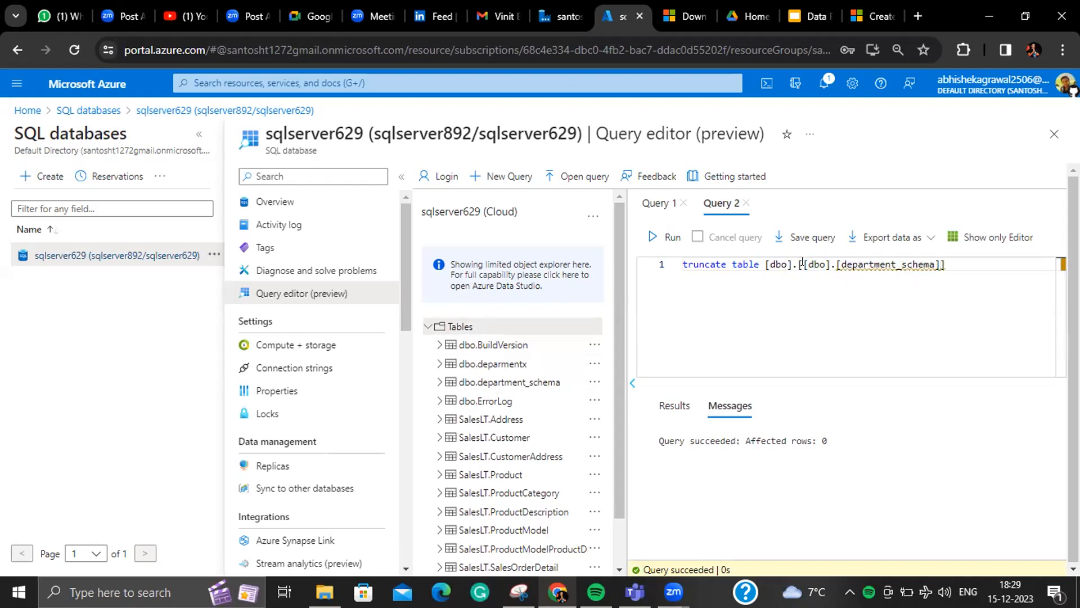
- Fix the duplicated brackets, run the truncate, and create a Select Top 1000 Rows query for dbo.department_schema
click(802, 263)
key(Delete)
key(Delete)
key(Delete)
key(Delete)
key(Delete)
key(Delete)
key(Delete)
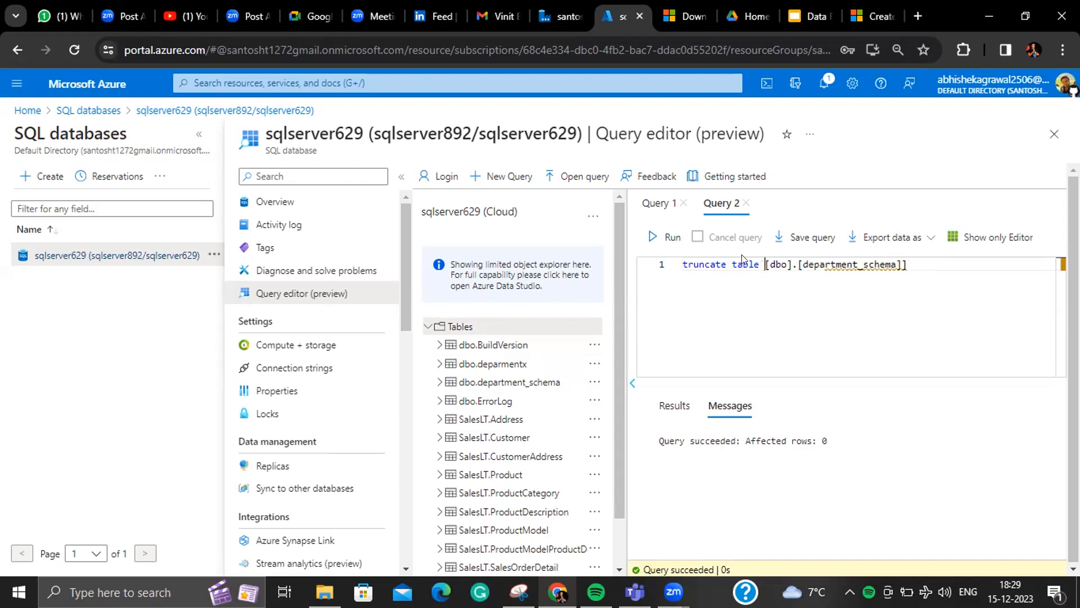
click(654, 239)
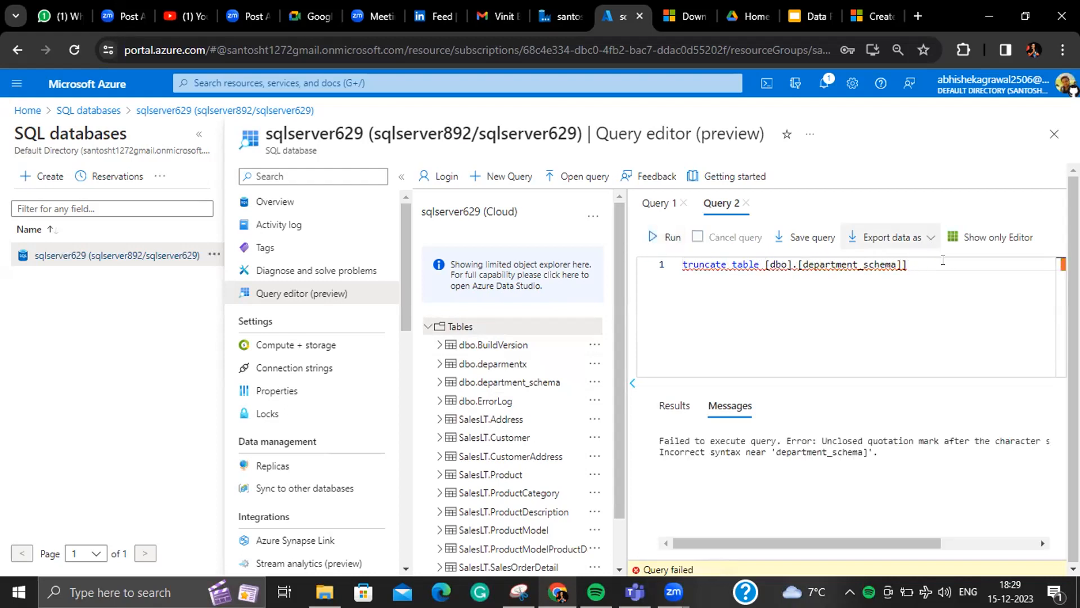
key(BackSpace)
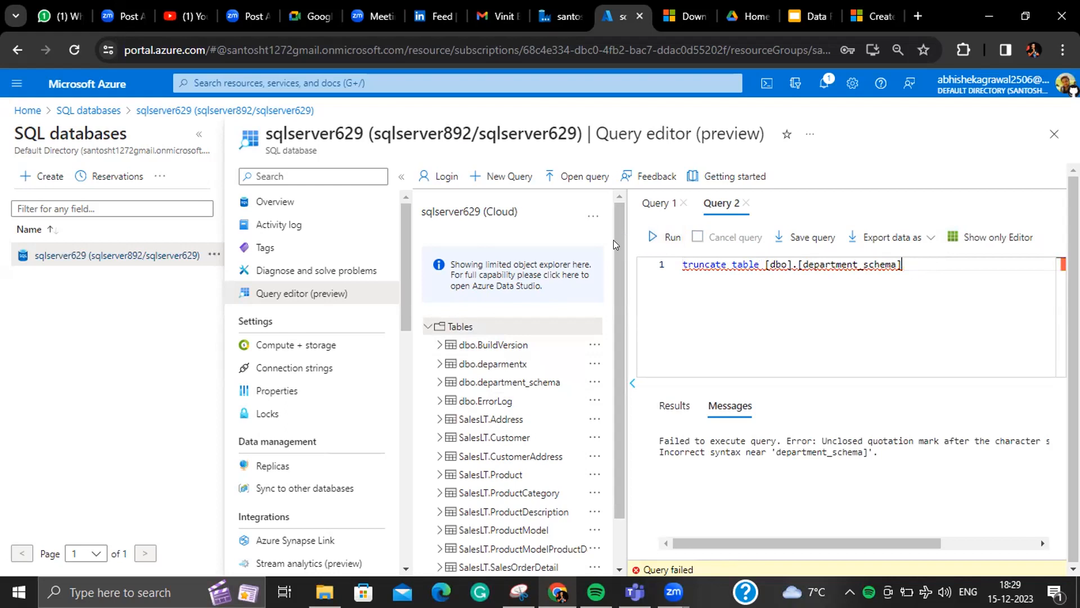
click(664, 237)
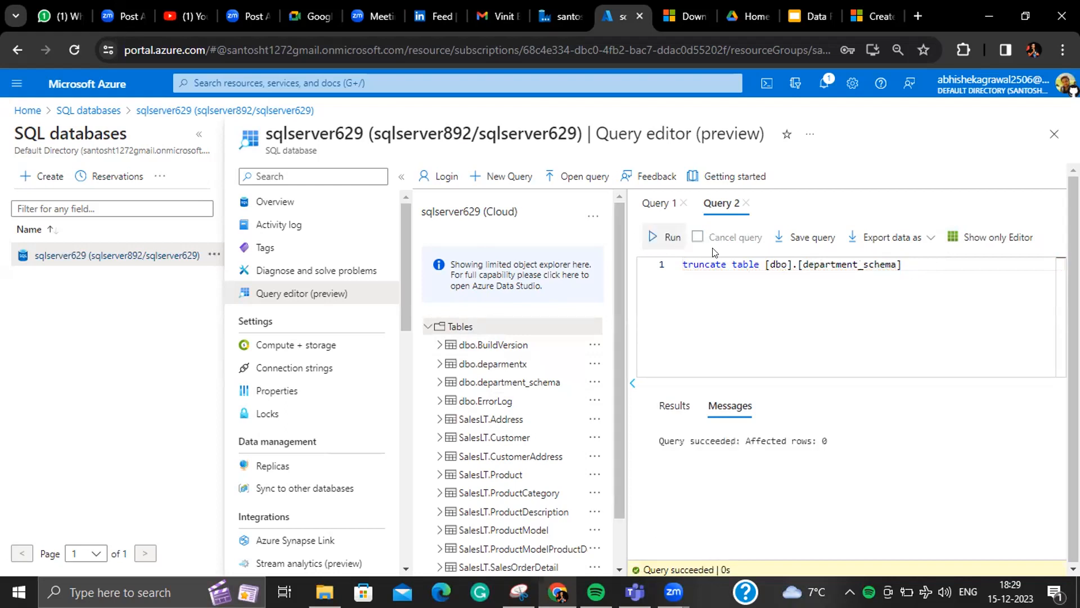
right_click(551, 387)
click(565, 397)
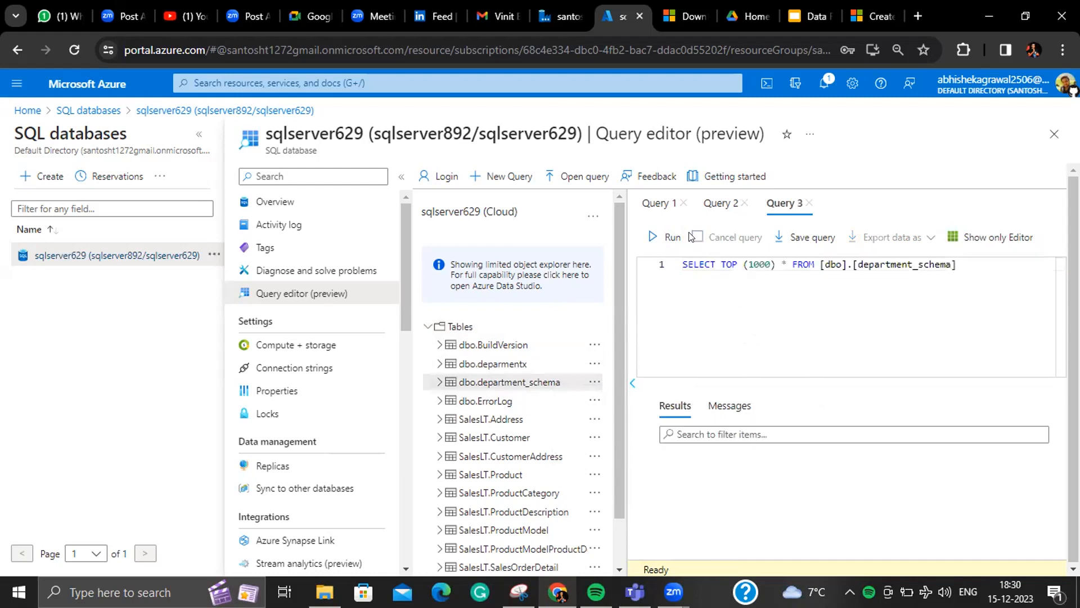
- Run Query 3 to confirm dbo.department_schema returns 0 rows, and list its Department_id and Name columns
click(653, 239)
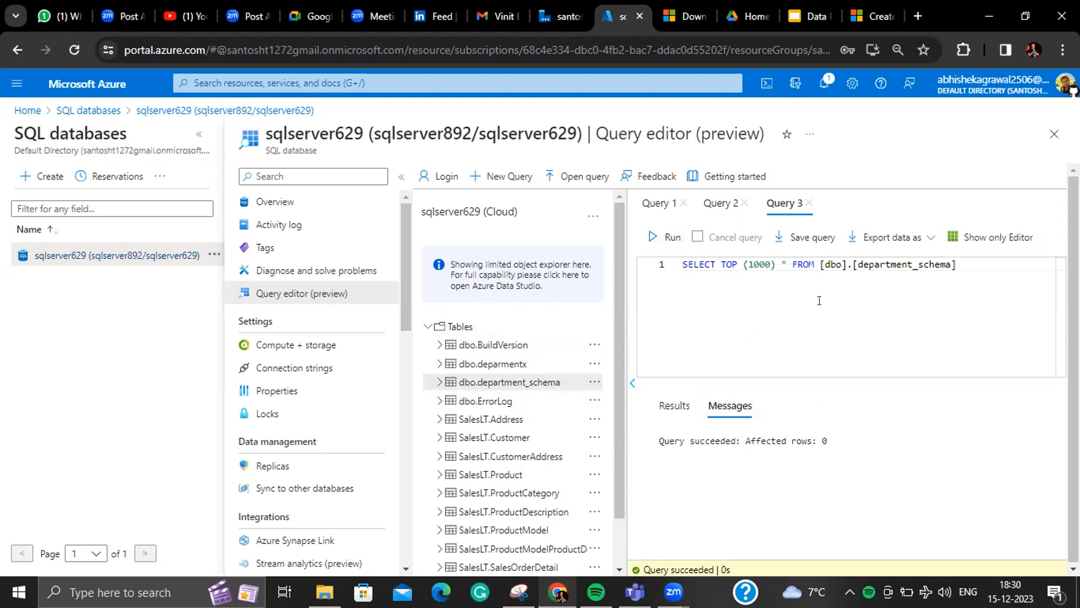
click(435, 383)
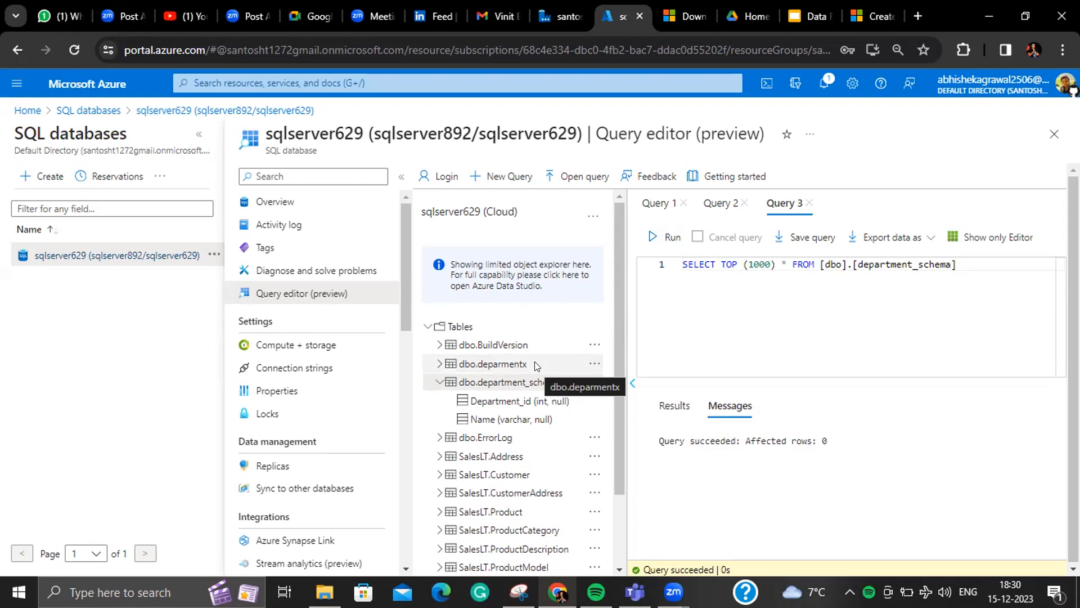
click(563, 17)
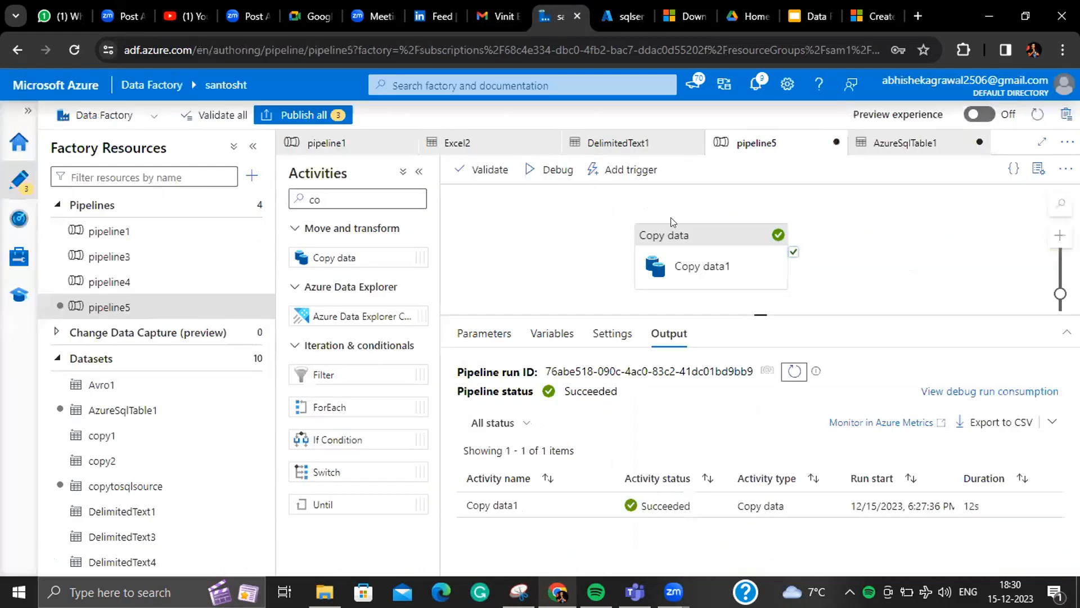
- Confirm the AzureSqlTable1 sink dataset targets dbo.deparmentx and check the debug run succeeded in 16s
click(709, 242)
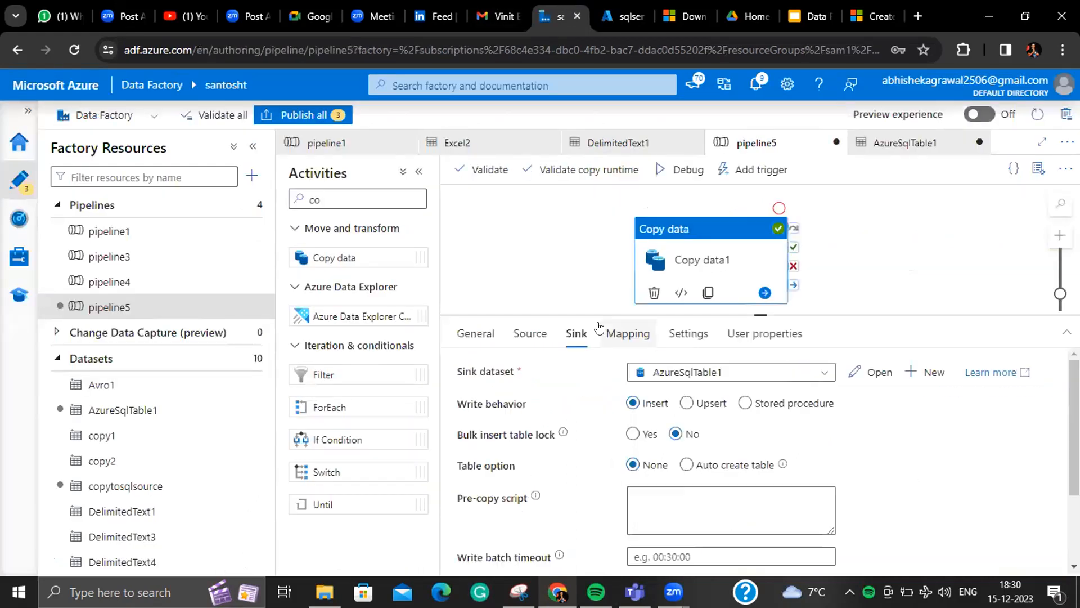
click(876, 373)
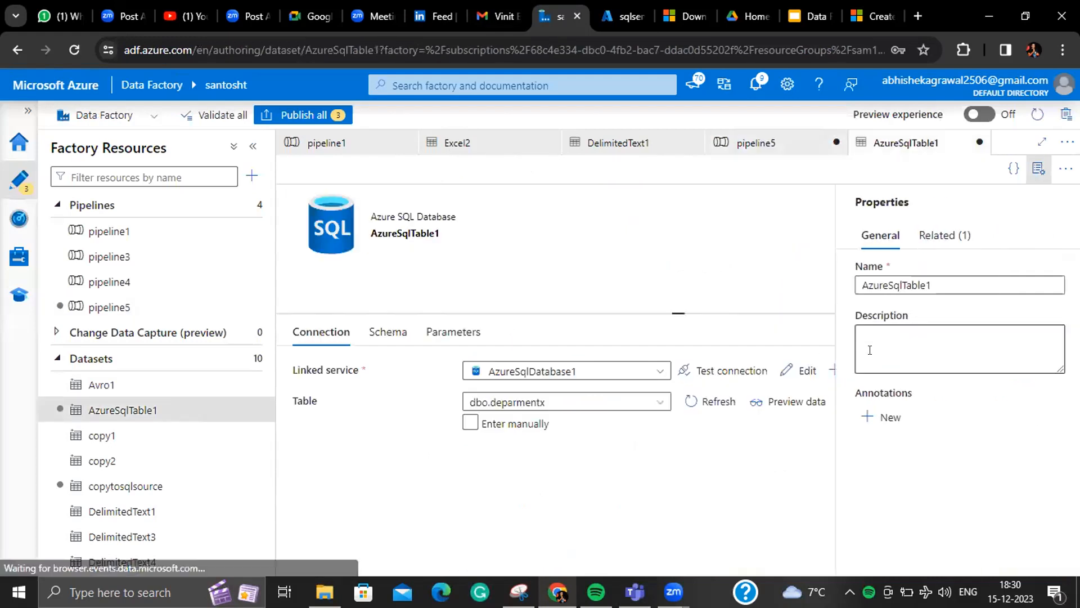
click(1040, 169)
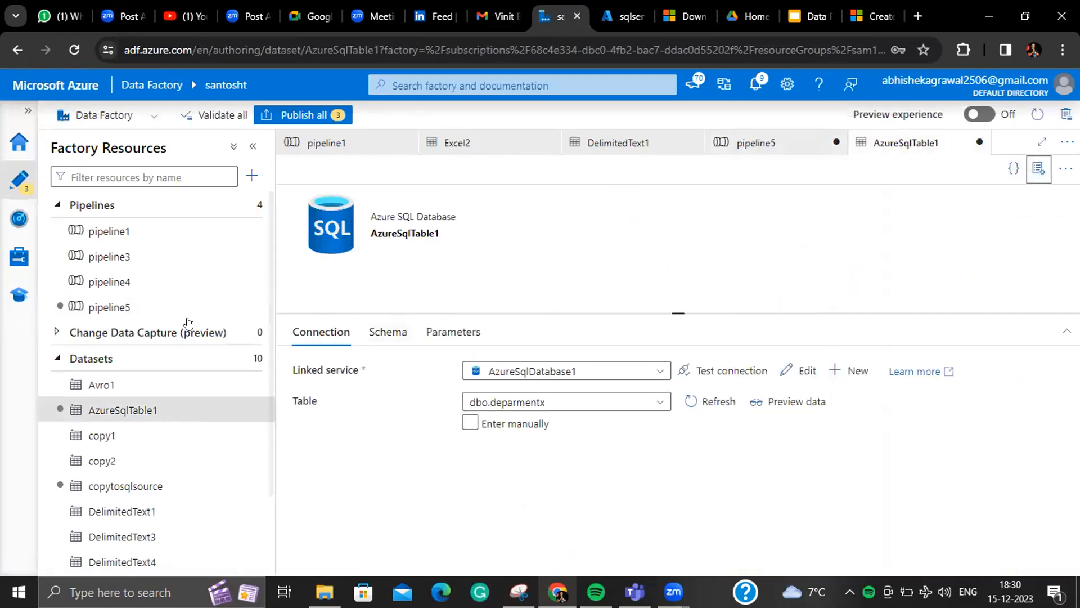
click(169, 308)
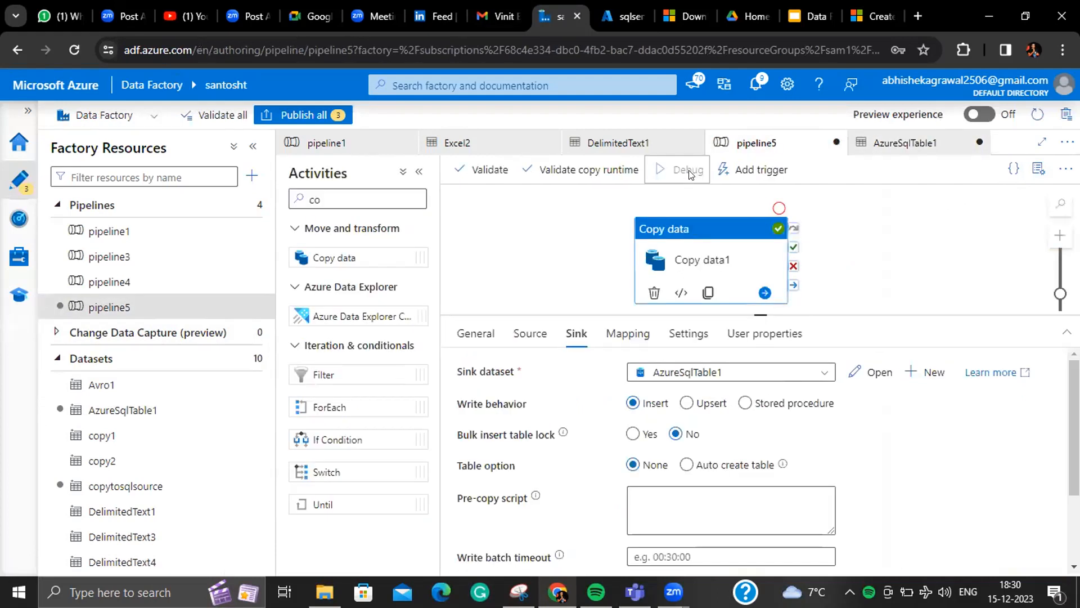
click(614, 271)
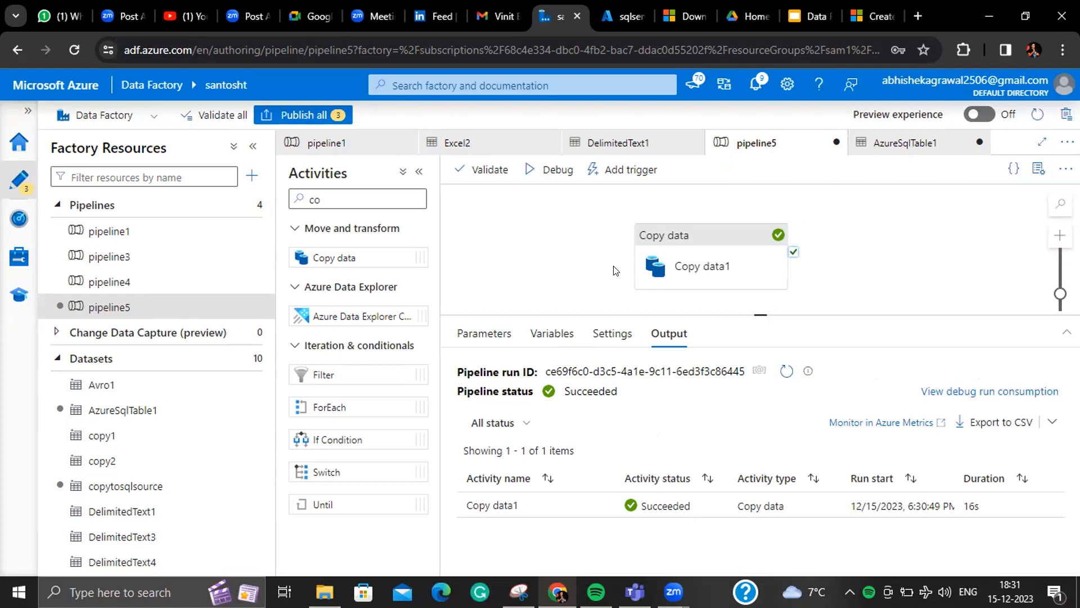
- Change the query's table name from department_schema to deparmentx and run it
click(627, 18)
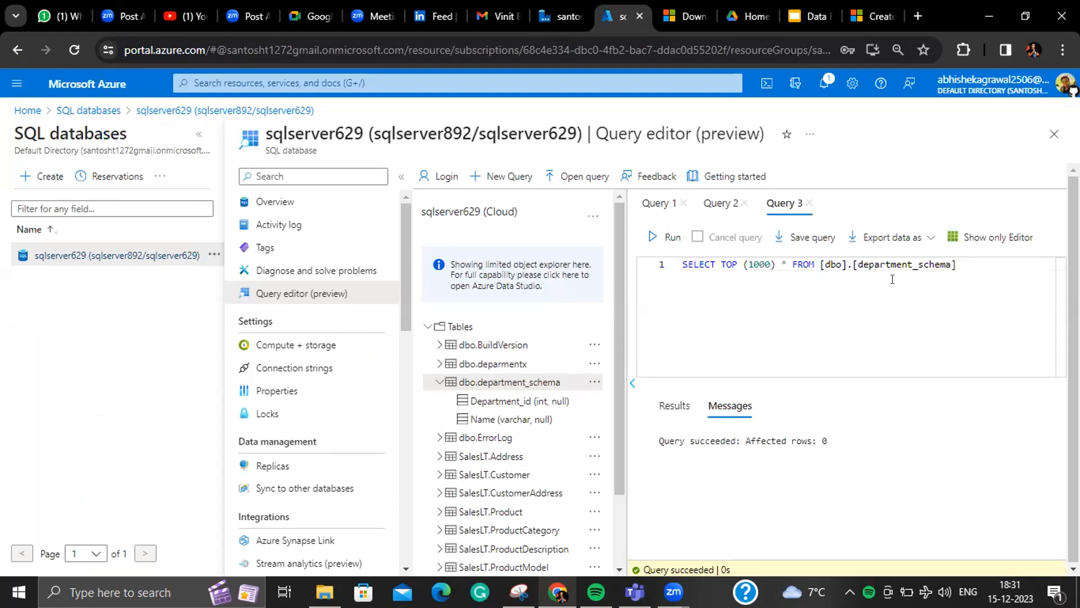
click(947, 265)
key(BackSpace)
key(BackSpace)
key(BackSpace)
key(BackSpace)
key(BackSpace)
key(BackSpace)
key(BackSpace)
text(x)
click(667, 233)
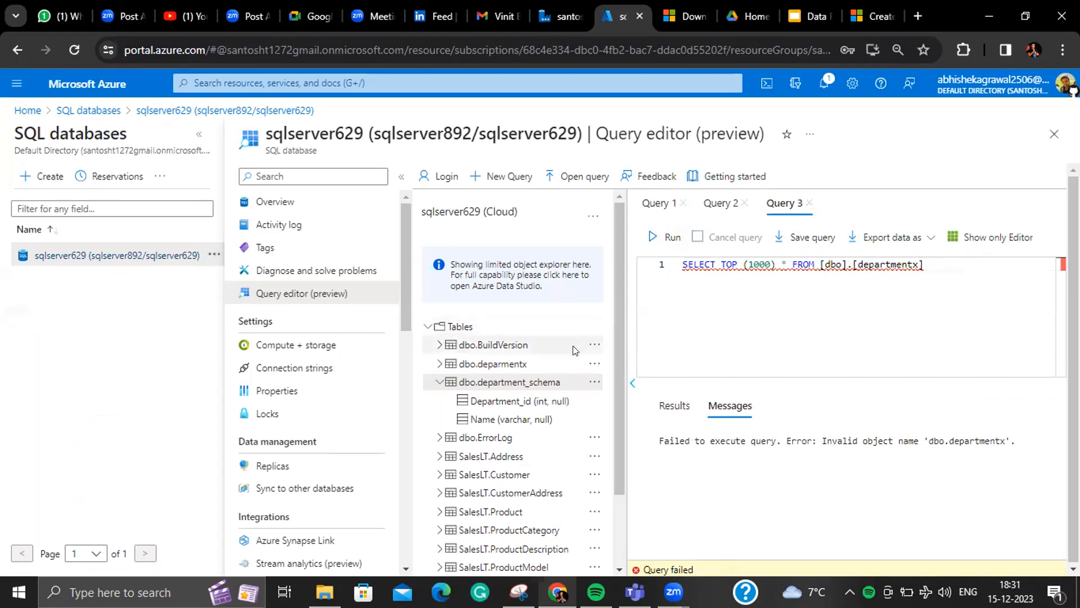
- Run Select Top 1000 Rows on dbo.deparmentx, showing Finance through Payroll listed twice
right_click(540, 364)
click(562, 373)
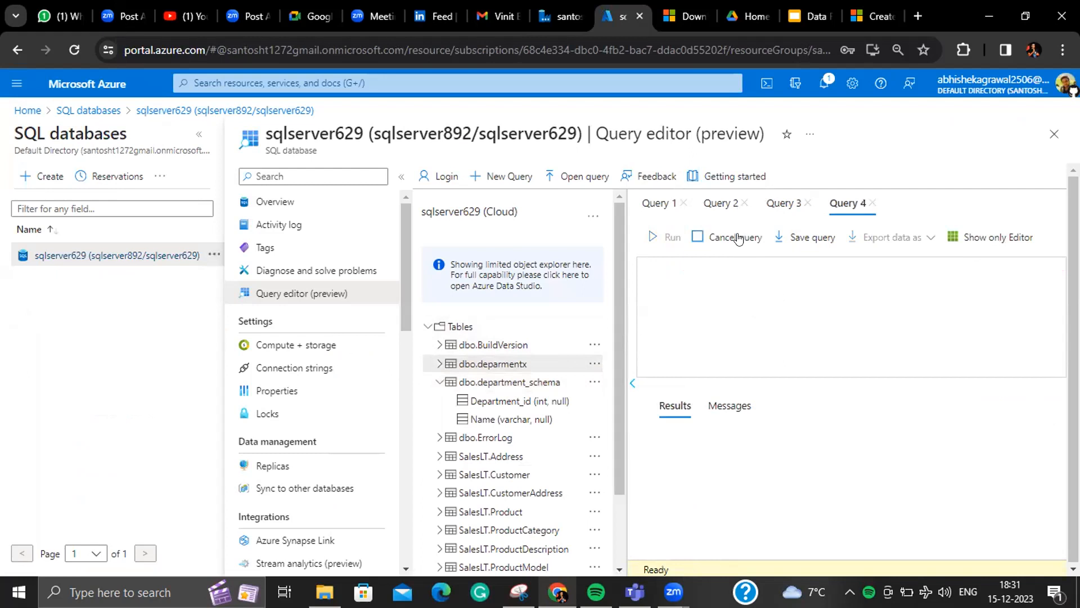
click(669, 237)
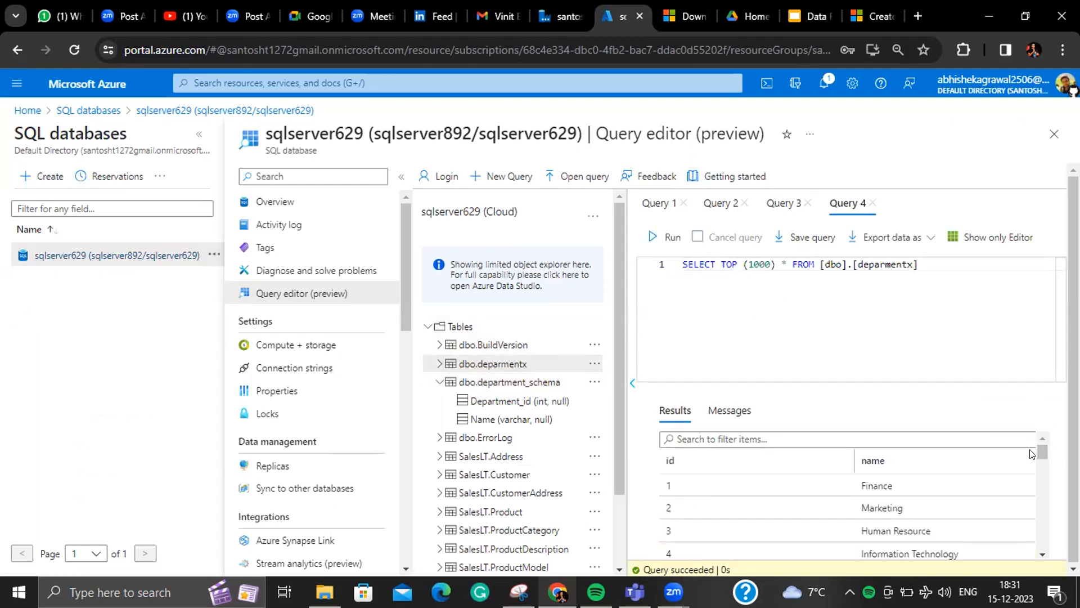
drag(1040, 449, 1045, 567)
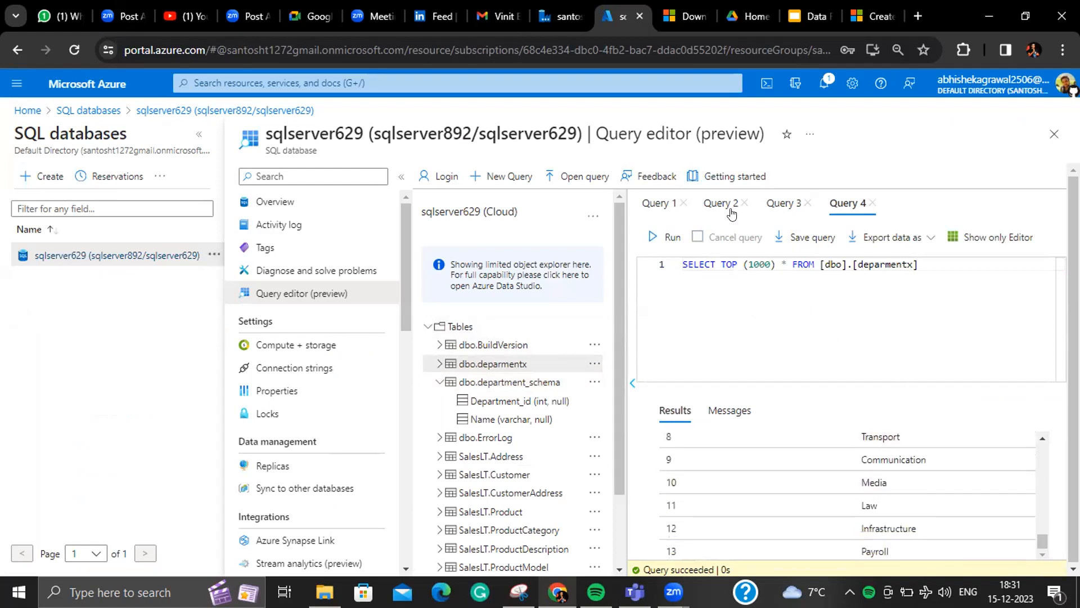
click(562, 12)
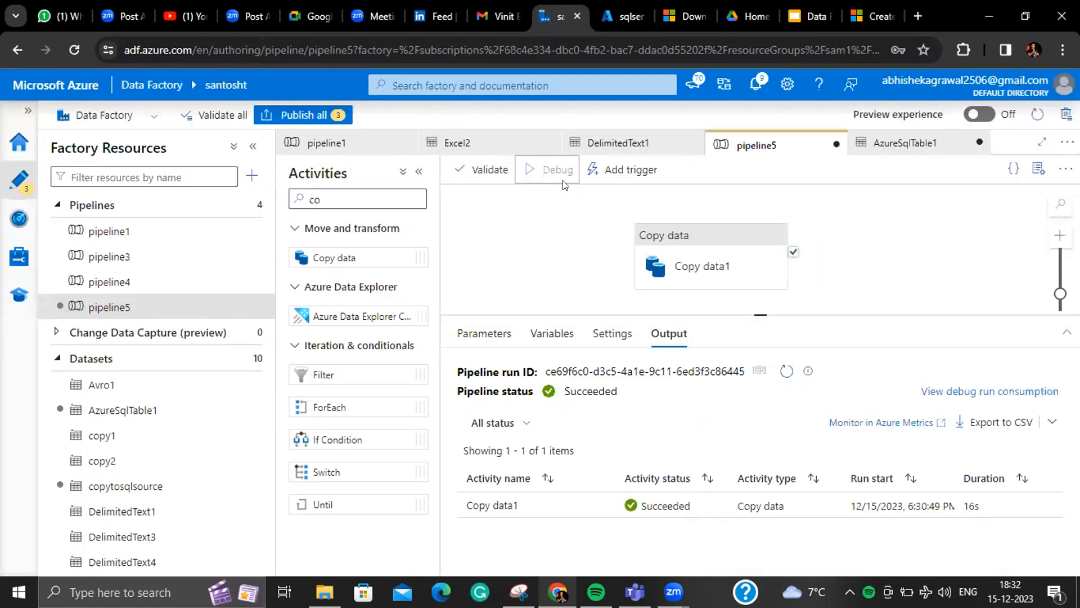
- Rerun pipeline5 in debug until it succeeds, then rerun the dbo.deparmentx query and load all rows
click(563, 181)
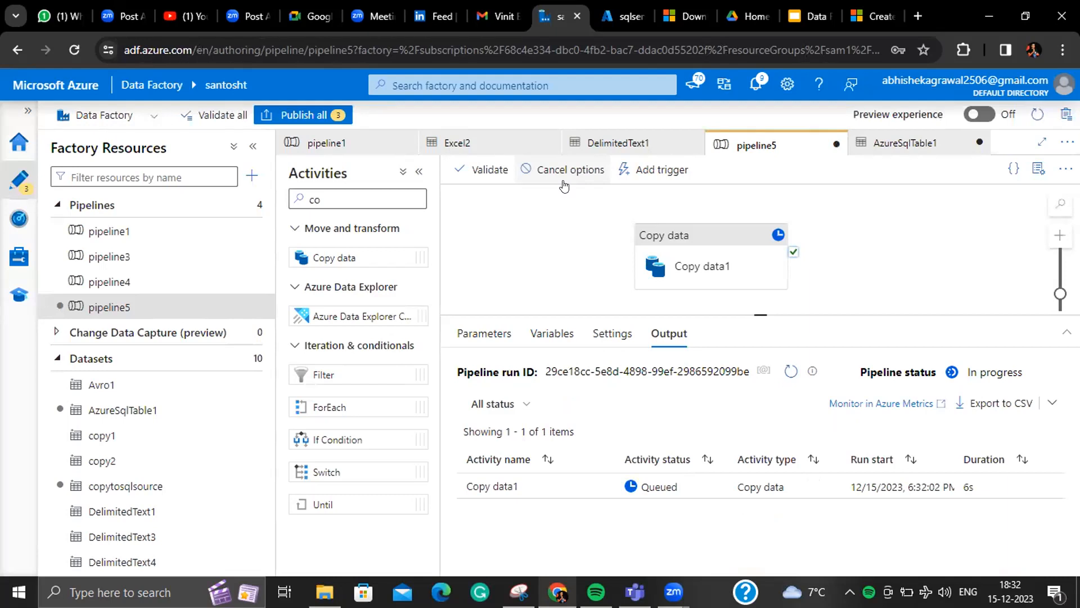
click(791, 372)
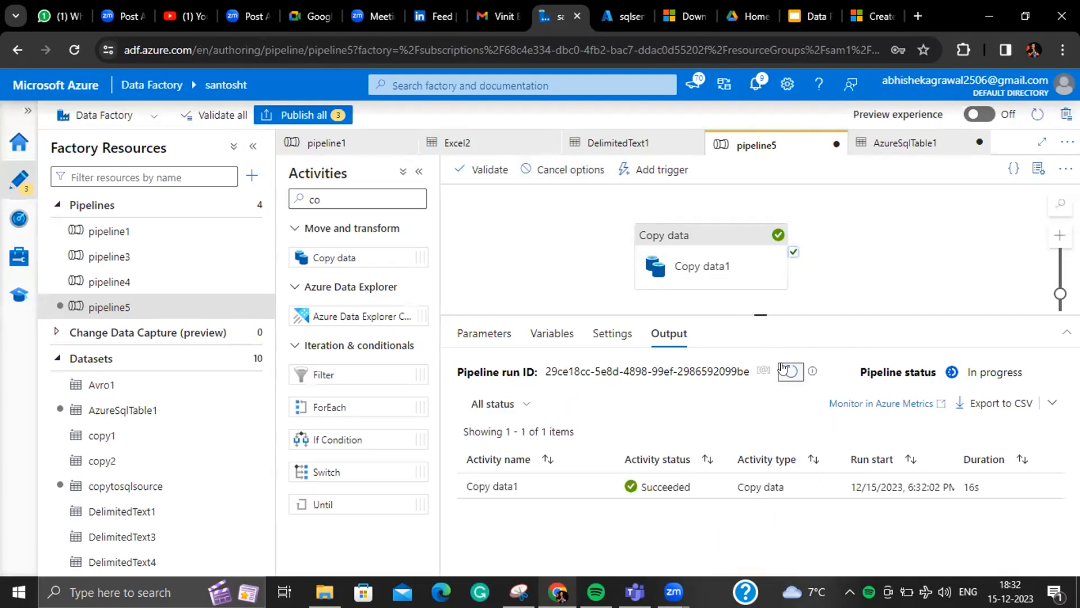
click(620, 17)
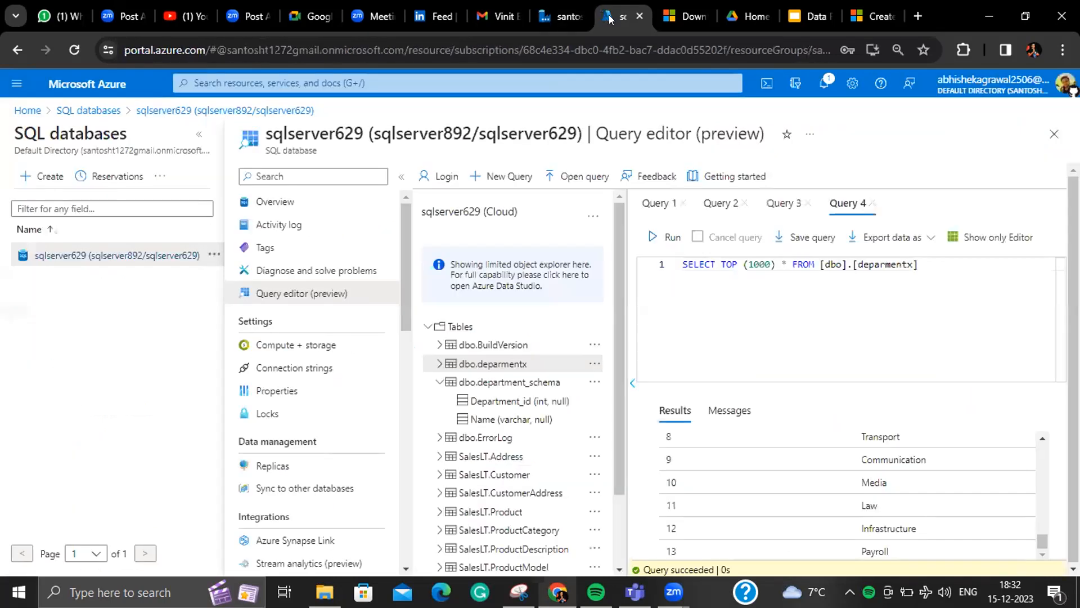
click(668, 236)
scroll(900, 501, down, 5)
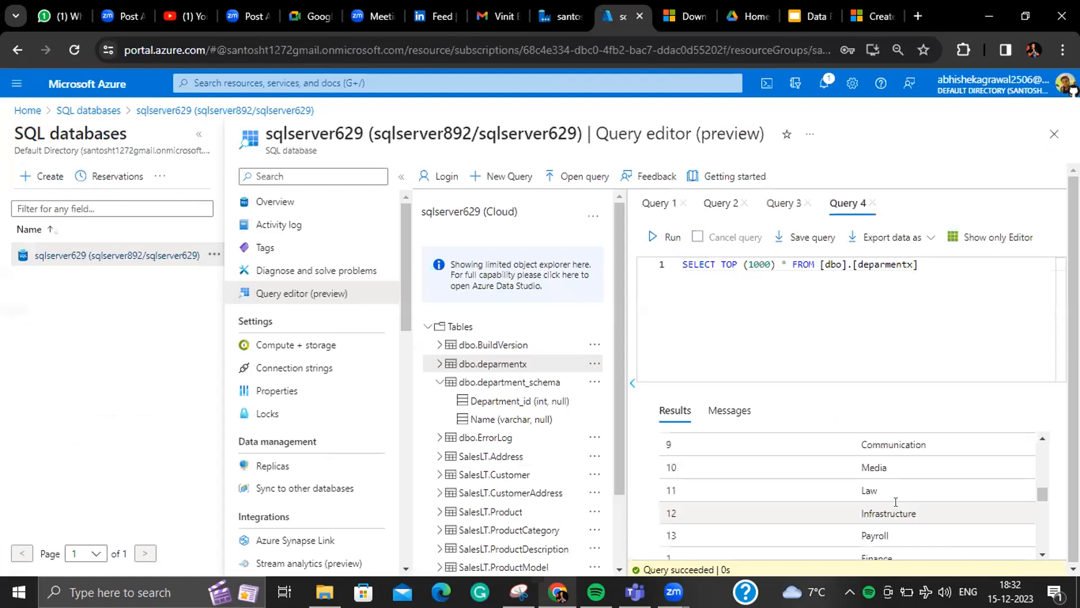
click(872, 549)
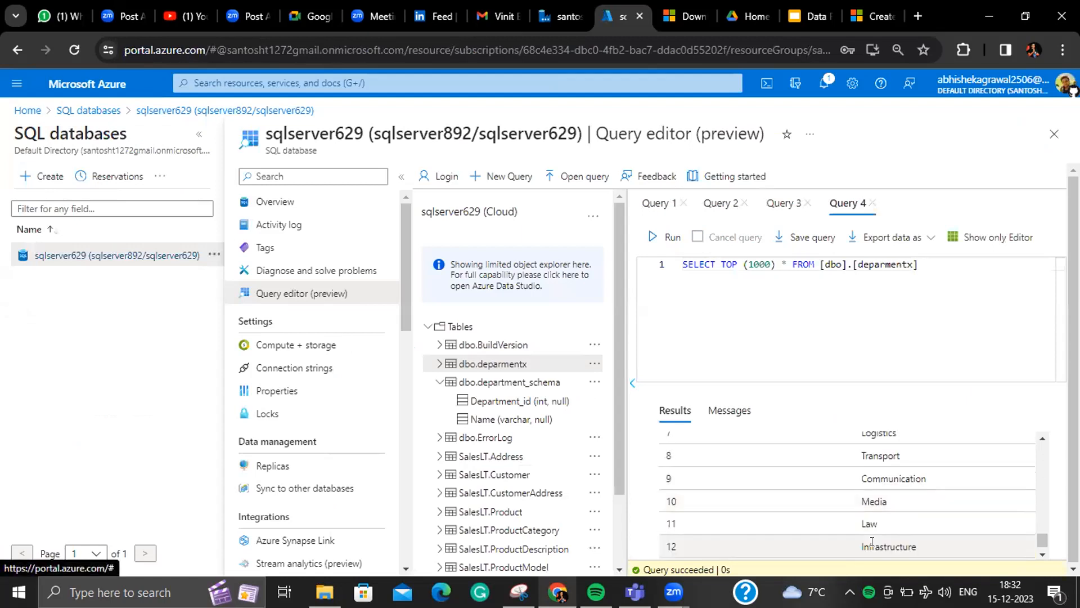
mouse_move(1041, 544)
mouse_down()
mouse_move(1040, 557)
mouse_move(1037, 523)
mouse_move(1041, 561)
mouse_up()
click(564, 10)
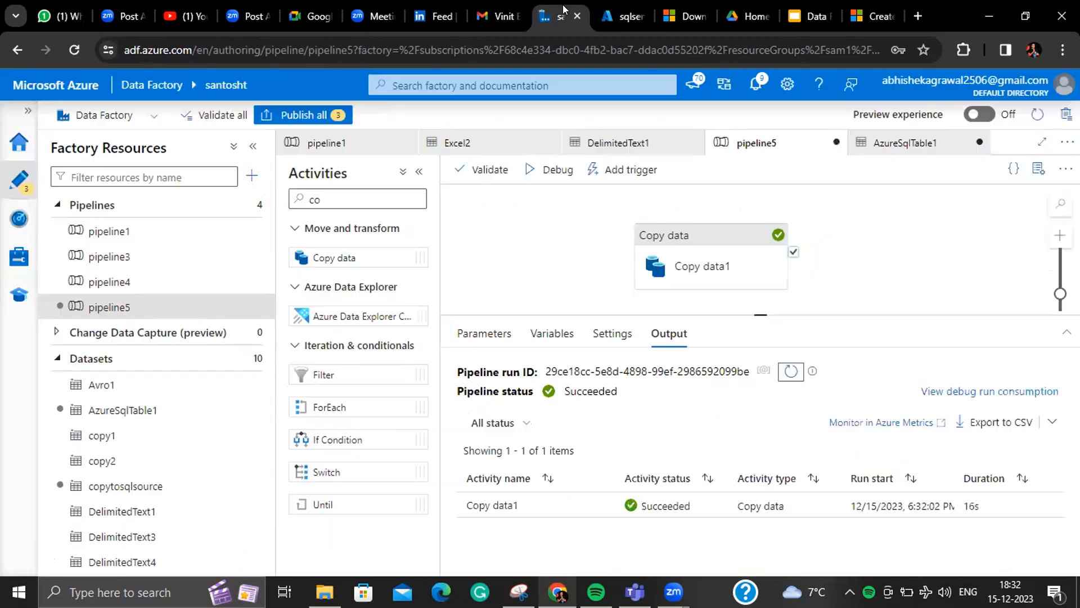
- Set the Copy data1 sink pre-copy script to 'Truncate table [dbo].[deparmentx]' and start a debug run
click(730, 277)
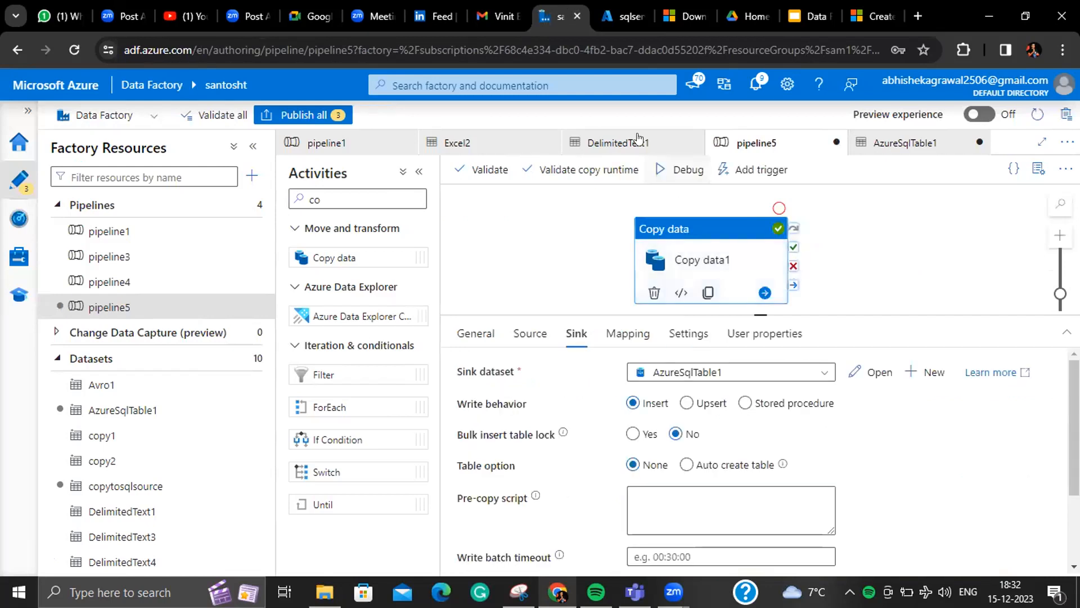
click(643, 493)
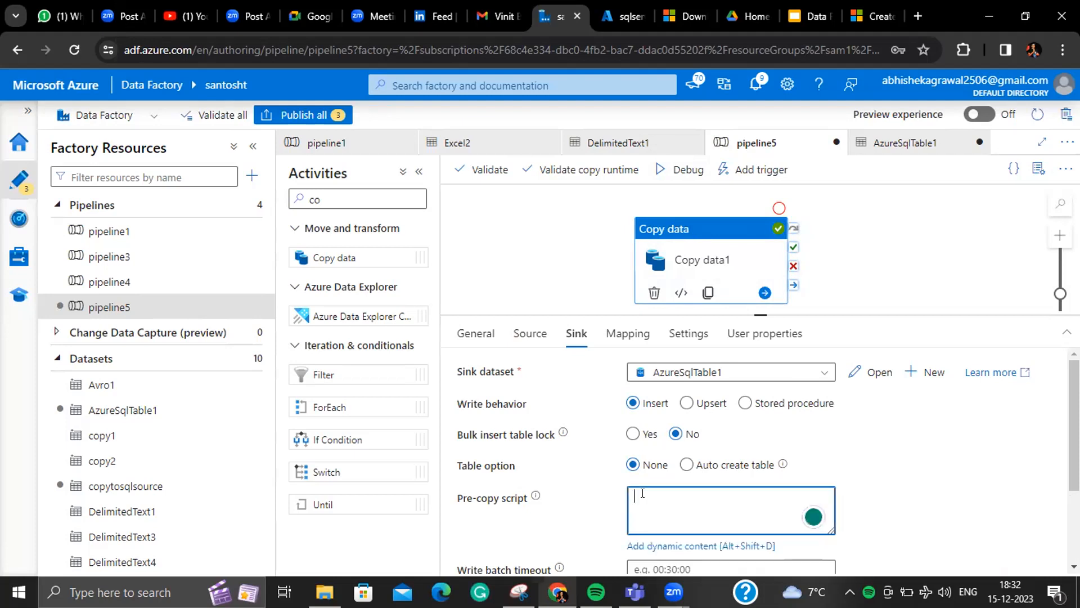
text(Truncate table)
click(623, 18)
drag(919, 265, 819, 265)
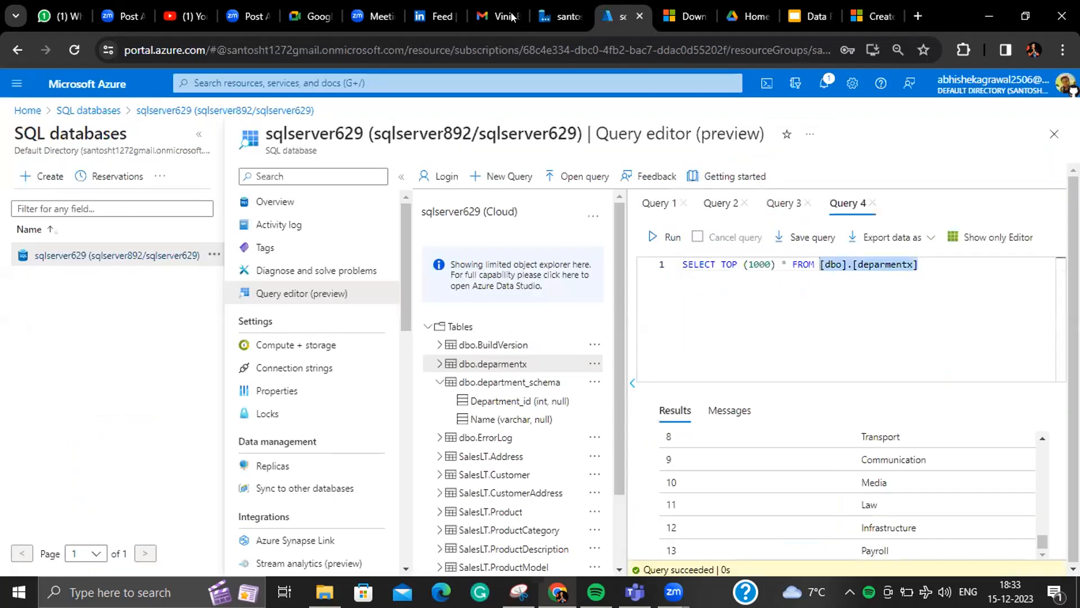
click(554, 16)
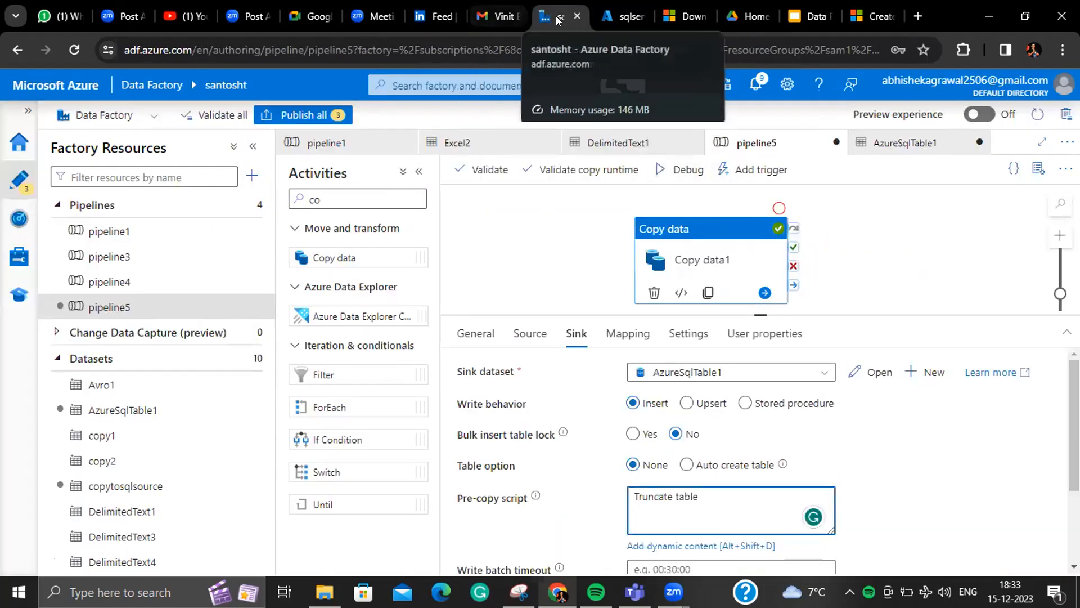
click(601, 18)
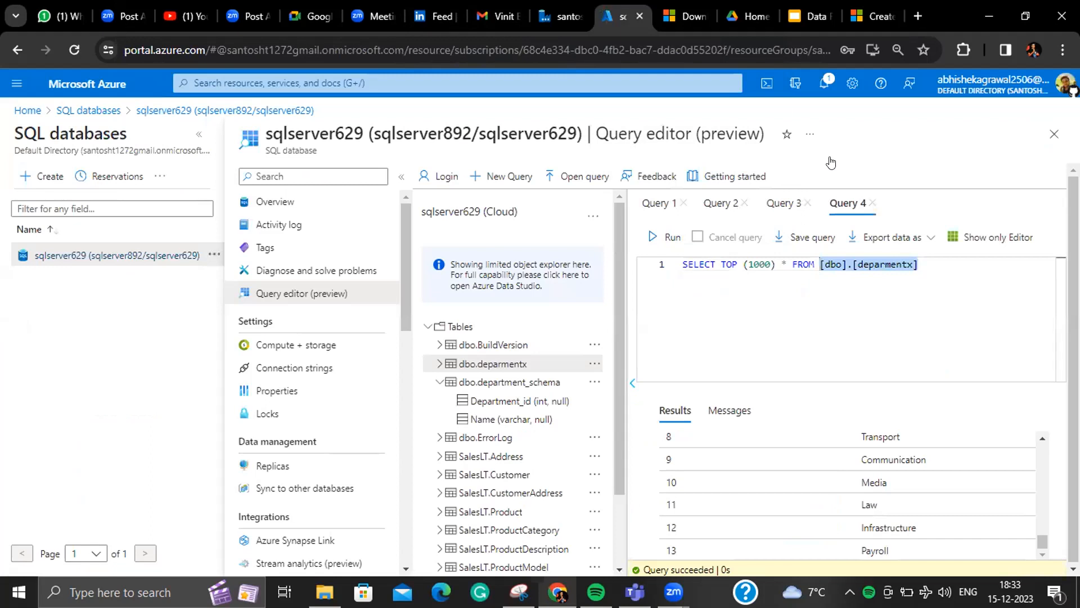
click(537, 13)
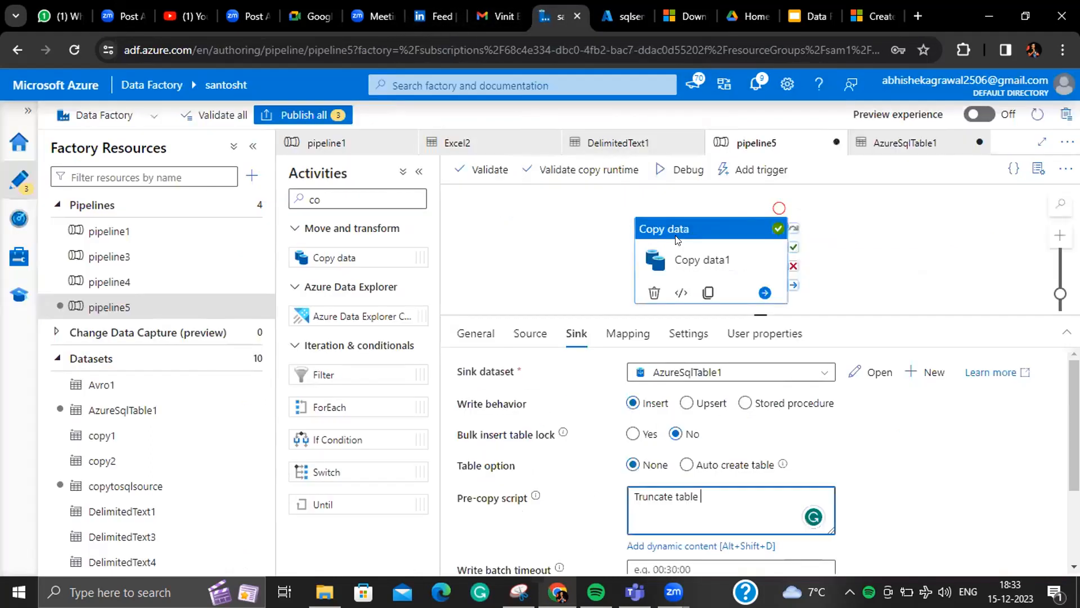
key(ctrl+v)
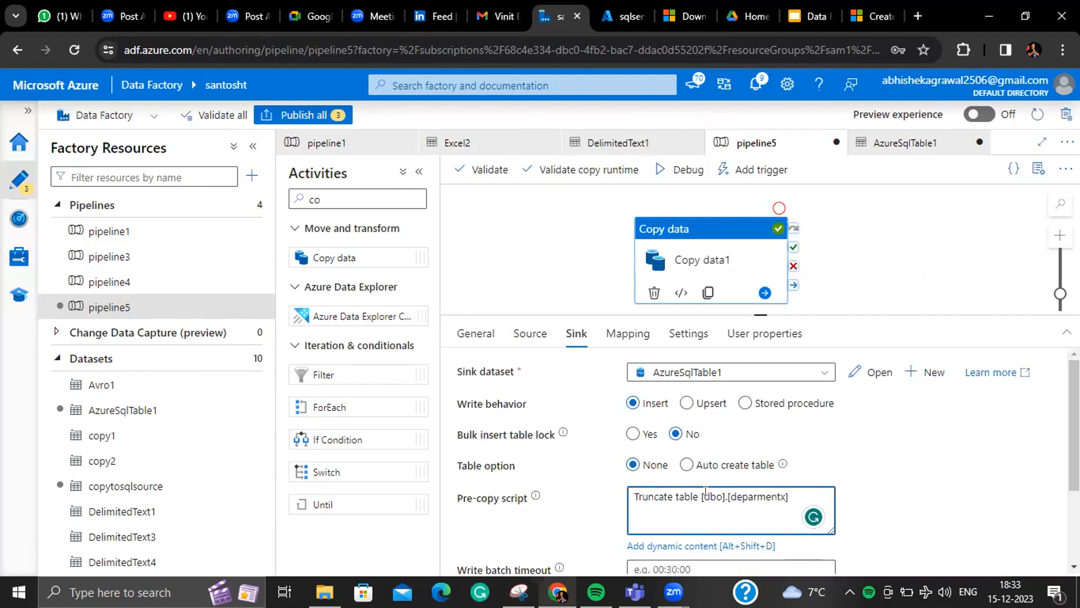
click(683, 169)
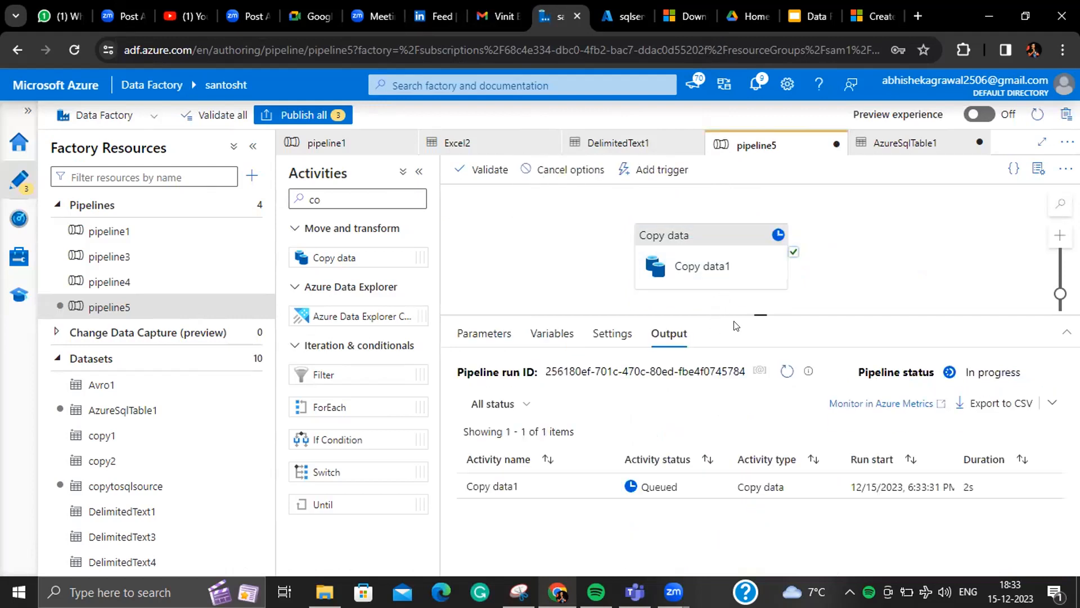
- Refresh until the pipeline5 rerun completes, then read the Pre-copy script info tooltip
click(794, 378)
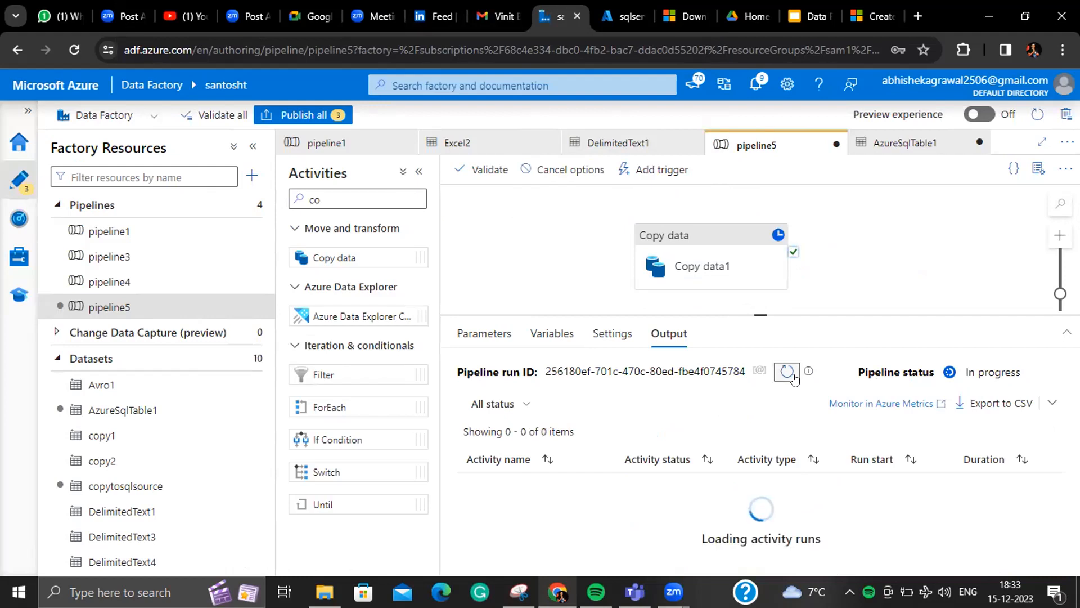
click(794, 378)
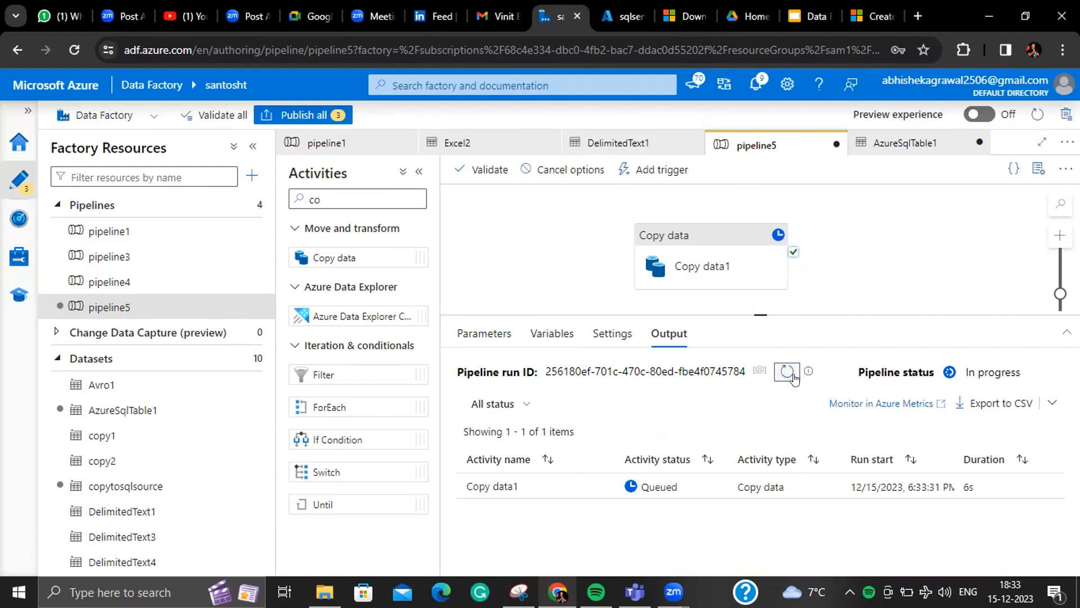
click(794, 378)
click(752, 272)
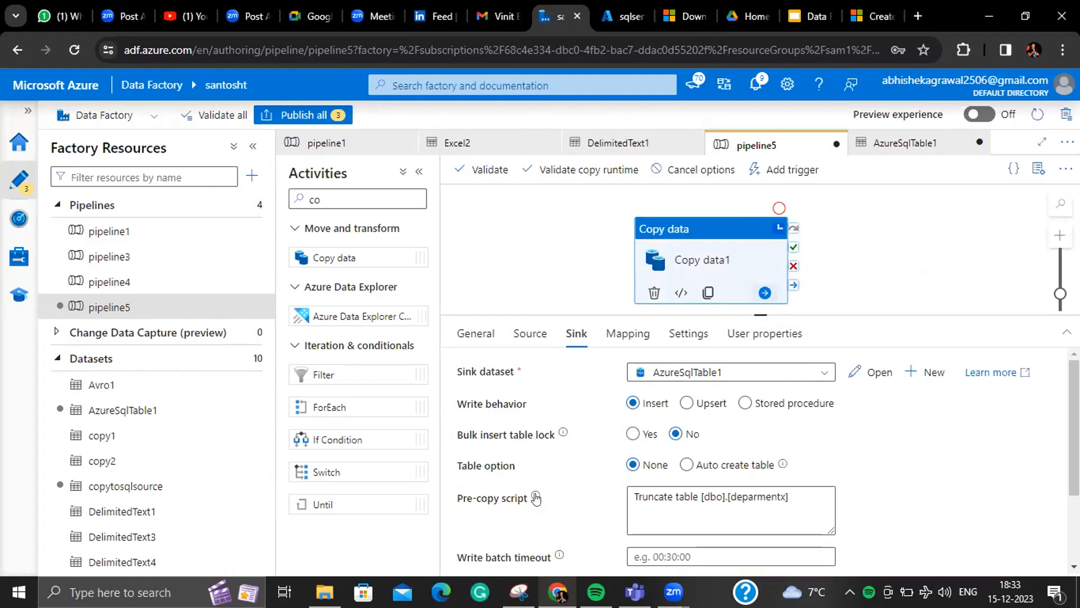
mouse_move(537, 496)
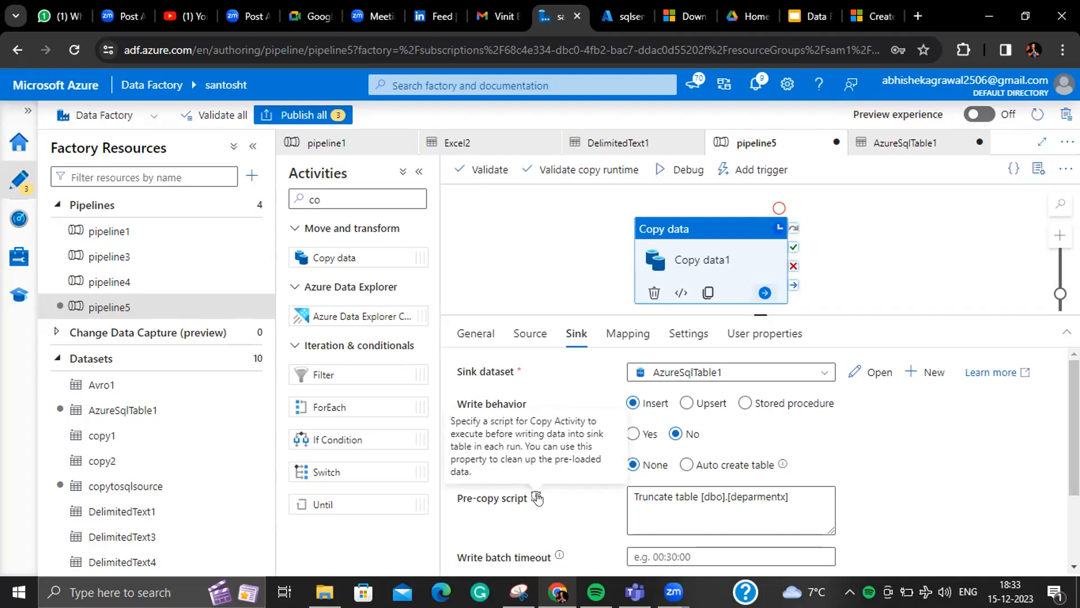
click(623, 9)
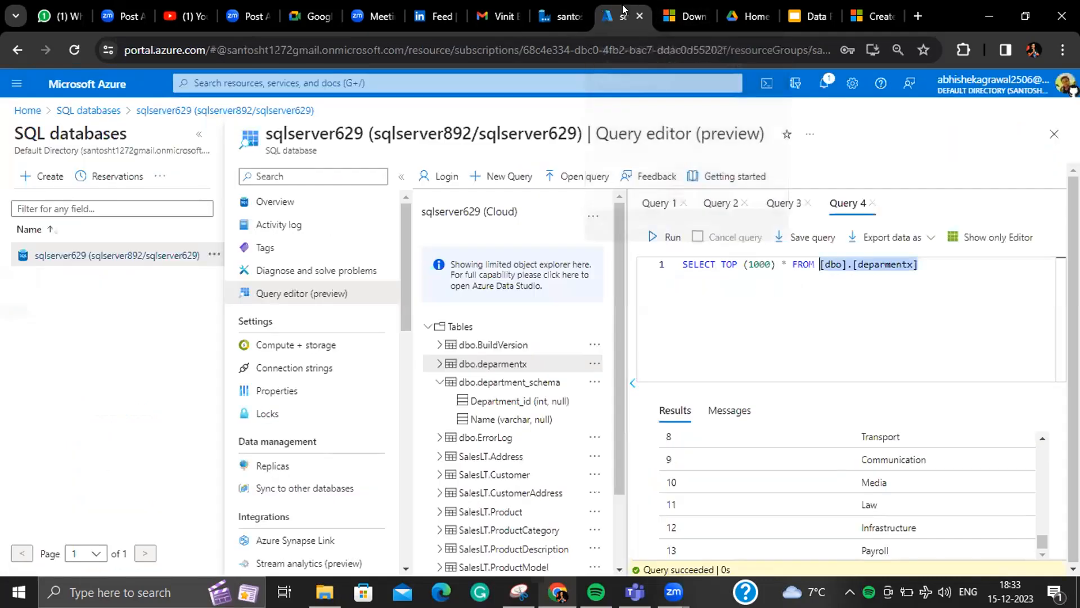
- Rerun the SELECT TOP (1000) query on dbo.deparmentx and check the results end at row 13, Payroll
click(670, 235)
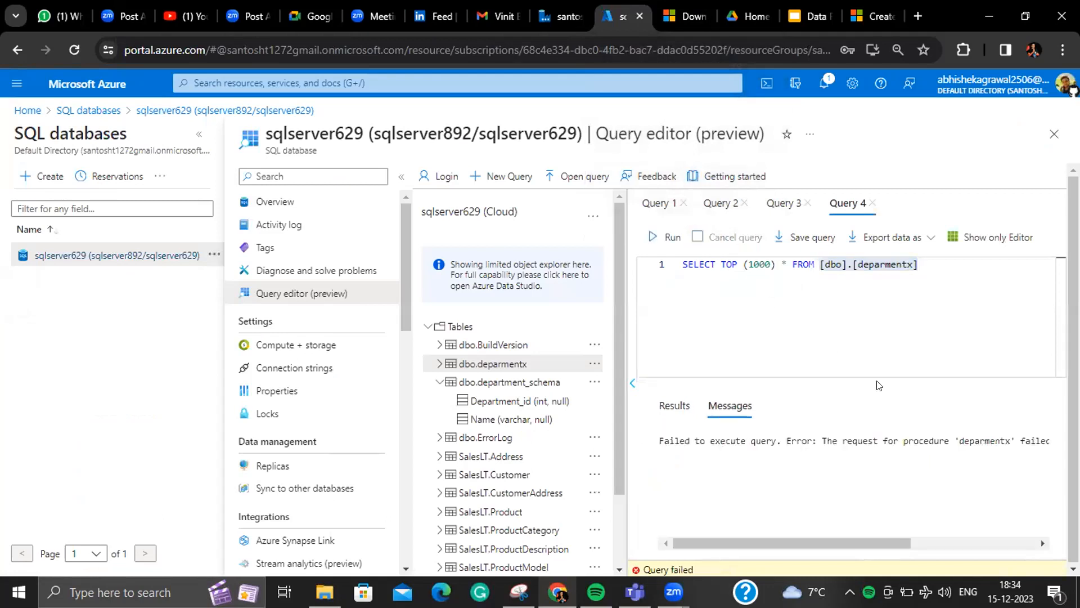
click(936, 266)
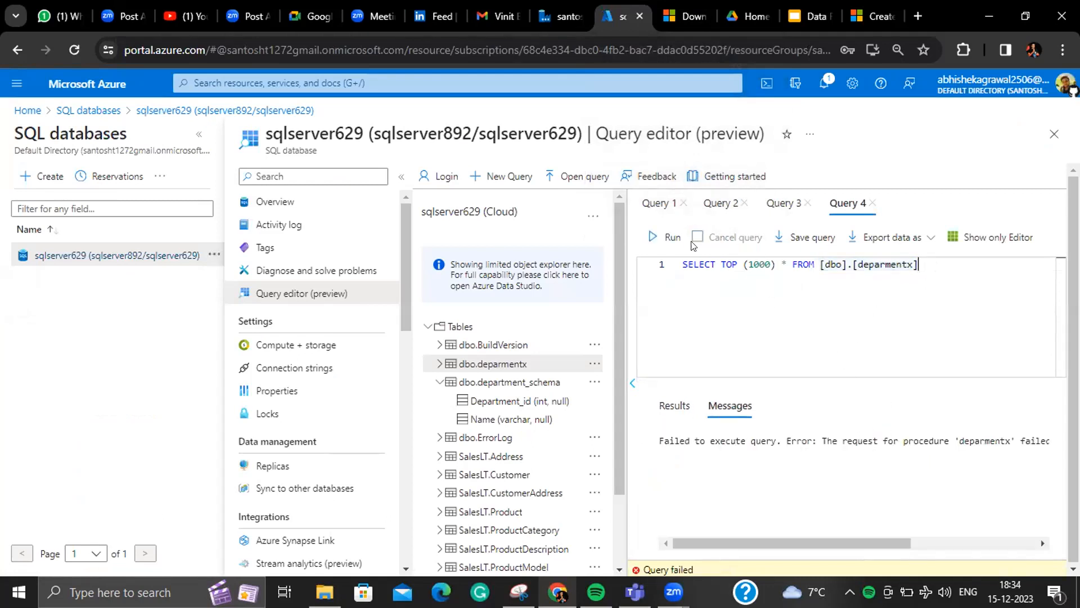
click(673, 237)
drag(1044, 462, 1051, 542)
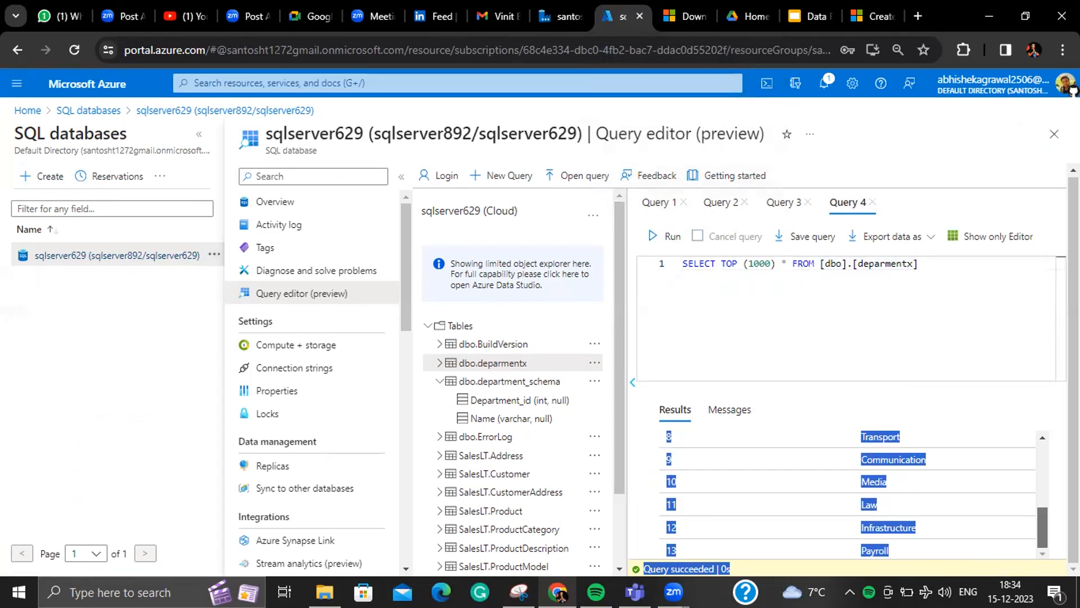
click(564, 12)
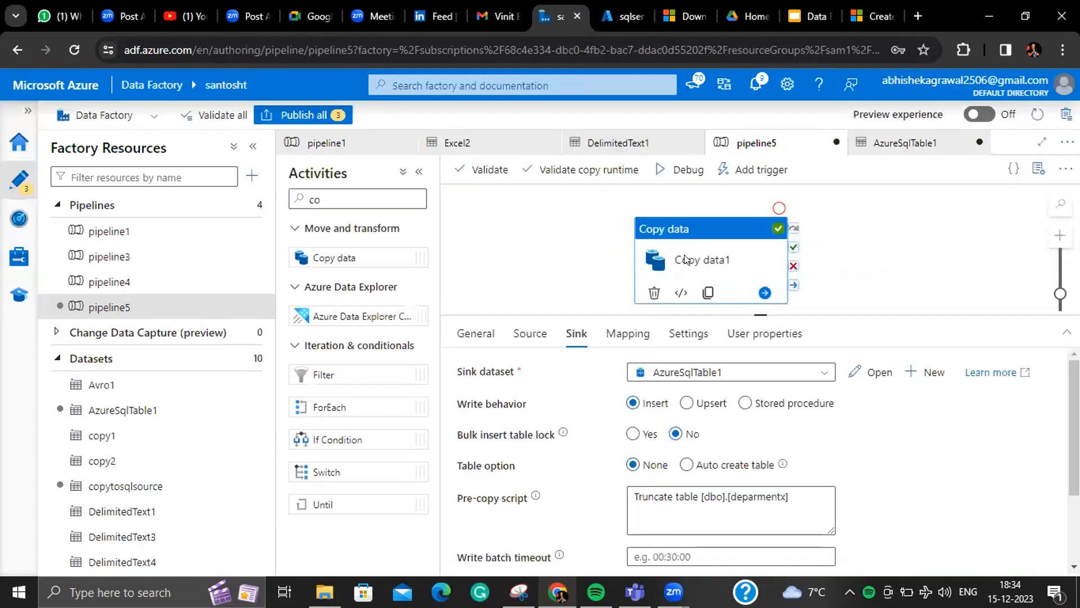
- Bring up File Explorer from the taskbar and maximize its window
scroll(732, 450, down, 3)
scroll(731, 450, up, 3)
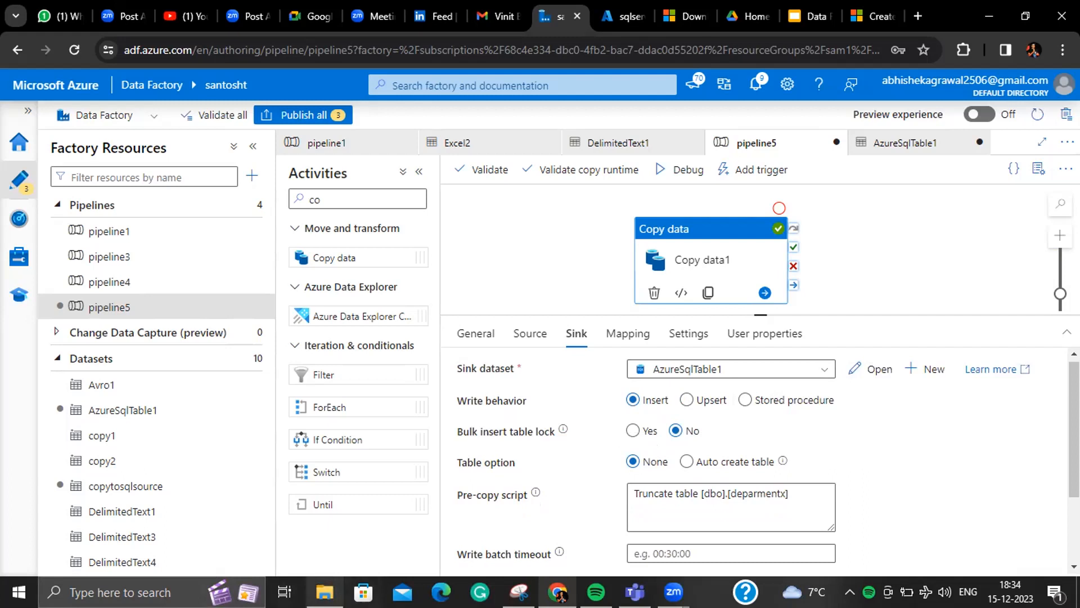
click(325, 591)
click(889, 94)
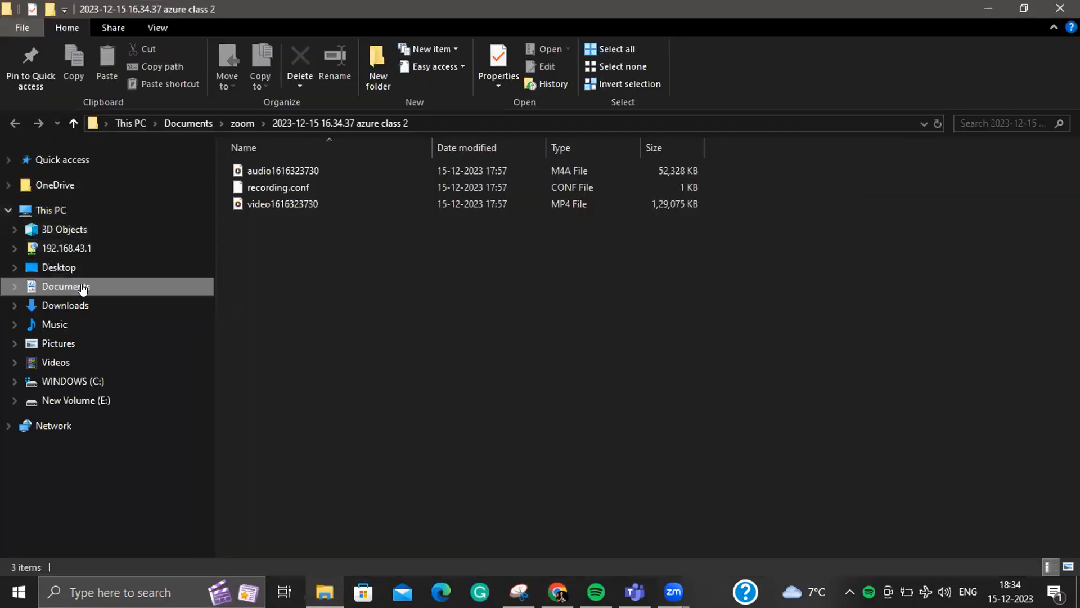
- Browse Documents > Class > Databricks > Project > CSV and open the Department file
click(75, 289)
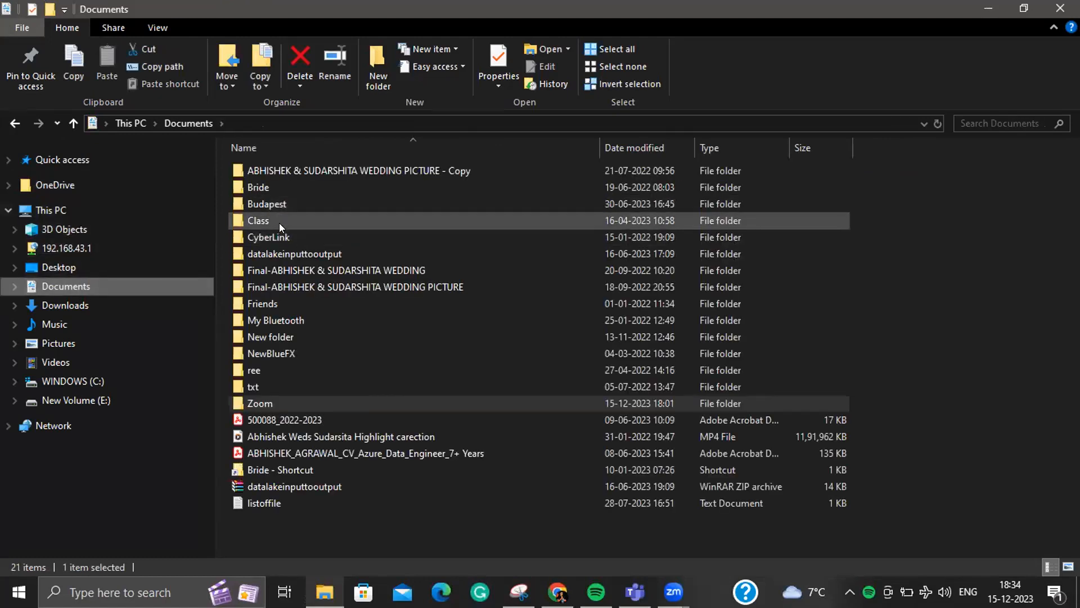
click(280, 224)
double_click(279, 222)
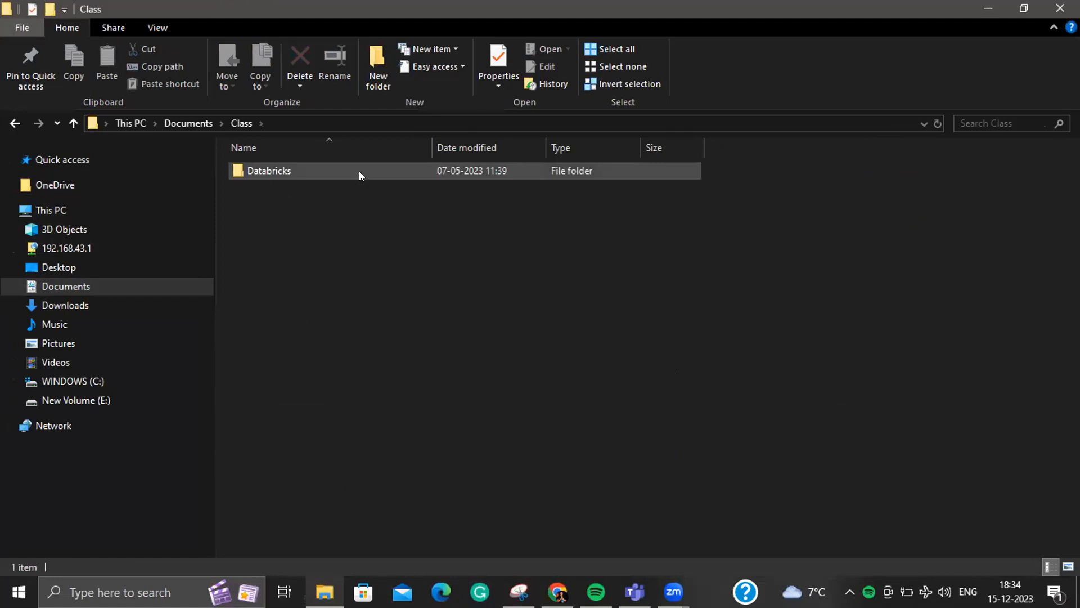
click(94, 285)
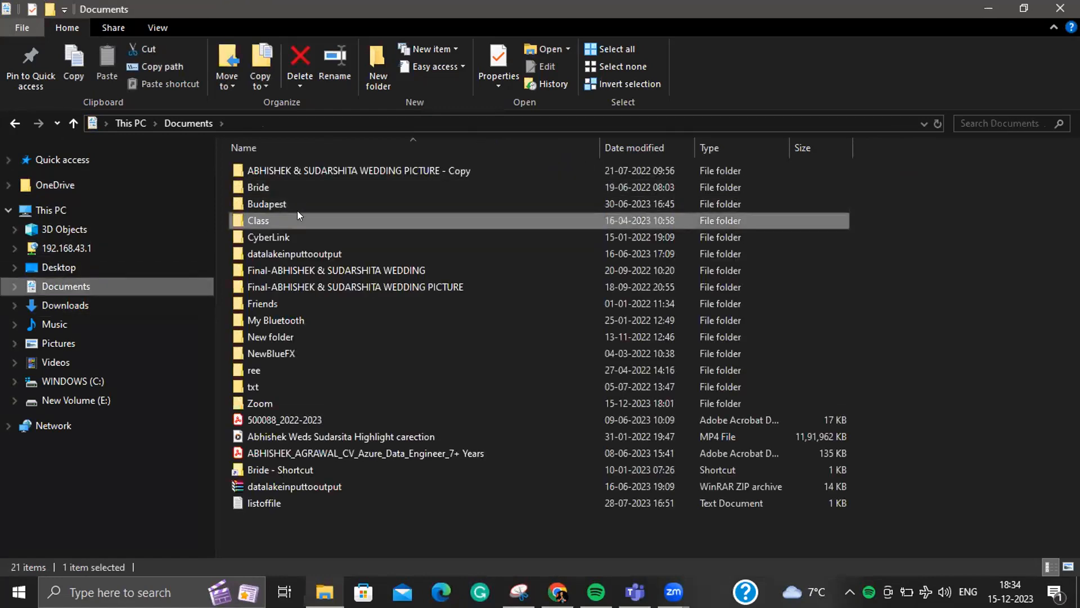
double_click(297, 212)
double_click(309, 178)
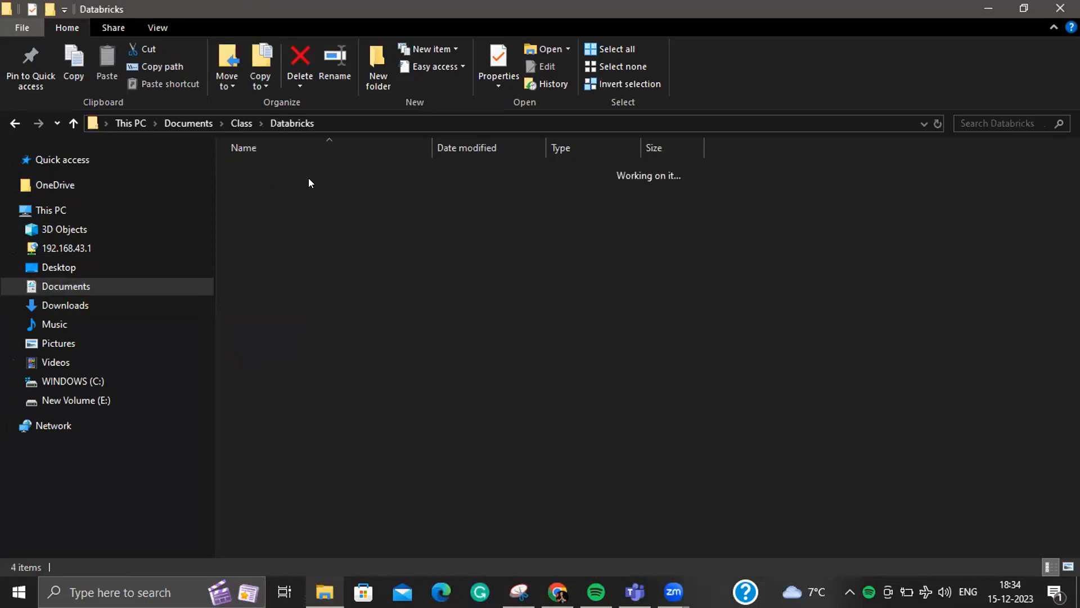
double_click(318, 173)
double_click(318, 173)
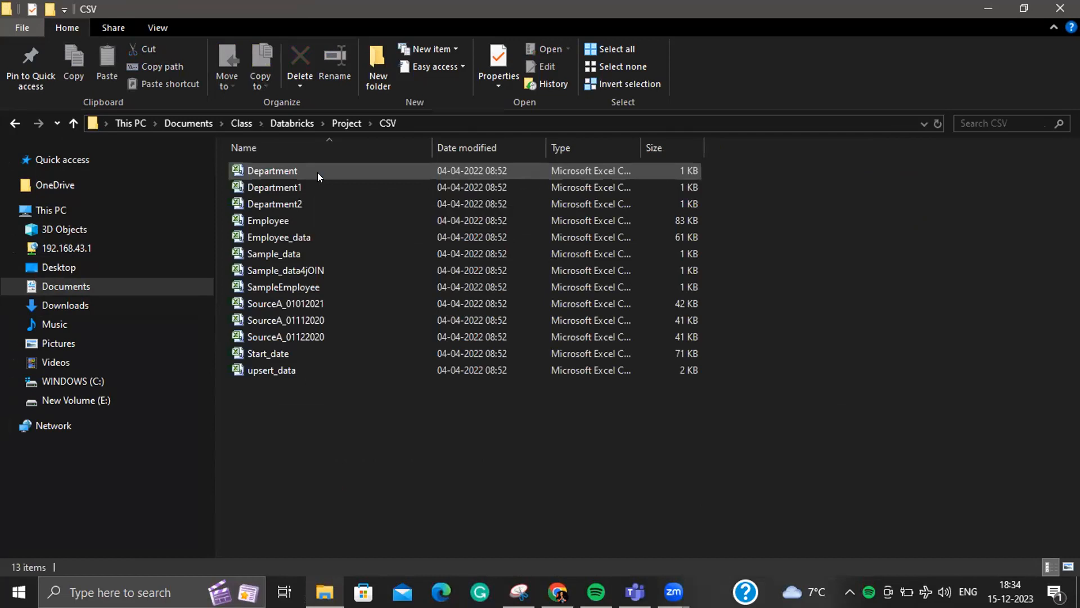
double_click(317, 172)
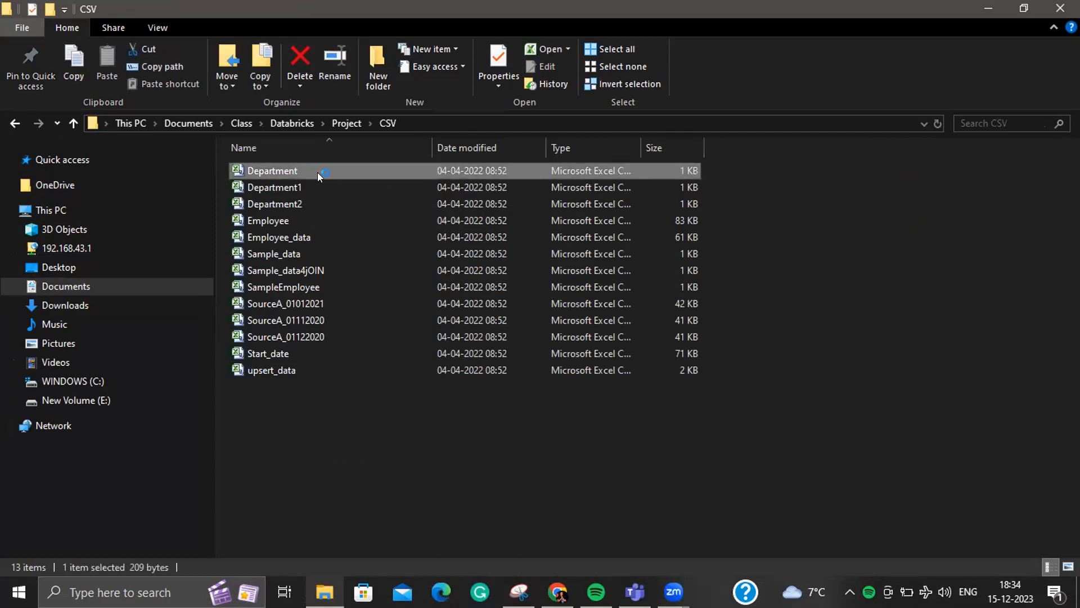
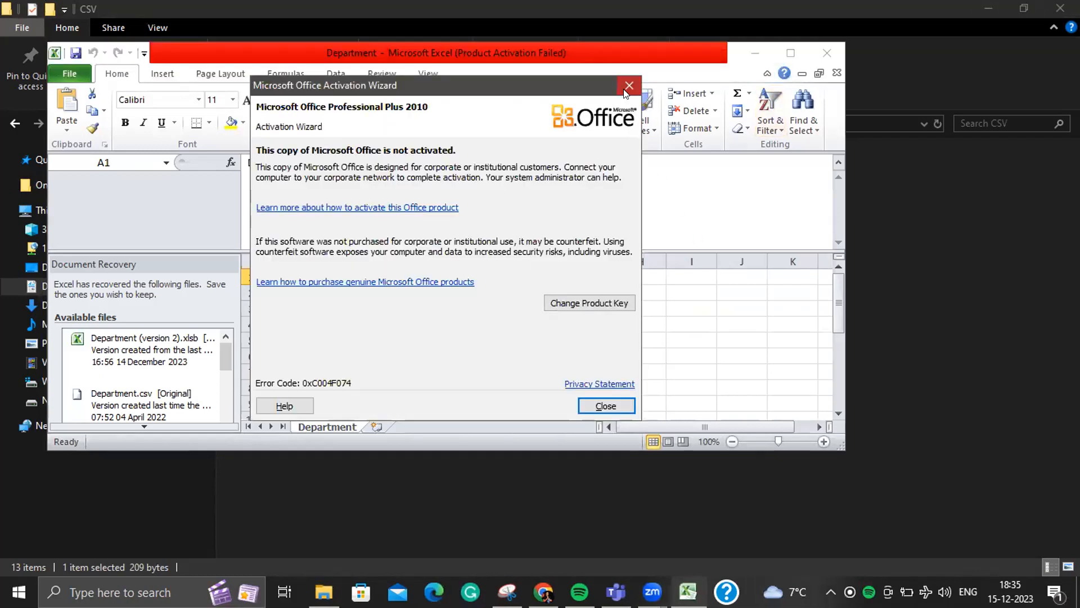
- Close the Office activation warning and maximize the Department workbook window
click(628, 86)
click(791, 53)
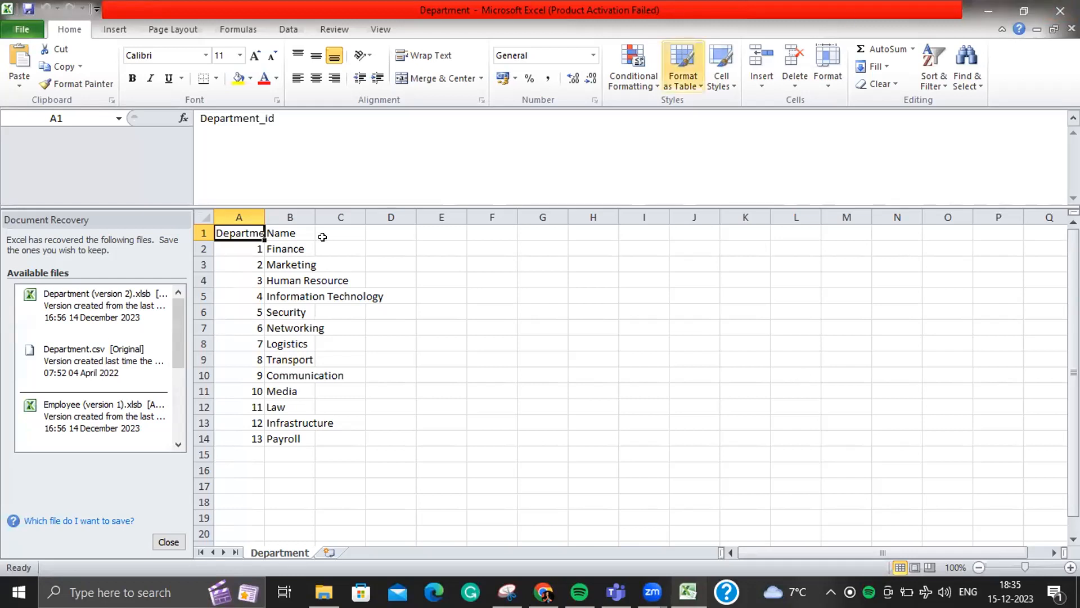
- Widen columns A and B and copy the department table A1:B14
drag(316, 217, 535, 228)
drag(264, 216, 388, 213)
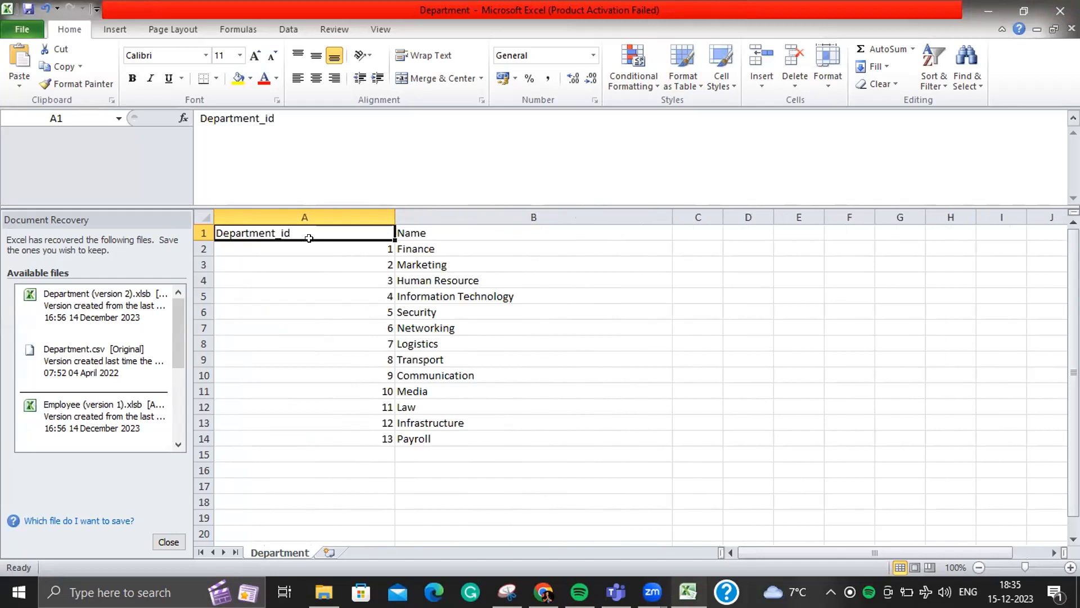
key(shift+Right)
key(shift+Down)
key(shift+Down)
key(shift+Down)
key(shift+Down)
key(shift+Down)
key(shift+Down)
key(shift+Down)
key(shift+Down)
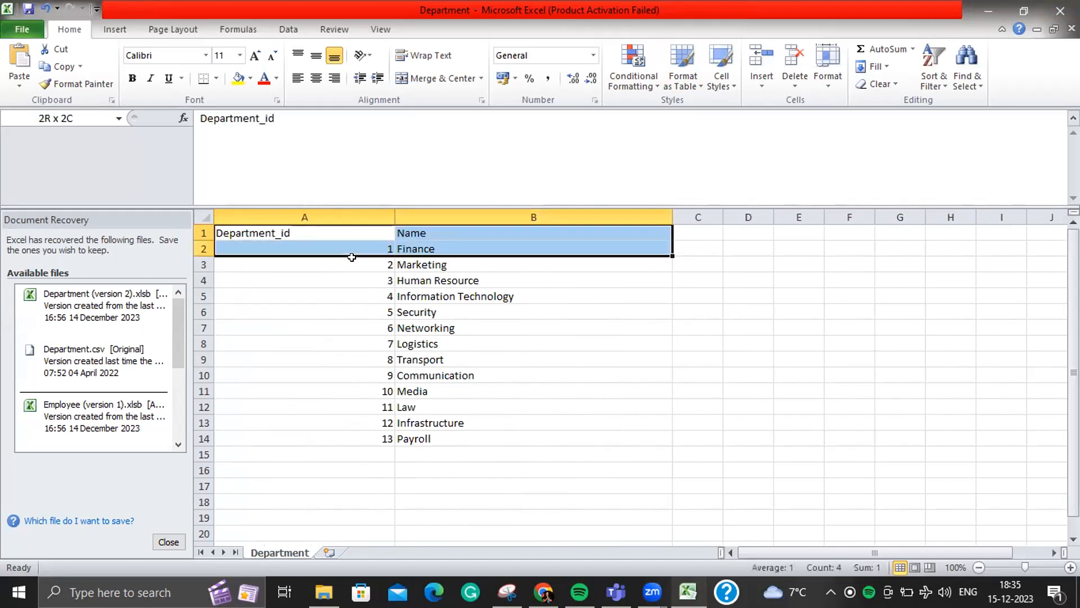
key(shift+Down)
key(shift+Down)
key(shift+Down)
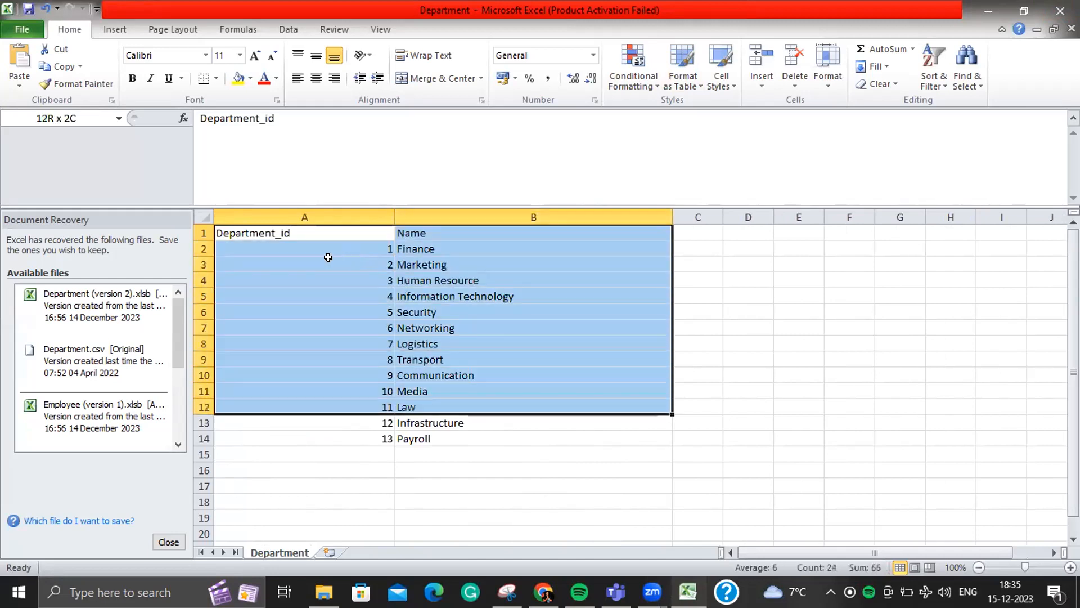
key(shift+Down)
key(shift+Down)
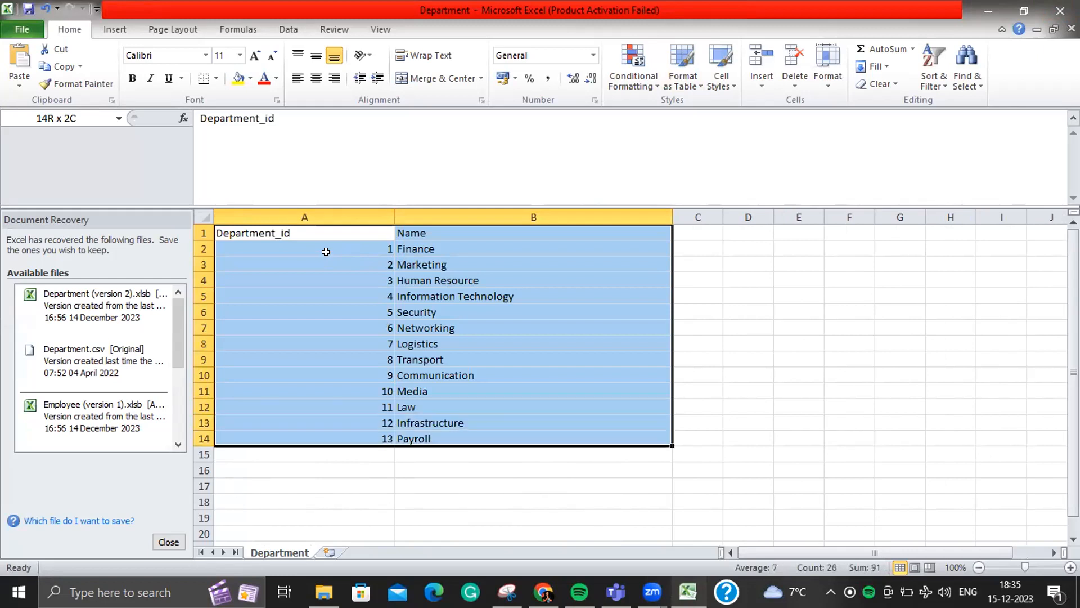
key(ctrl+c)
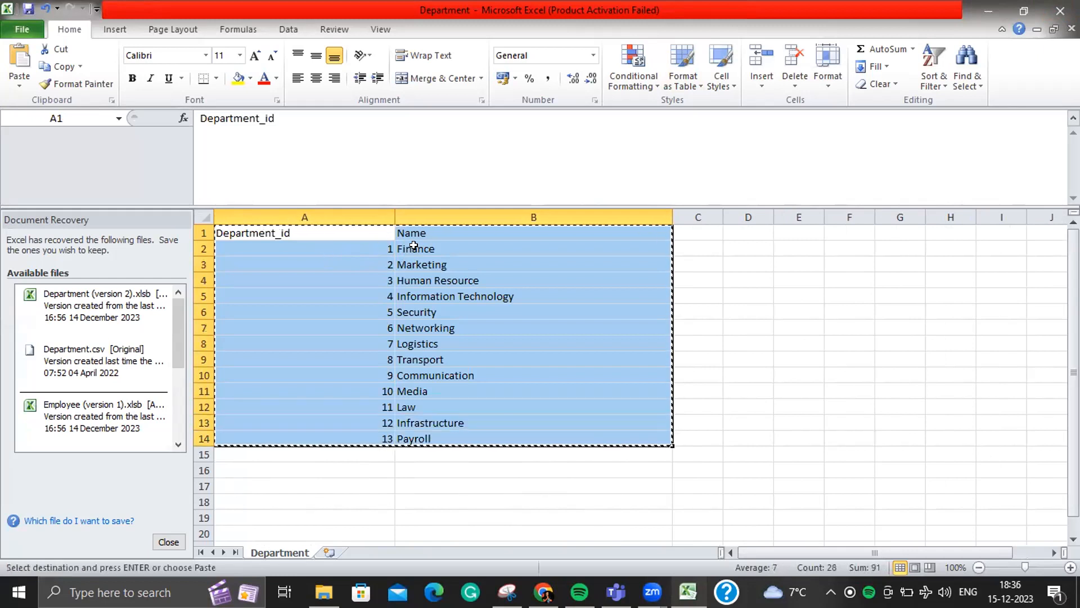
- Paste the table onto a new Sheet1, autofit its columns, and return to Department
click(332, 552)
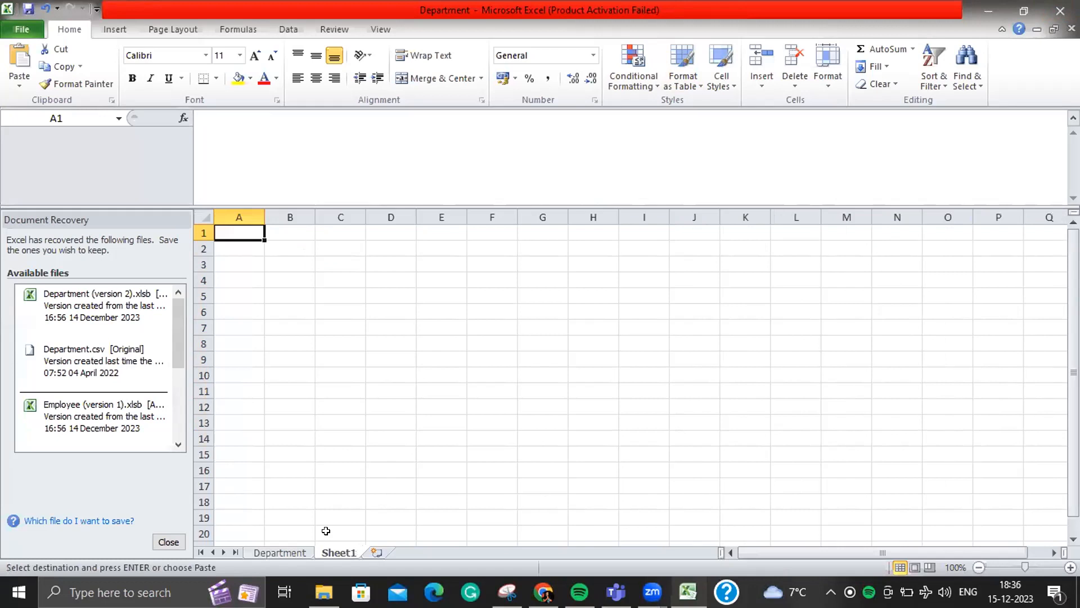
key(ctrl+v)
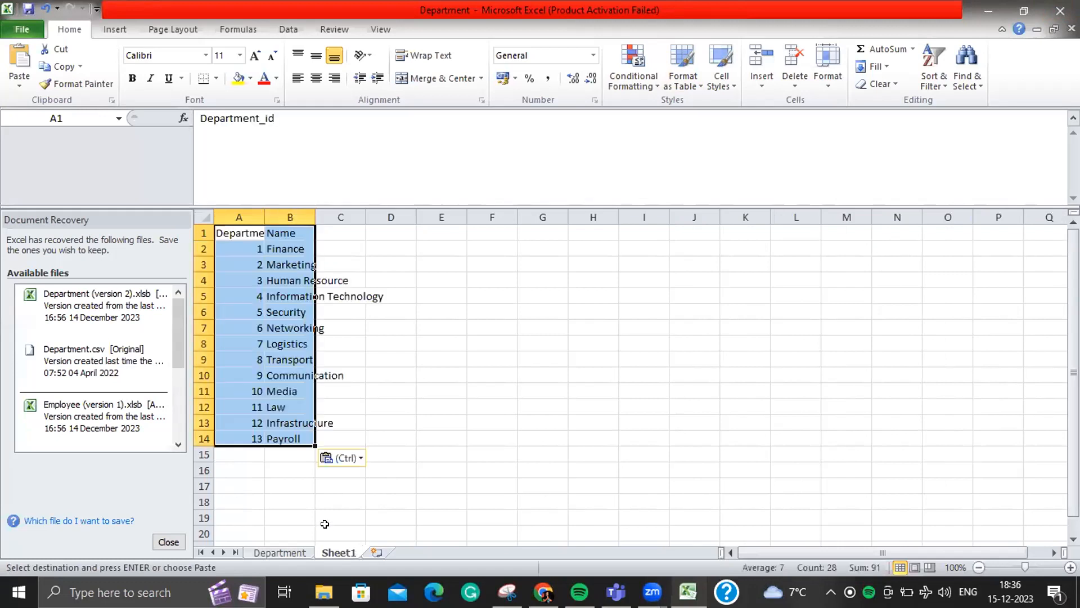
double_click(316, 217)
double_click(264, 218)
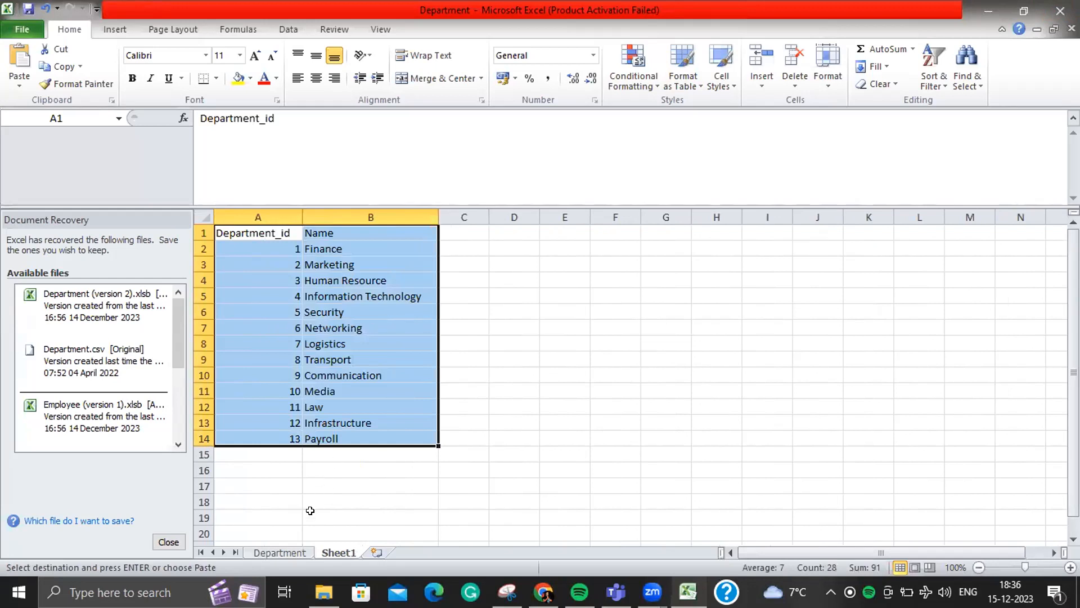
click(297, 554)
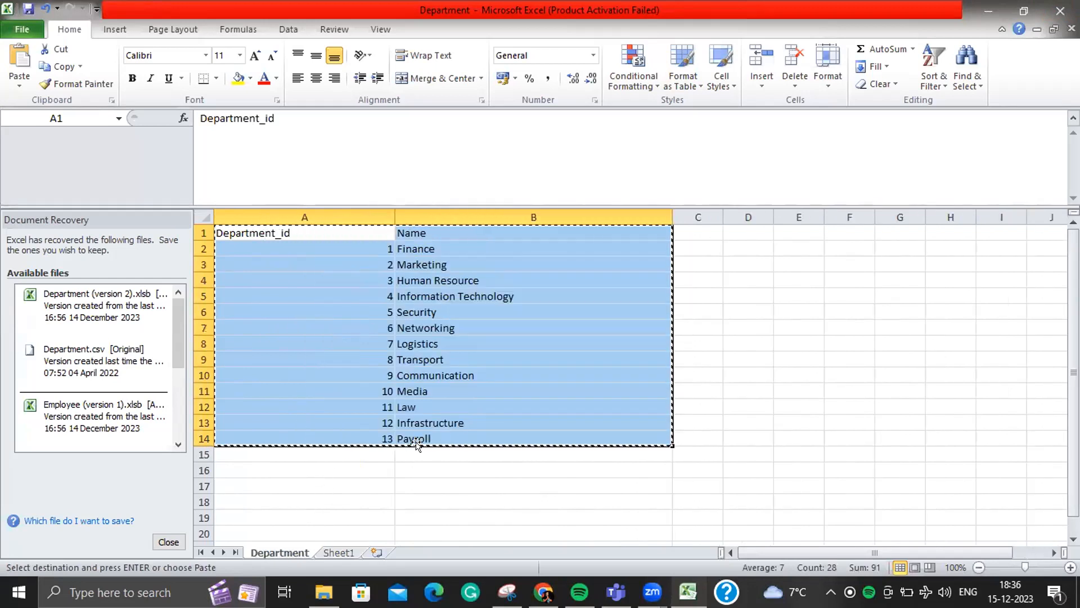
click(360, 465)
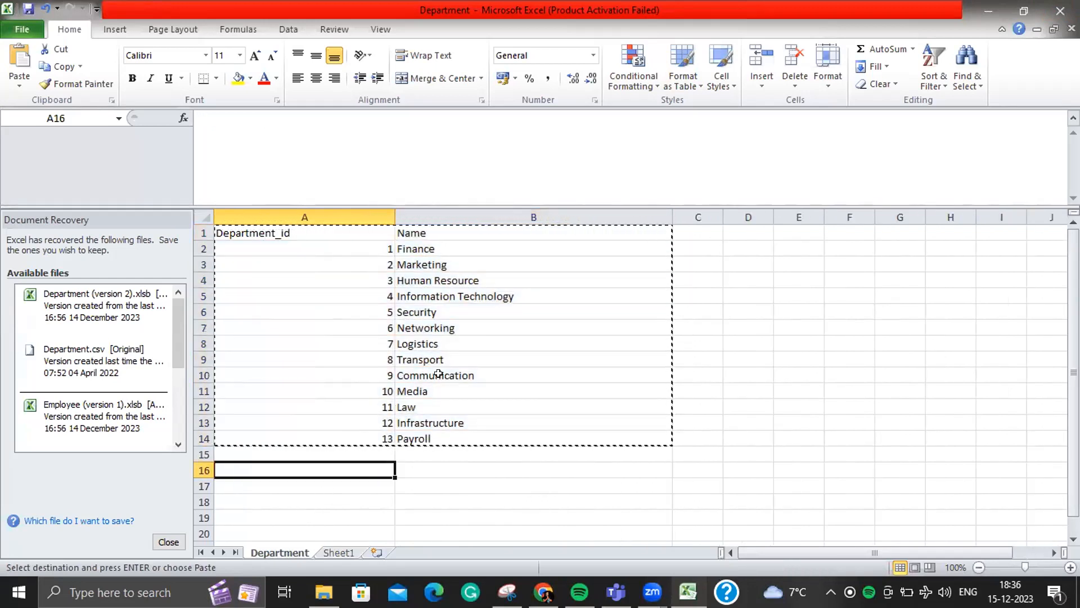
- Change Information Technology in cell B5 to IT
click(514, 290)
double_click(514, 289)
drag(513, 290, 399, 287)
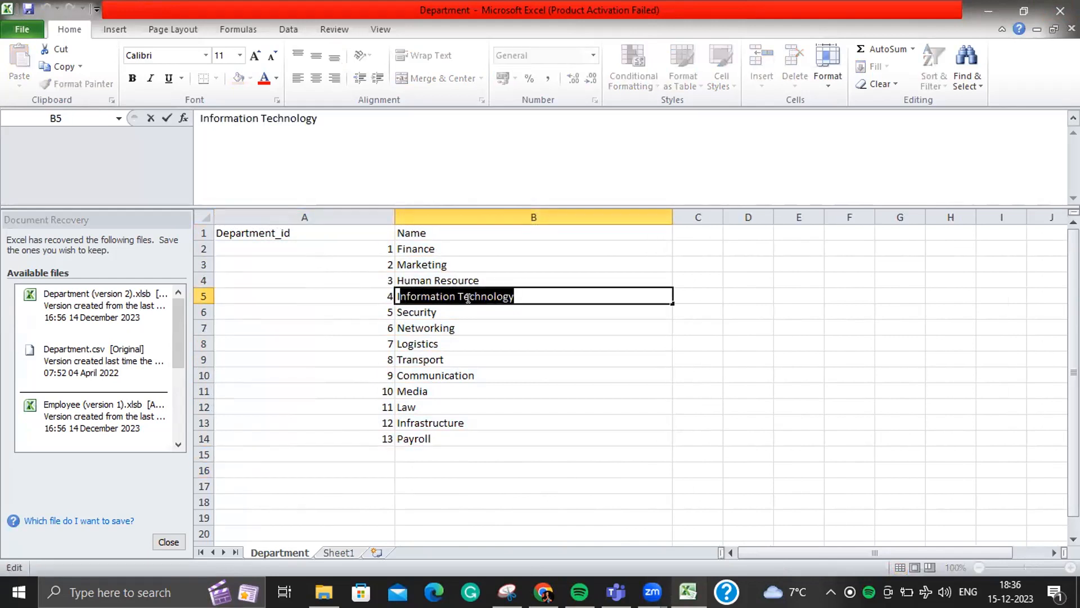
text(IT)
click(514, 450)
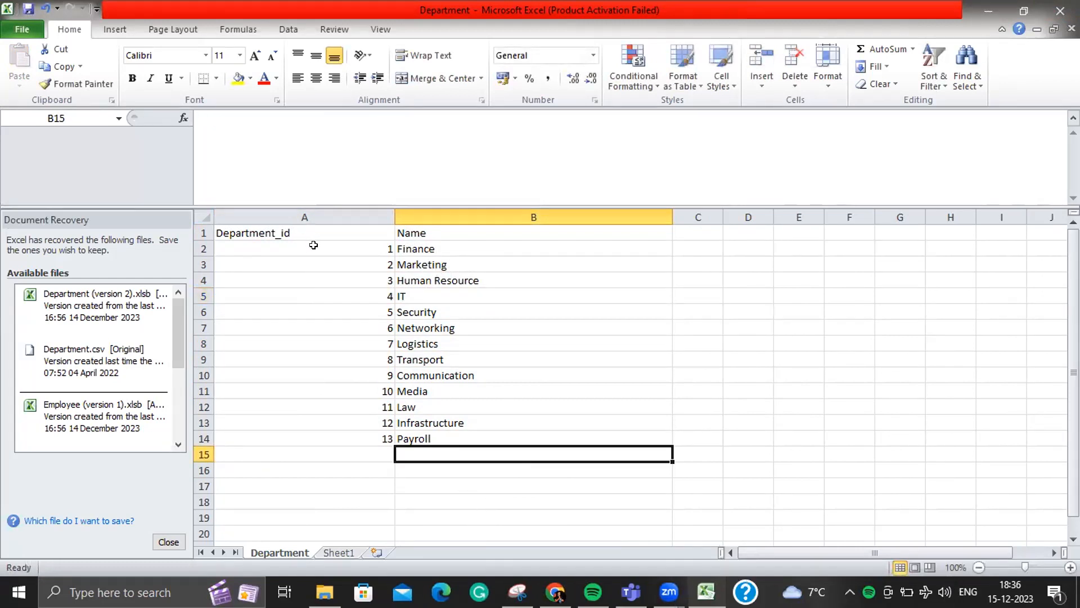
click(356, 551)
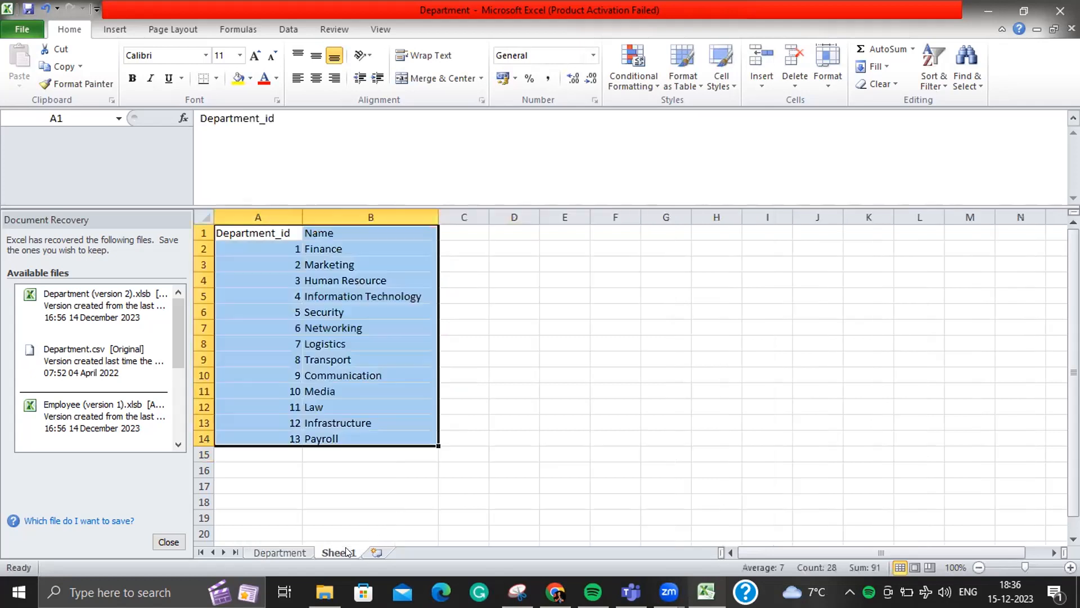
click(284, 551)
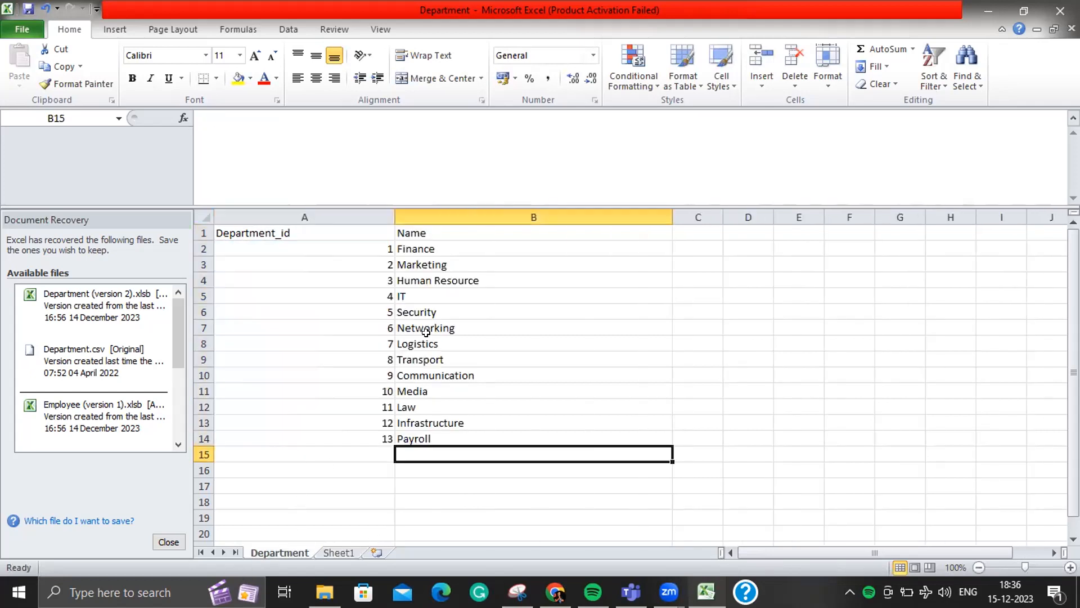
click(458, 290)
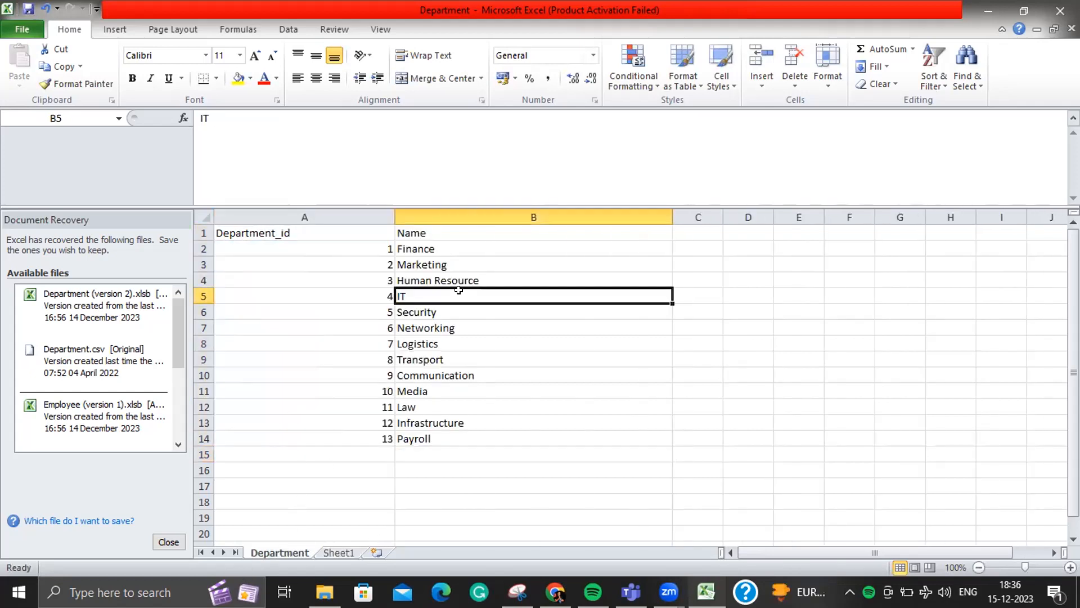
- Add department 14, Training, in row 15 of the Department sheet
click(386, 450)
text(1)
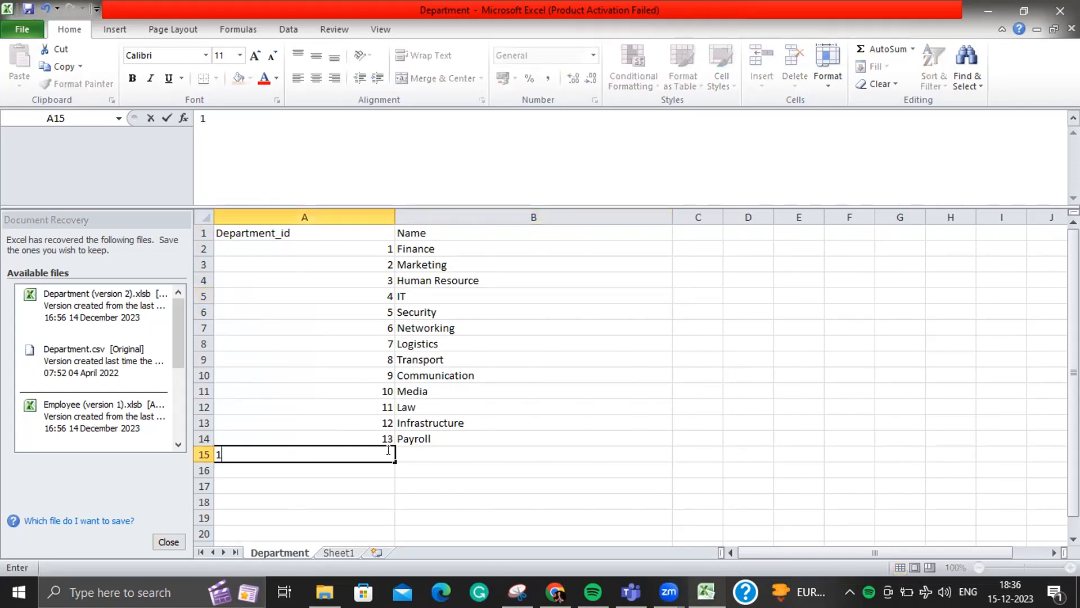
text(4)
click(411, 450)
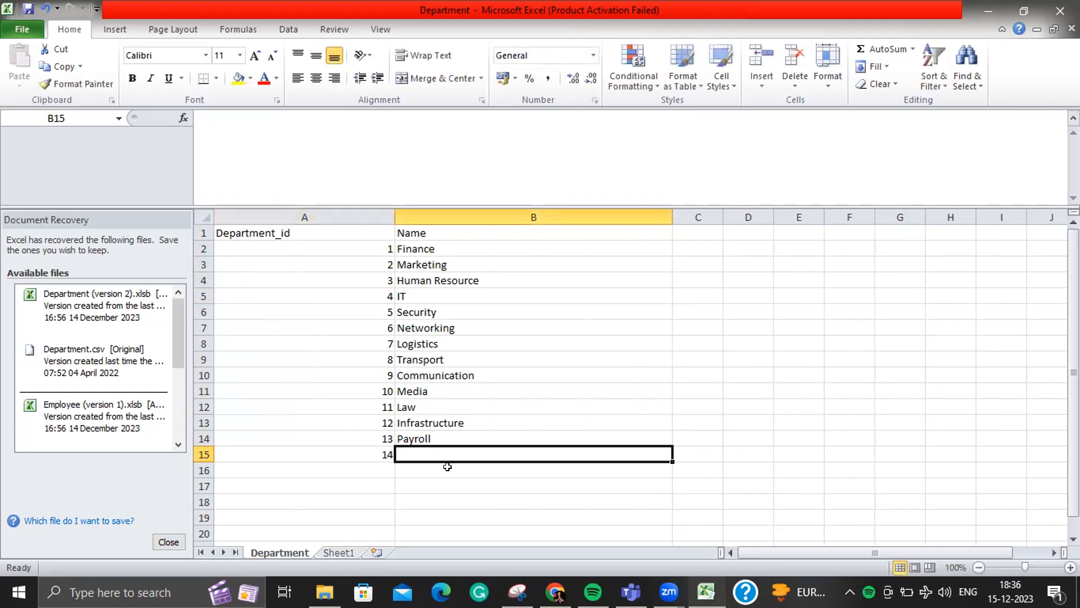
text(Training)
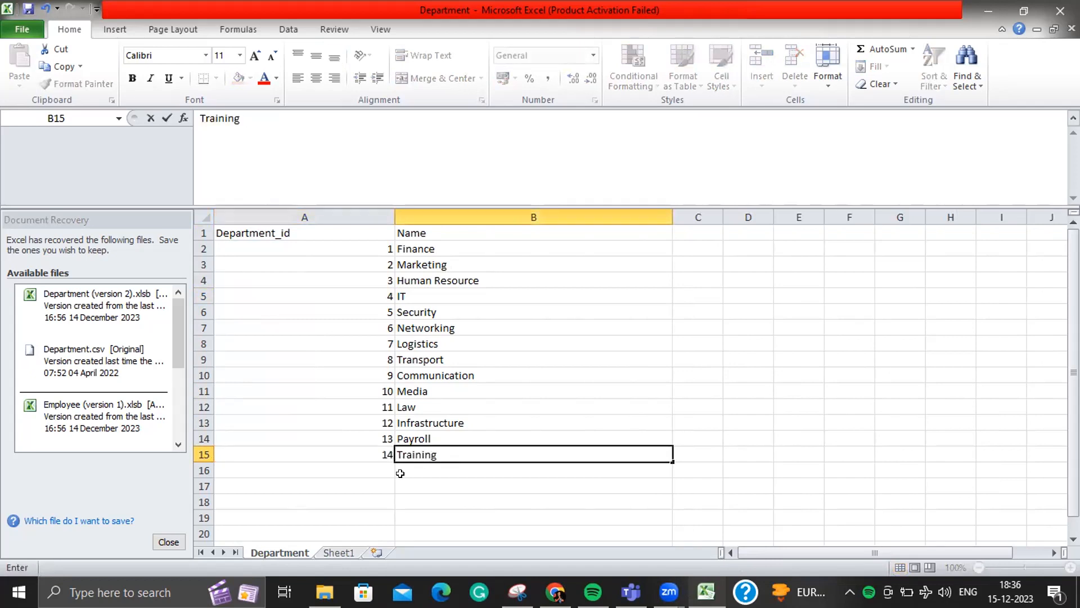
click(339, 553)
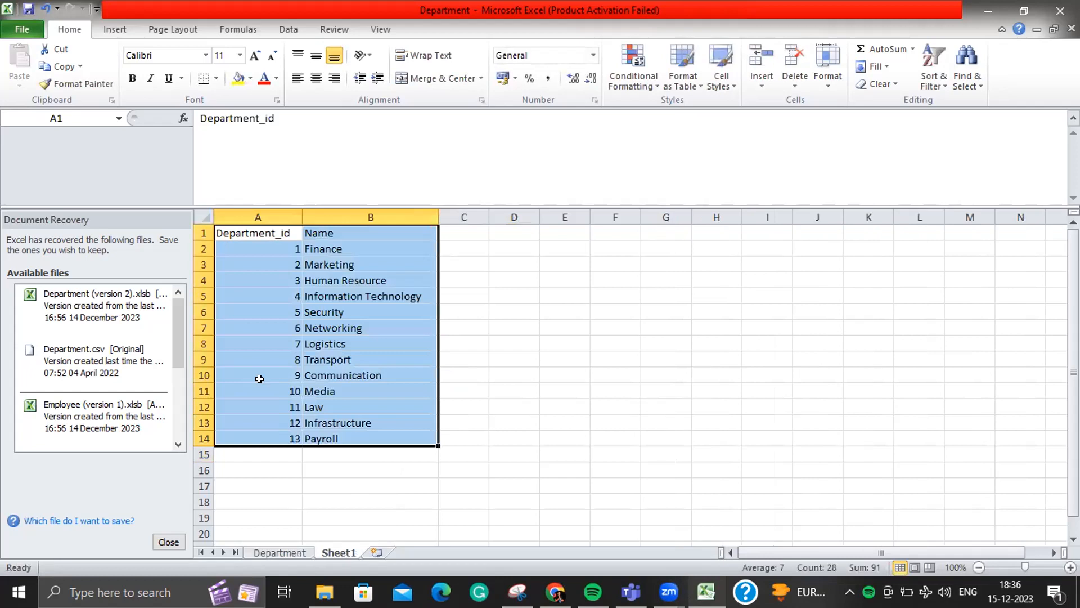
- Copy Sheet1's original table onto a new Sheet2
key(ctrl+c)
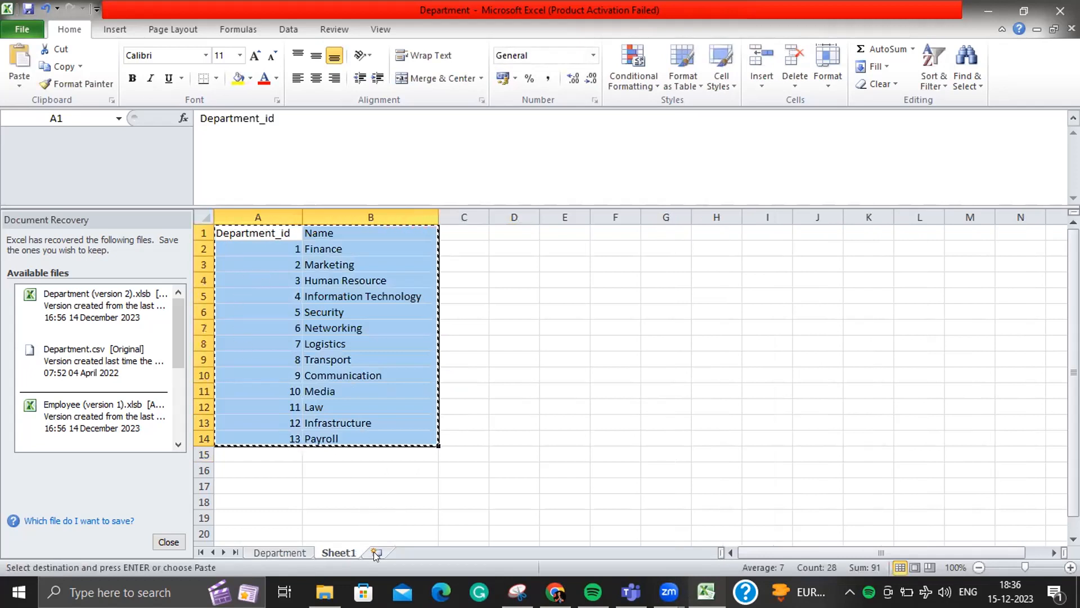
click(376, 553)
key(ctrl+v)
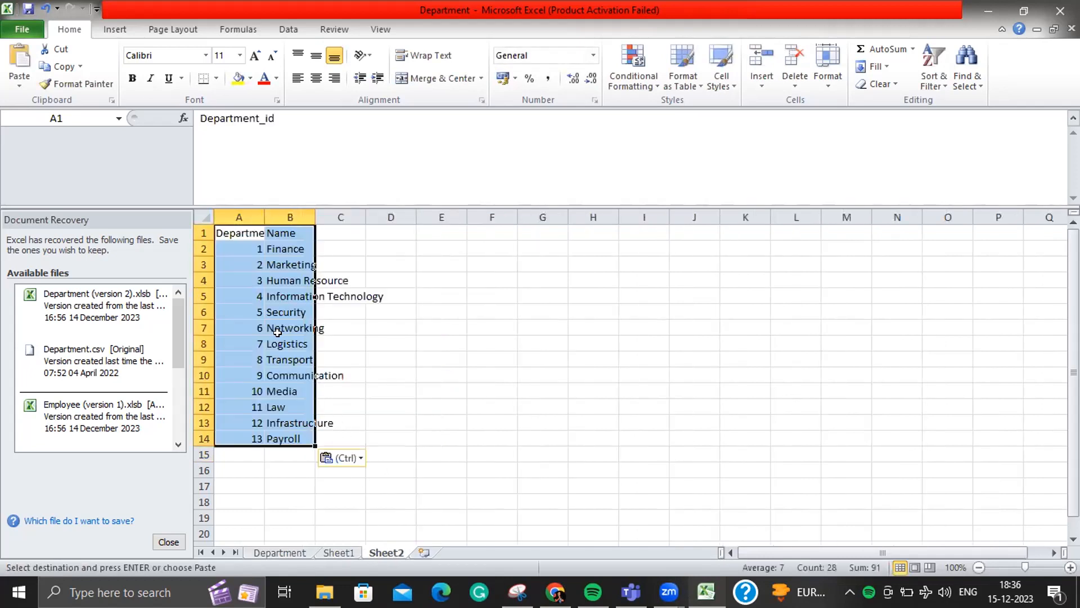
- Review all three sheets, confirming IT in B5 and Training in B15 on Department
click(285, 552)
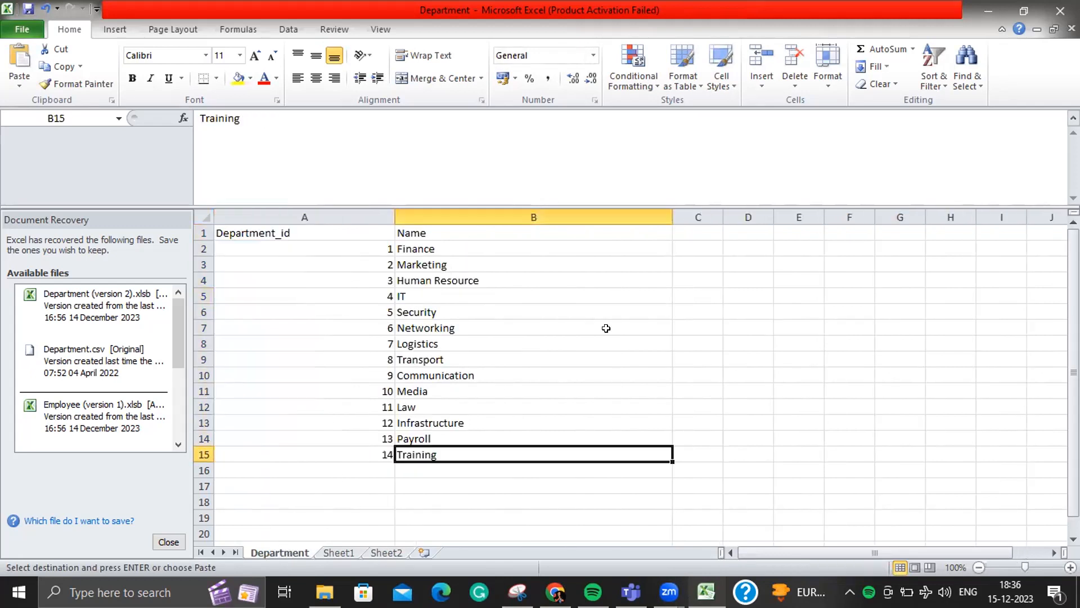
click(340, 552)
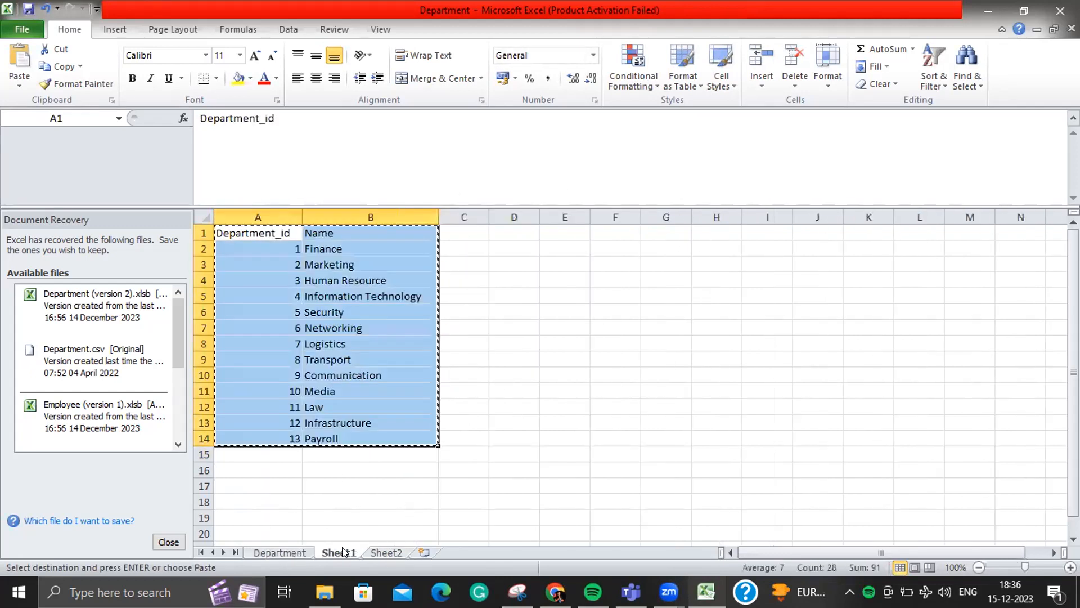
click(386, 553)
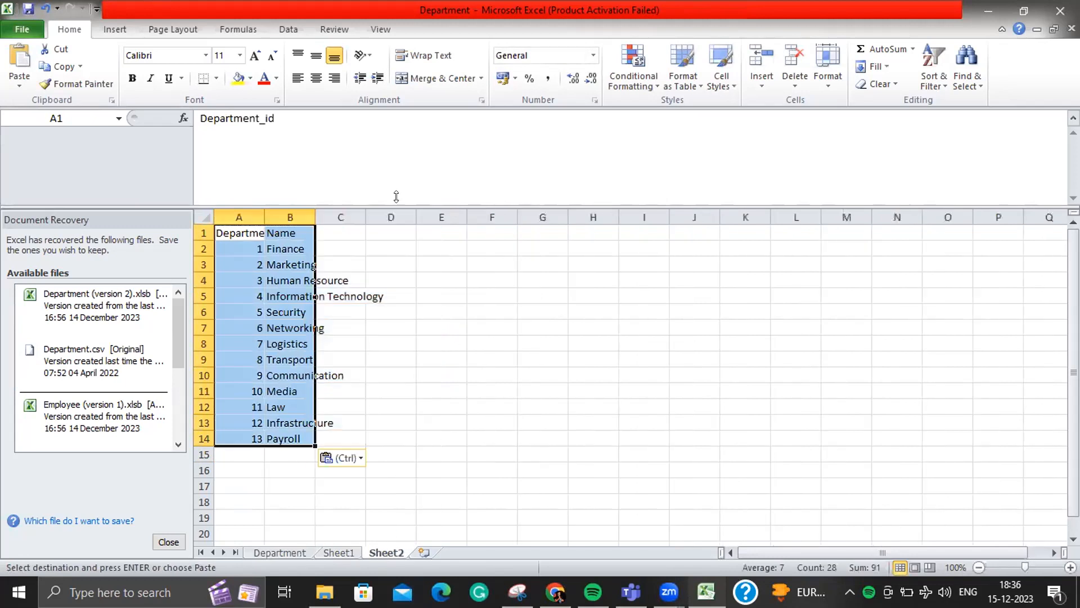
click(269, 552)
click(461, 290)
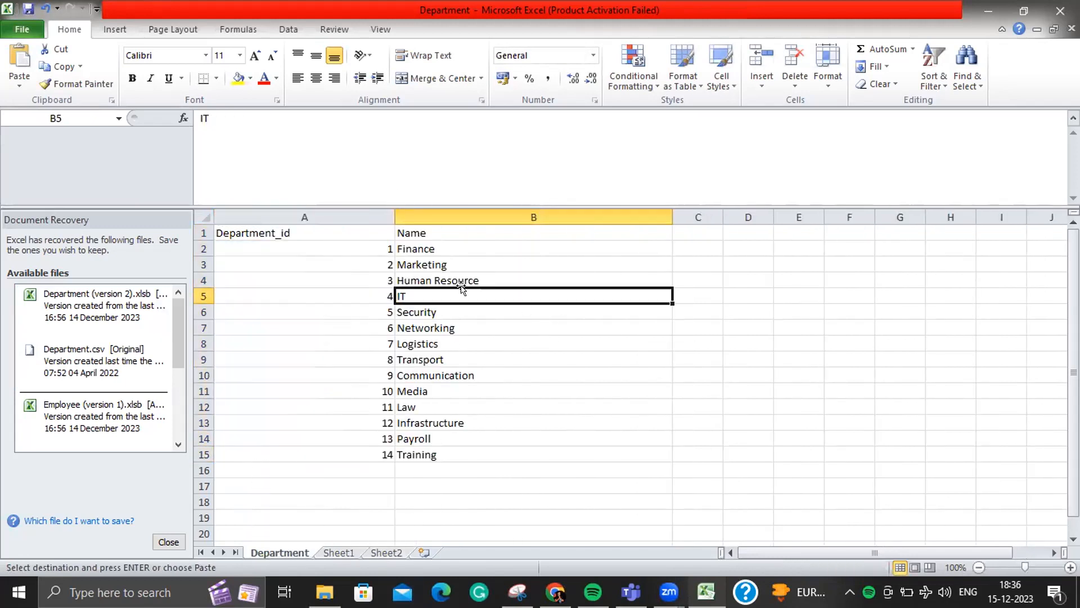
click(441, 455)
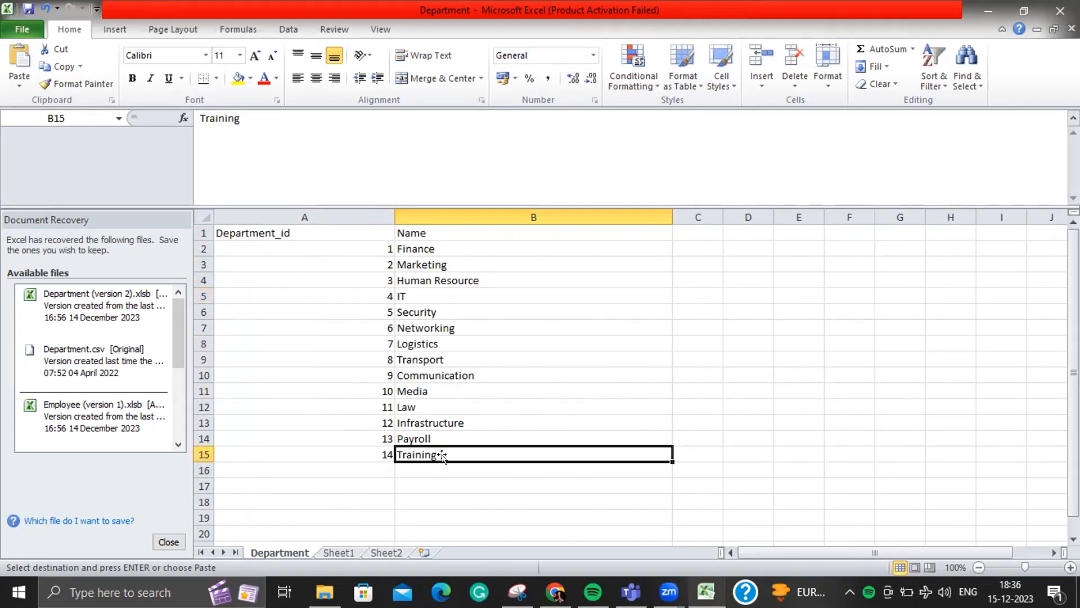
click(338, 553)
click(394, 553)
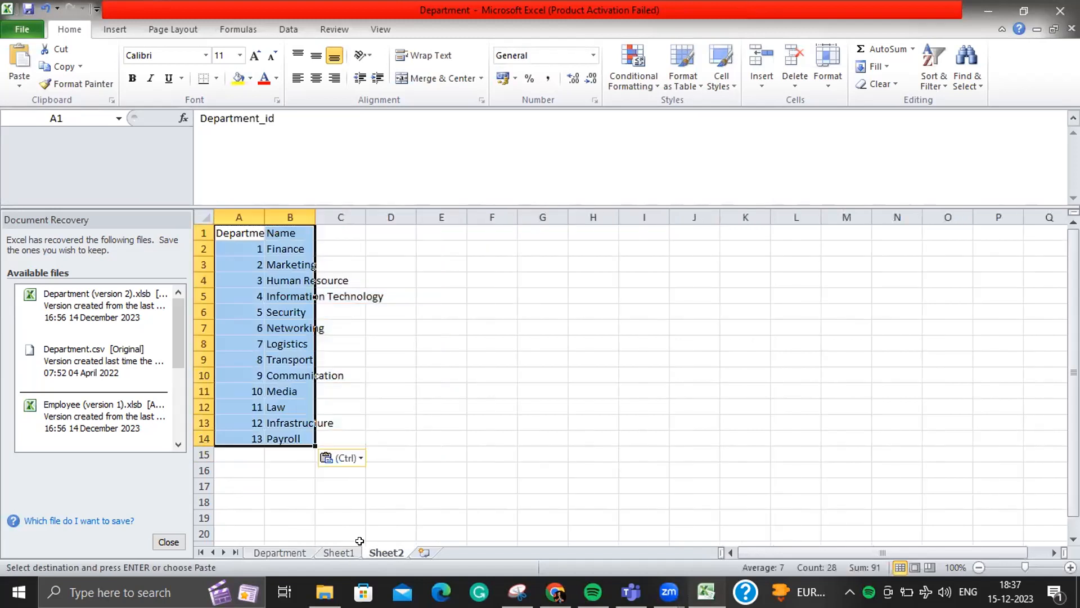
click(280, 550)
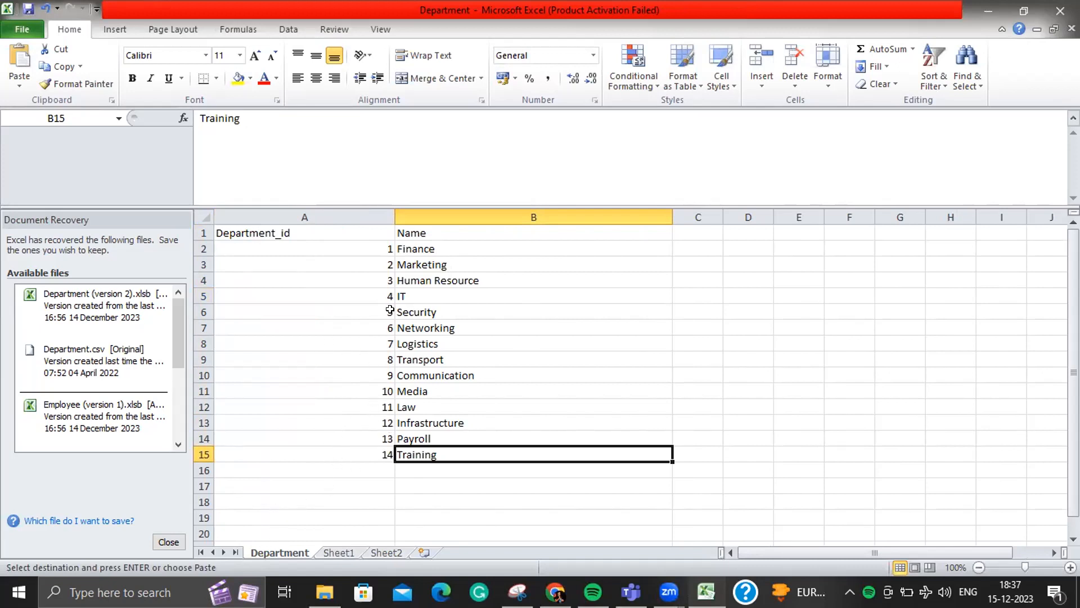
- Copy the 4 IT row from Department into Sheet1 cell A19
drag(364, 232, 538, 449)
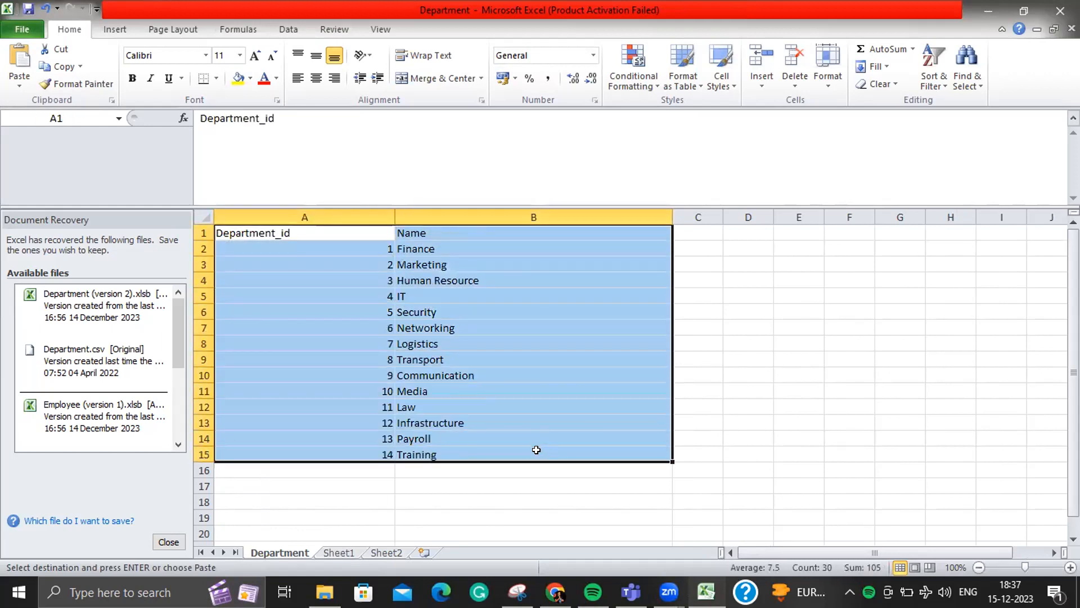
click(345, 554)
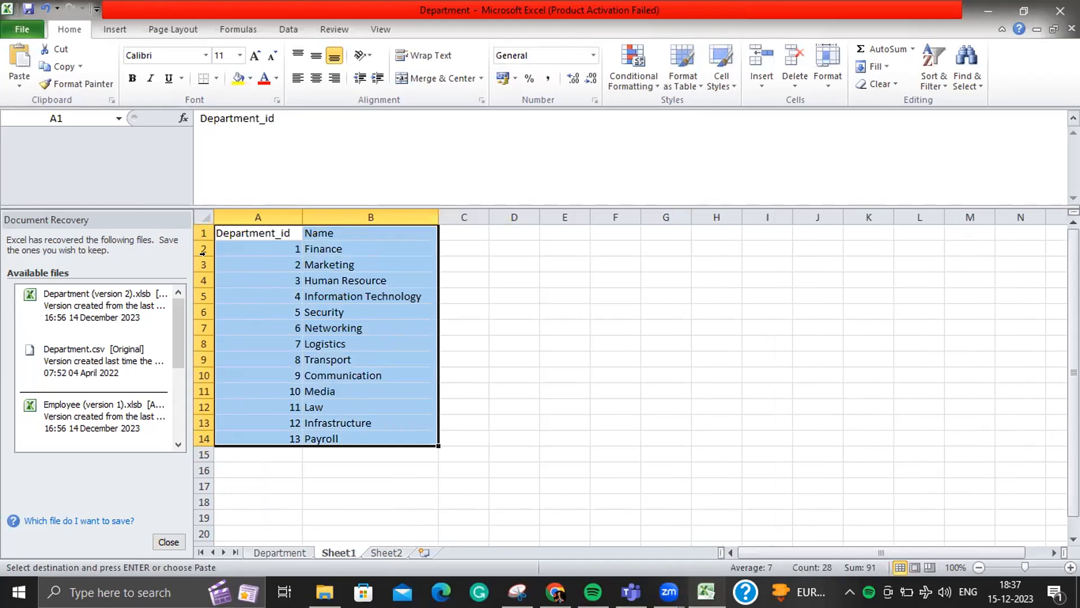
click(387, 552)
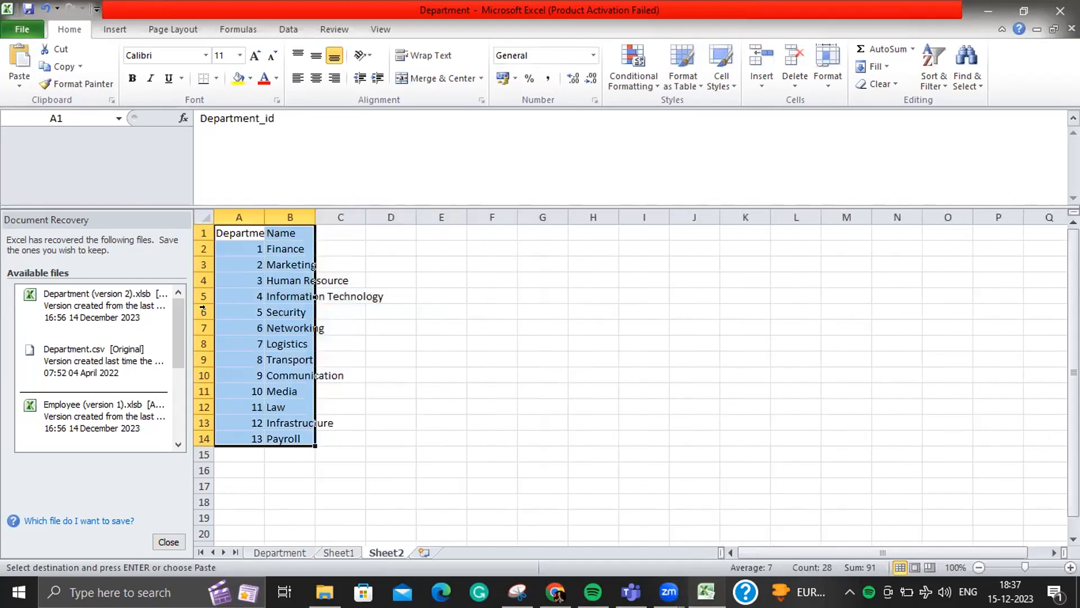
click(267, 553)
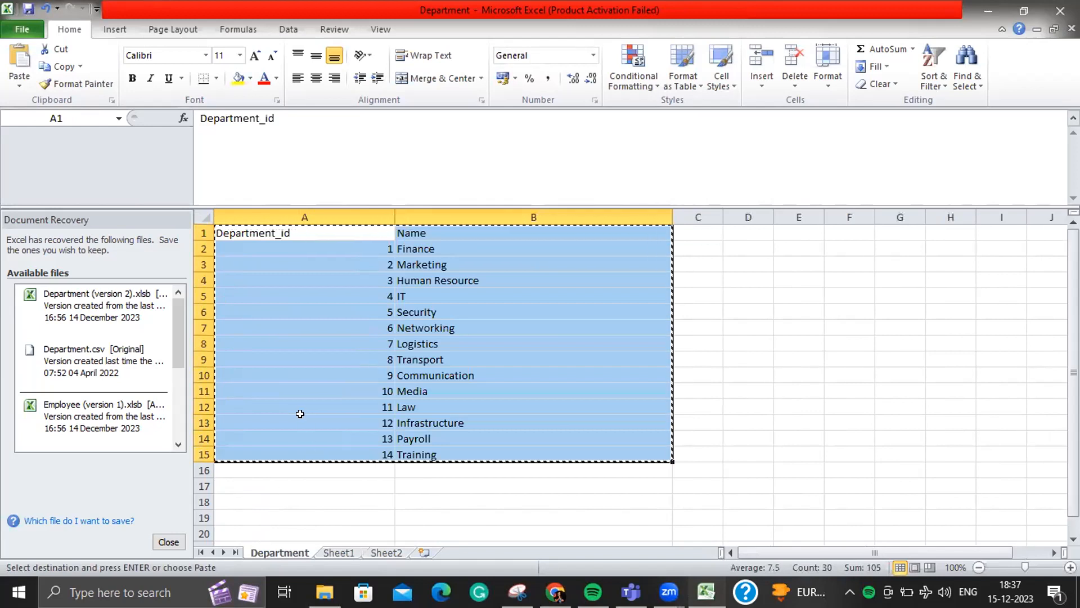
click(320, 296)
drag(320, 296, 465, 292)
key(ctrl+c)
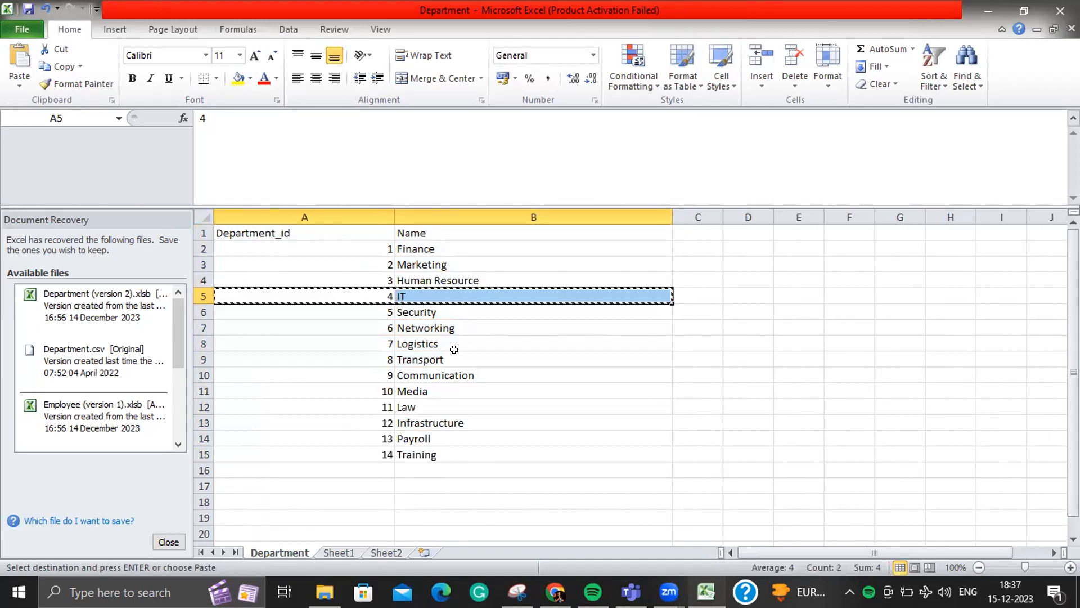
drag(333, 453, 489, 450)
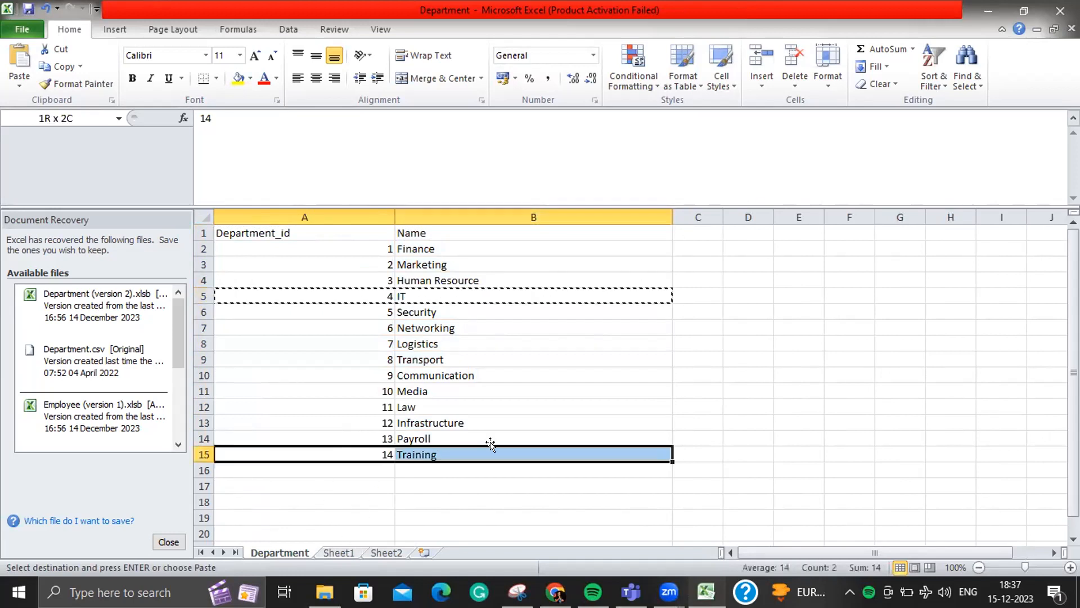
click(347, 289)
drag(345, 286, 598, 292)
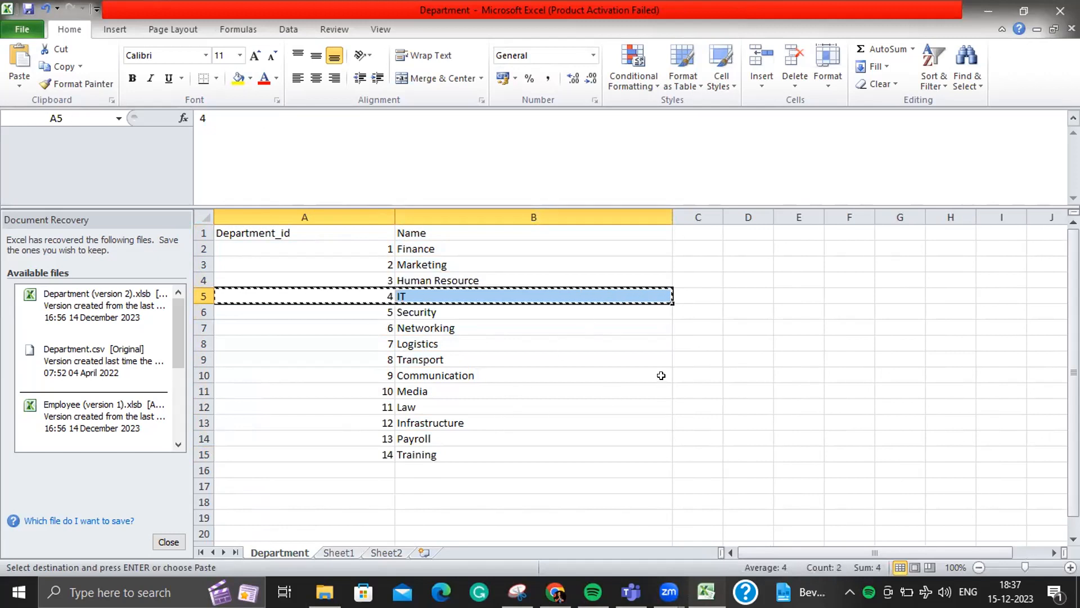
click(346, 554)
click(264, 511)
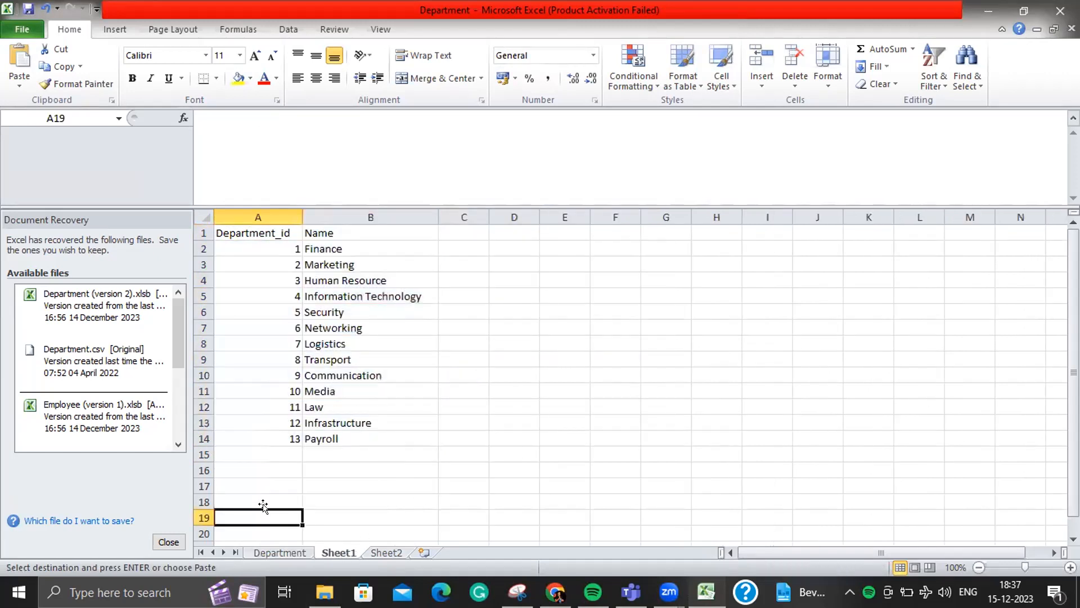
key(ctrl+v)
- Copy the 14 Training row from Department into Sheet1 cell A20
click(268, 554)
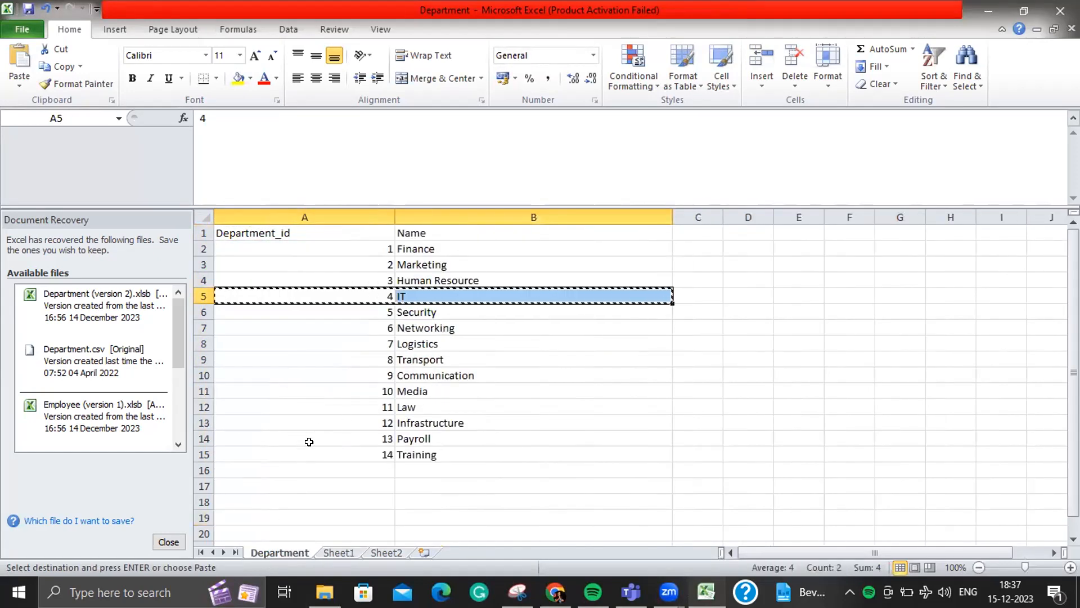
drag(307, 451, 446, 448)
key(ctrl+c)
click(338, 552)
click(285, 530)
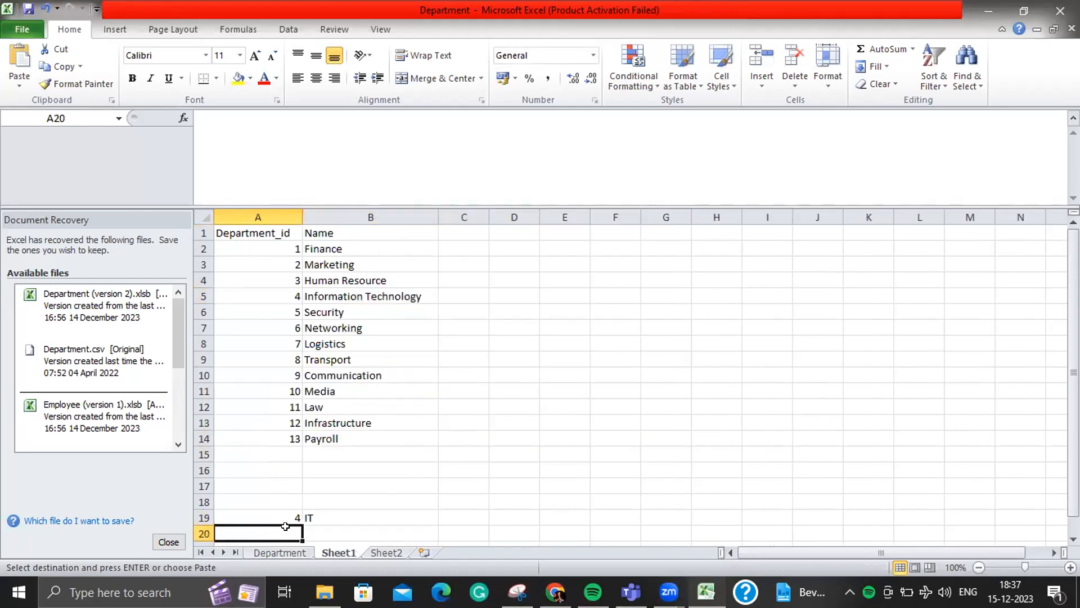
key(ctrl+v)
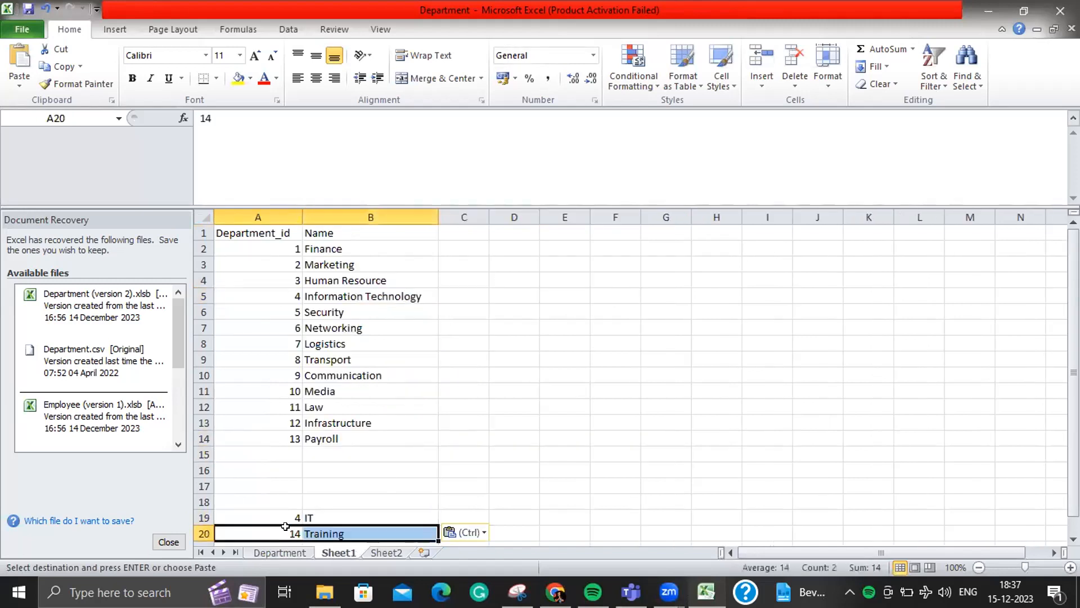
- Compare the pasted department 4 entry on Sheet1 with department 4 on Sheet2
click(340, 496)
key(Down)
key(Down)
key(Down)
key(Down)
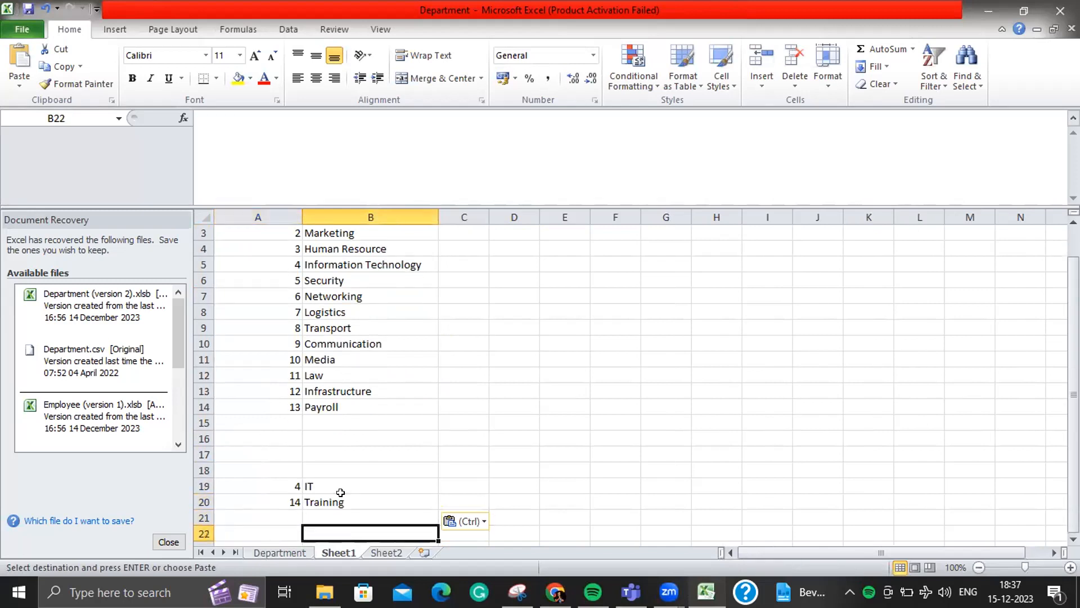
click(282, 485)
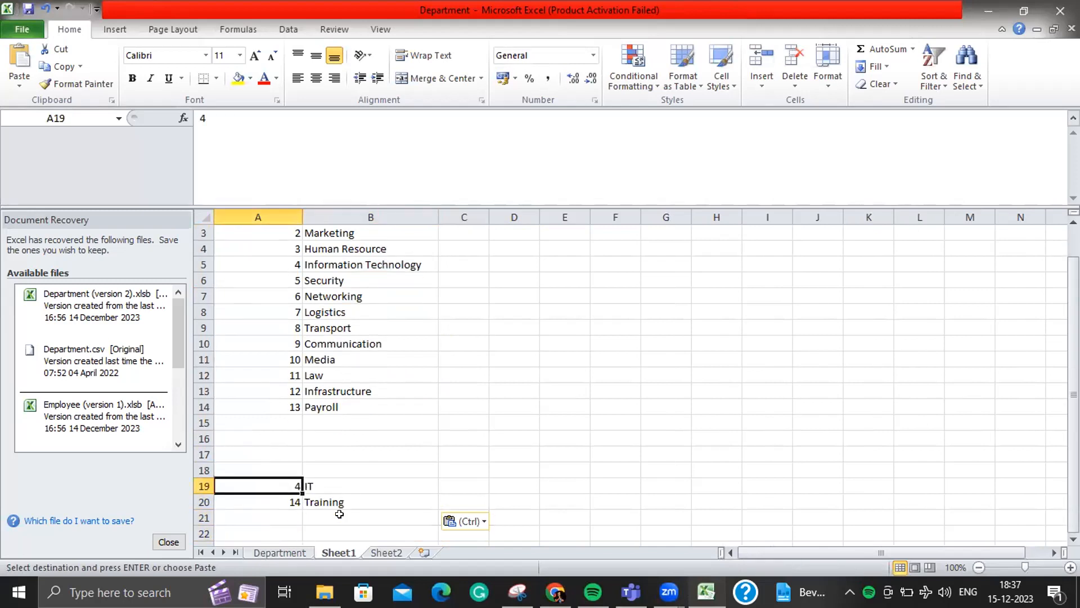
click(387, 552)
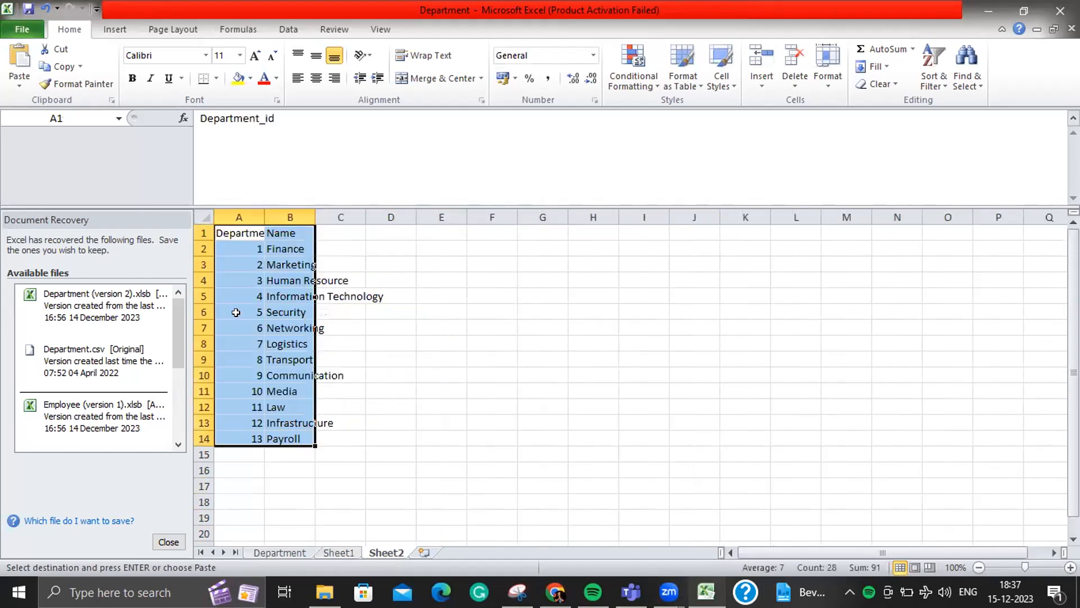
click(244, 296)
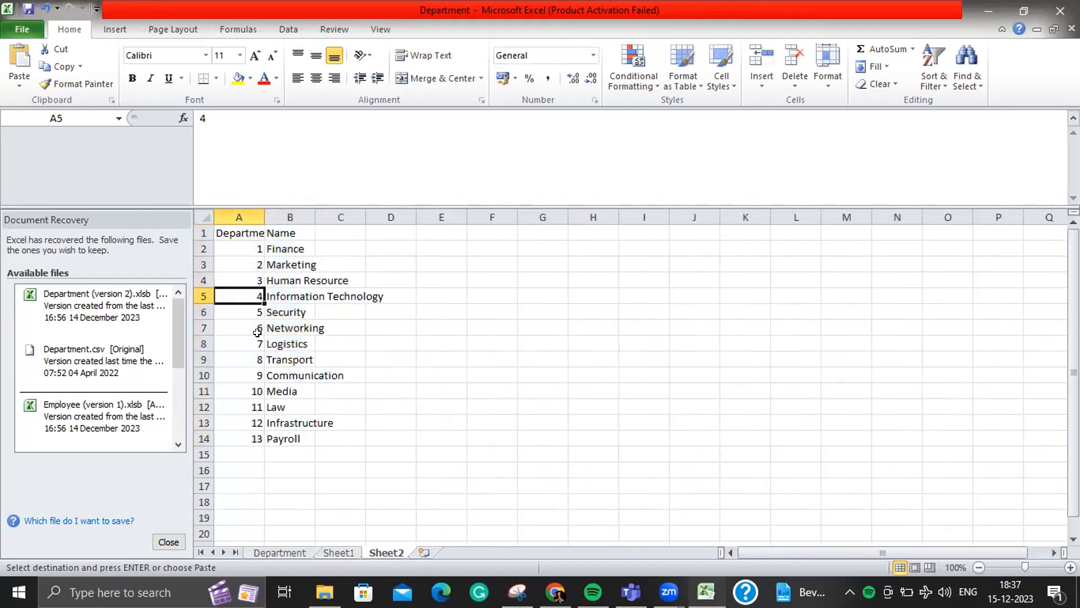
click(332, 553)
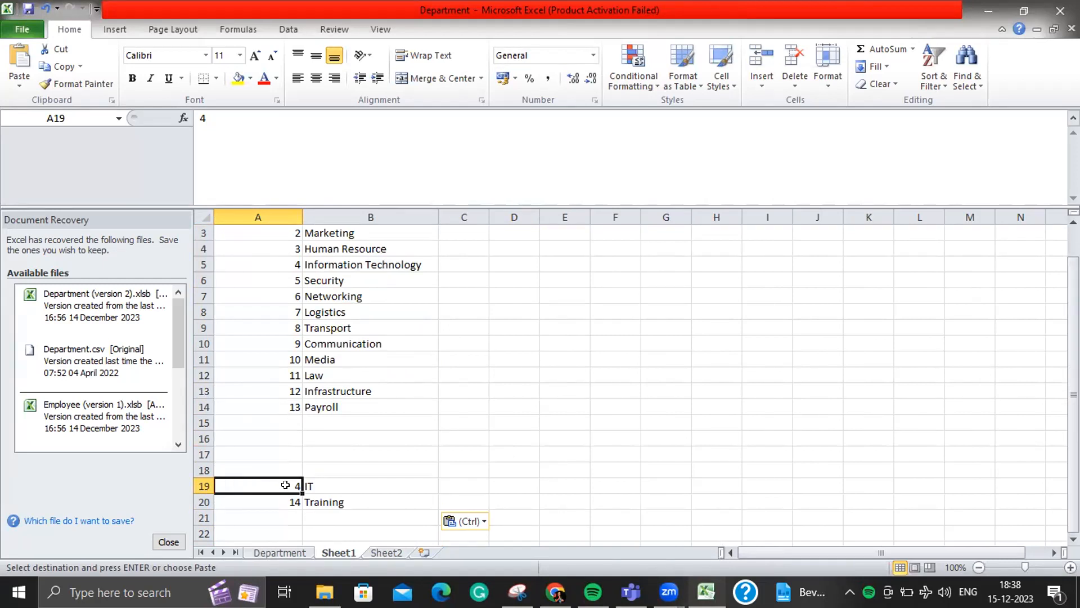
- Paste IT from Sheet1 B19 over Information Technology in Sheet2 B5
click(314, 480)
click(285, 487)
click(381, 553)
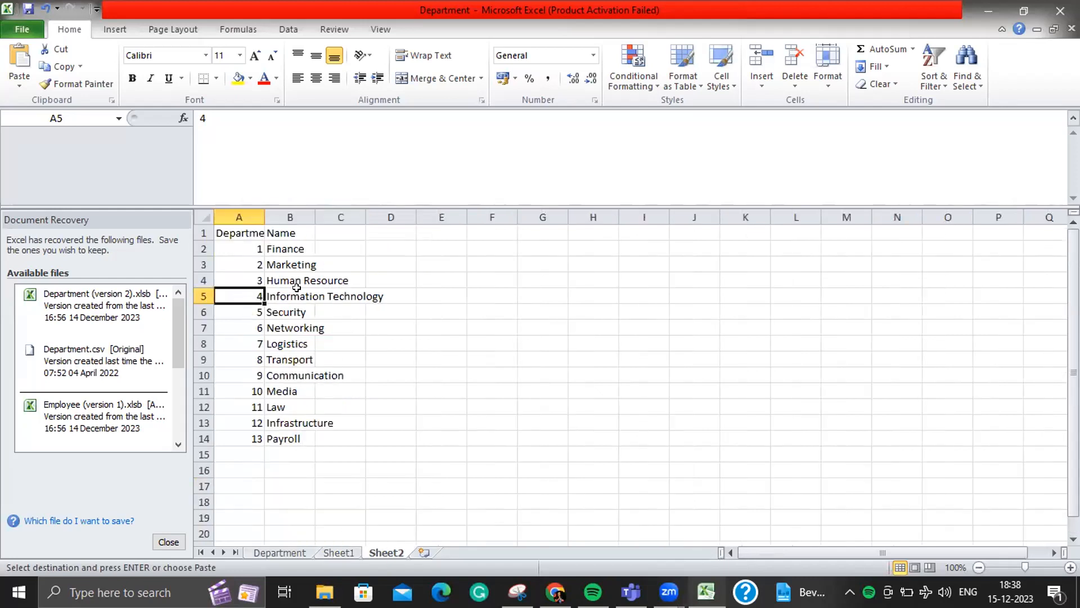
click(337, 553)
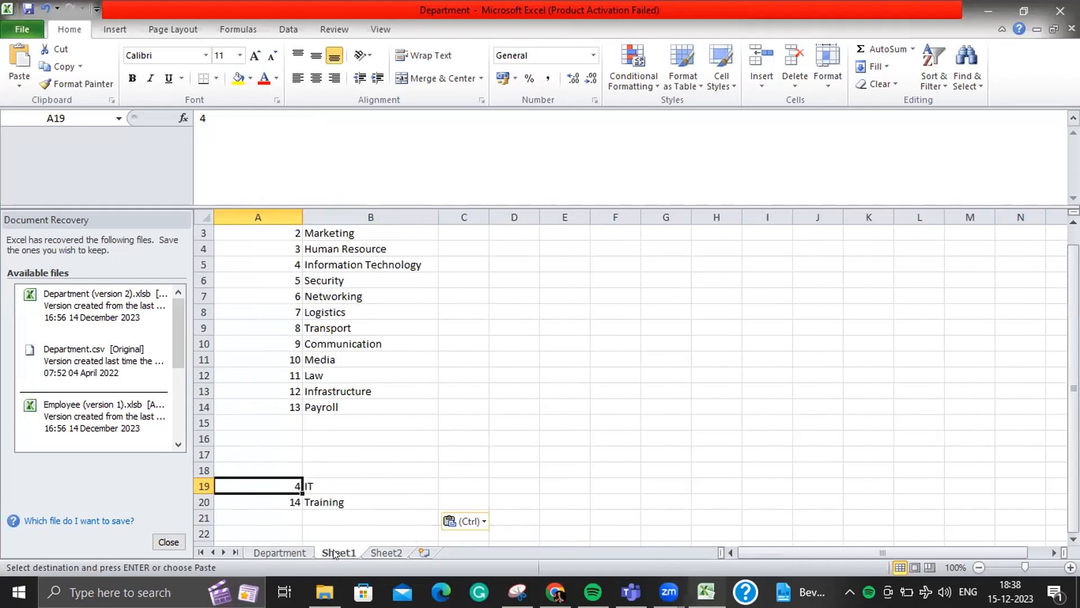
click(349, 487)
key(ctrl+c)
click(388, 553)
click(324, 296)
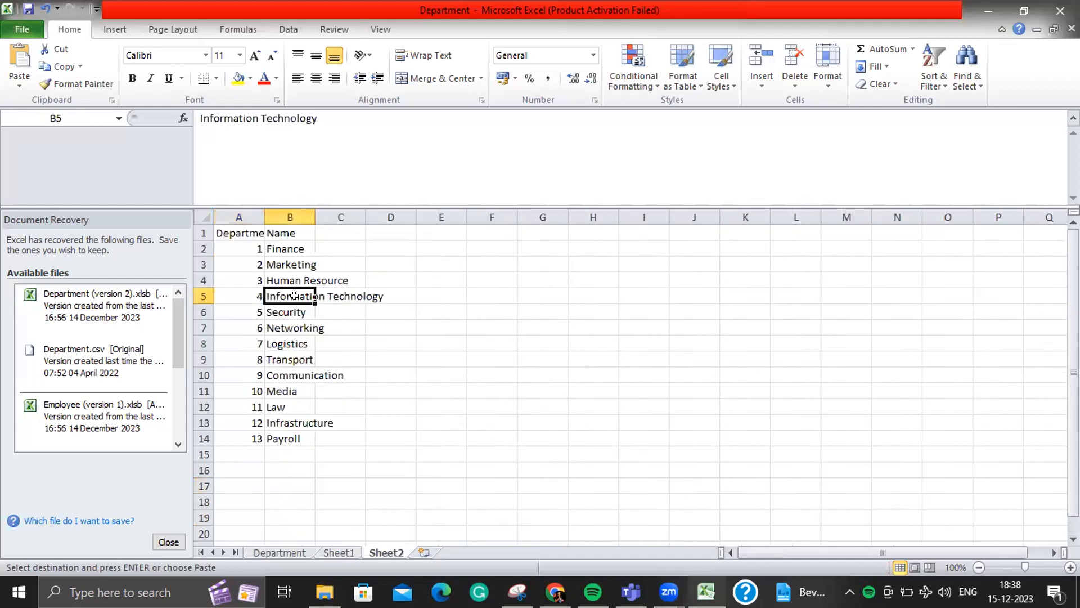
key(ctrl+v)
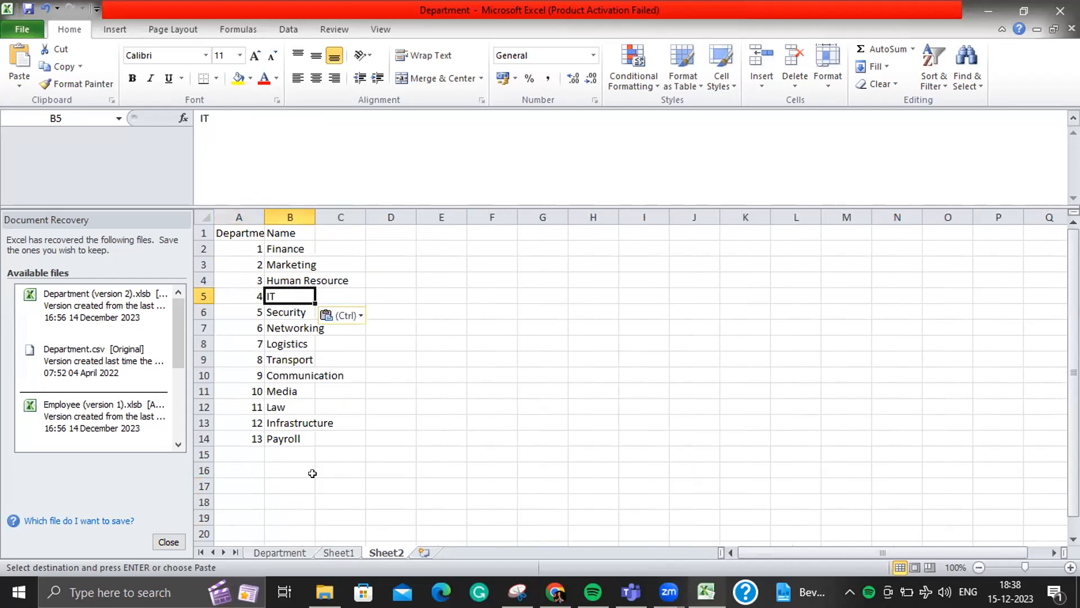
- Copy the 14 Training row from Sheet1 row 20 into Sheet2 row 15
click(341, 553)
click(288, 499)
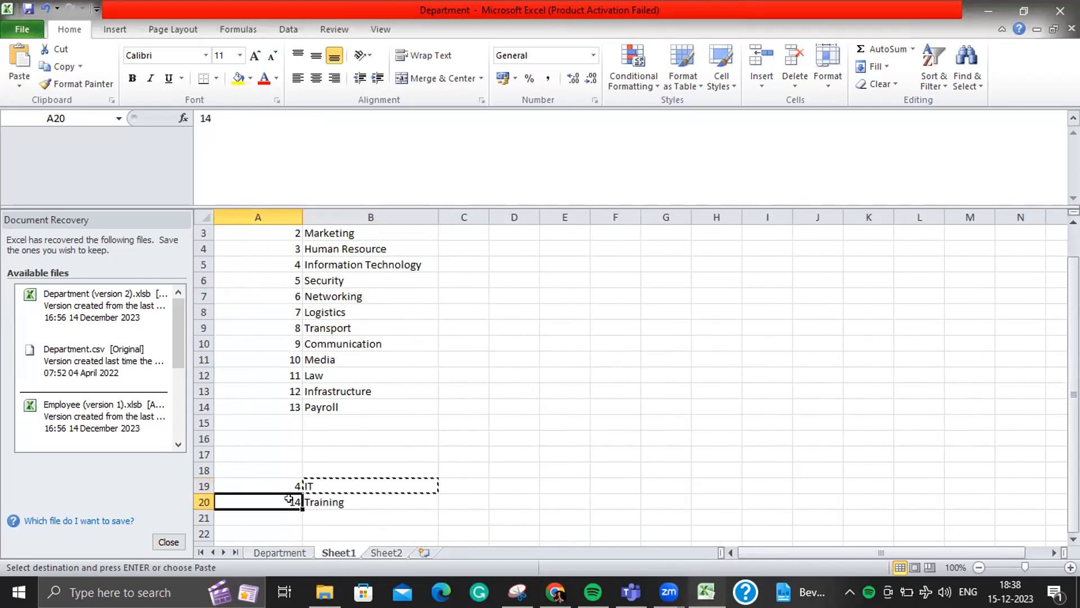
drag(288, 498, 394, 501)
key(ctrl+c)
click(372, 552)
click(247, 451)
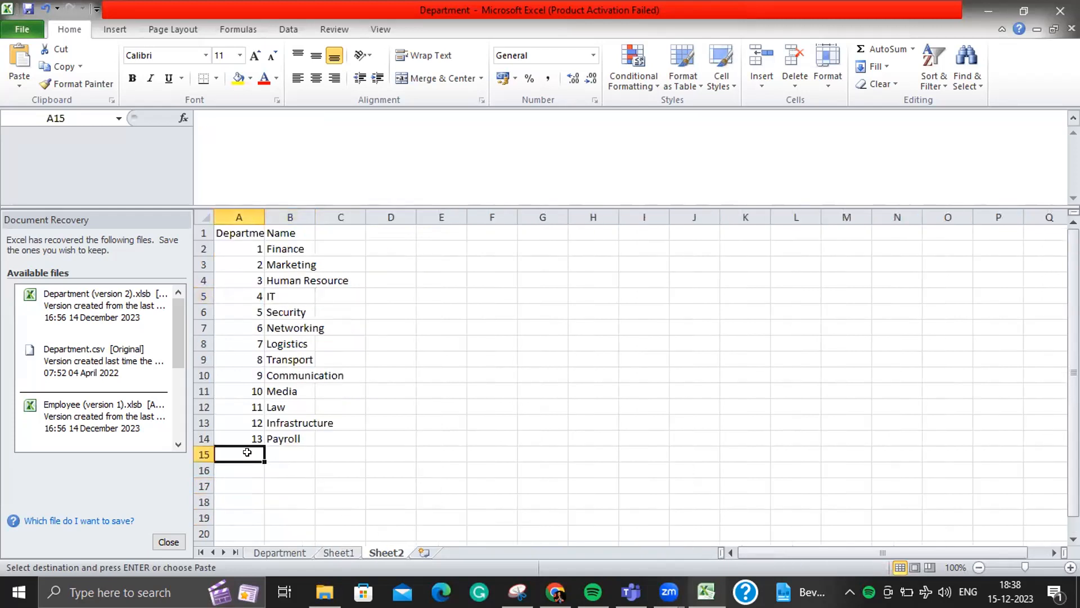
key(ctrl+v)
click(256, 511)
drag(235, 296, 289, 295)
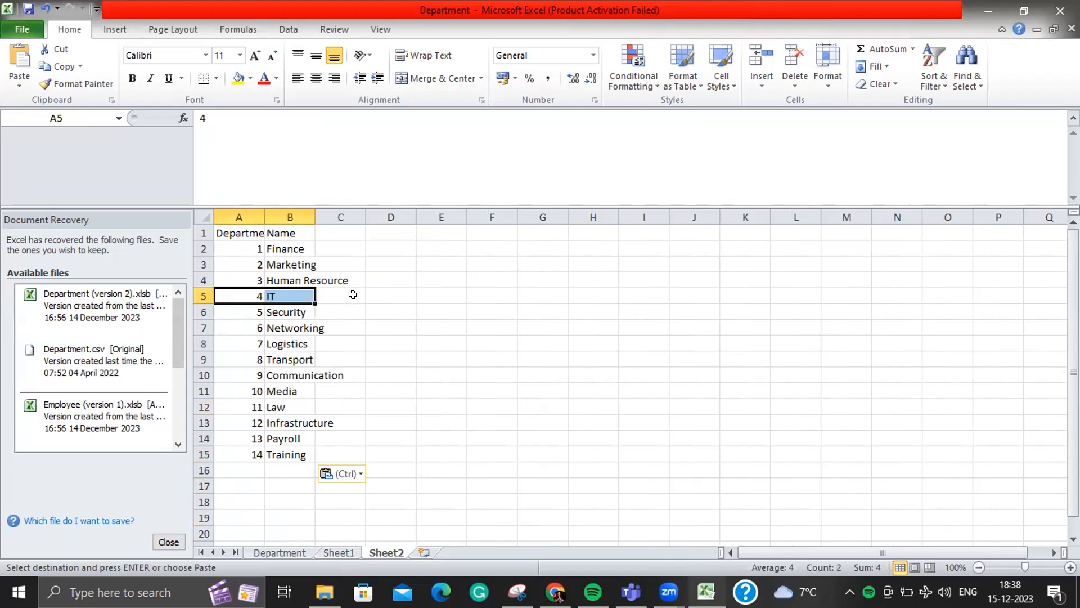
drag(240, 464, 289, 449)
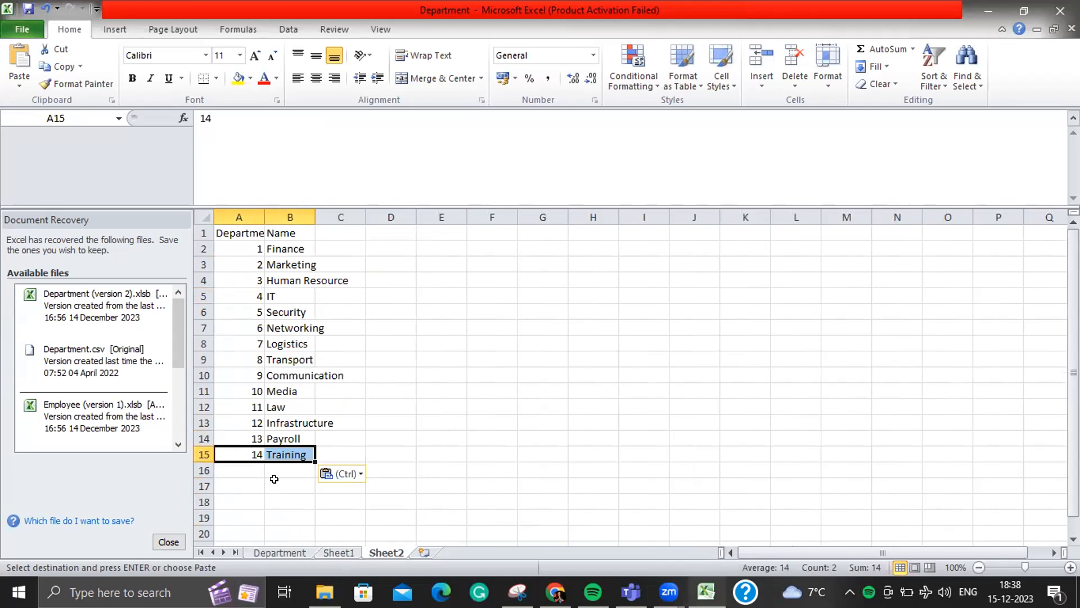
click(267, 466)
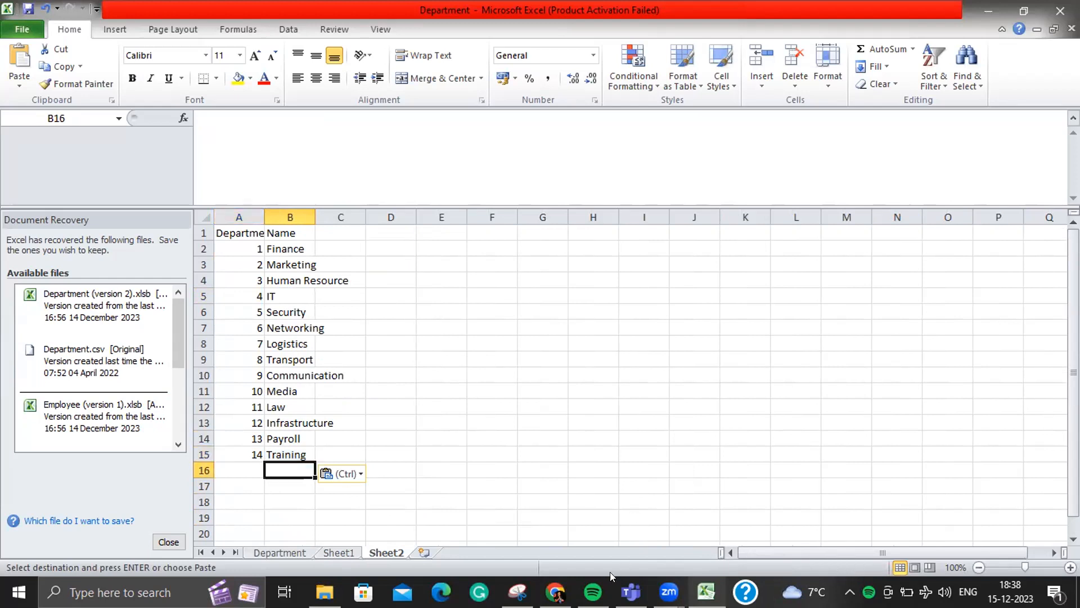
click(556, 591)
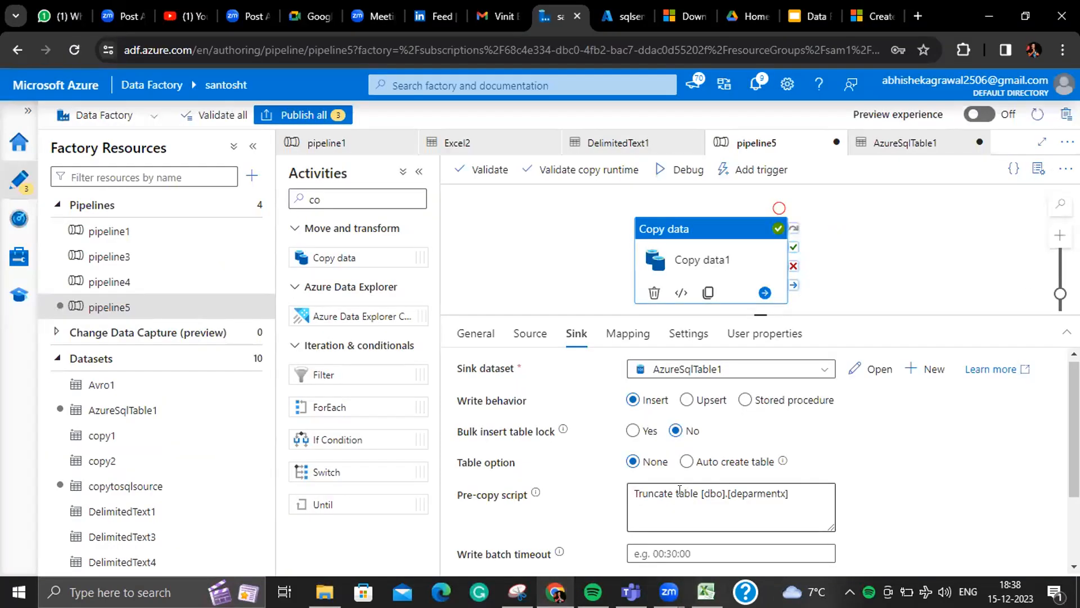
- Delete pipeline5's pre-copy truncate script and open the copytosqlsource source dataset
drag(798, 491, 616, 503)
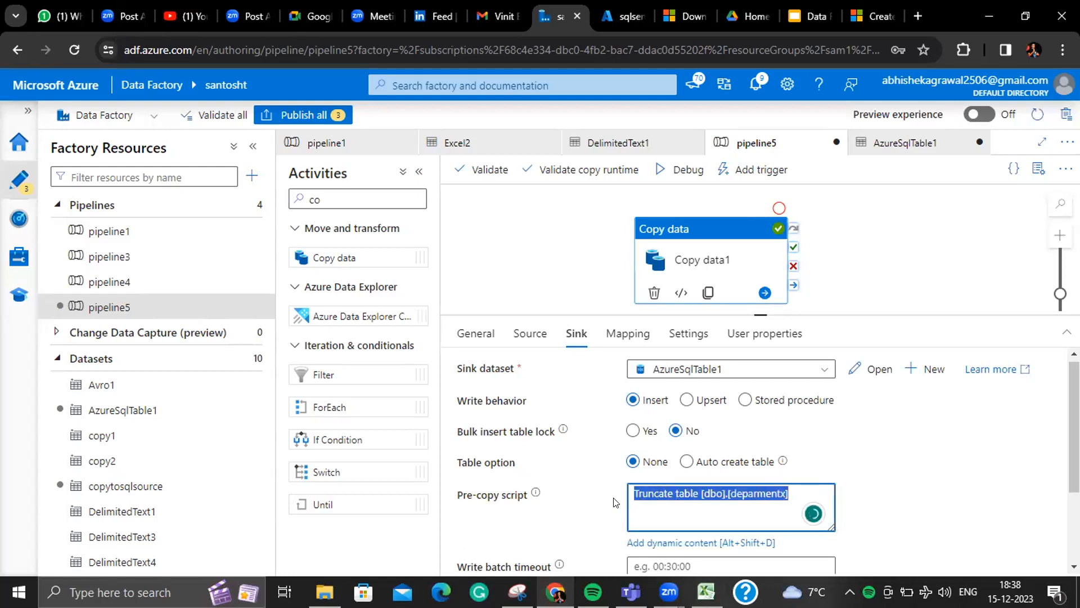
key(BackSpace)
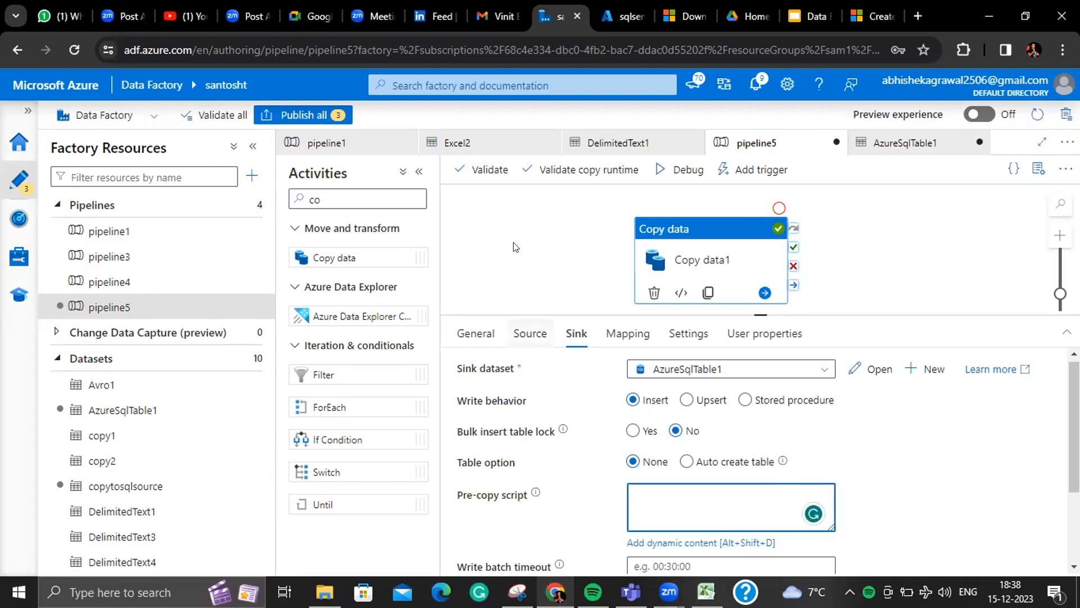
click(530, 332)
click(509, 403)
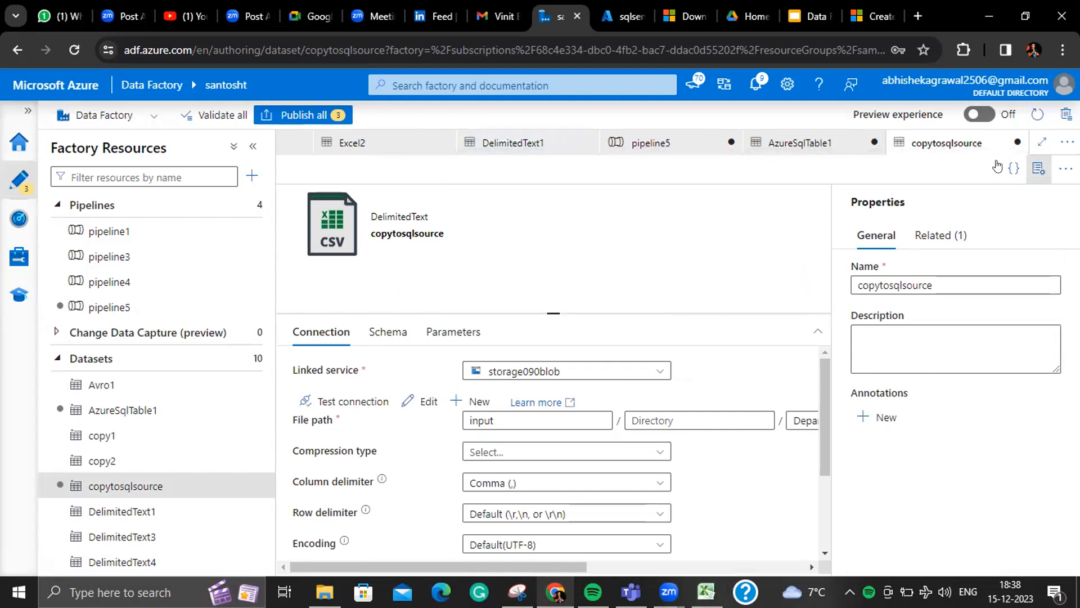
click(1038, 168)
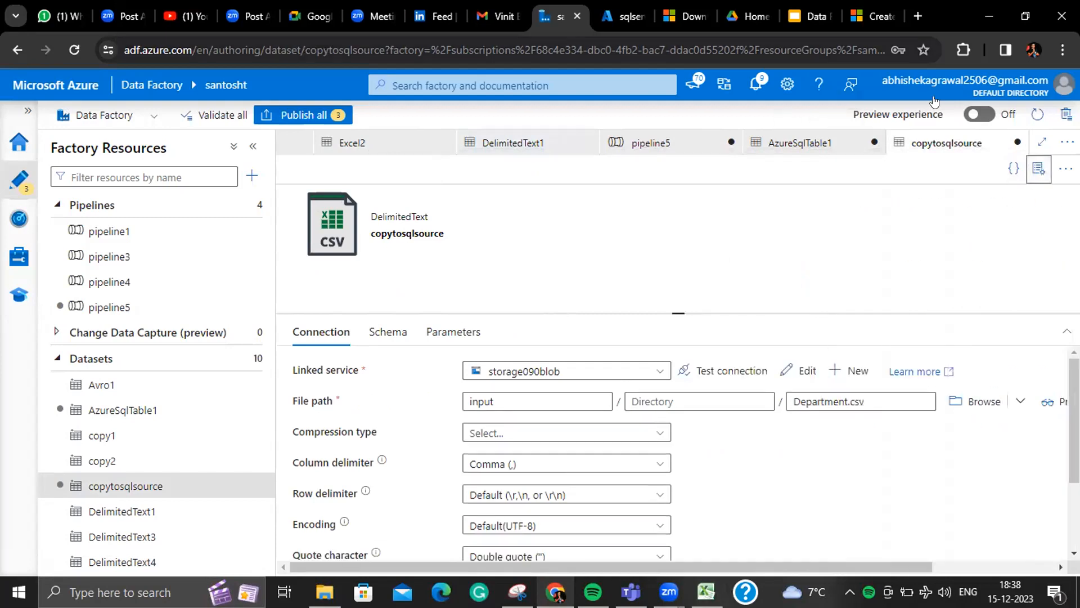
click(621, 19)
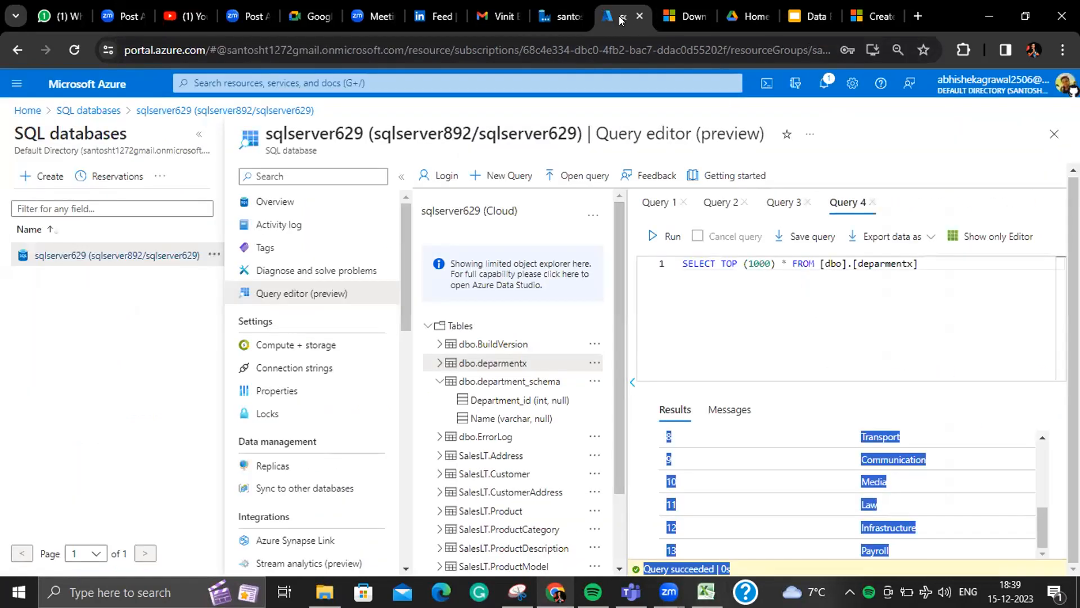
- Close the download tab and sign back into portal.azure.com with the first listed account
click(557, 17)
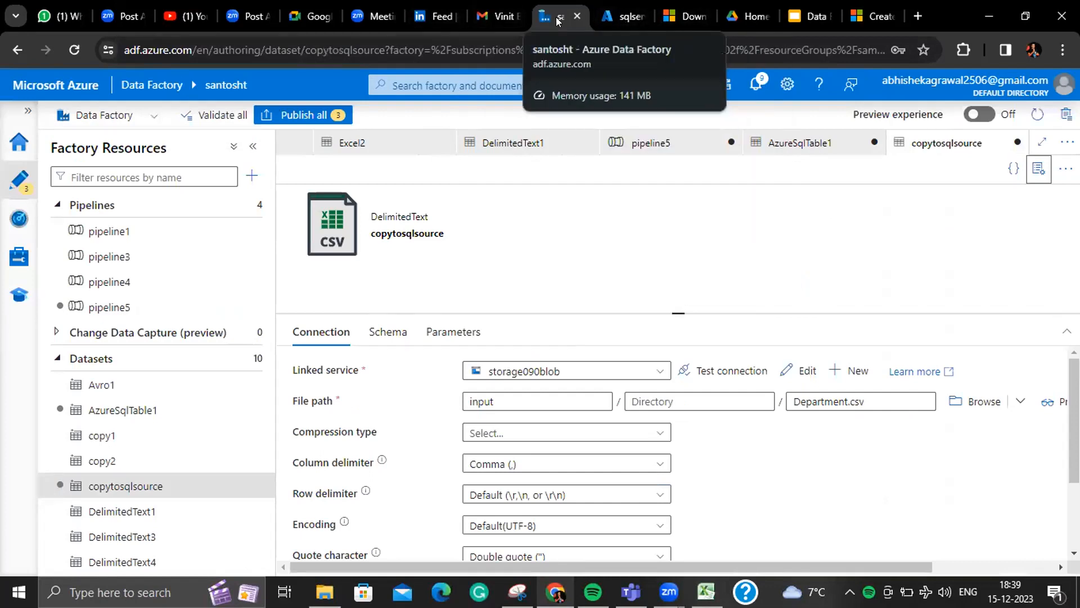
click(617, 17)
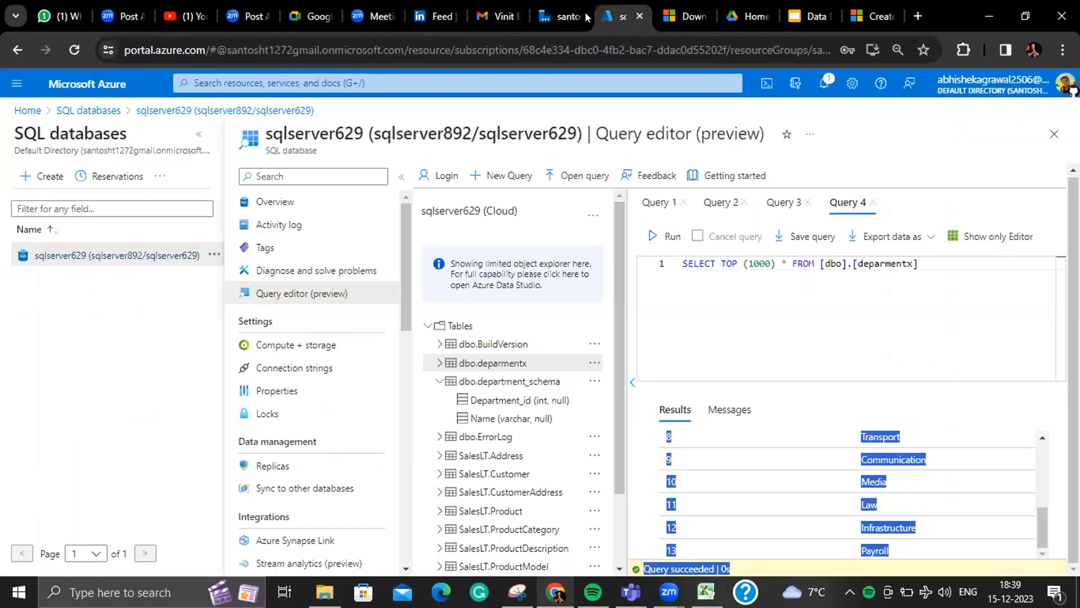
click(557, 16)
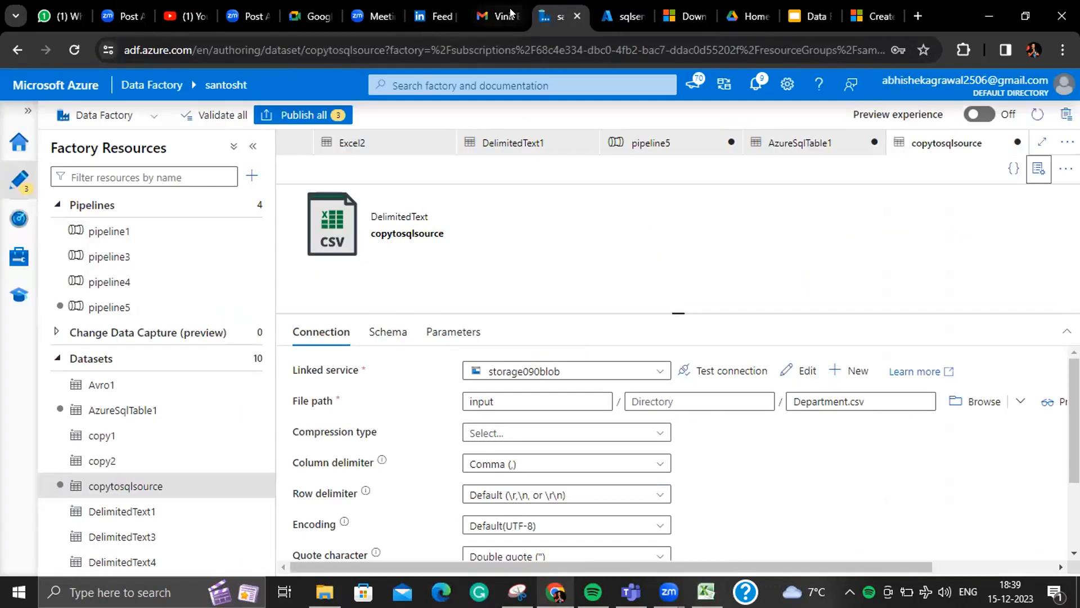
click(696, 13)
click(696, 14)
key(ctrl+l)
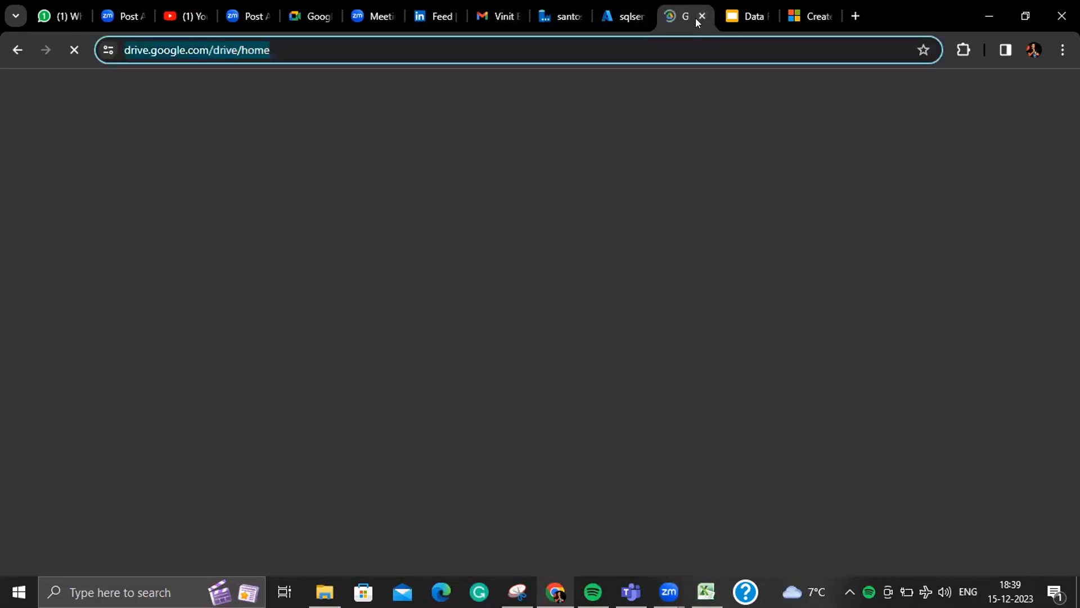
text(portal.azure.com)
key(Return)
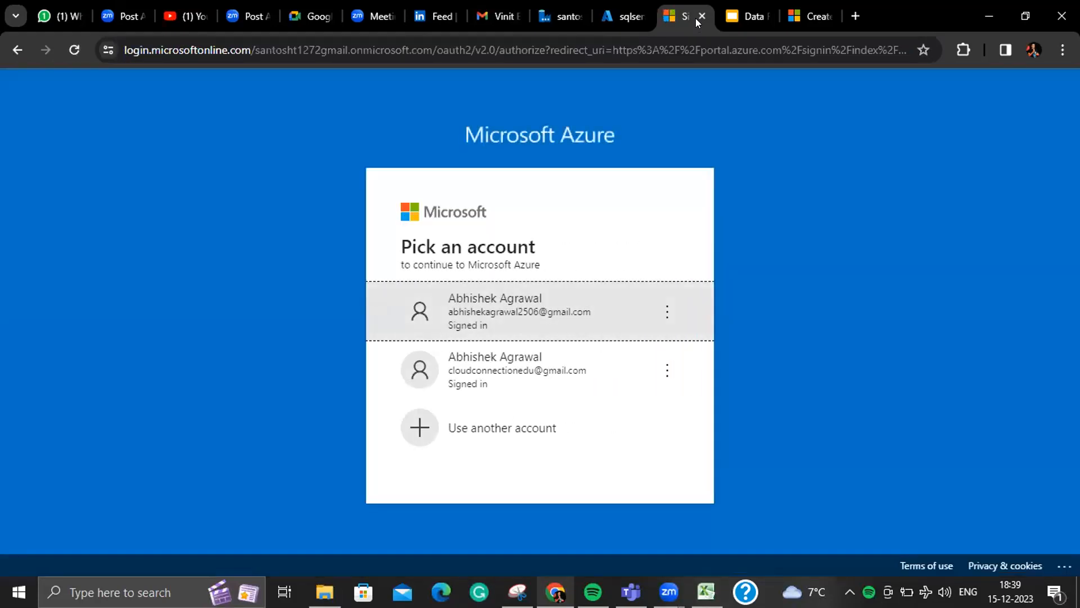
click(519, 293)
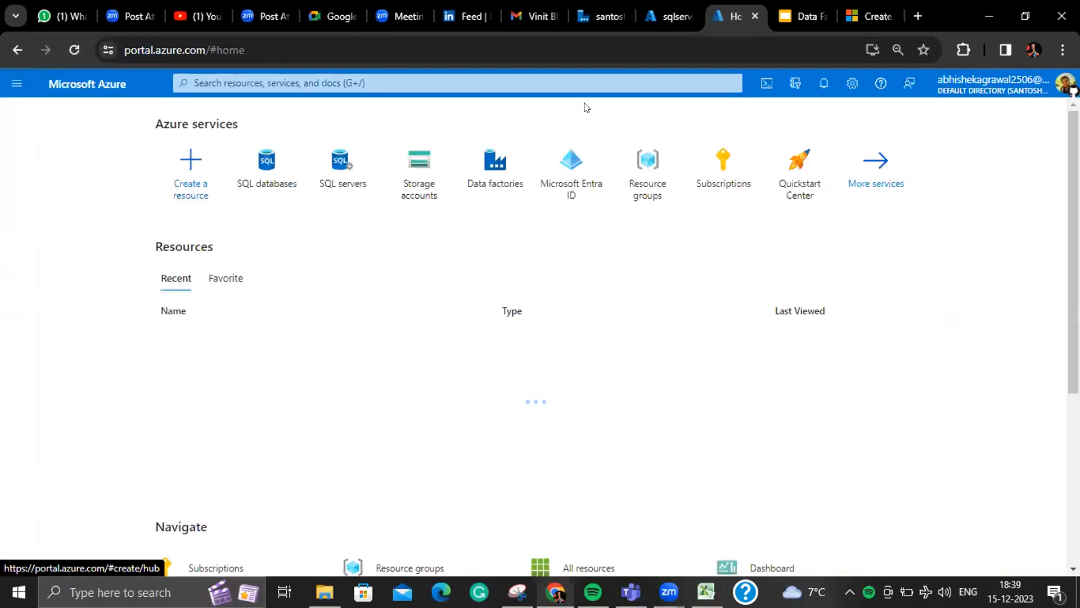
- Navigate Storage accounts > storage090 > Containers > input and select Department.csv
click(440, 185)
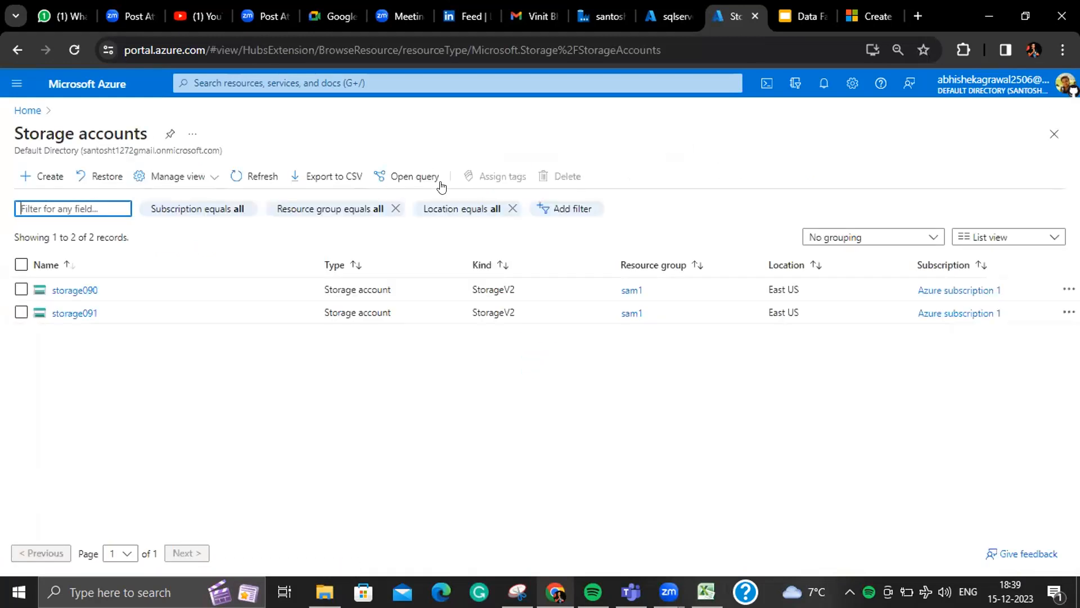
click(73, 313)
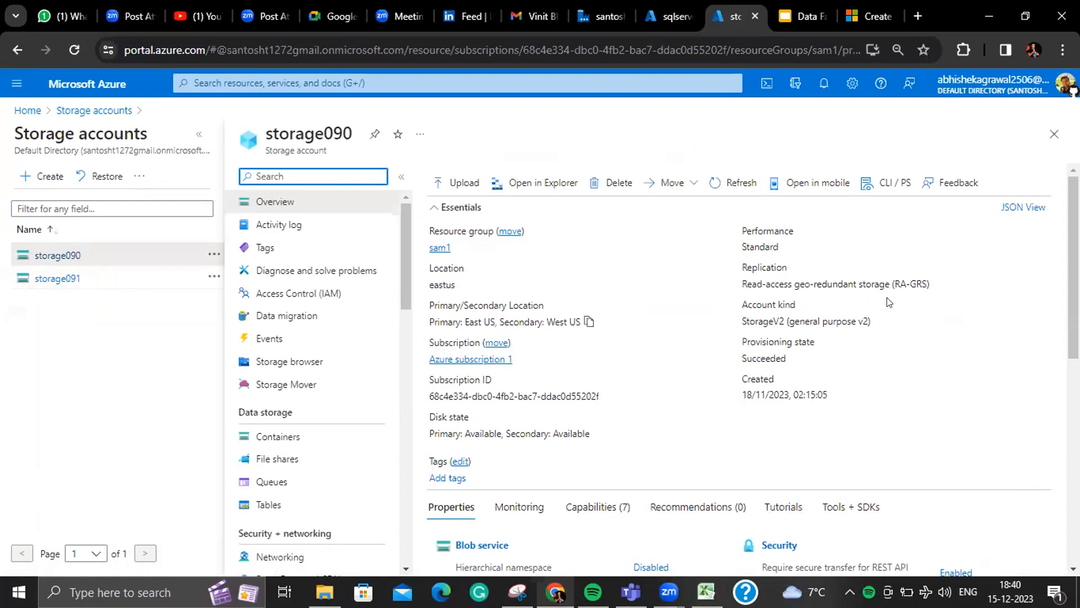
scroll(588, 321, down, 3)
click(487, 383)
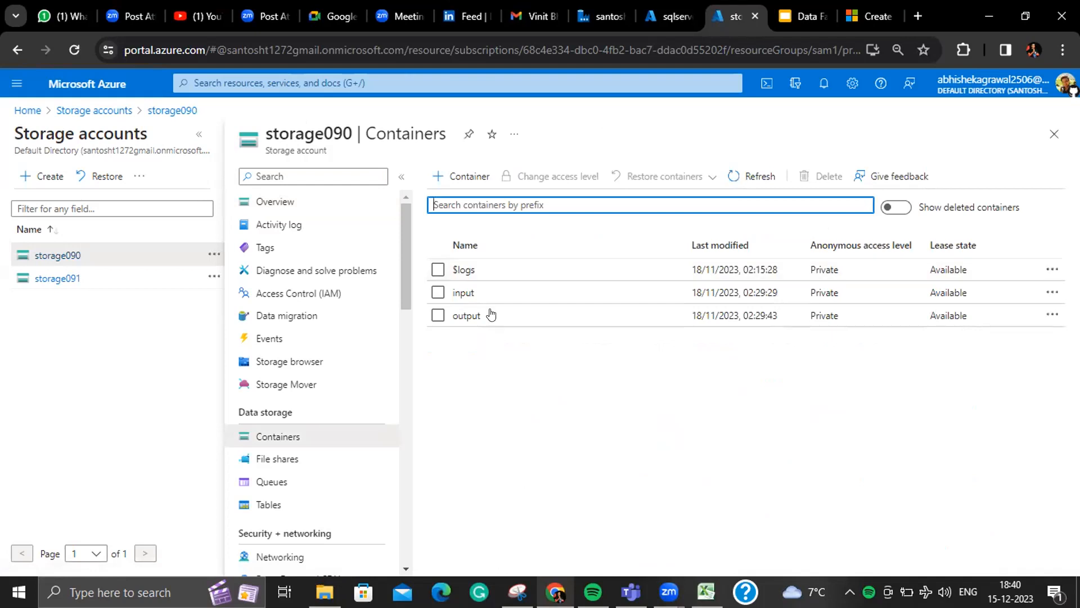
click(476, 287)
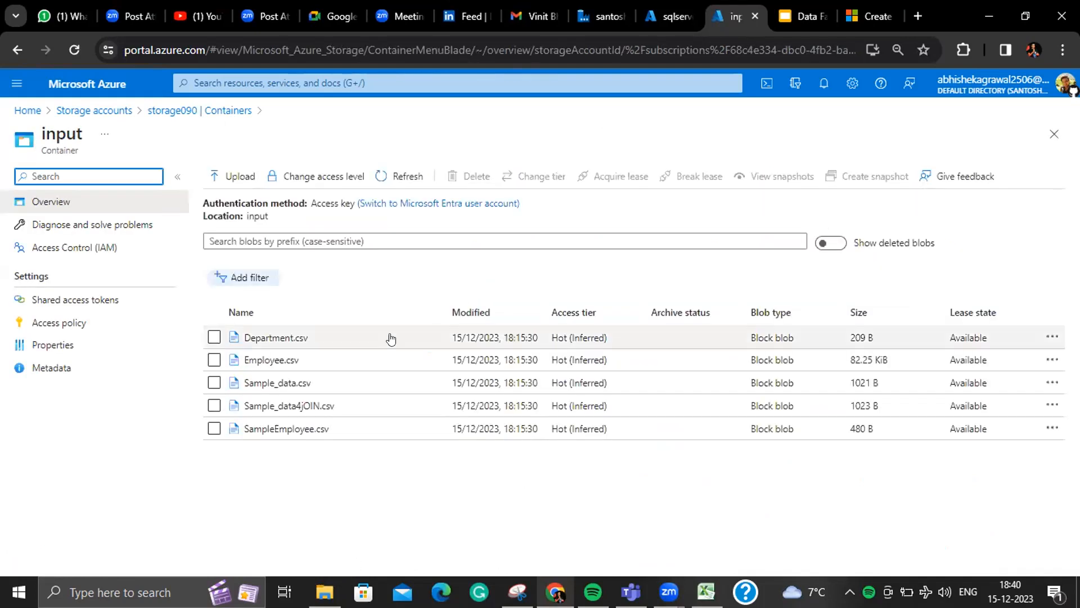
click(334, 338)
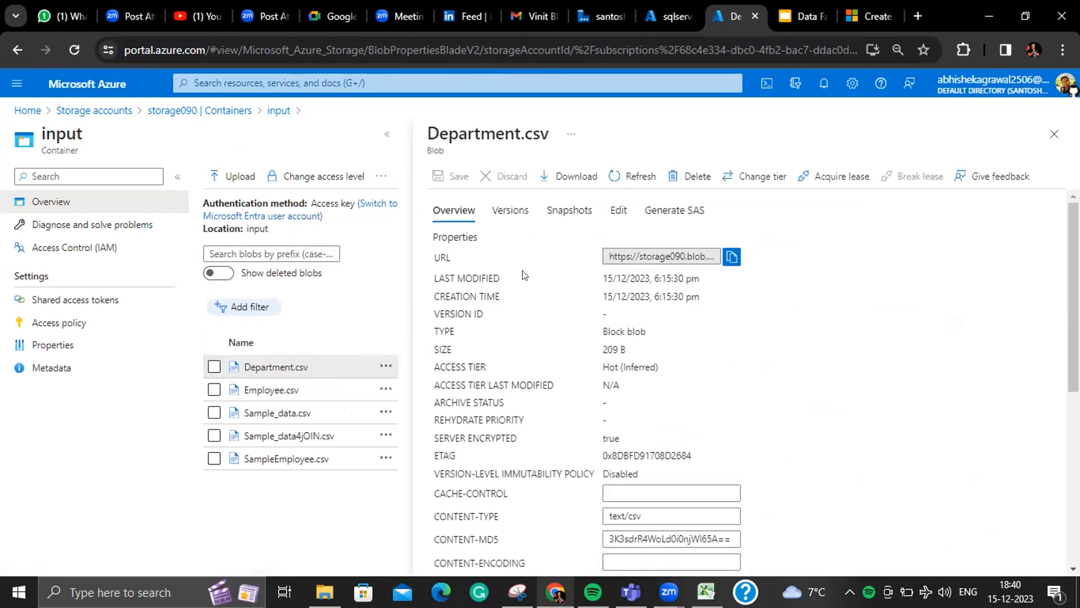
- In Department.csv, change Information Technology to IT and append the row 14,Training
click(617, 211)
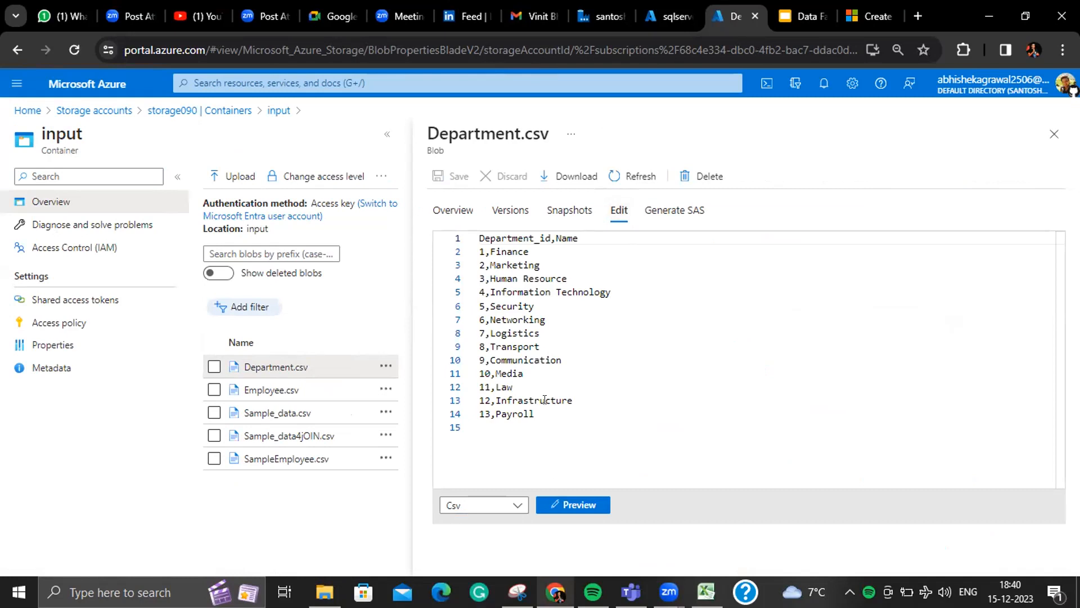
drag(616, 289, 491, 292)
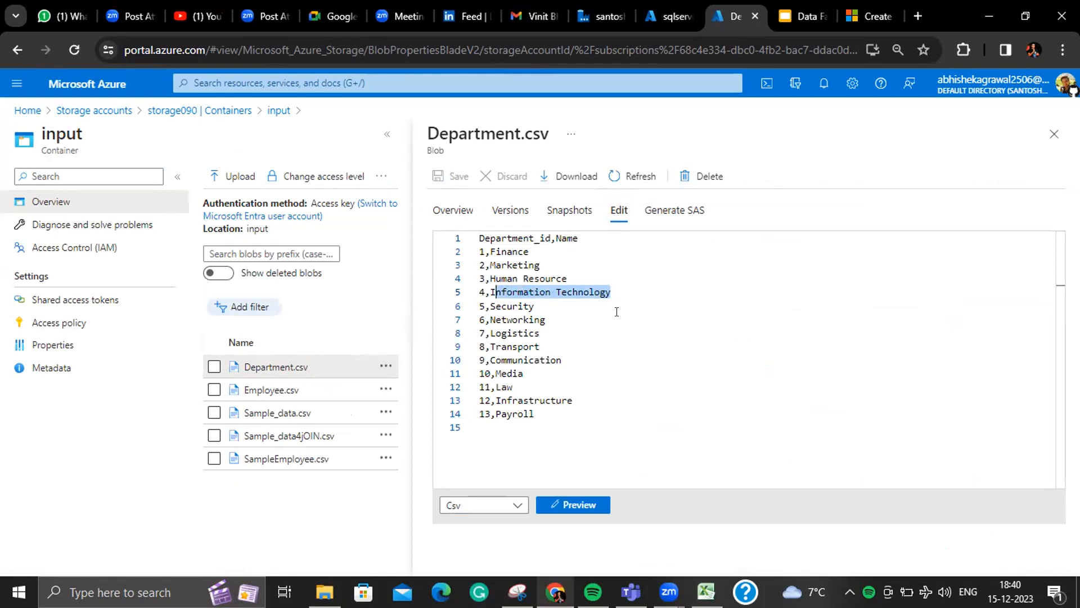
text(I)
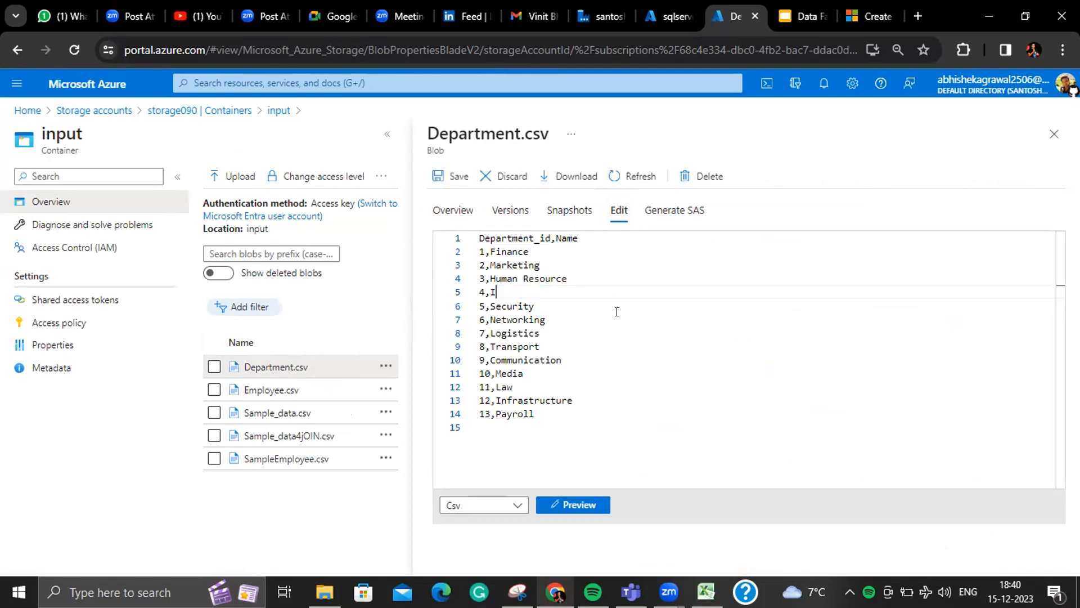
text(T)
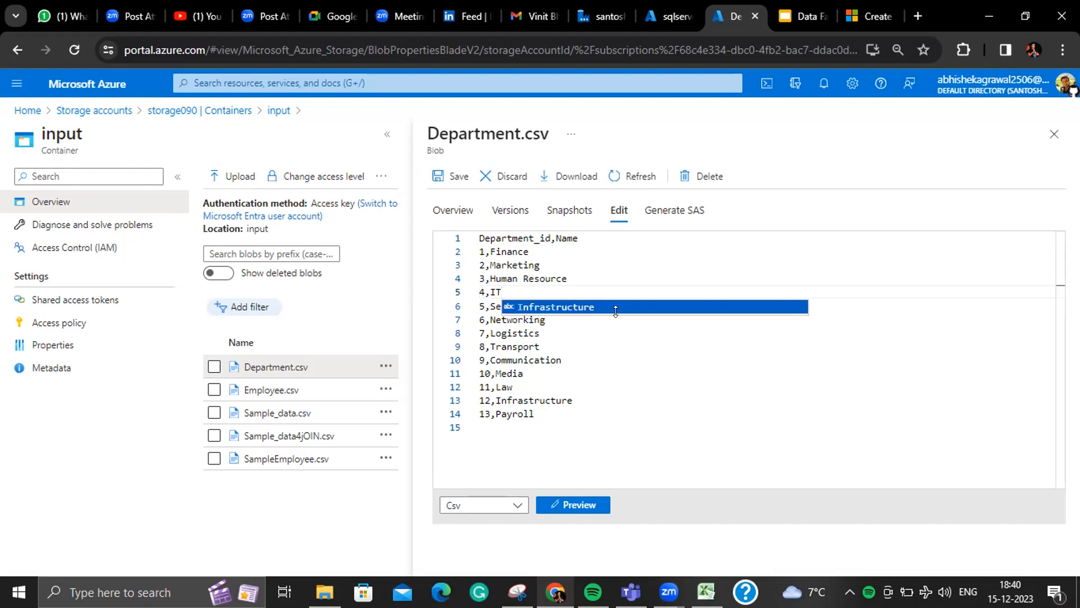
click(616, 368)
click(542, 412)
key(Return)
text(14,T)
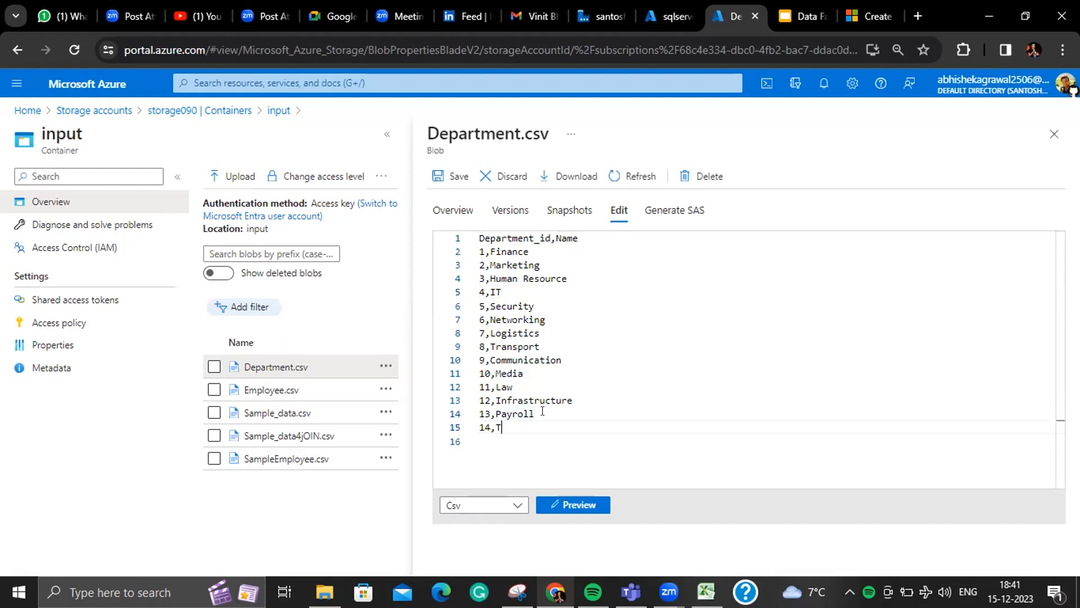
text(raining)
- Delete every other department row, leaving 4,IT and 14,Training, and save the file
drag(556, 414, 471, 311)
key(BackSpace)
key(BackSpace)
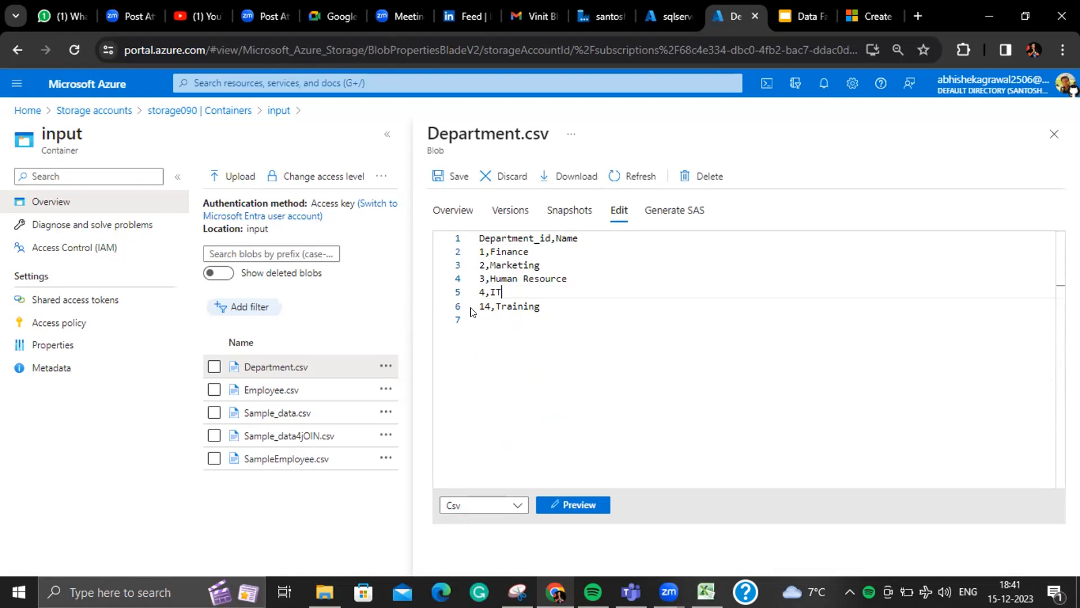
drag(568, 278, 480, 252)
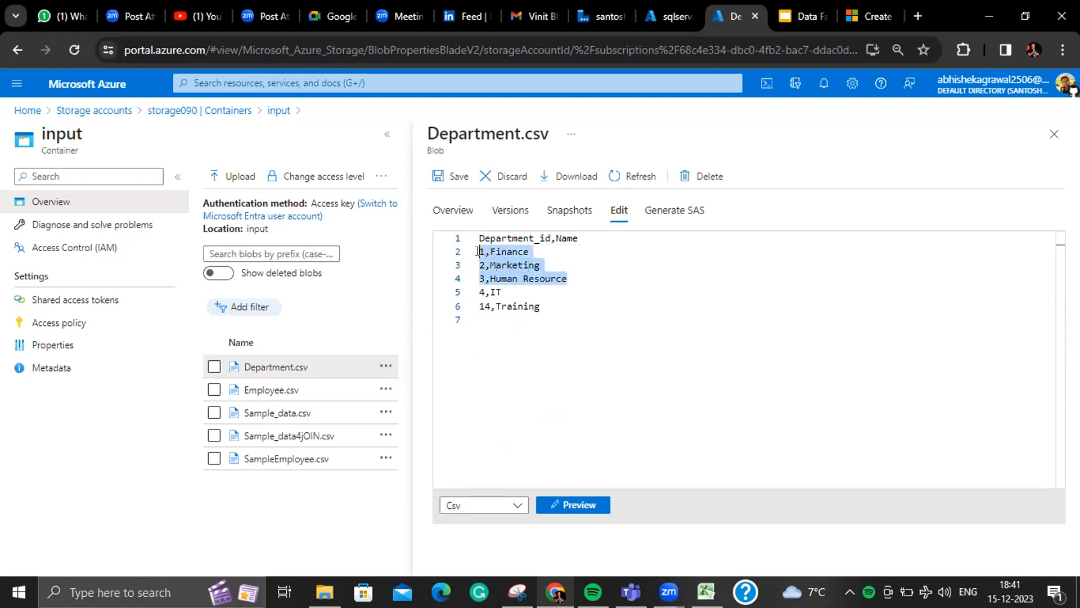
key(BackSpace)
key(BackSpace)
click(446, 177)
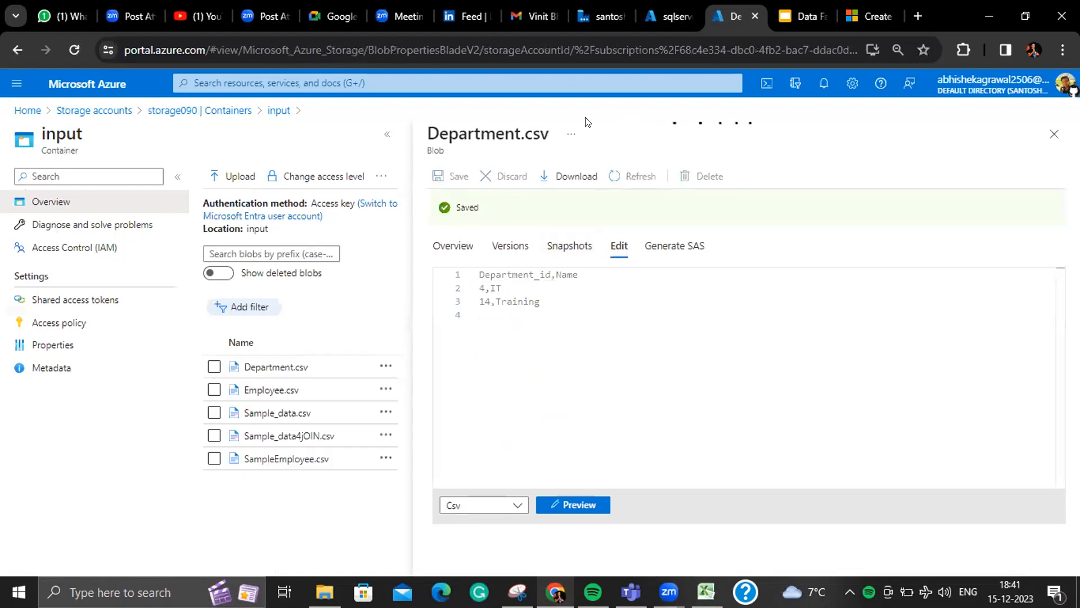
- Return to Data Factory Studio and open pipeline5
click(603, 15)
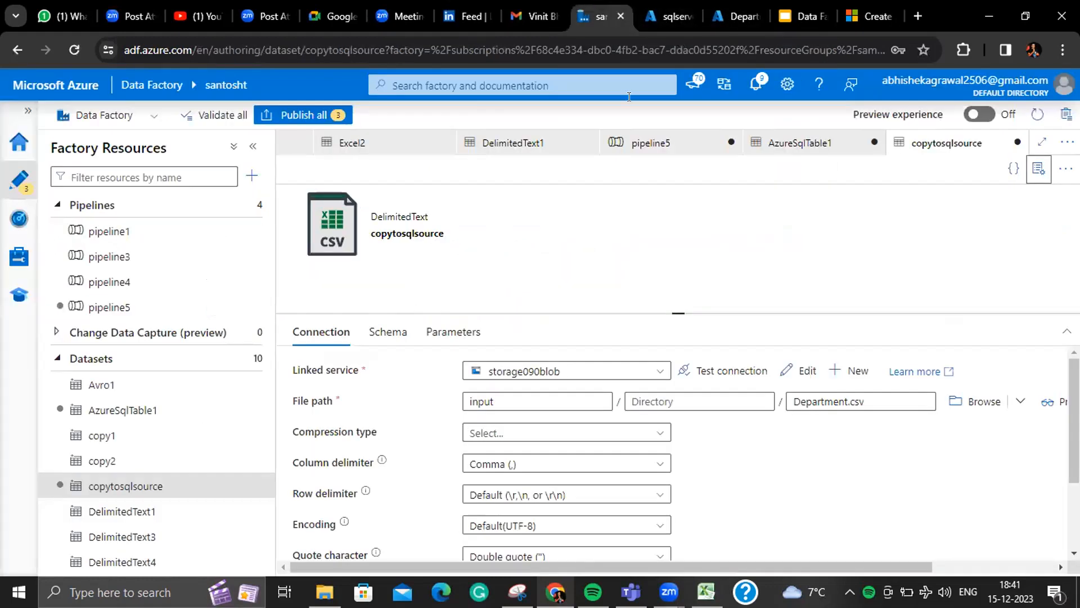
click(669, 17)
click(722, 17)
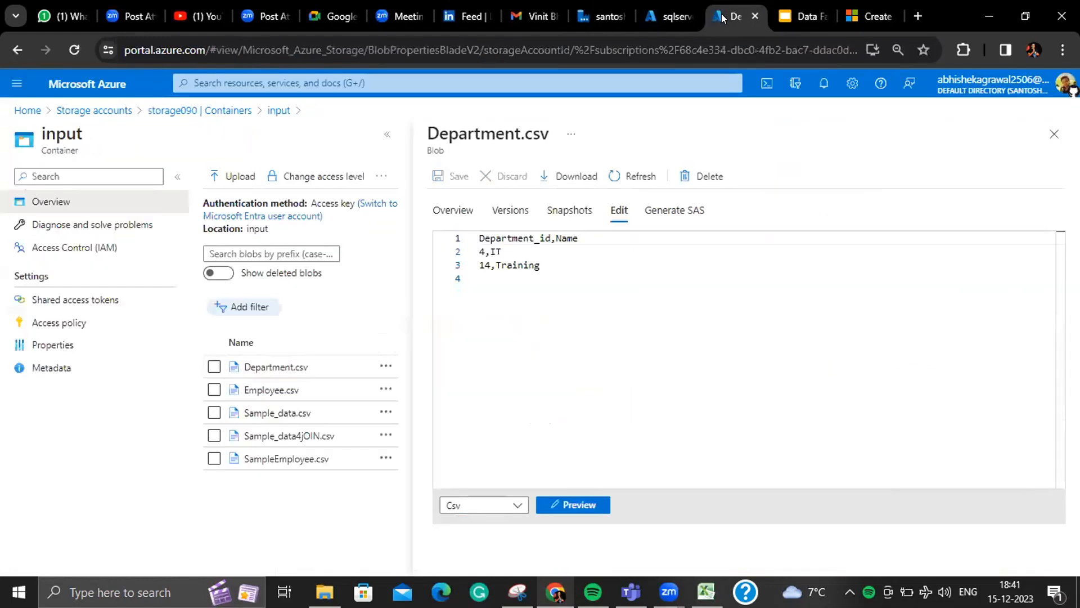
click(671, 17)
click(586, 17)
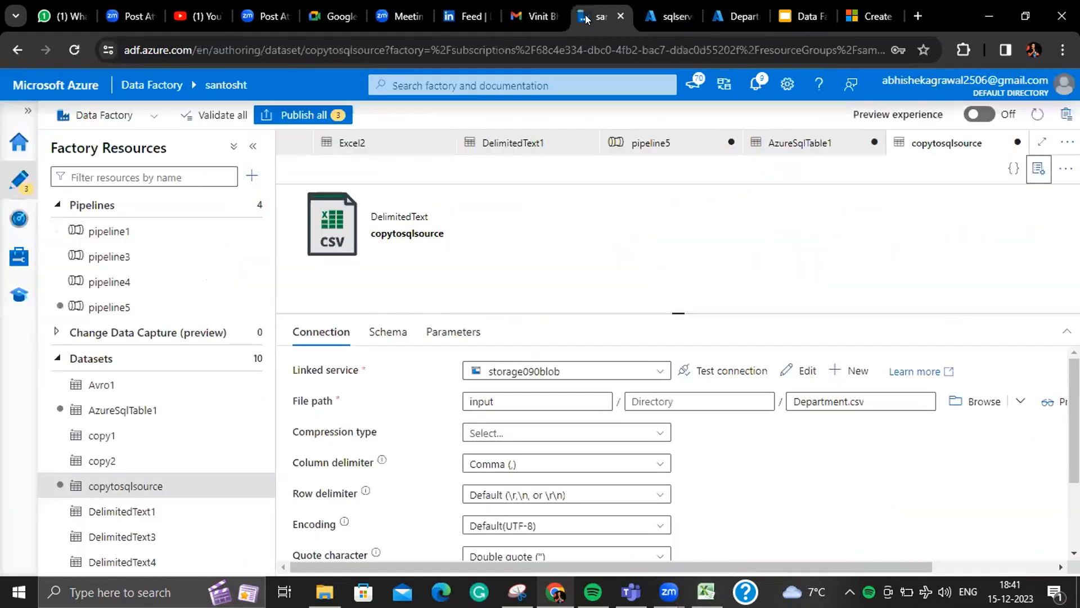
click(159, 310)
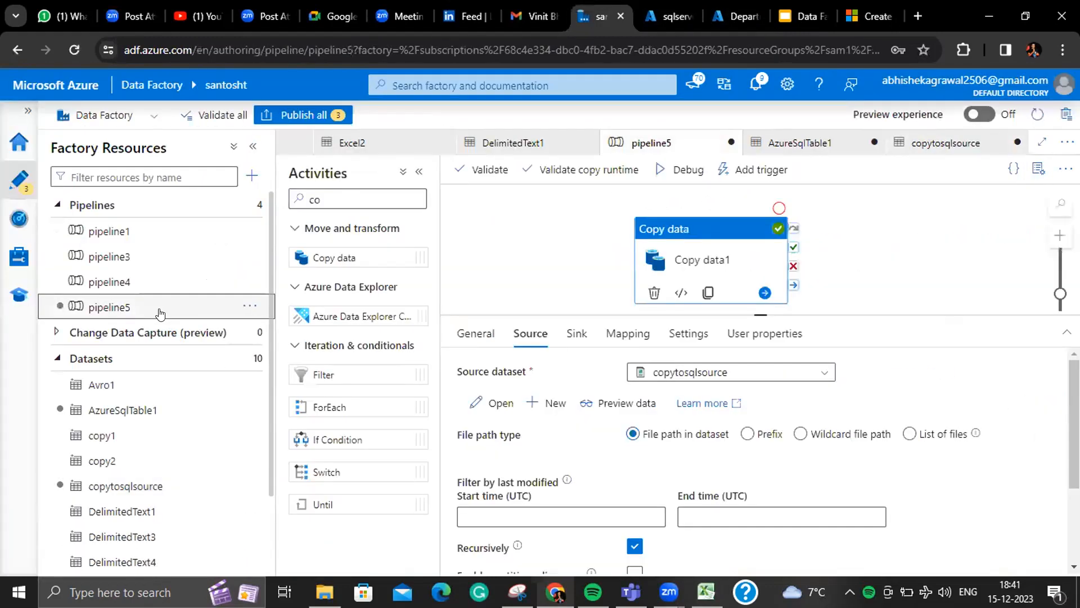
- Set the copy sink's write behavior to Upsert with Department_id as the key column
click(577, 333)
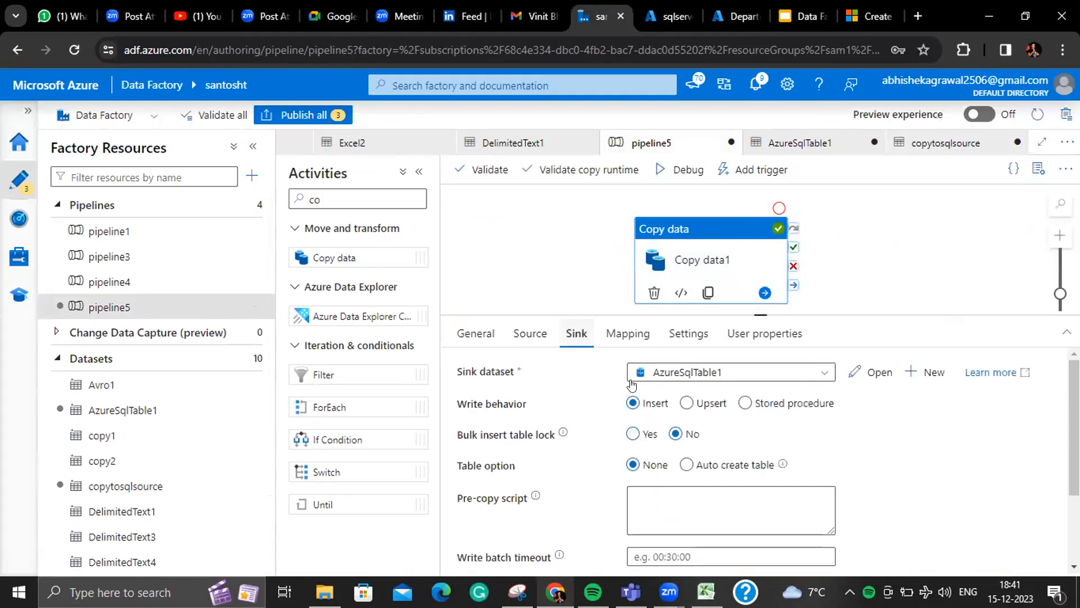
click(687, 403)
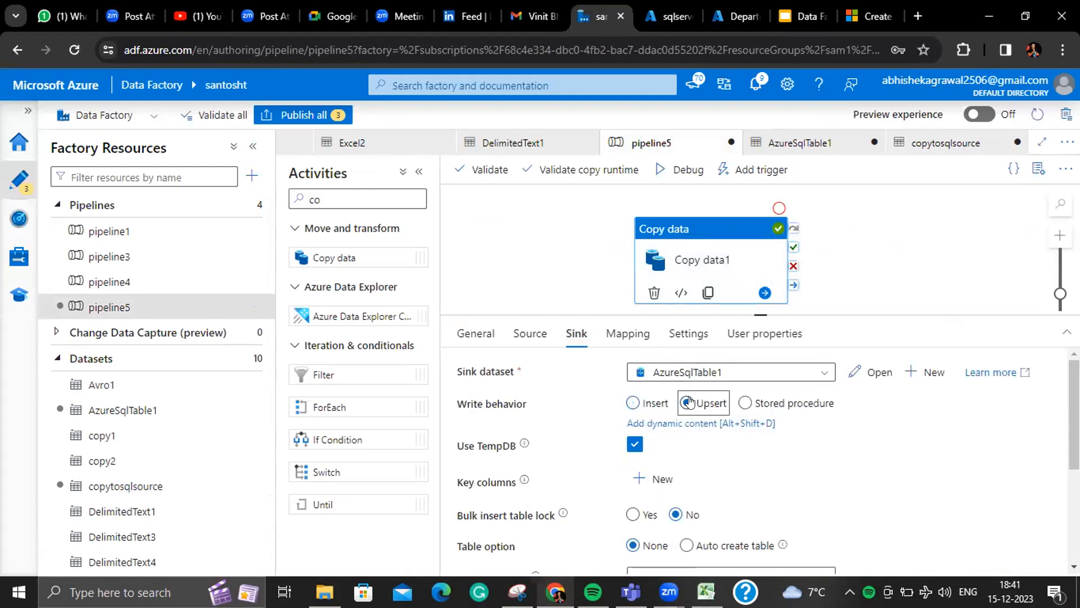
click(655, 475)
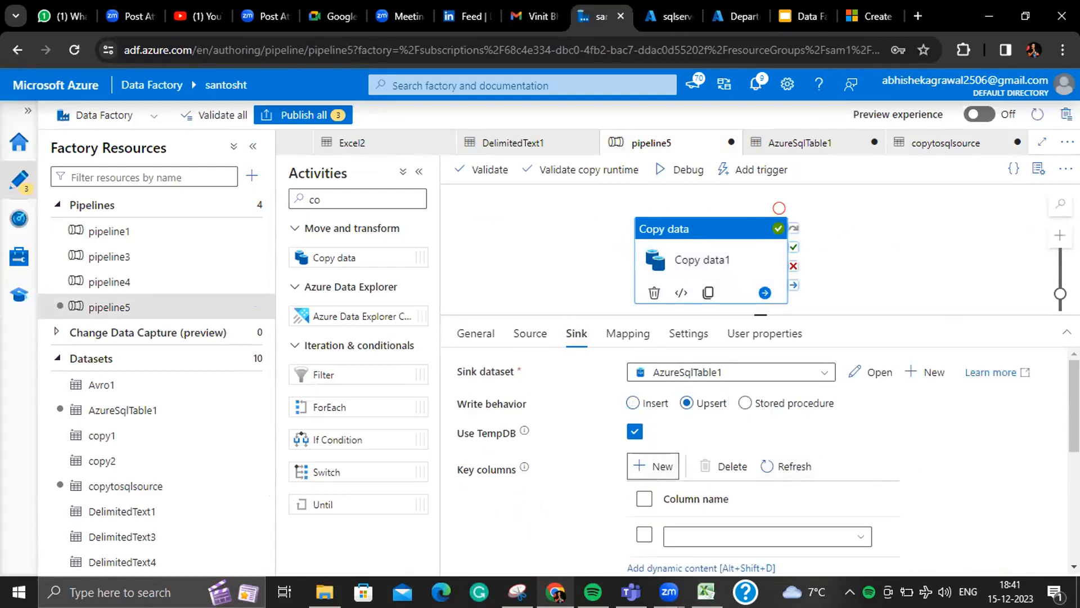
scroll(760, 495, down, 1)
click(853, 474)
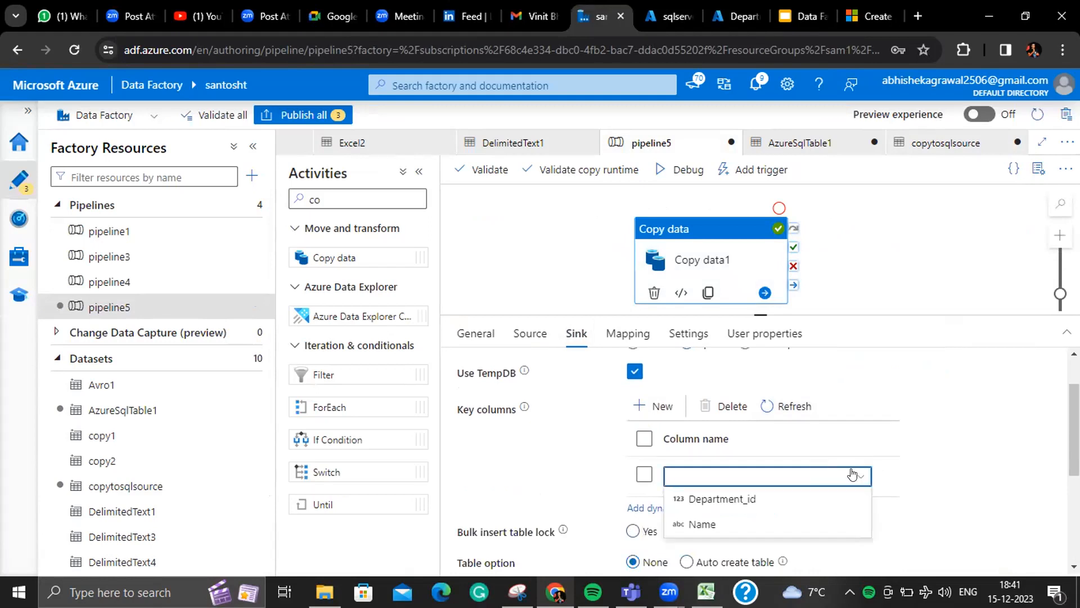
click(822, 499)
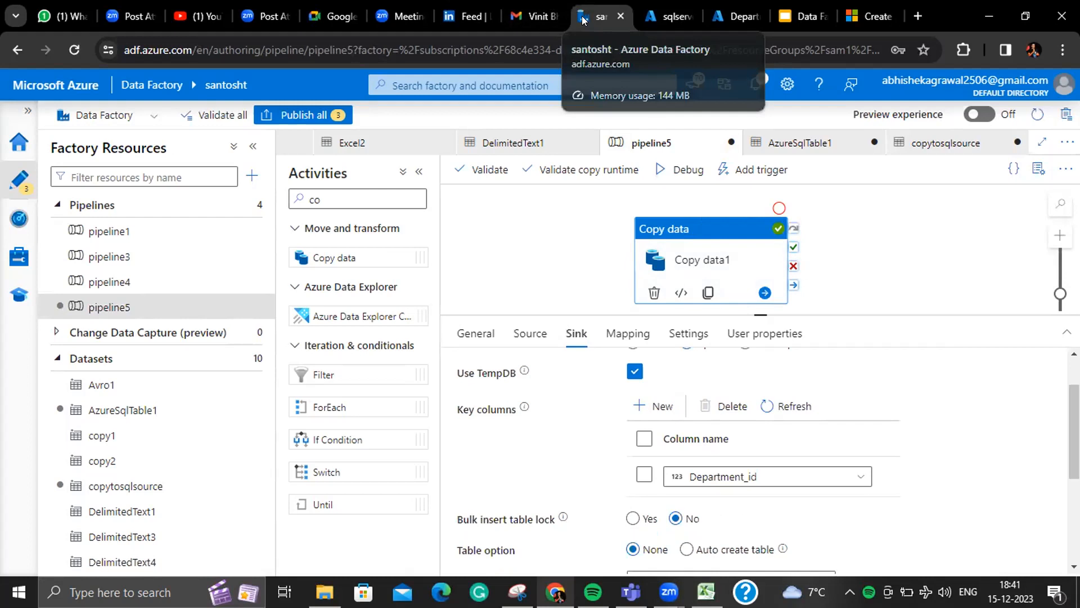
- Debug pipeline5 and refresh the Output status until the run finishes
click(679, 169)
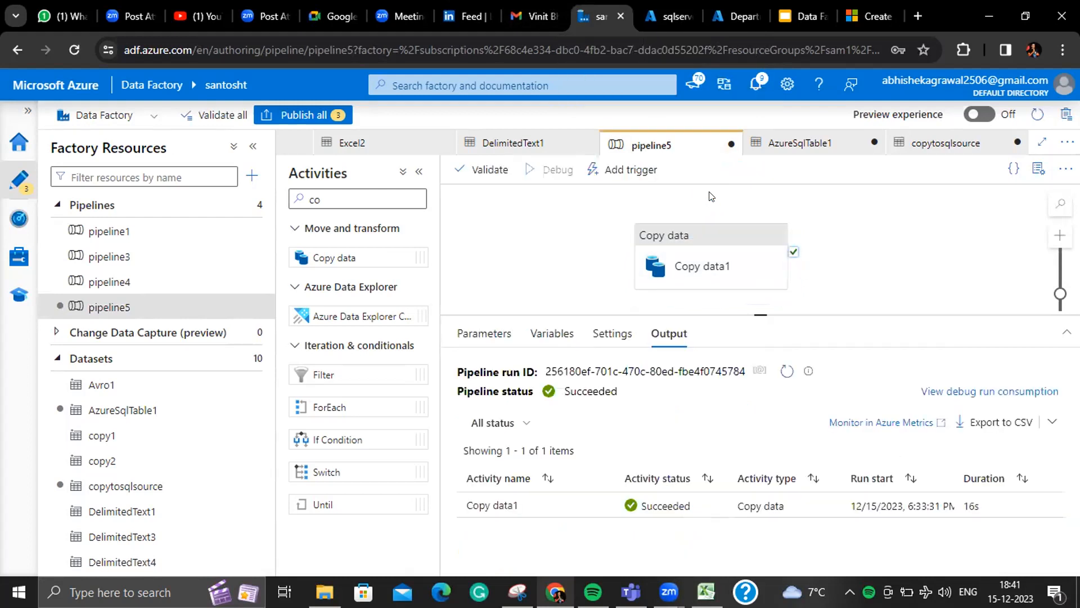
click(788, 372)
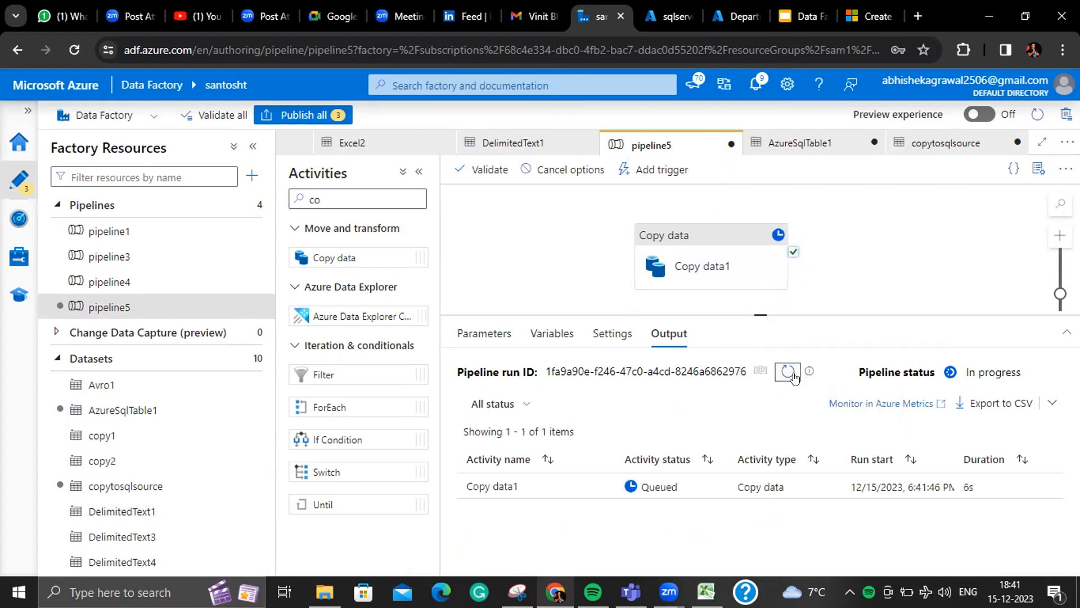
click(793, 376)
click(792, 376)
click(792, 375)
click(792, 375)
click(792, 375)
click(792, 374)
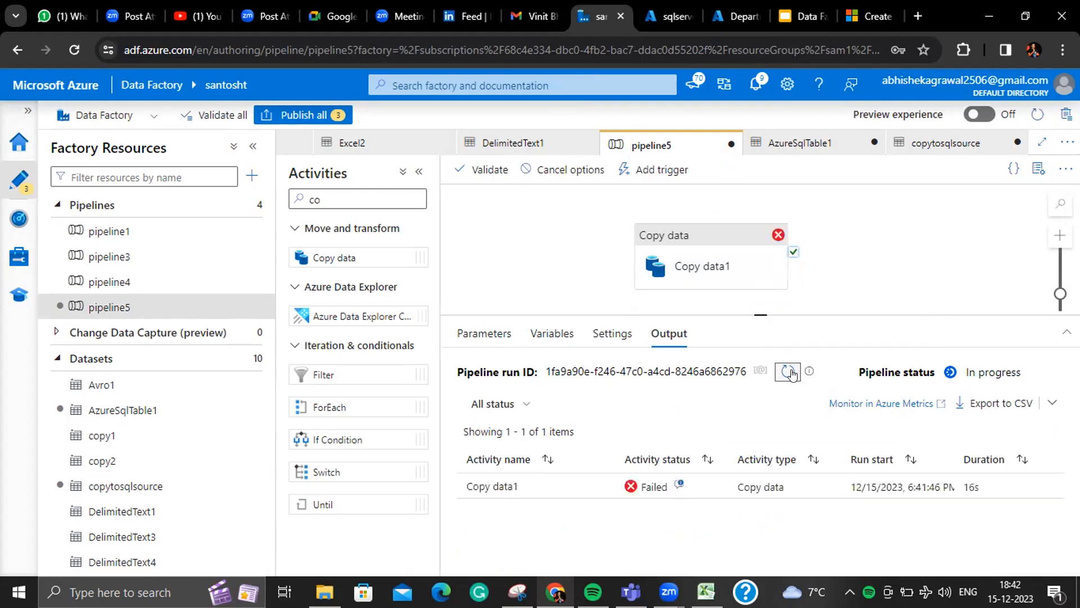
- Inspect the SqlUpsertKeyColumnsInvalid error on Department_id, then close the error details
click(679, 482)
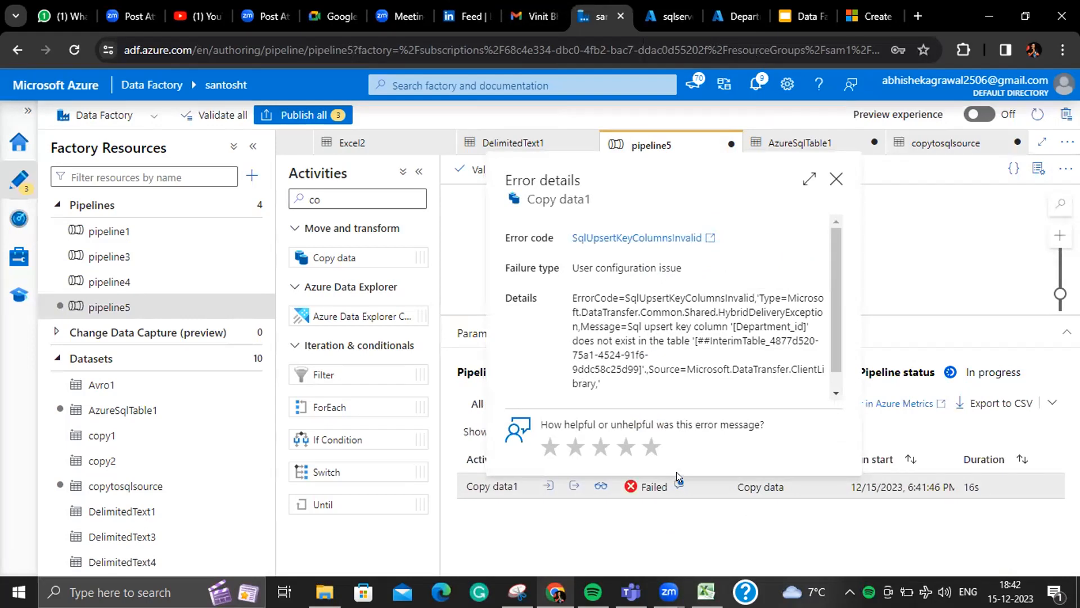
click(835, 179)
click(732, 265)
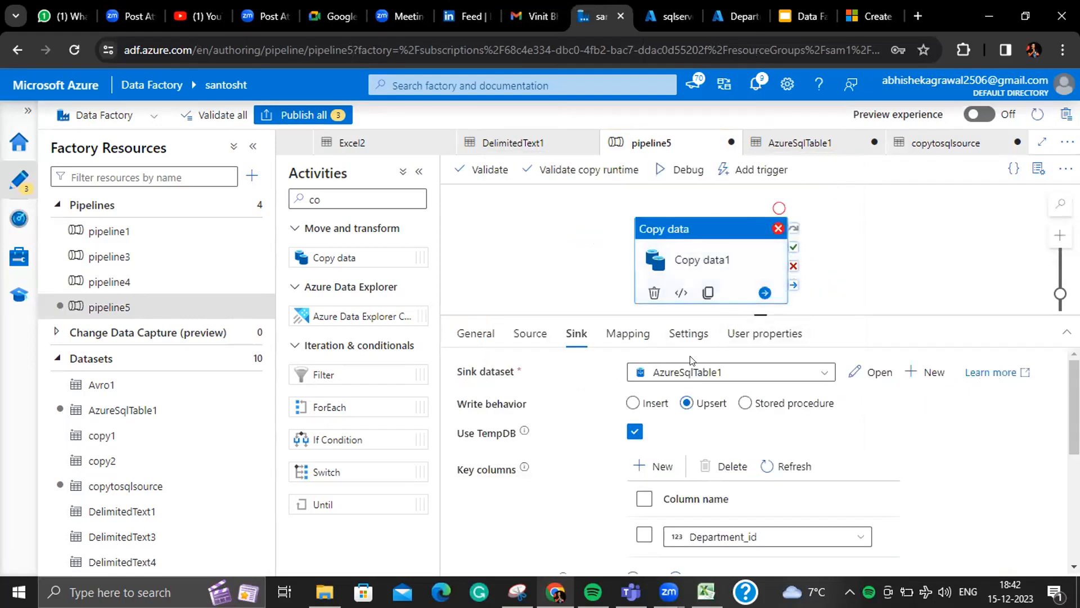
- Refresh the sink's key column list and make id the upsert key column
drag(755, 313, 756, 226)
click(855, 449)
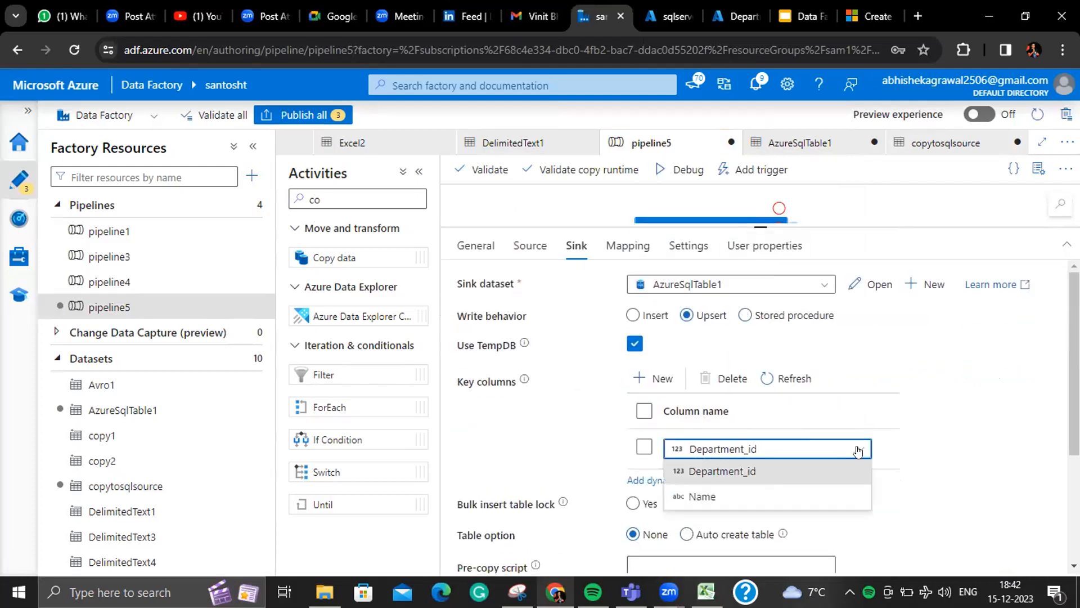
click(794, 364)
click(793, 374)
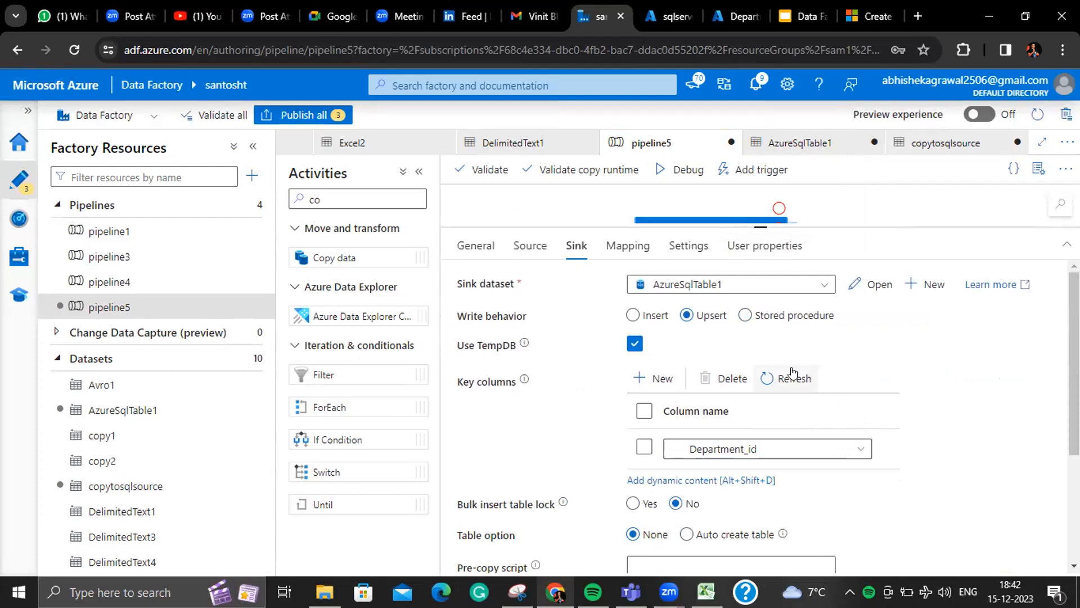
click(832, 449)
click(693, 471)
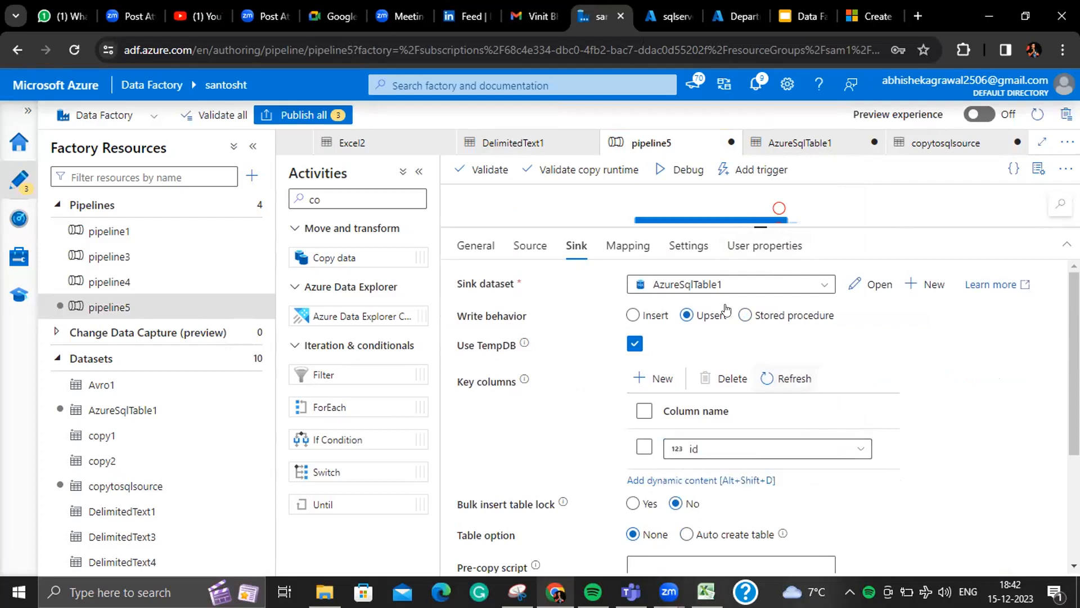
- Rerun the pipeline5 debug and refresh until Copy data1 shows Succeeded
click(668, 176)
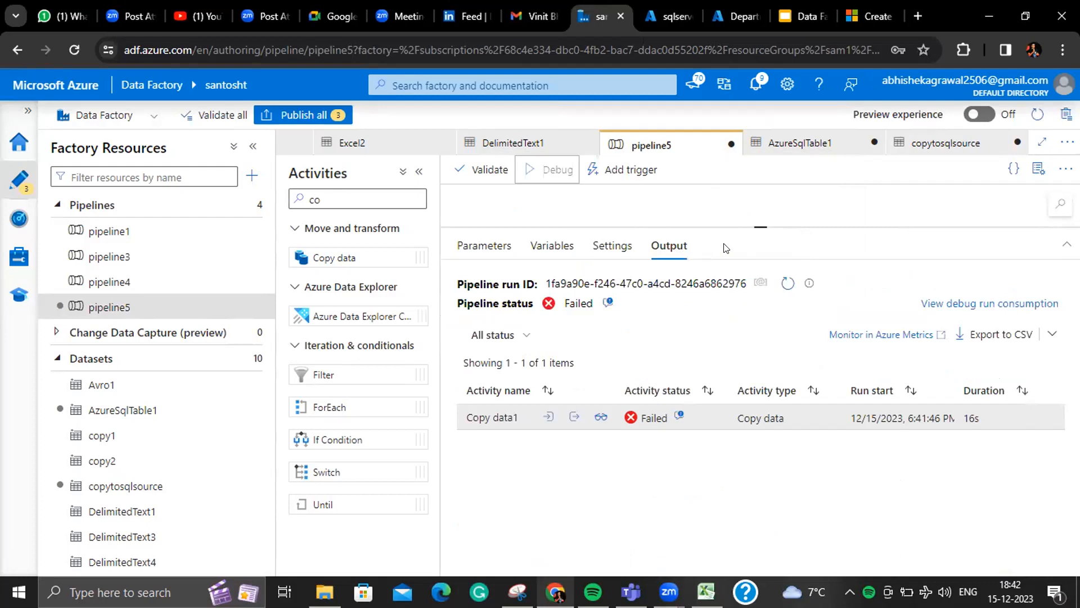
click(791, 399)
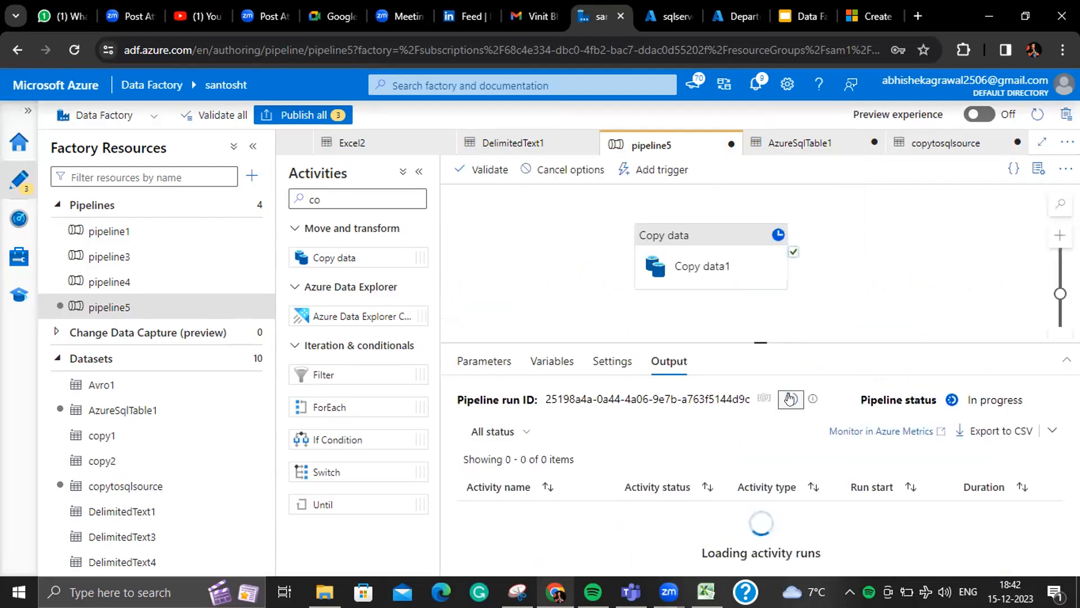
click(790, 399)
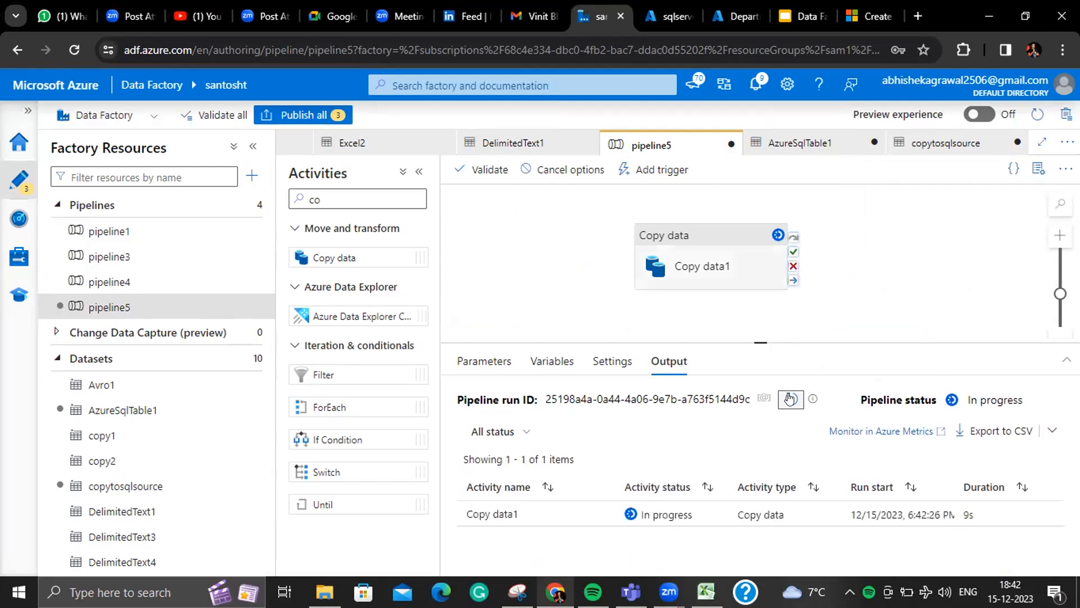
click(791, 399)
click(791, 399)
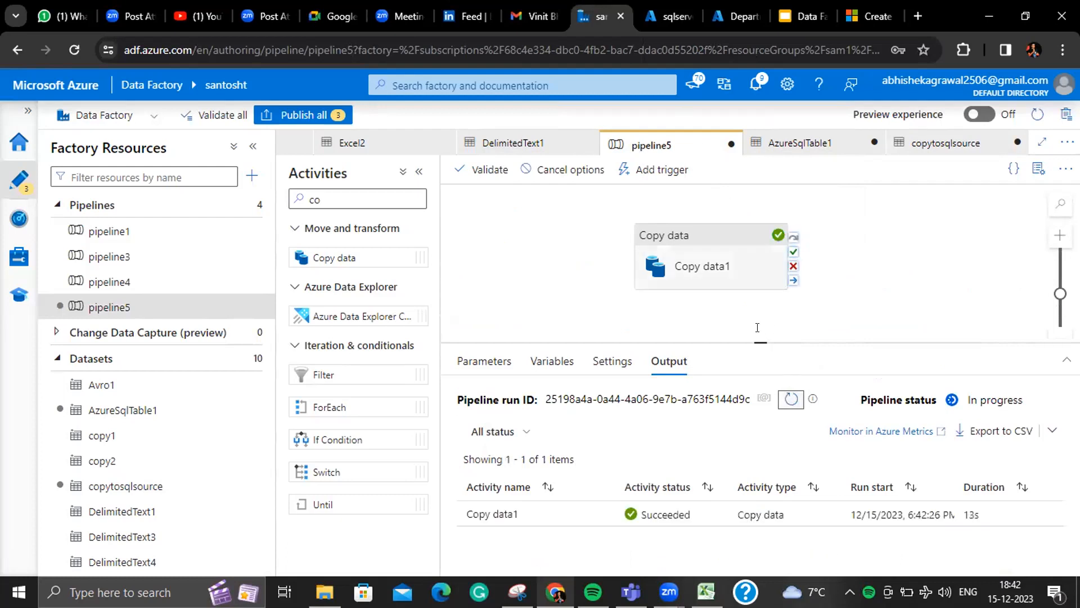
key(ctrl+Tab)
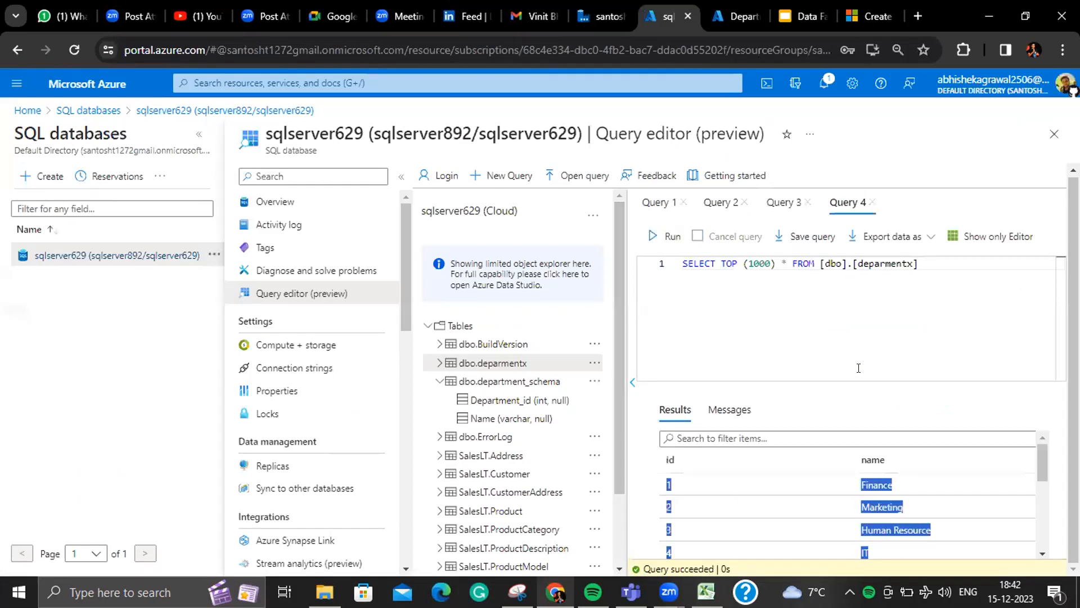
- Check dbo.deparmentx results show row 4 as IT and new row 14 Training, then return to Data Factory
drag(1041, 462, 1041, 483)
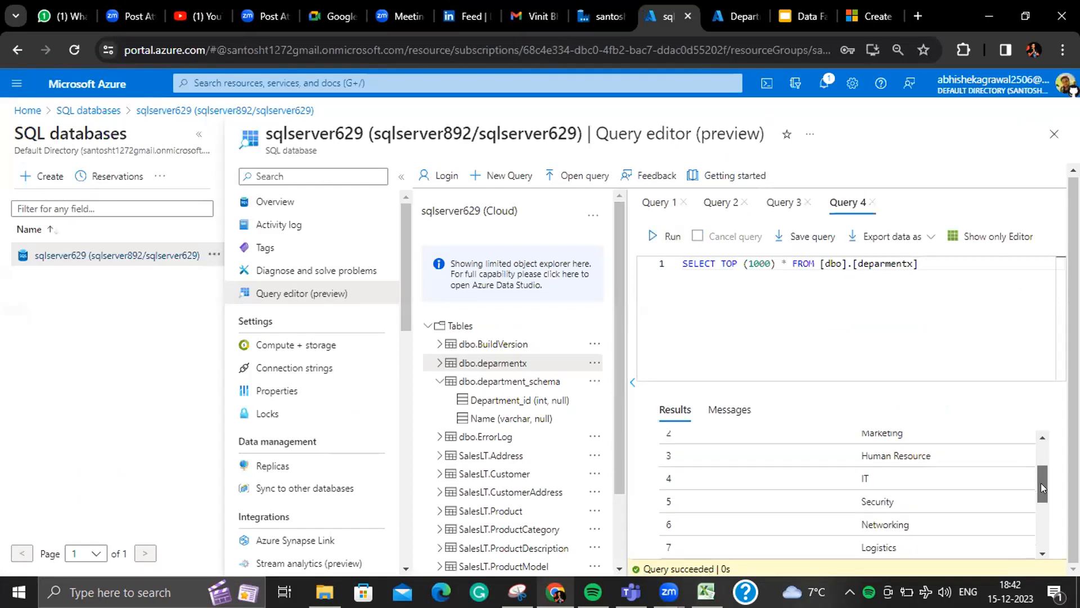
double_click(864, 479)
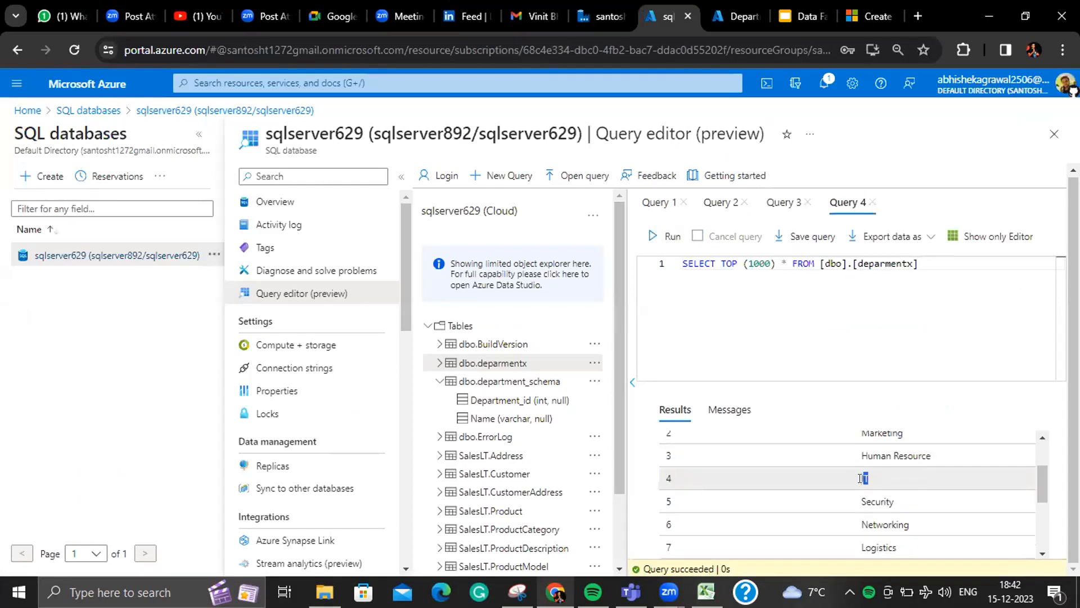
drag(1039, 470, 1041, 524)
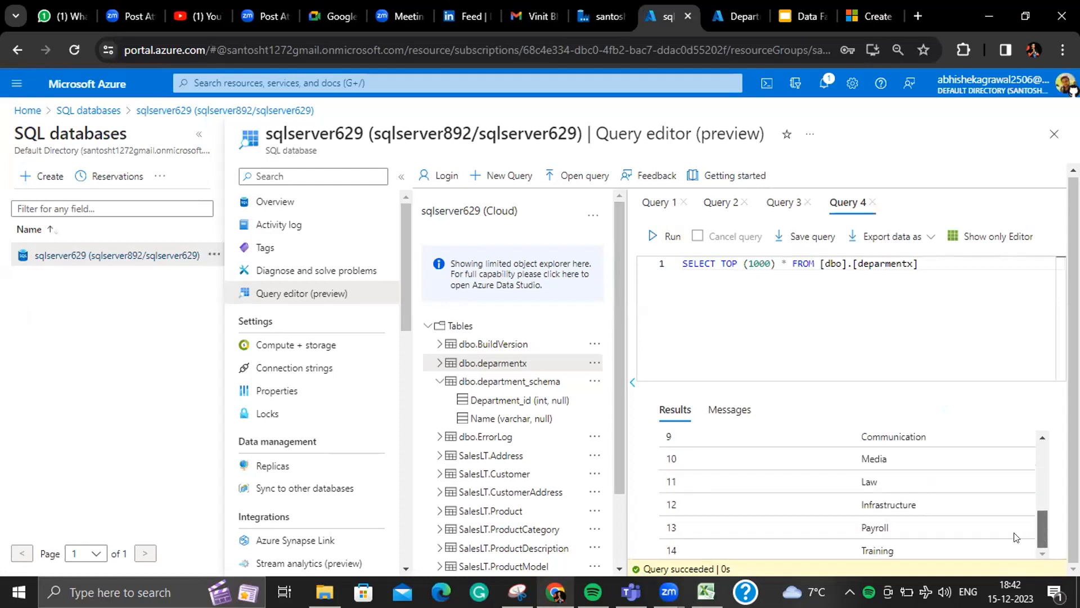
double_click(888, 550)
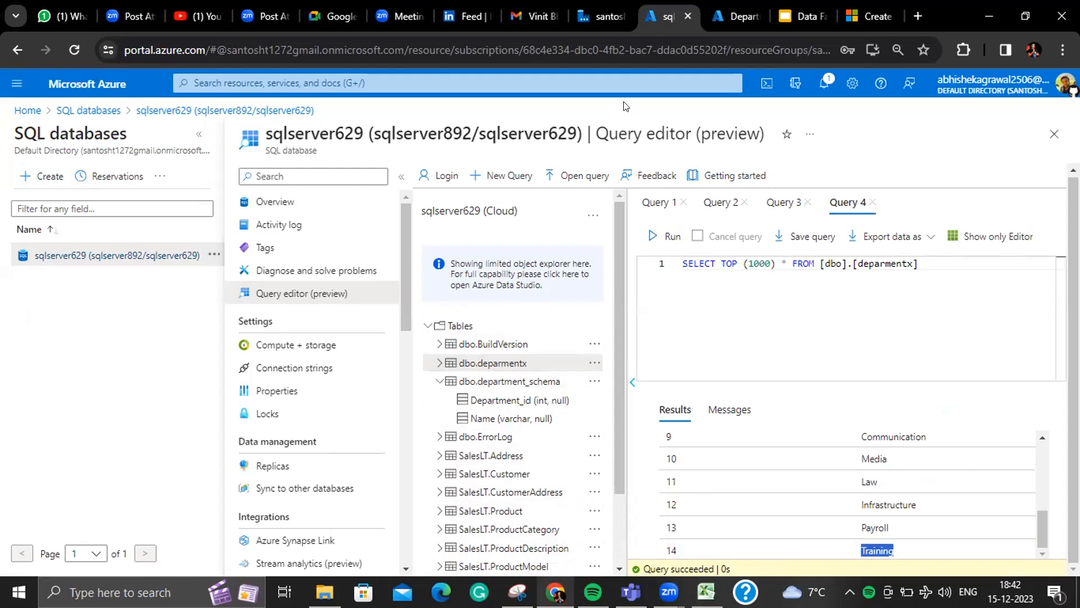
click(599, 20)
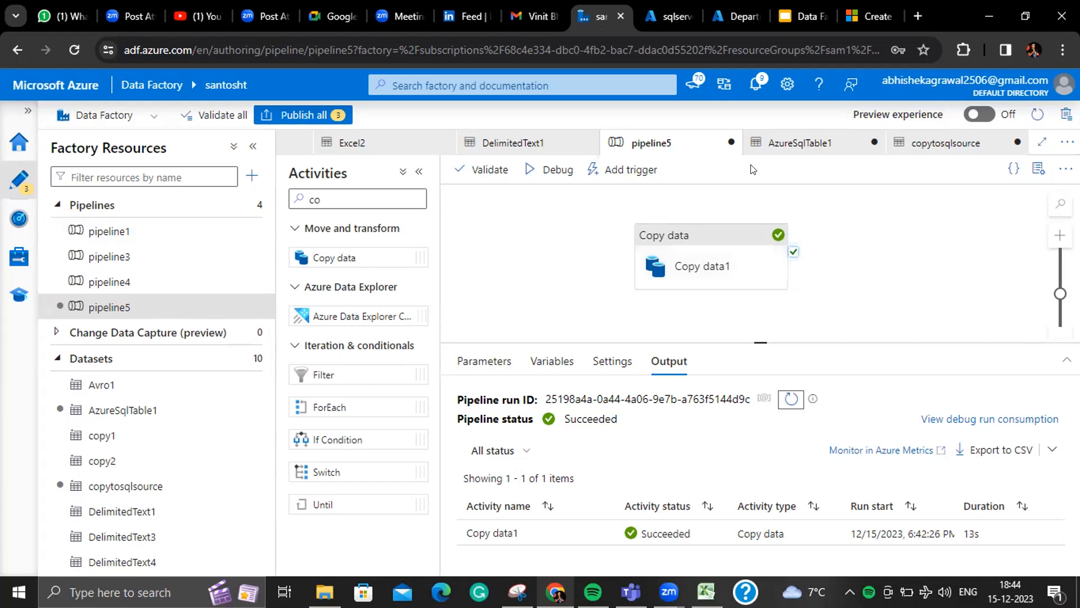
- Switch to the Microsoft Learn 'Create self-hosted integration runtime' article
click(583, 17)
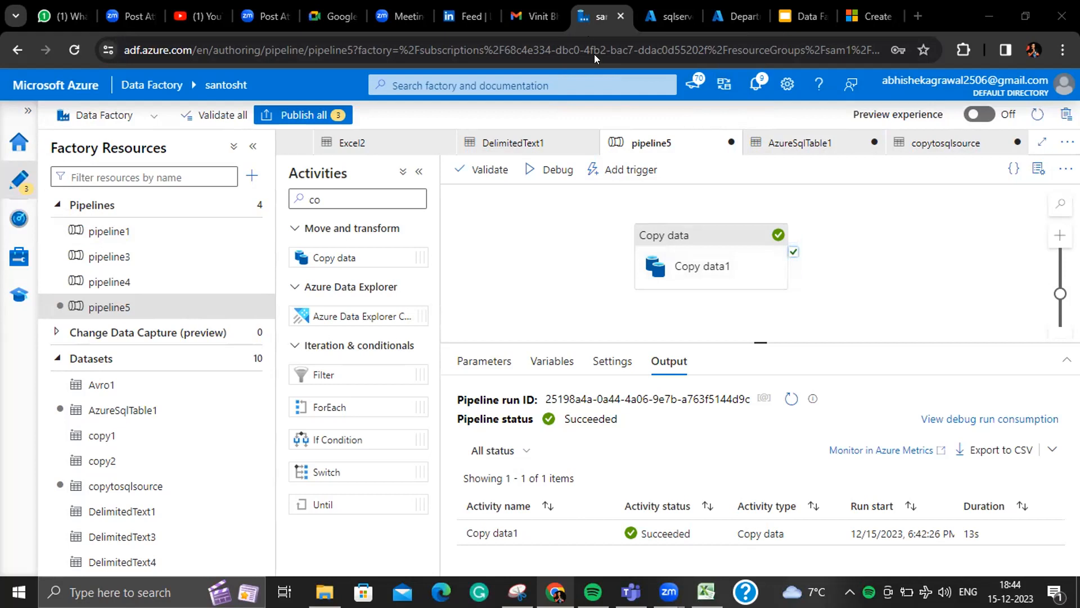
click(870, 16)
- Load w3schools.com/sql/ from the address bar
click(806, 48)
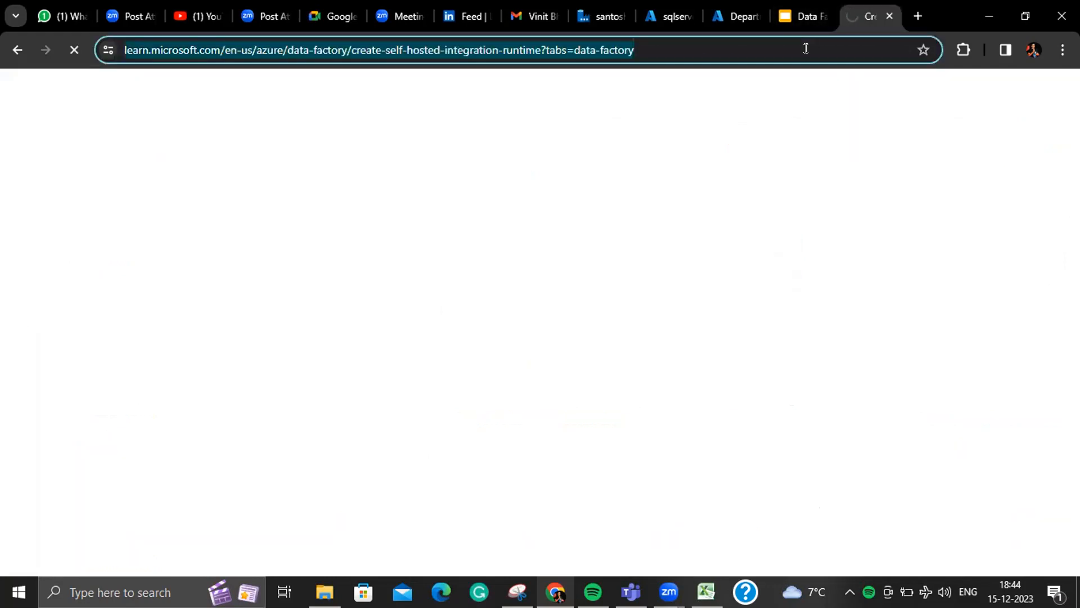
key(BackSpace)
text(w3)
key(Return)
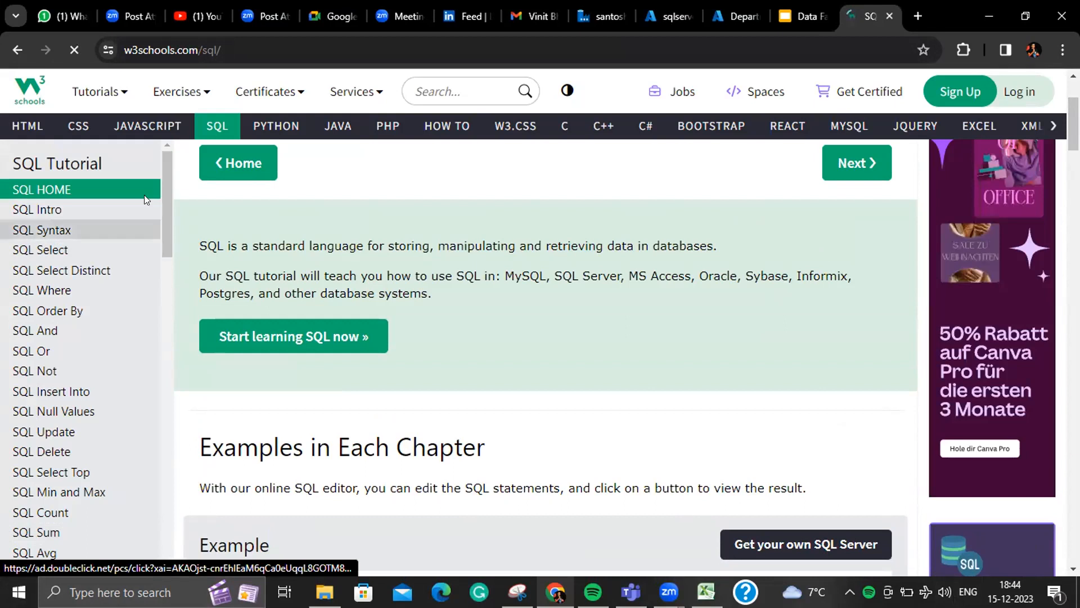
- Browse the SQL Tutorial sidebar topics and page content
scroll(167, 205, down, 6)
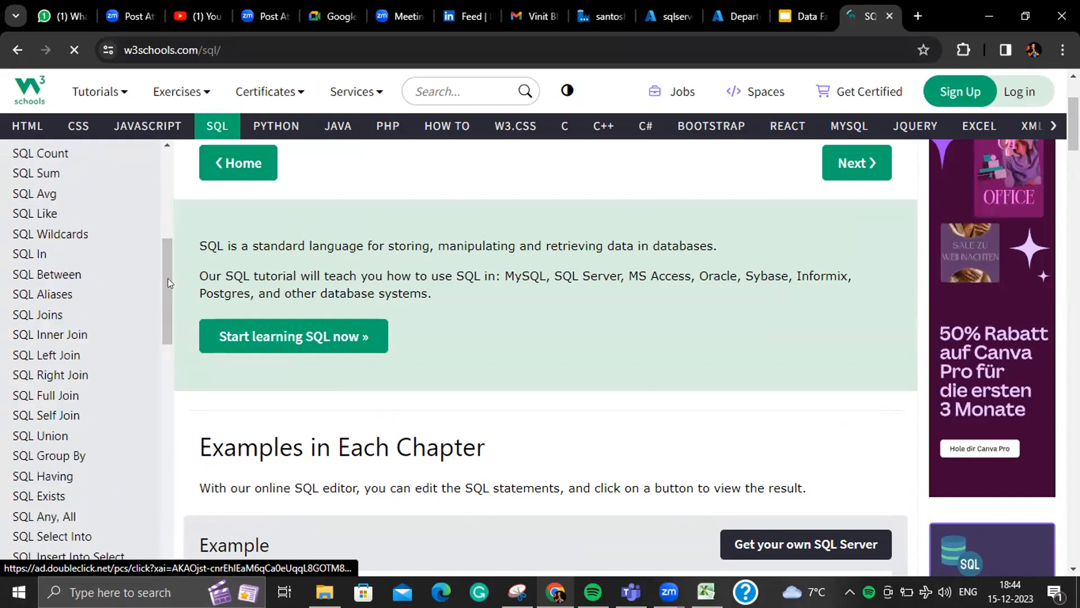
drag(165, 298, 166, 396)
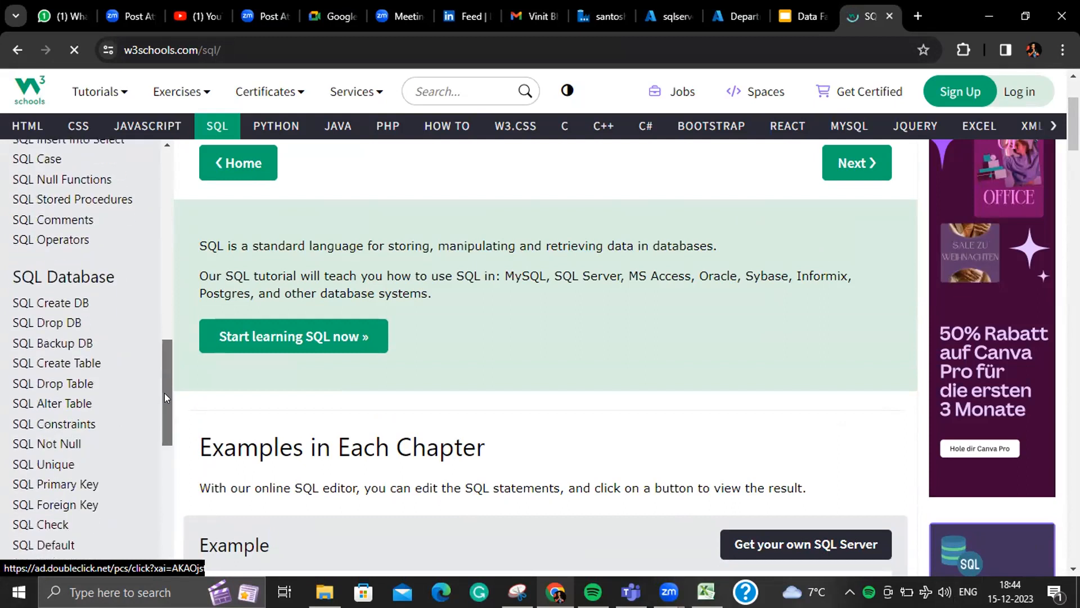
scroll(170, 285, up, 12)
scroll(170, 279, up, 1)
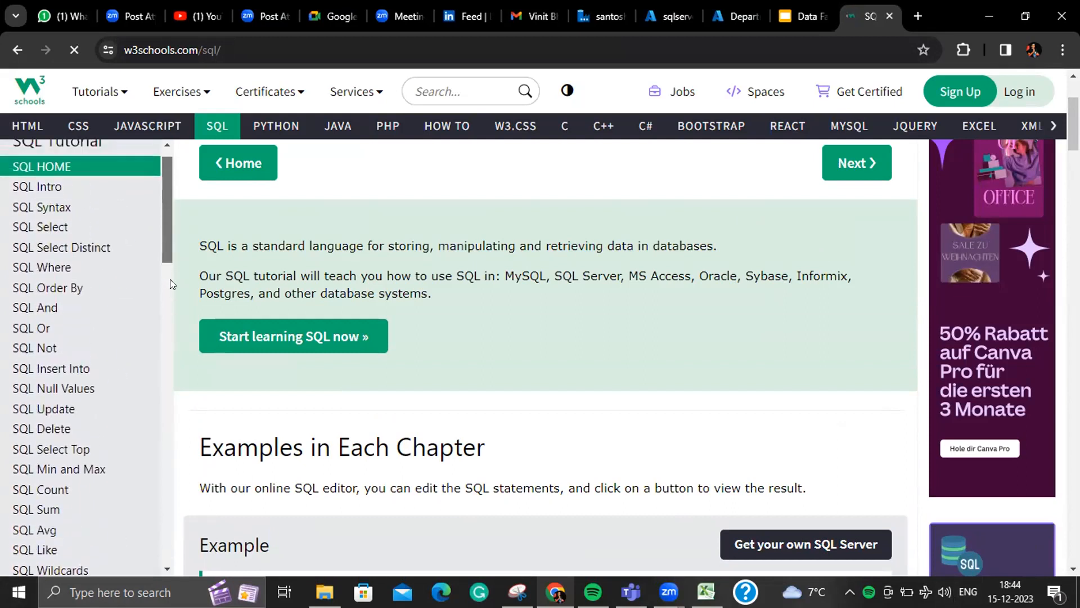
scroll(169, 208, up, 1)
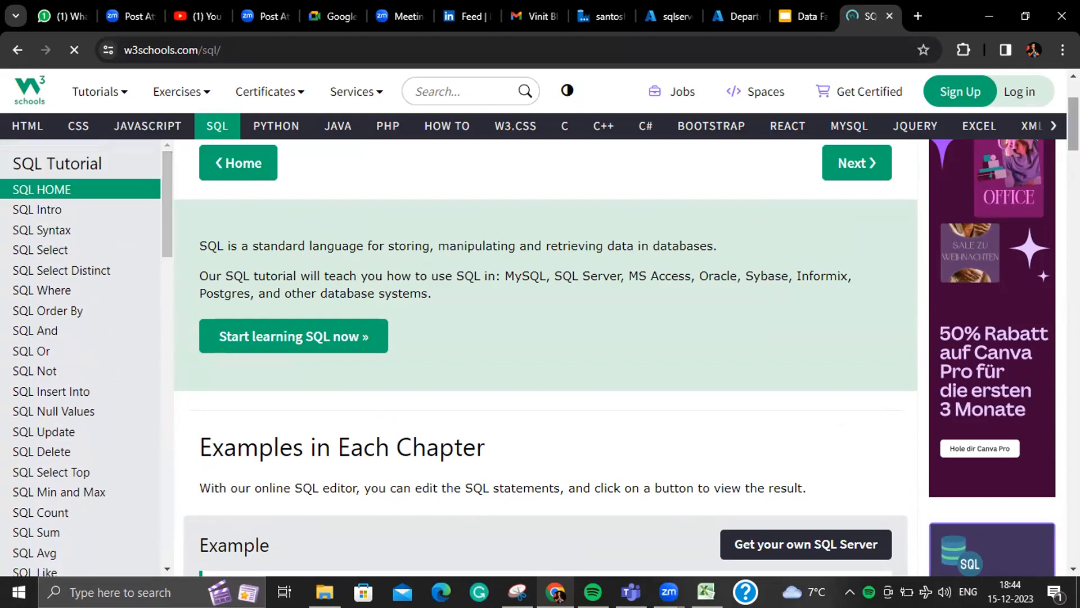
scroll(546, 360, down, 6)
scroll(546, 360, up, 1)
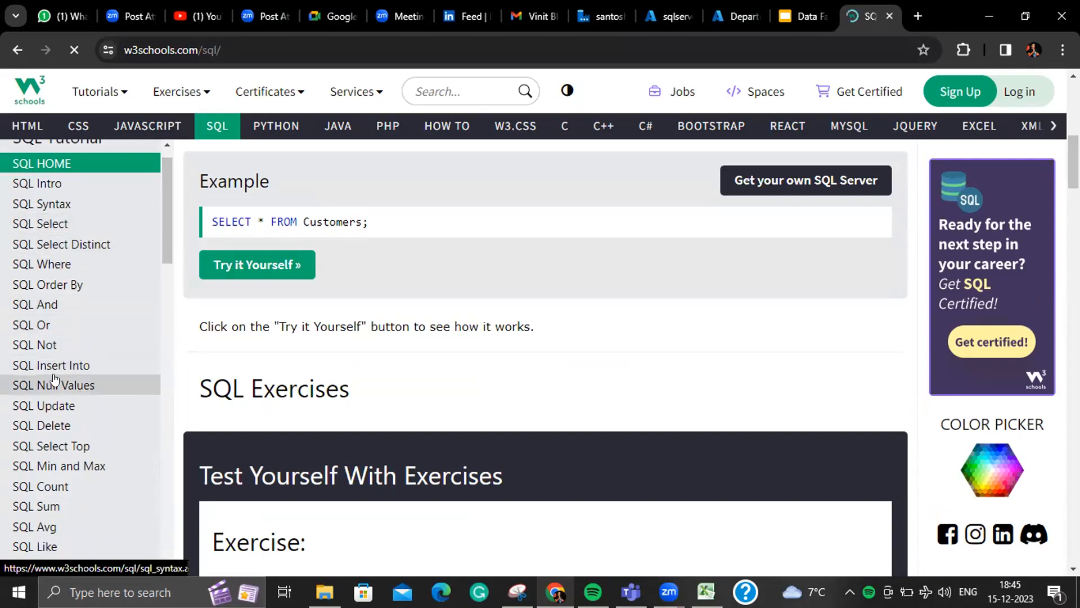
scroll(122, 316, down, 4)
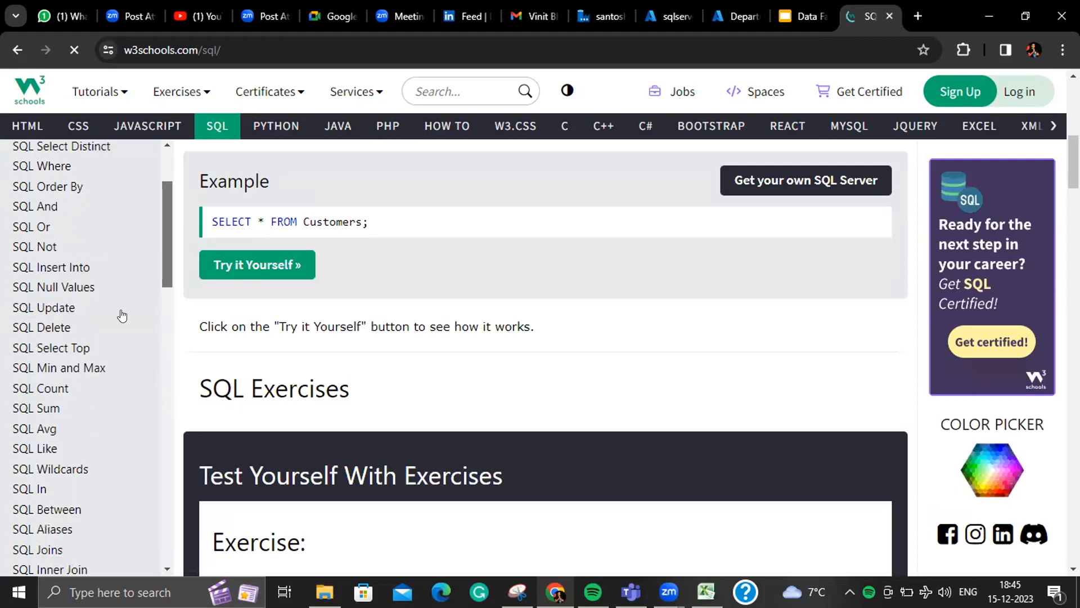
drag(165, 295, 158, 370)
scroll(158, 350, up, 1)
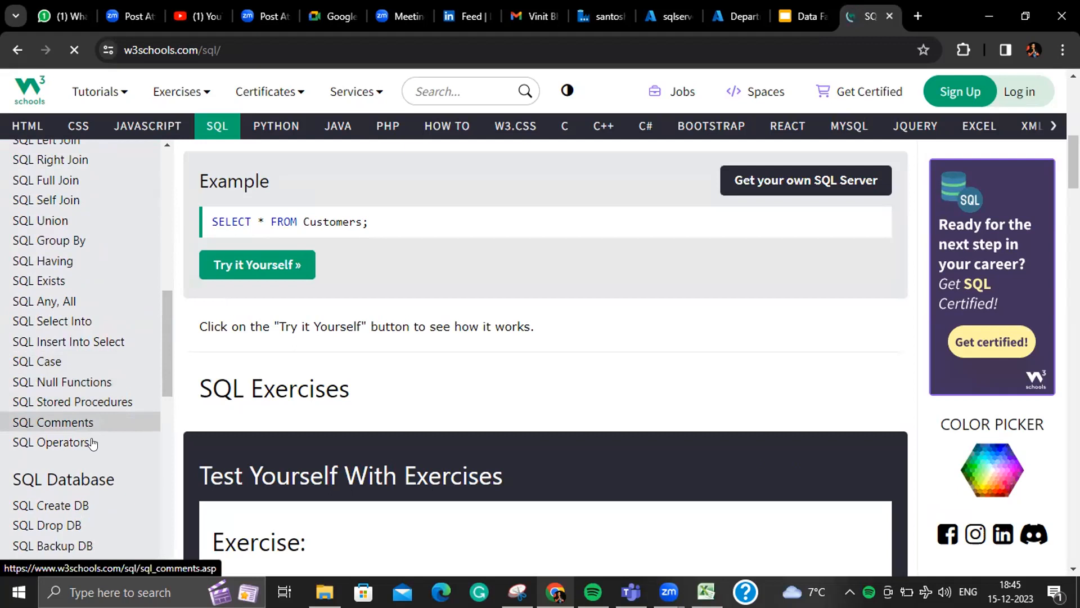
scroll(158, 372, down, 3)
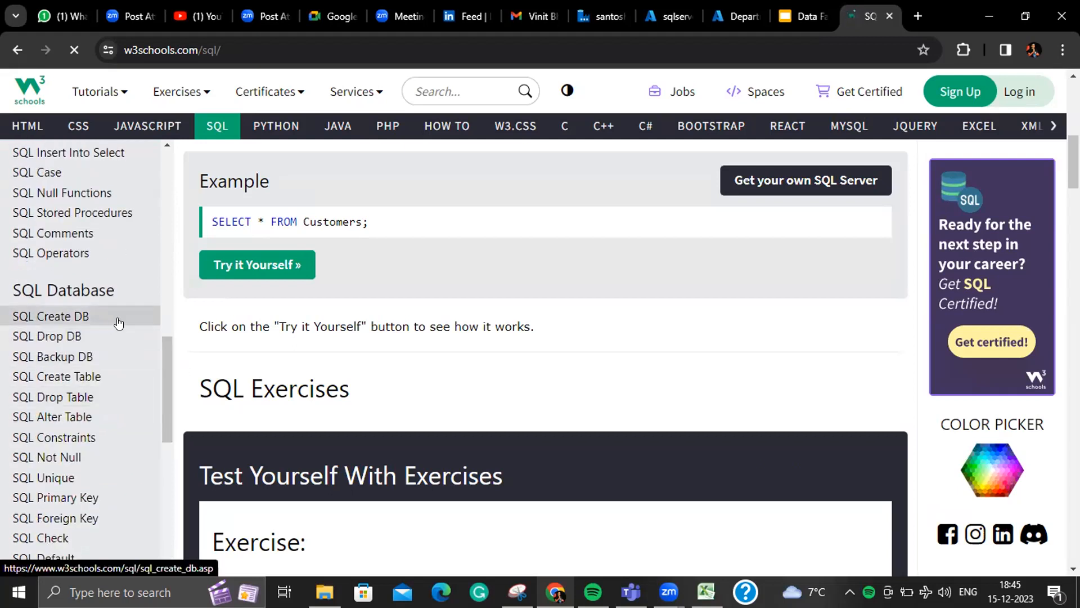
drag(166, 358, 167, 382)
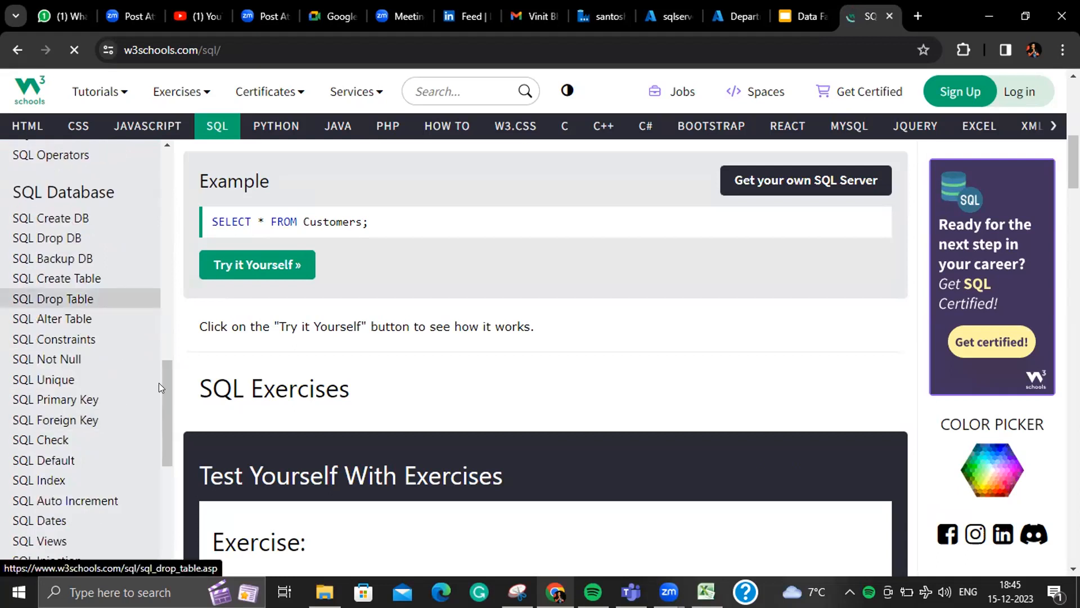
scroll(158, 383, down, 1)
scroll(169, 384, down, 1)
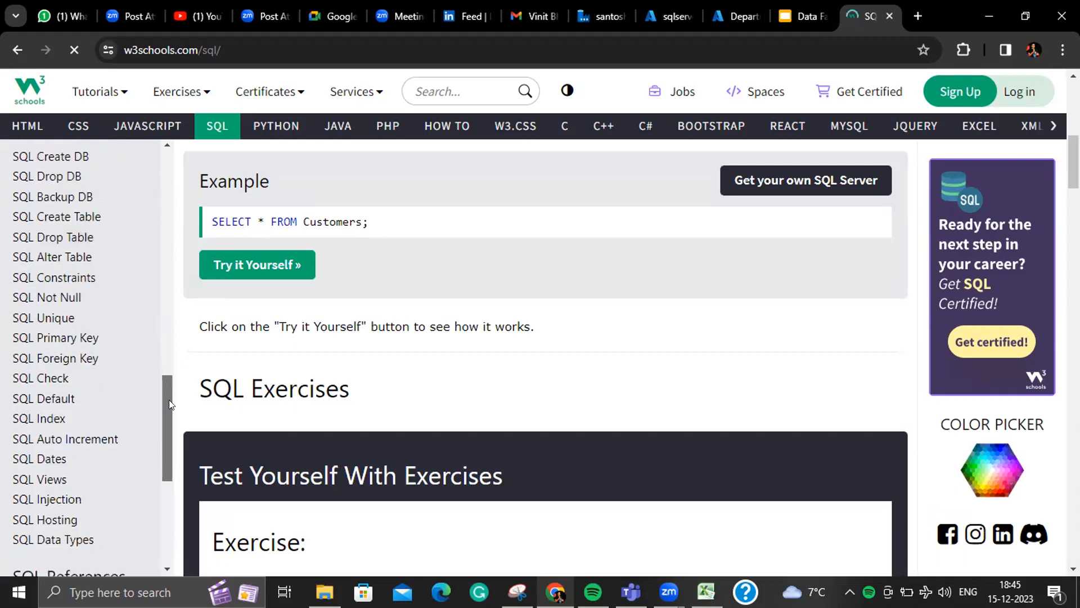
drag(169, 399, 167, 443)
scroll(119, 323, up, 3)
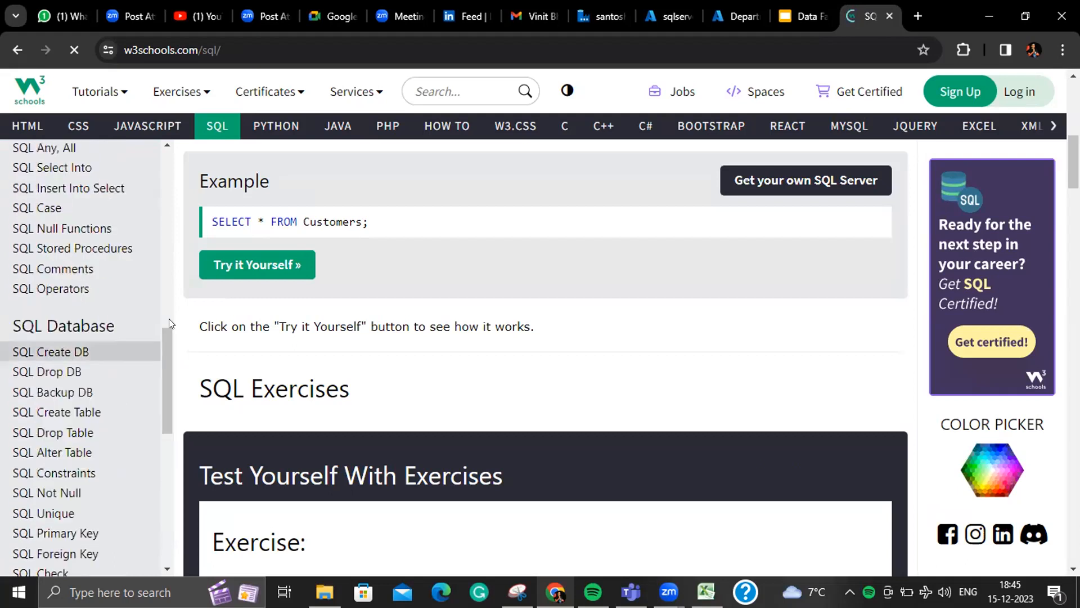
scroll(169, 319, up, 7)
scroll(169, 319, up, 1)
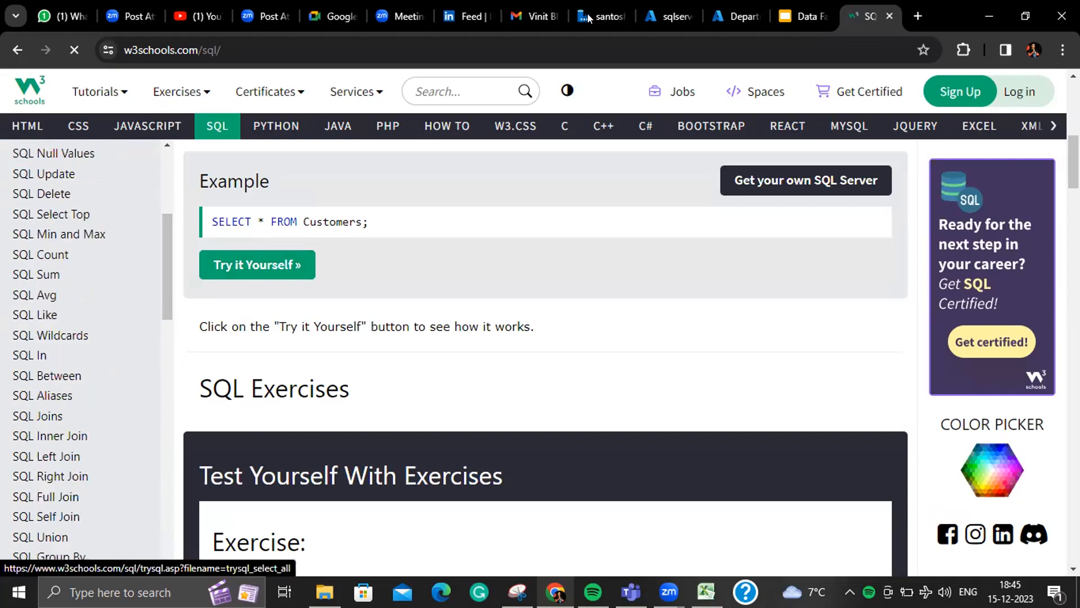
- Glance at the Azure SQL query editor, then go back to the W3Schools SQL SUM() page
click(666, 18)
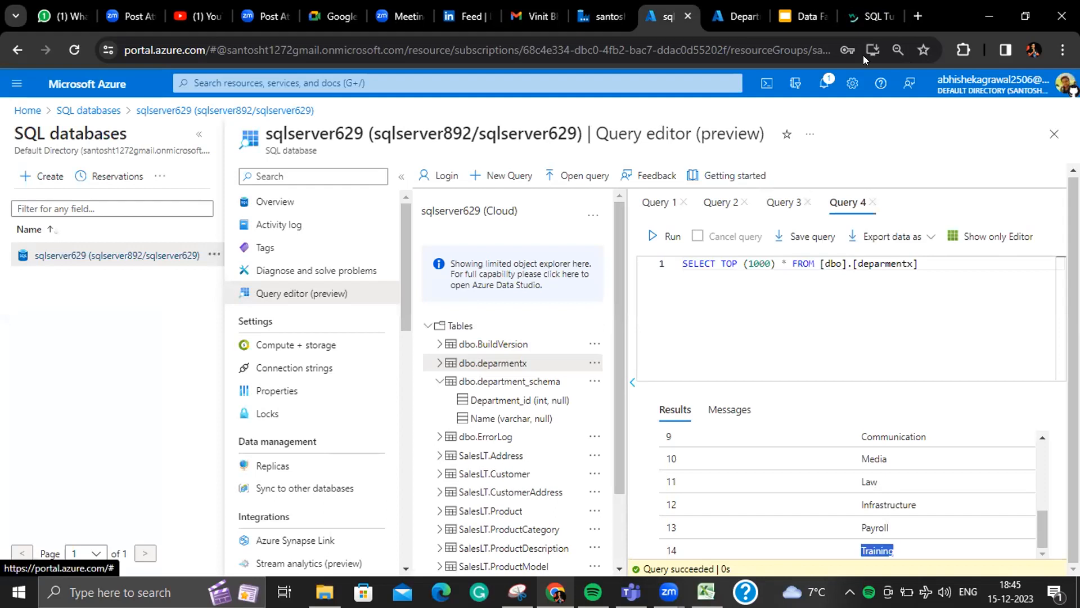
click(865, 19)
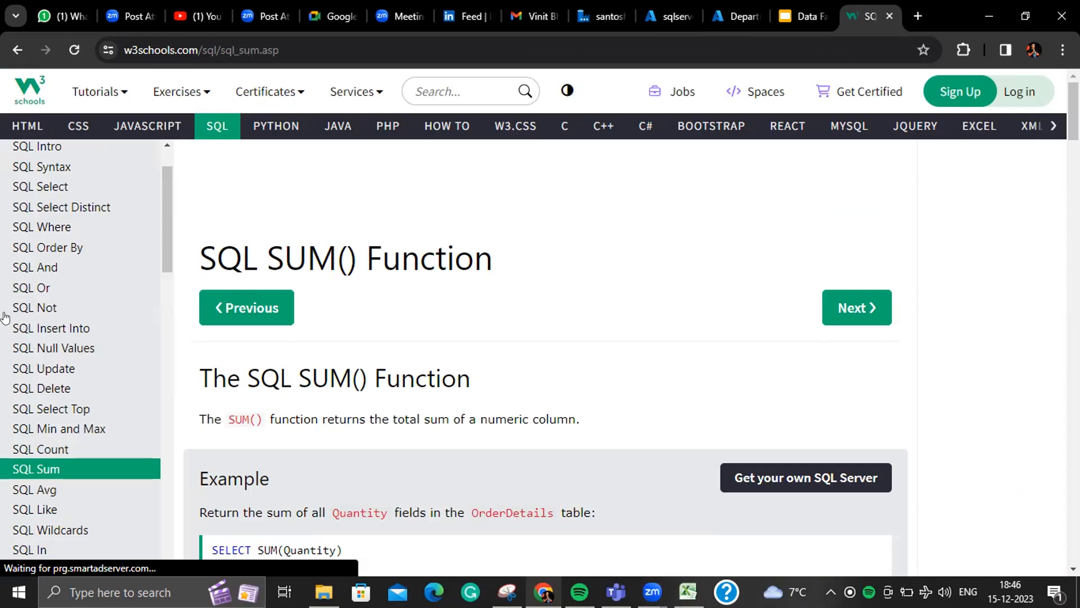
- Type the first homework item '1) practice sql from w3school' in the WhatsApp chat
click(65, 23)
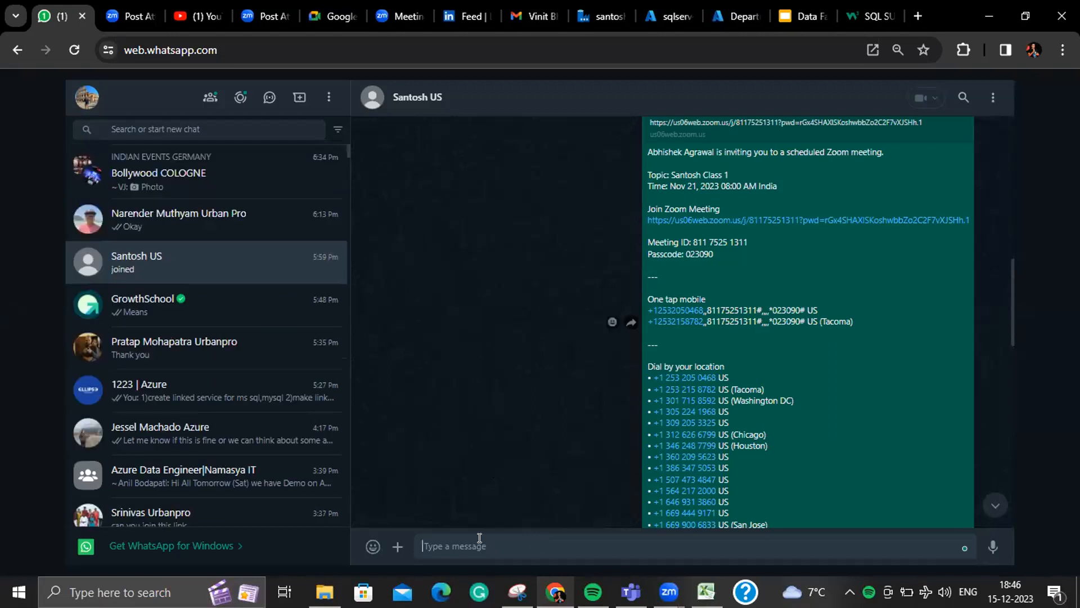
text(1) practice sql from w3school)
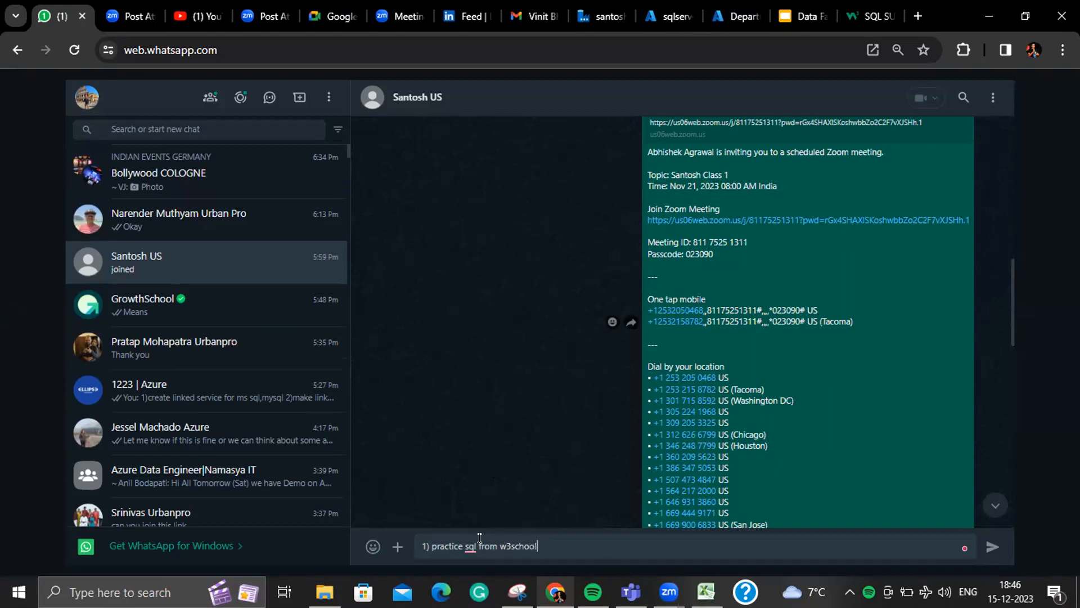
- Scroll briefly through the W3Schools SQL page, then return to the WhatsApp chat
click(866, 16)
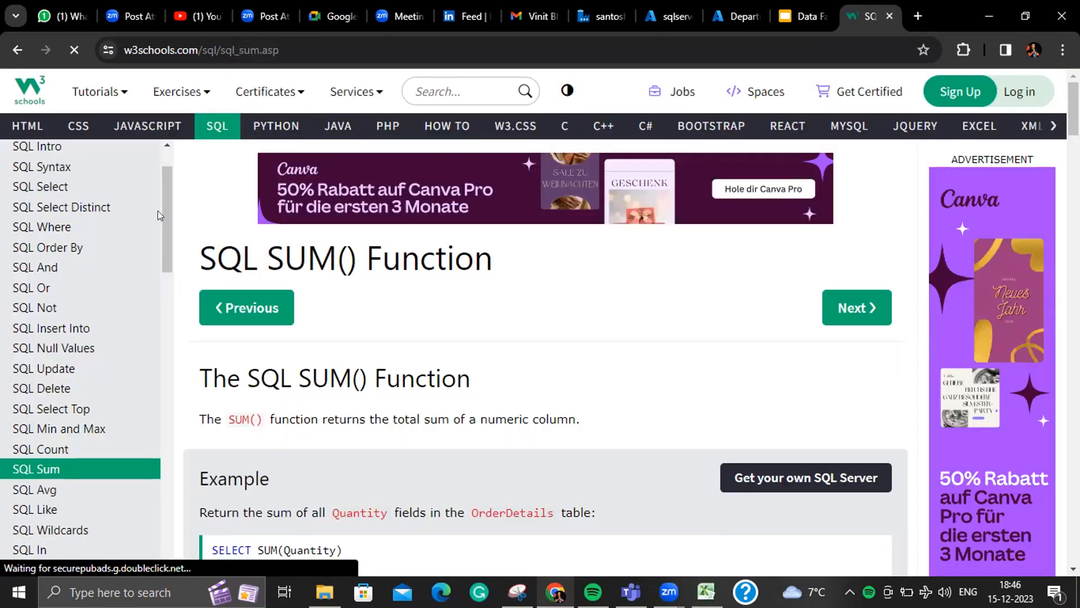
scroll(171, 268, down, 2)
scroll(171, 268, down, 2)
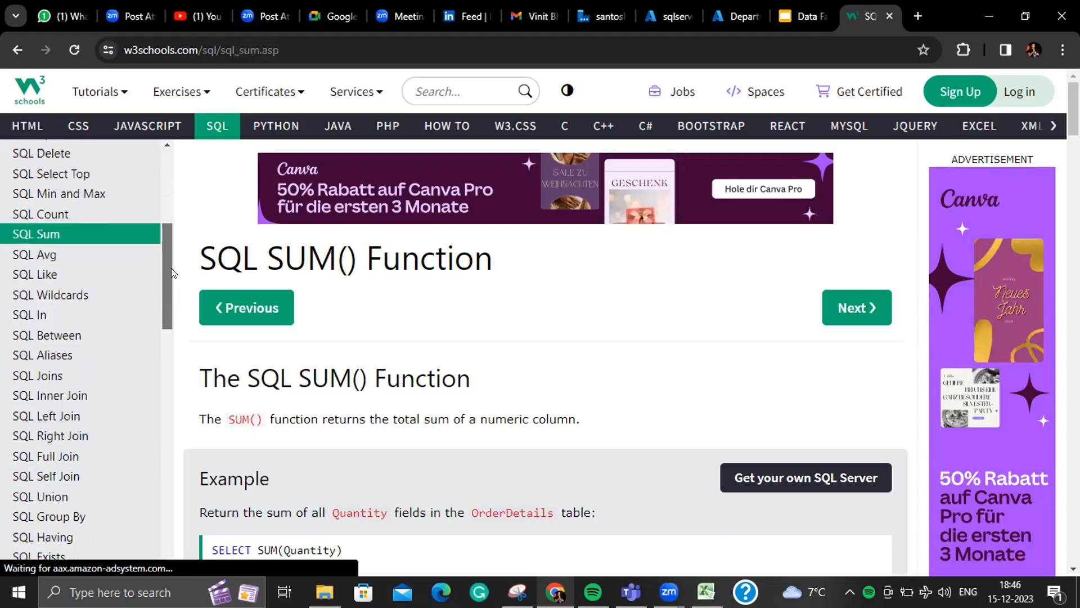
scroll(171, 286, down, 1)
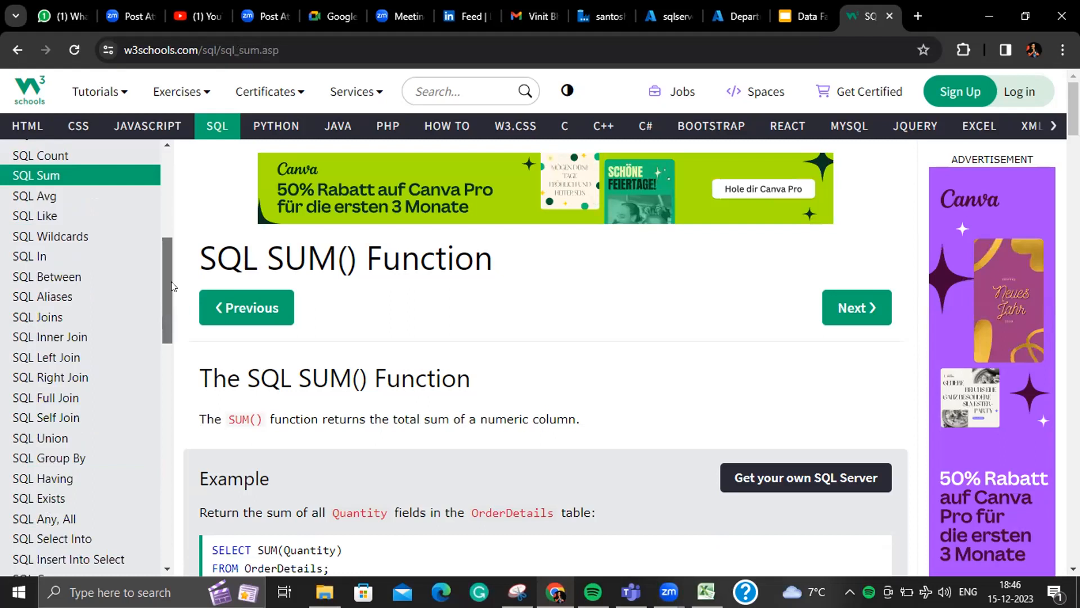
click(62, 16)
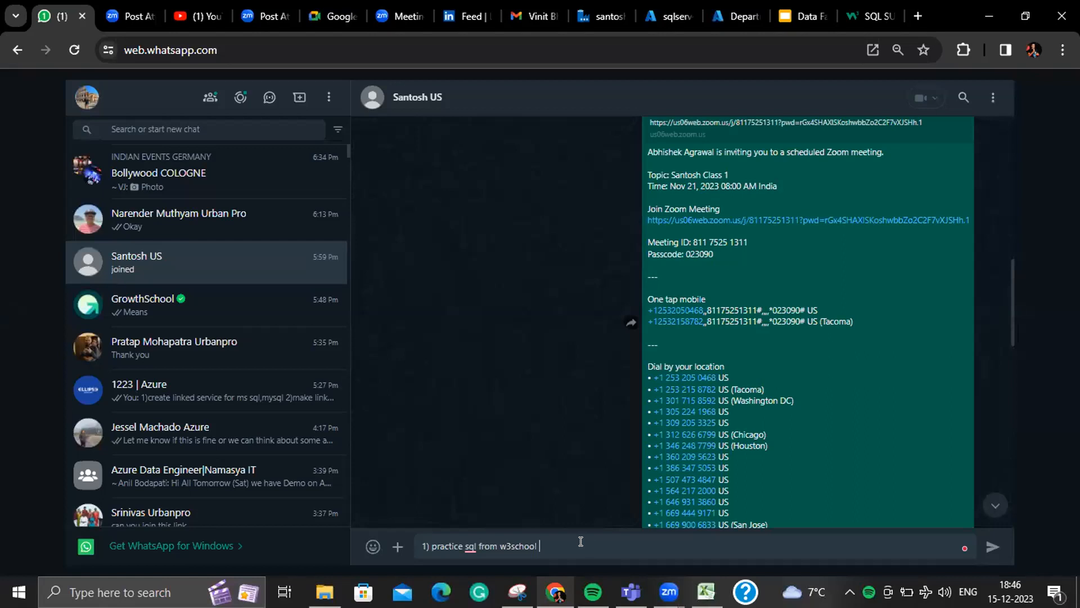
- Finish item 1 with 'till joins' and add item 2 'delete drop truncate'
text(joins)
key(shift+Return)
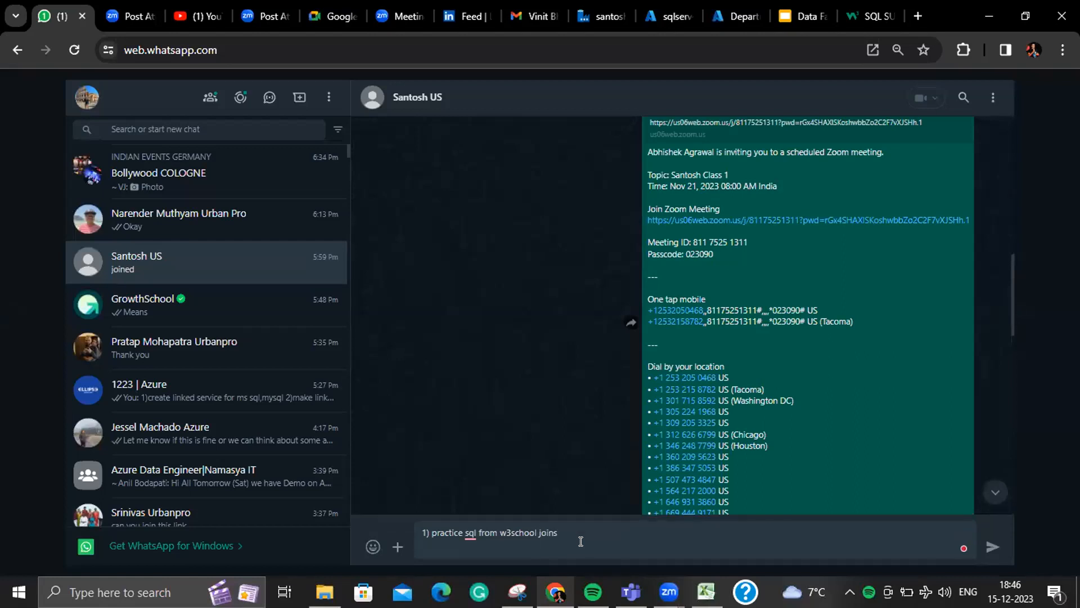
key(BackSpace)
key(BackSpace)
key(BackSpace)
key(BackSpace)
key(BackSpace)
key(BackSpace)
text(till joins)
key(shift+Return)
text(2)delete drop ta)
key(BackSpace)
text(runcate)
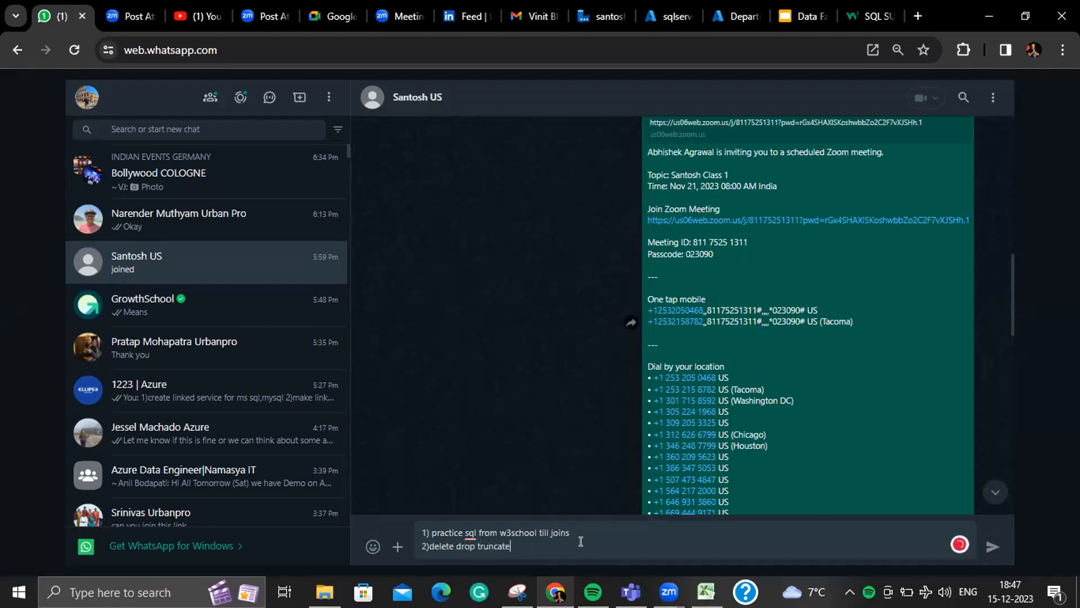
- Add a line 'create linked sevice for azure sql'
key(shift+Return)
text(3))
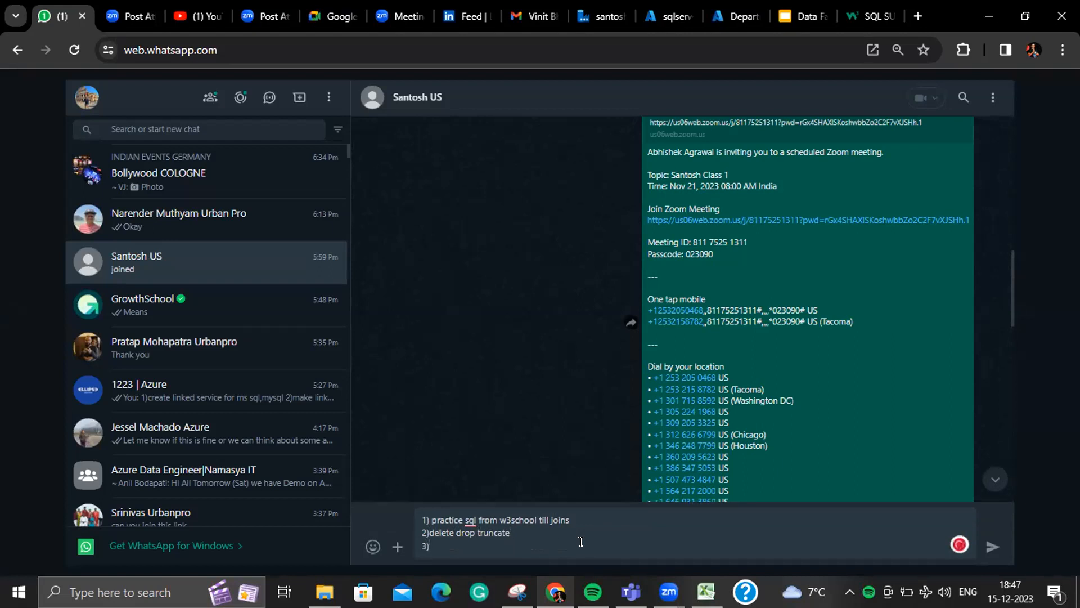
text(create linked sevice for sql)
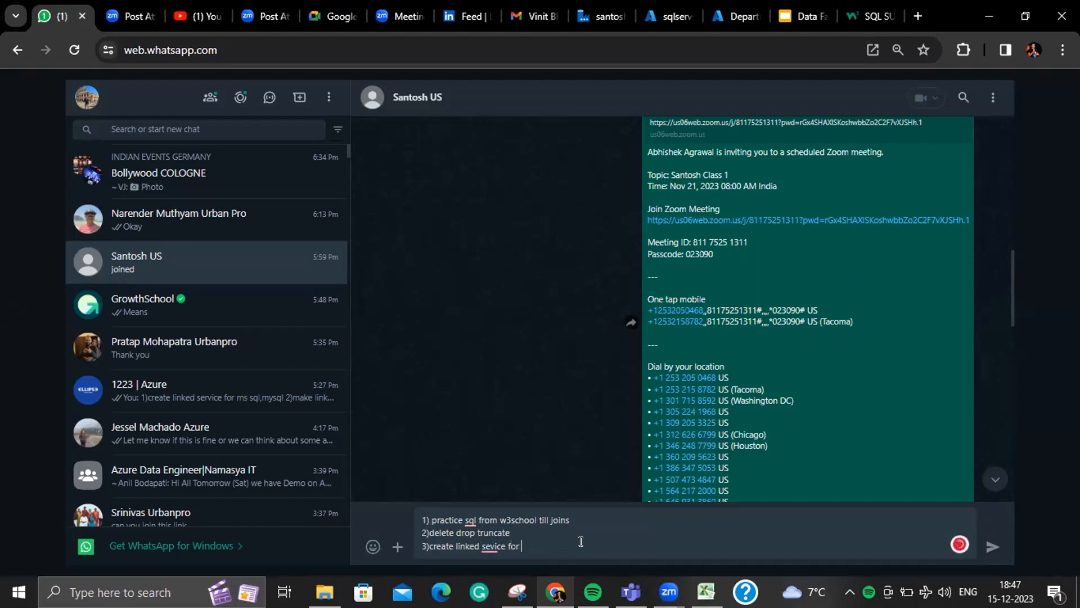
key(BackSpace)
key(BackSpace)
key(BackSpace)
text(azure sql)
- Insert items 3 'create sql server and database' and 4 'update the firewall' above the linked service line
click(525, 530)
key(shift+Return)
text(3))
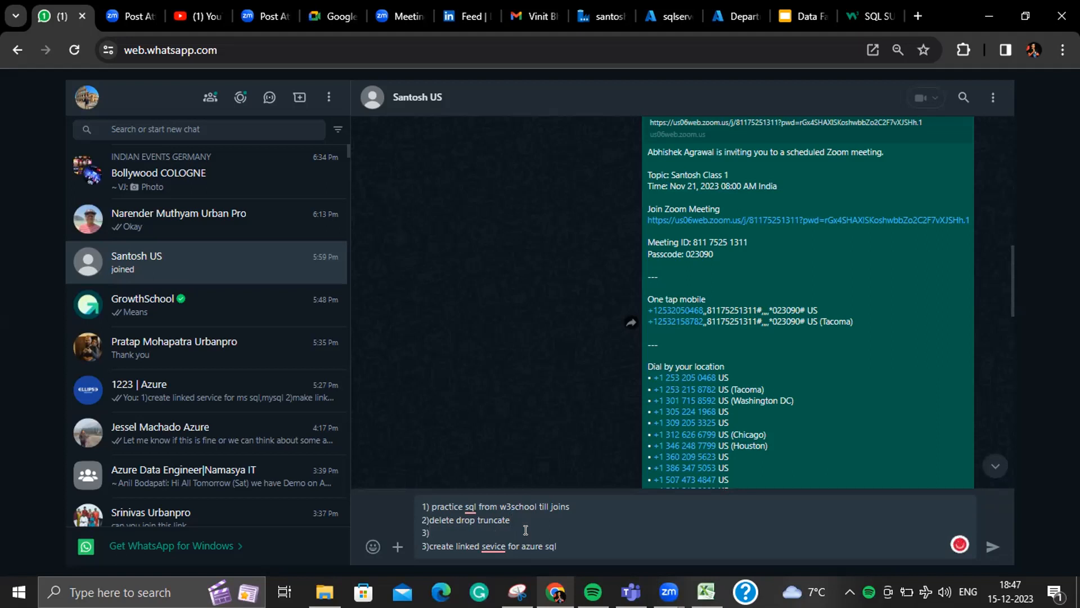
text(ser)
key(BackSpace)
key(BackSpace)
key(BackSpace)
text(create sql server )
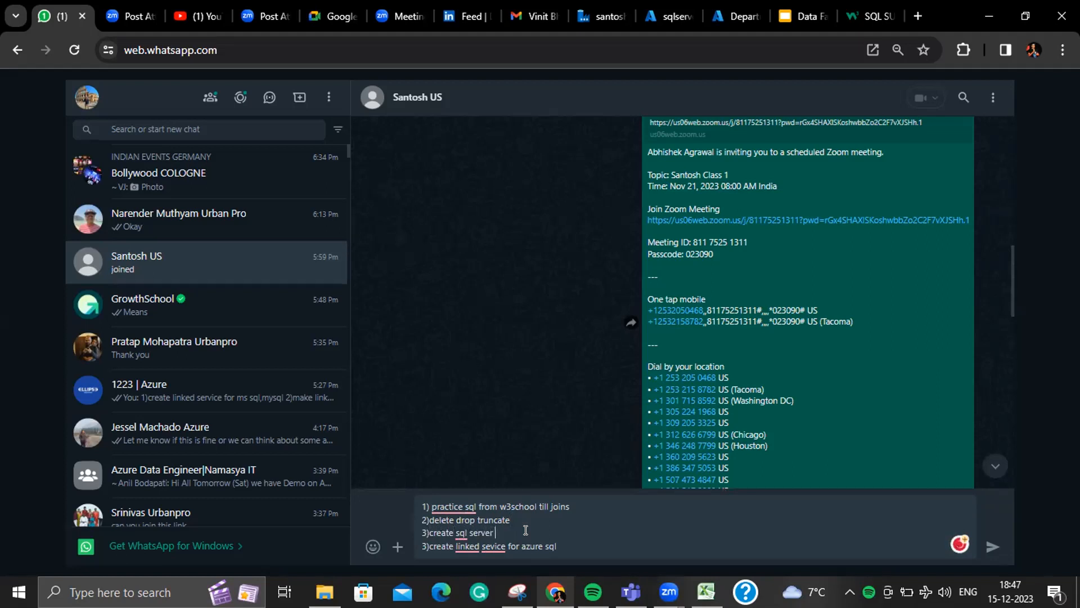
text(a)
text(nd database an)
text(d)
key(BackSpace)
key(BackSpace)
key(BackSpace)
key(shift+Return)
text(4)u)
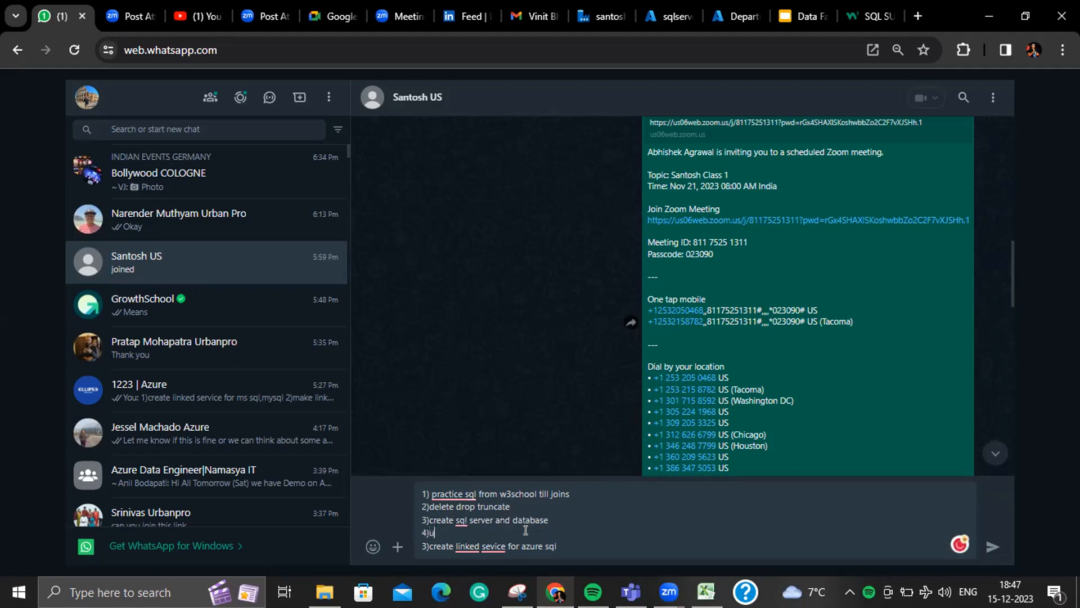
text(pdate the firewall)
key(Down)
click(562, 543)
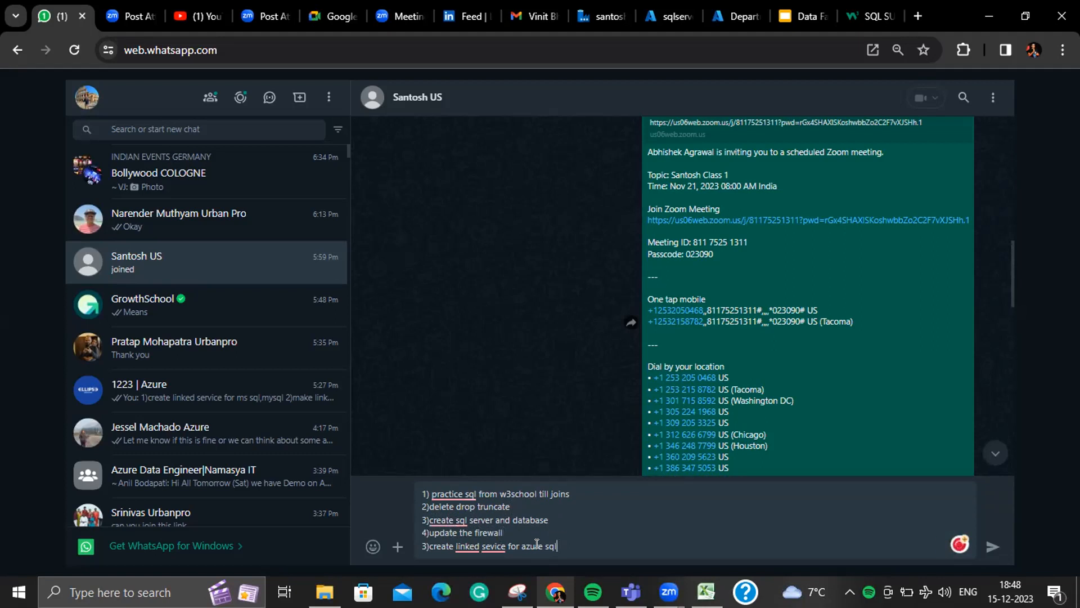
- Renumber the linked service item to 5 and add item 6 on using the auto create table option
key(BackSpace)
text(4)
key(BackSpace)
text(5)
click(580, 549)
key(shift+Return)
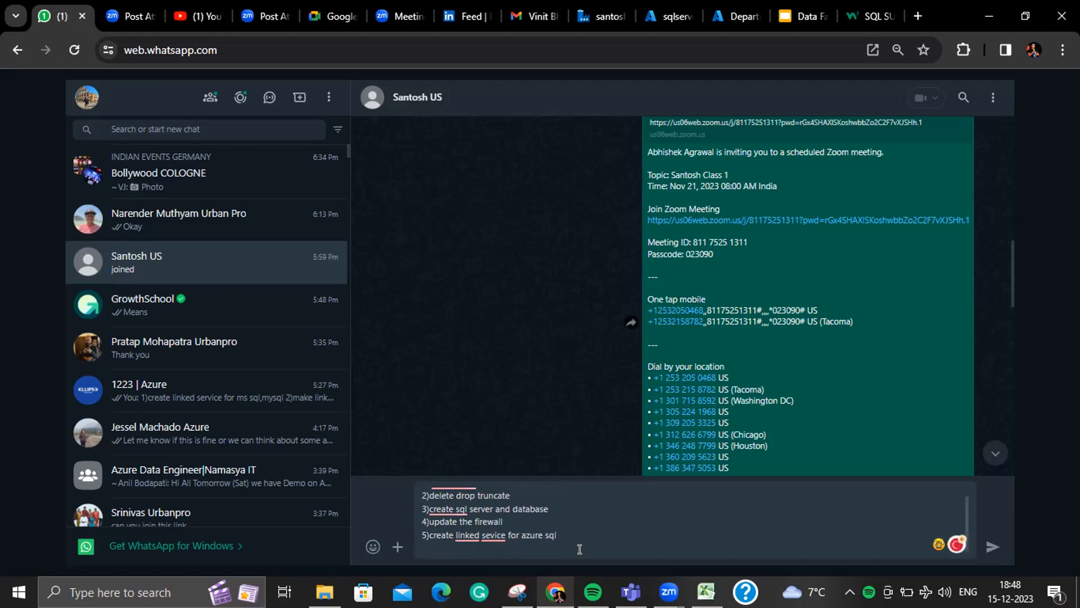
text(6)move t)
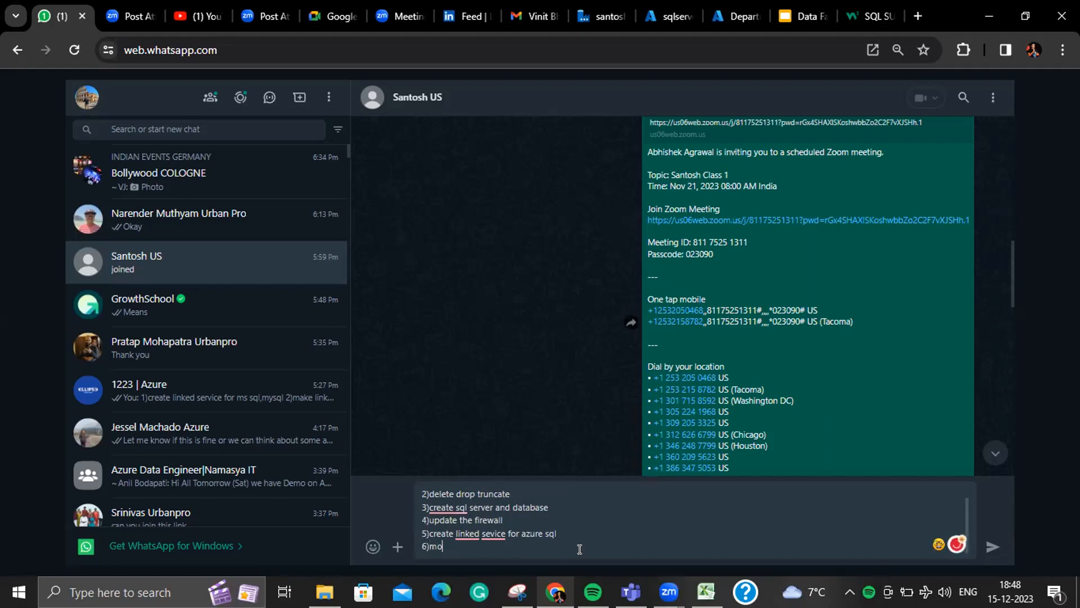
key(BackSpace)
key(BackSpace)
key(BackSpace)
key(BackSpace)
key(BackSpace)
key(BackSpace)
text()use auto create table option to)
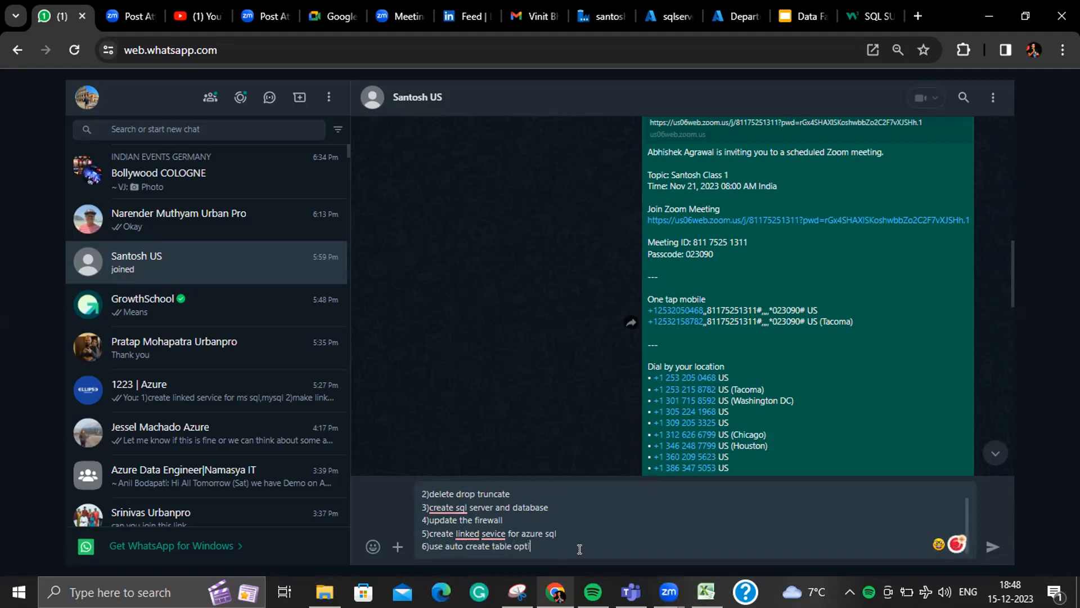
text( move data to sql)
- Add items 7–10: define the schema, use pre copy script, upsert option, and column mapping
key(shift+Return)
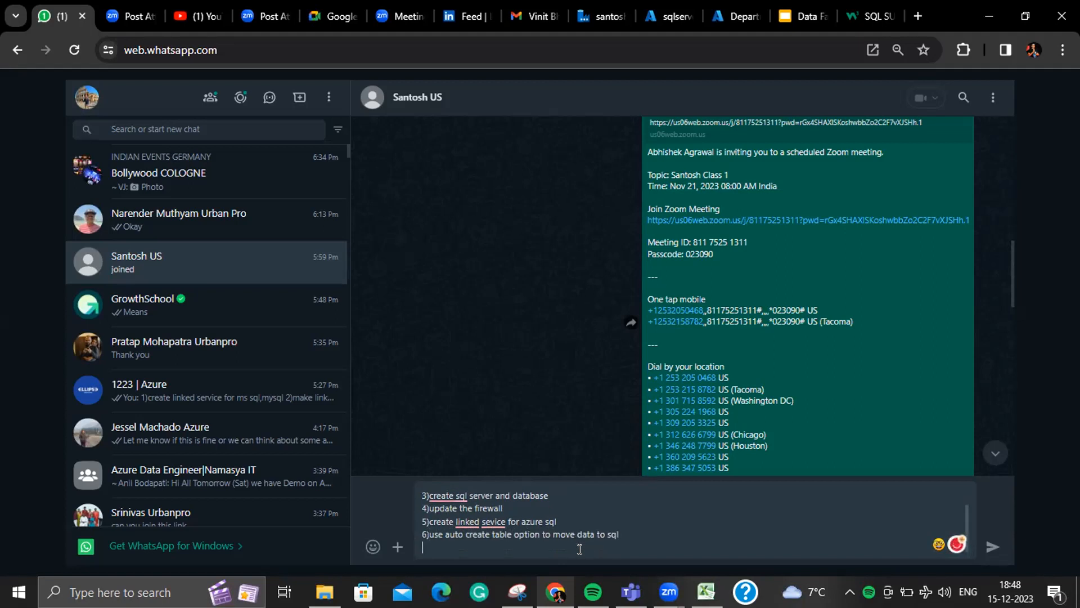
text(7)do)
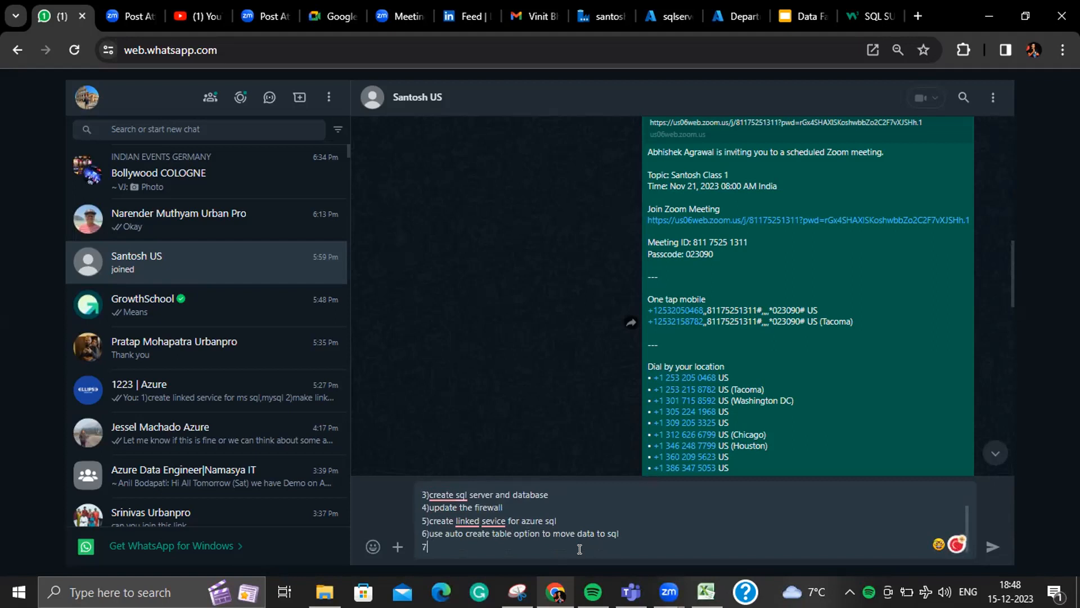
key(BackSpace)
key(BackSpace)
text(define the schema and the)
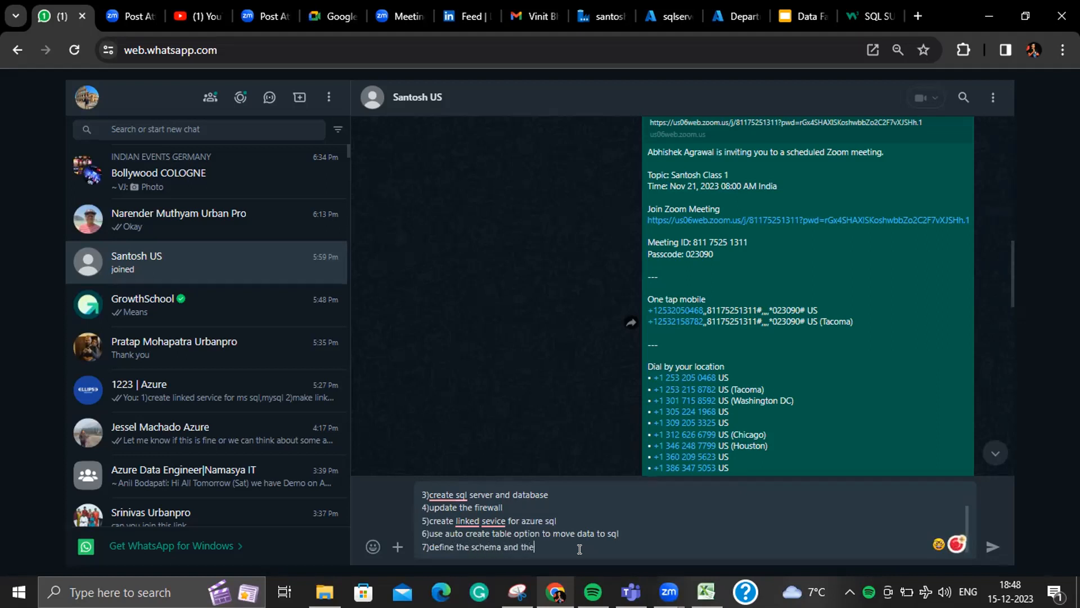
text(n move the data)
key(shift+Return)
text(8)us)
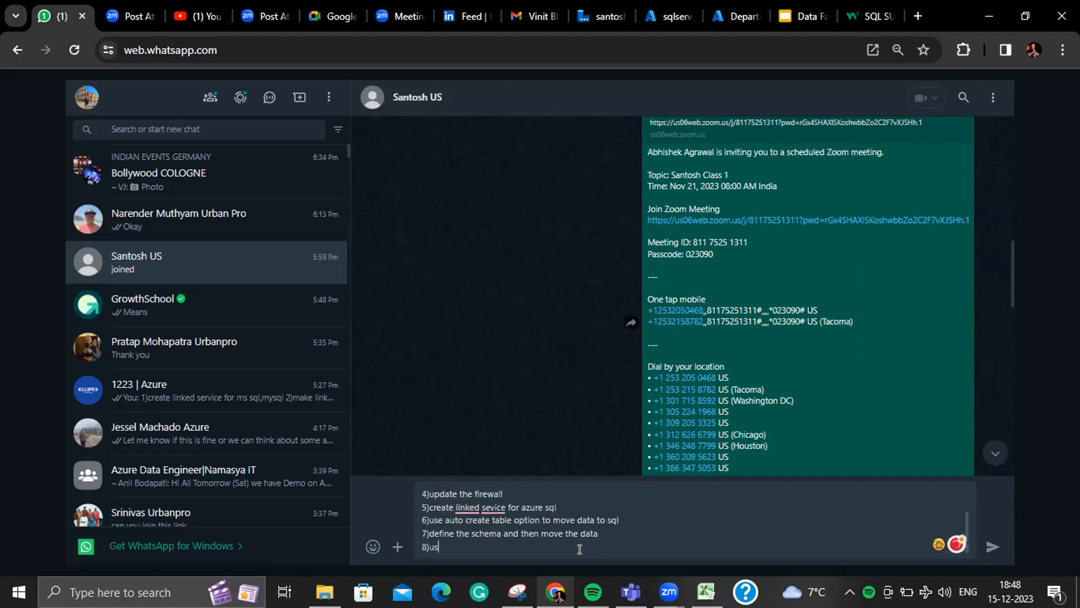
text(e pre copy script)
key(shift+Return)
text(9)use)
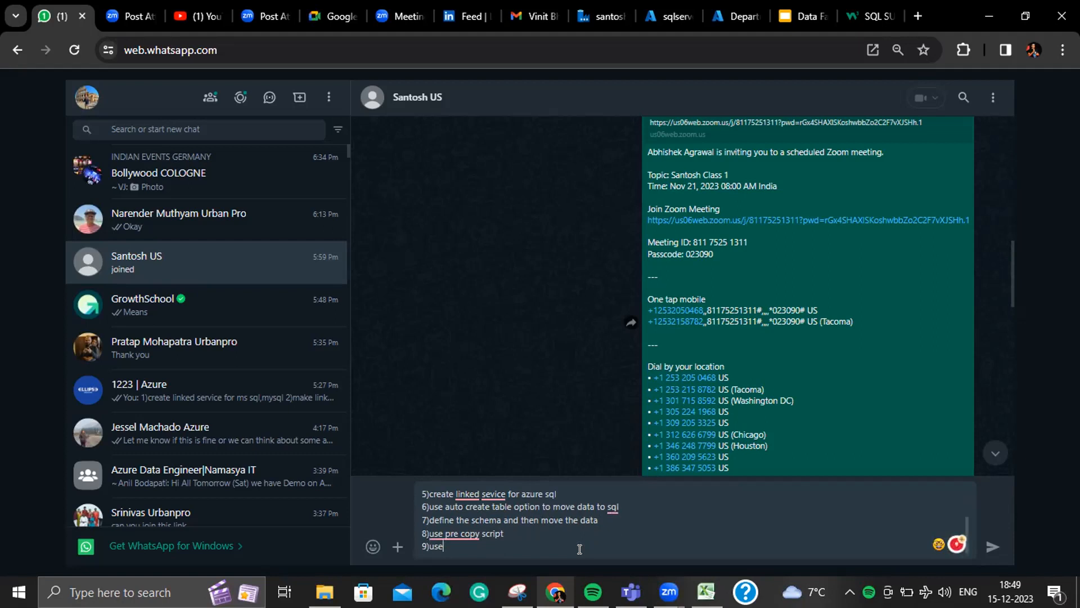
text(upsert option)
key(shift+Return)
text(10))
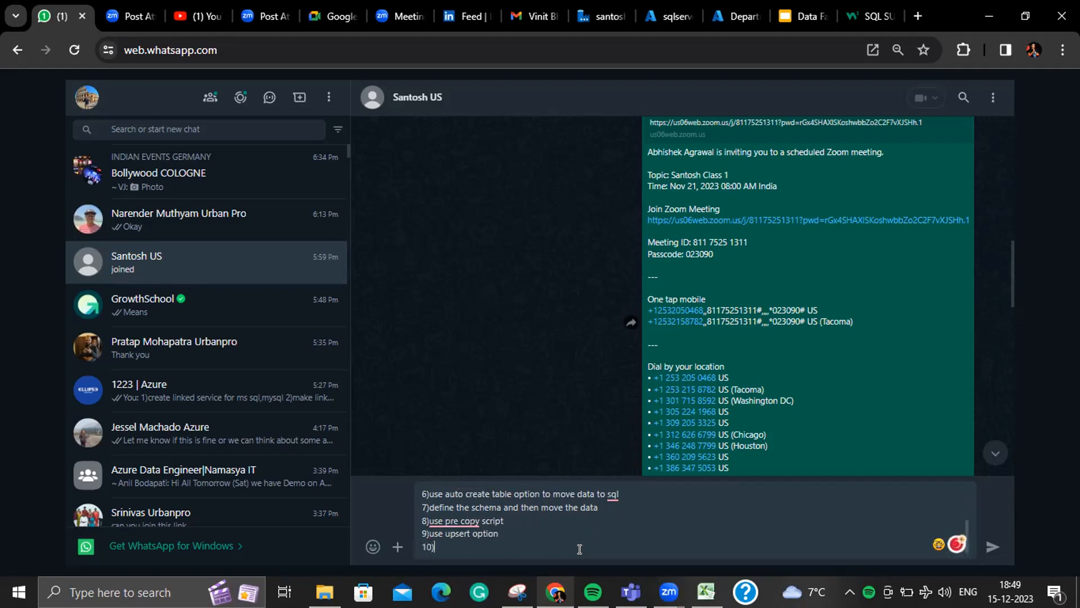
text(use mapping fe)
text(ature fo)
text(o)
text( move )
text(differ)
text(ent colum)
text(n name an)
text(d also if)
text( you have )
text(more colu)
text(mn in sourc)
text(e and )
text(in sink)
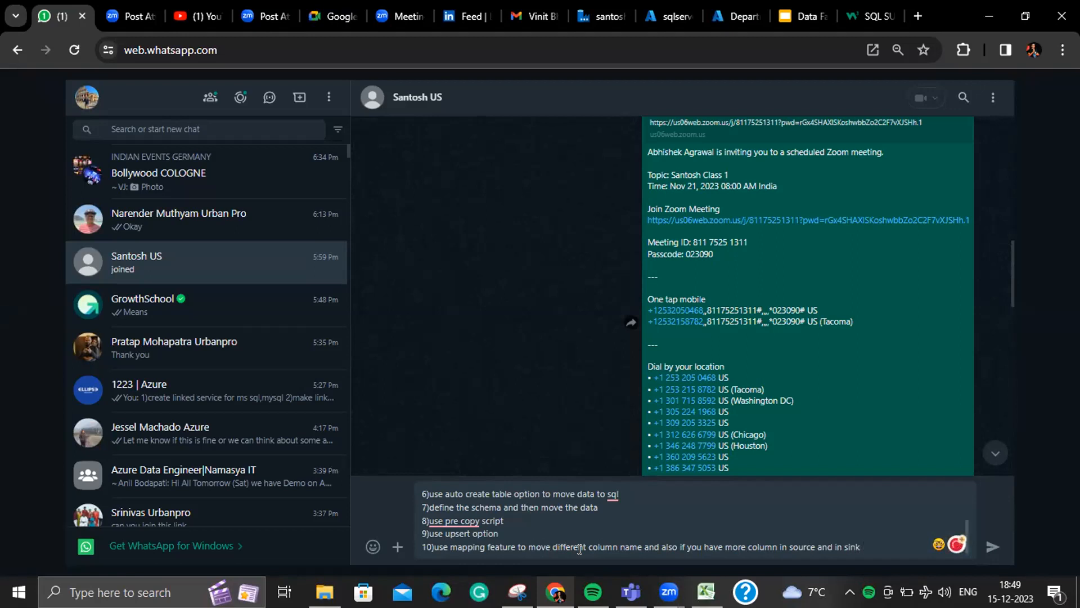
text( you have )
text(less colu)
text(mn)
- Send the 10-item homework list in the chat, then check and close the contact's info panel
key(Return)
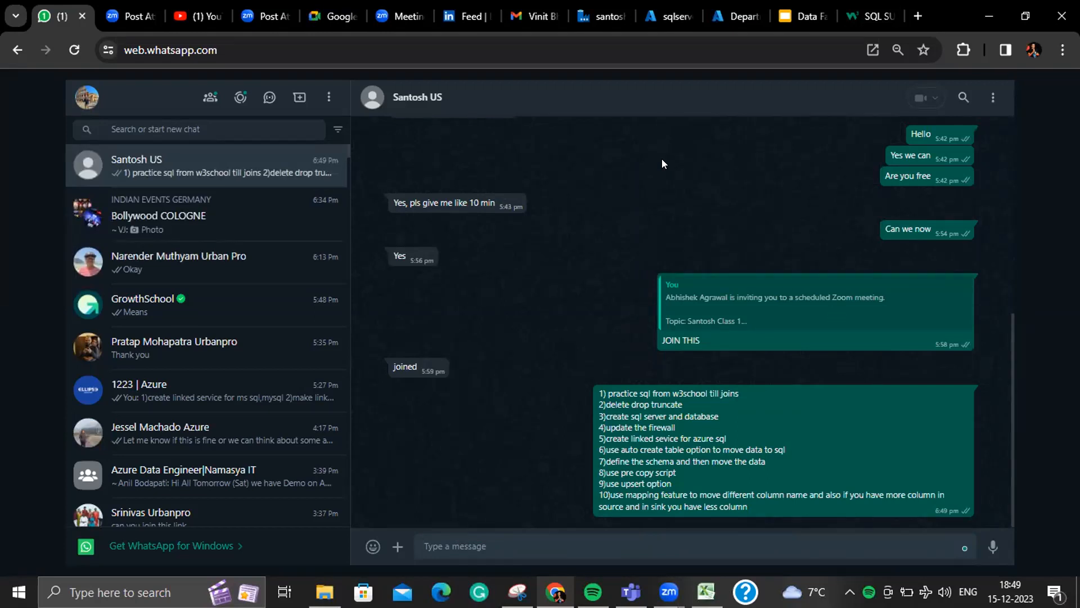
click(524, 101)
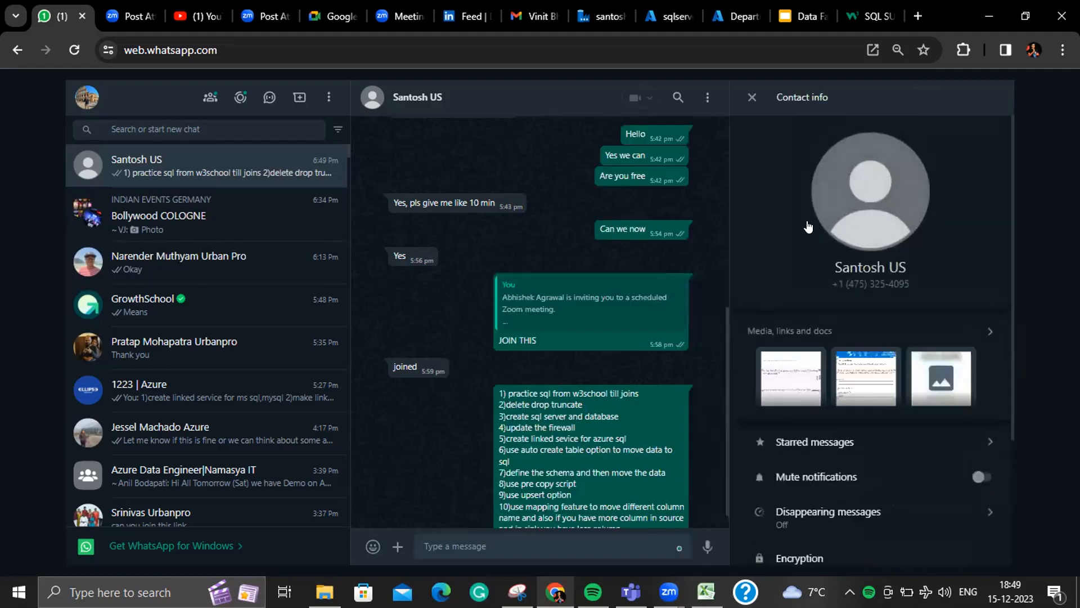
click(751, 99)
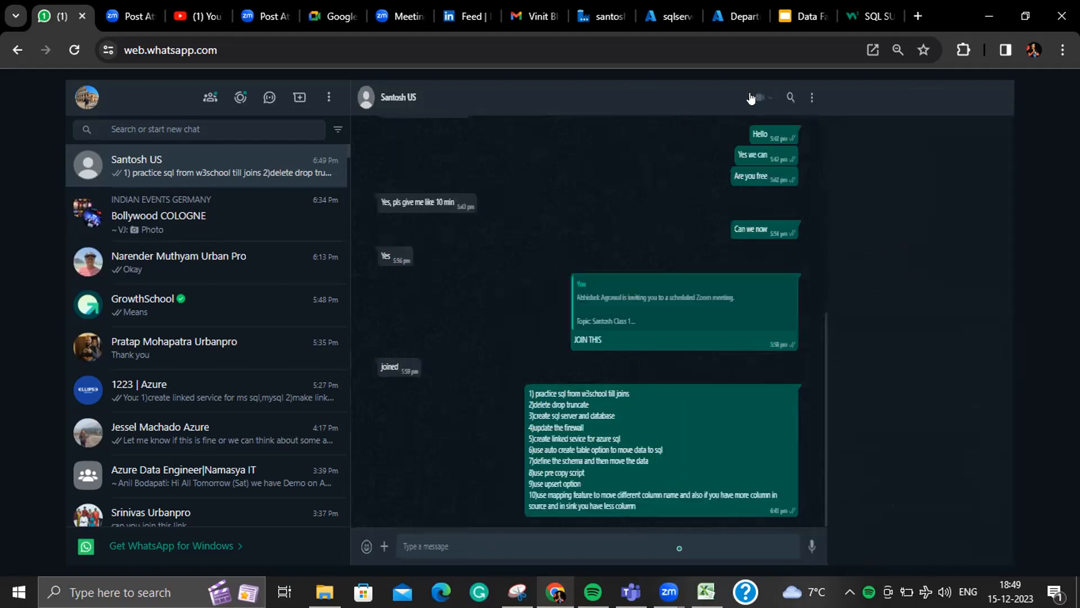